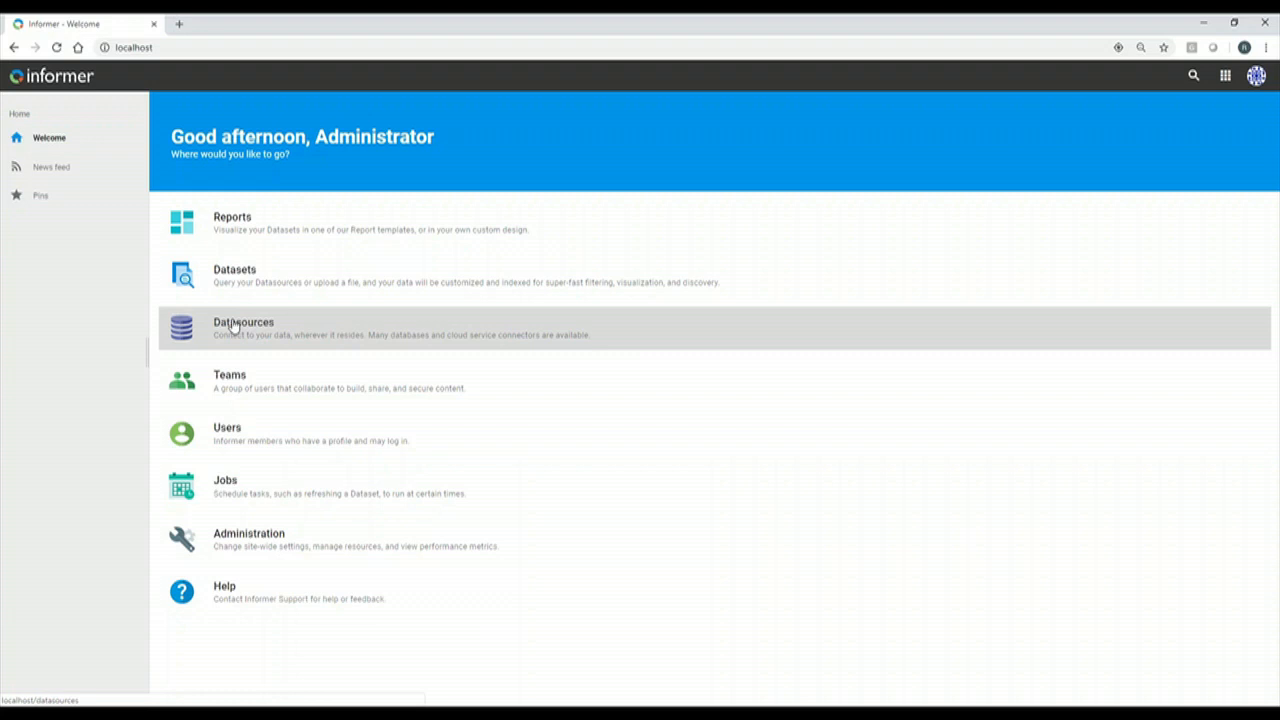
# Open the Datasources page with its four existing datasources and expand the New Datasource menu.
pyautogui.click(232, 325)
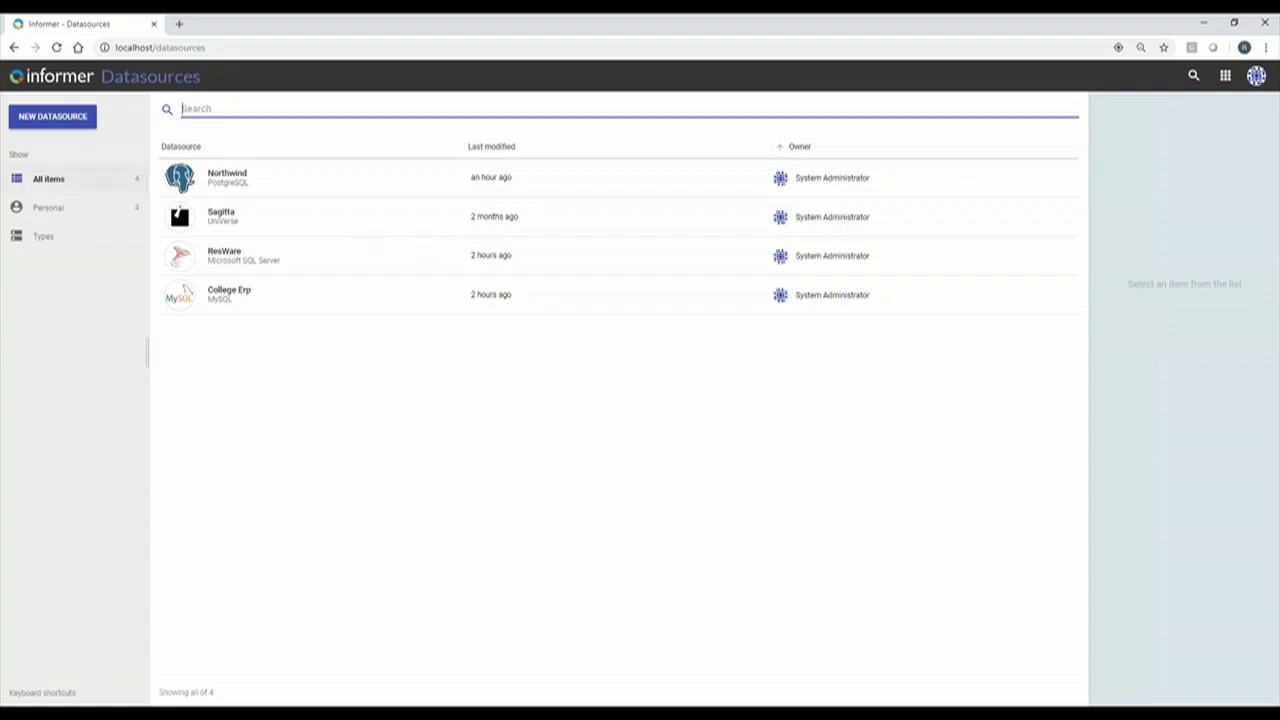
pyautogui.click(62, 119)
pyautogui.moveTo(44, 145)
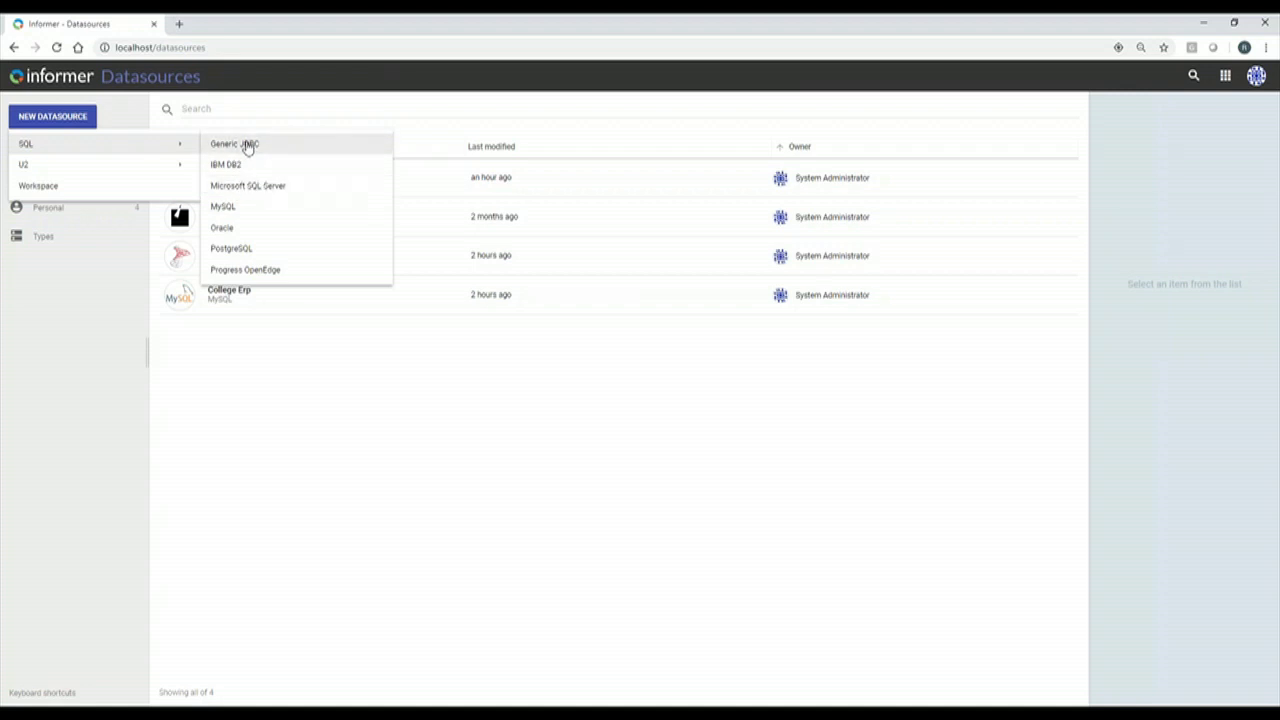
# Create a Generic JDBC datasource and put the cursor in its Connection String field.
pyautogui.click(248, 147)
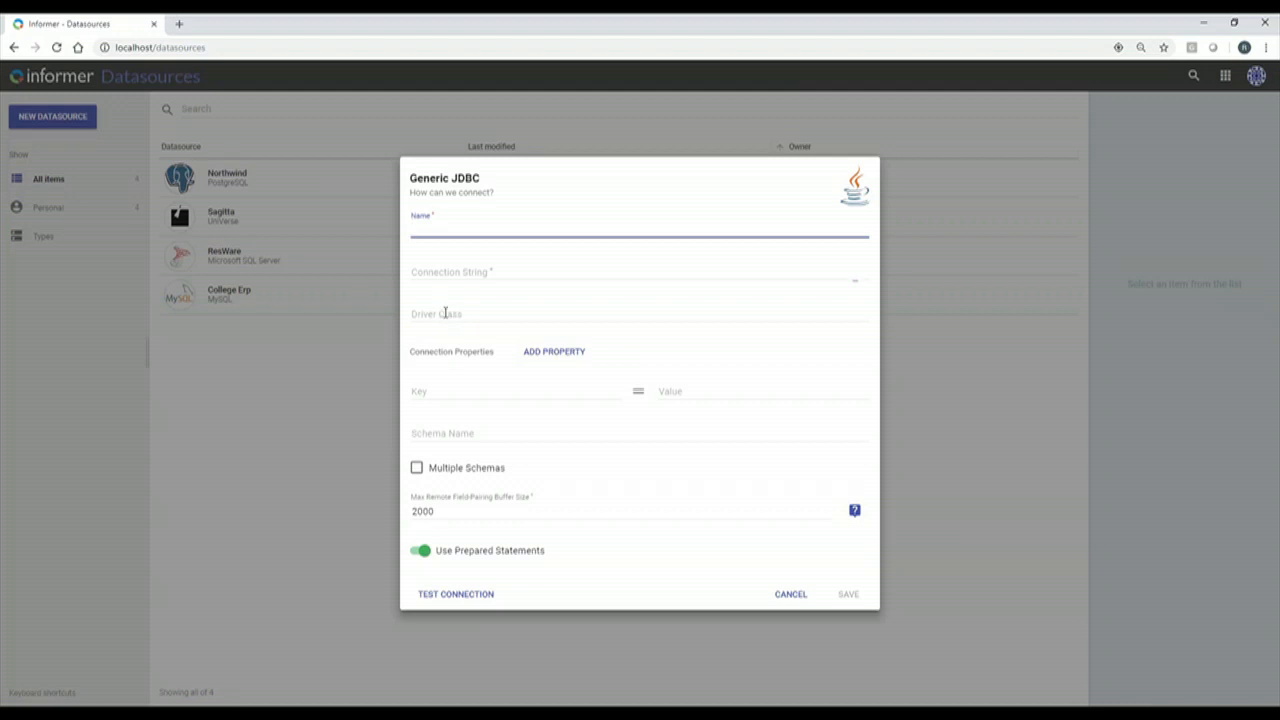
pyautogui.click(430, 275)
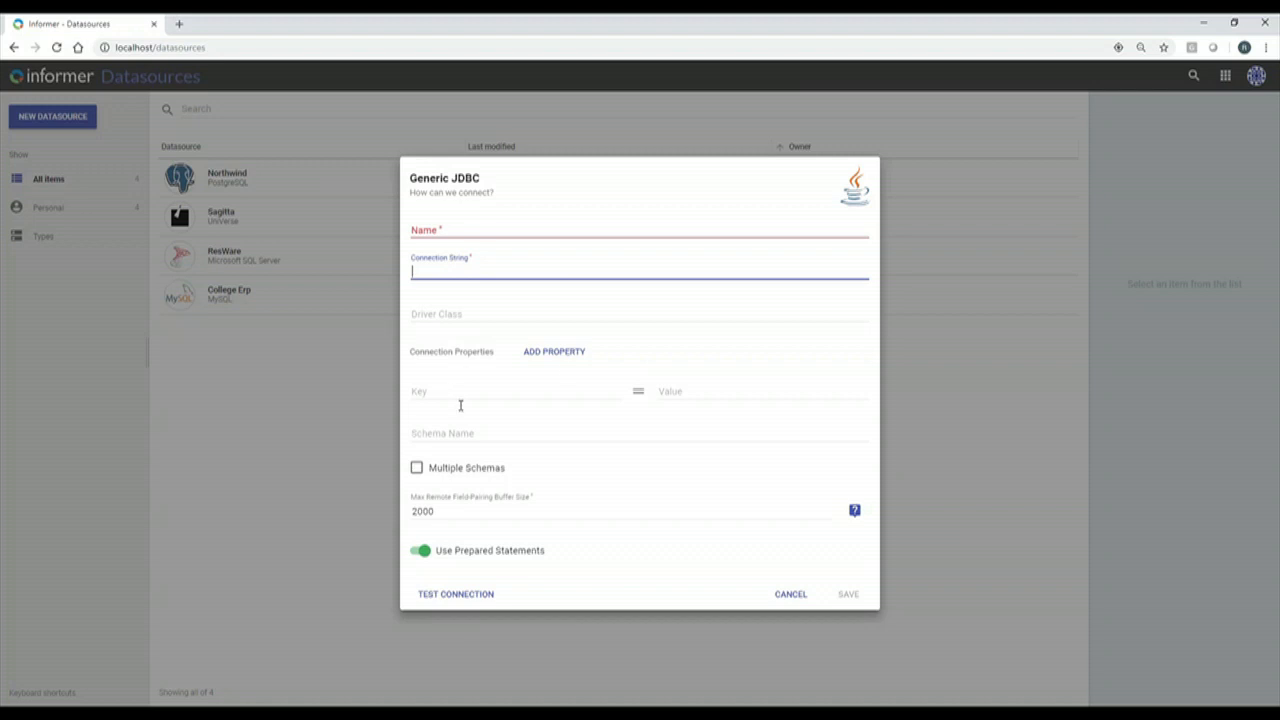
# Add connection property rows with keys username and password.
pyautogui.click(553, 353)
pyautogui.click(476, 366)
pyautogui.write('user')
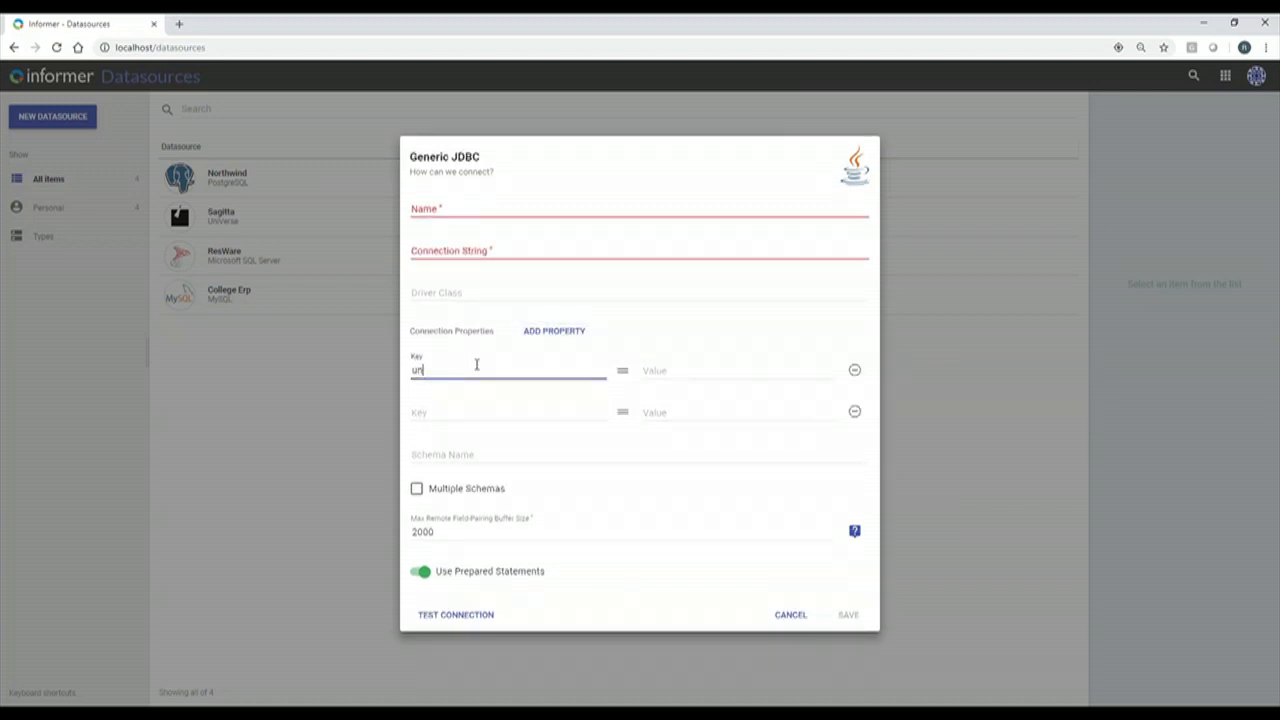
pyautogui.write('name')
pyautogui.click(485, 416)
pyautogui.write('pas')
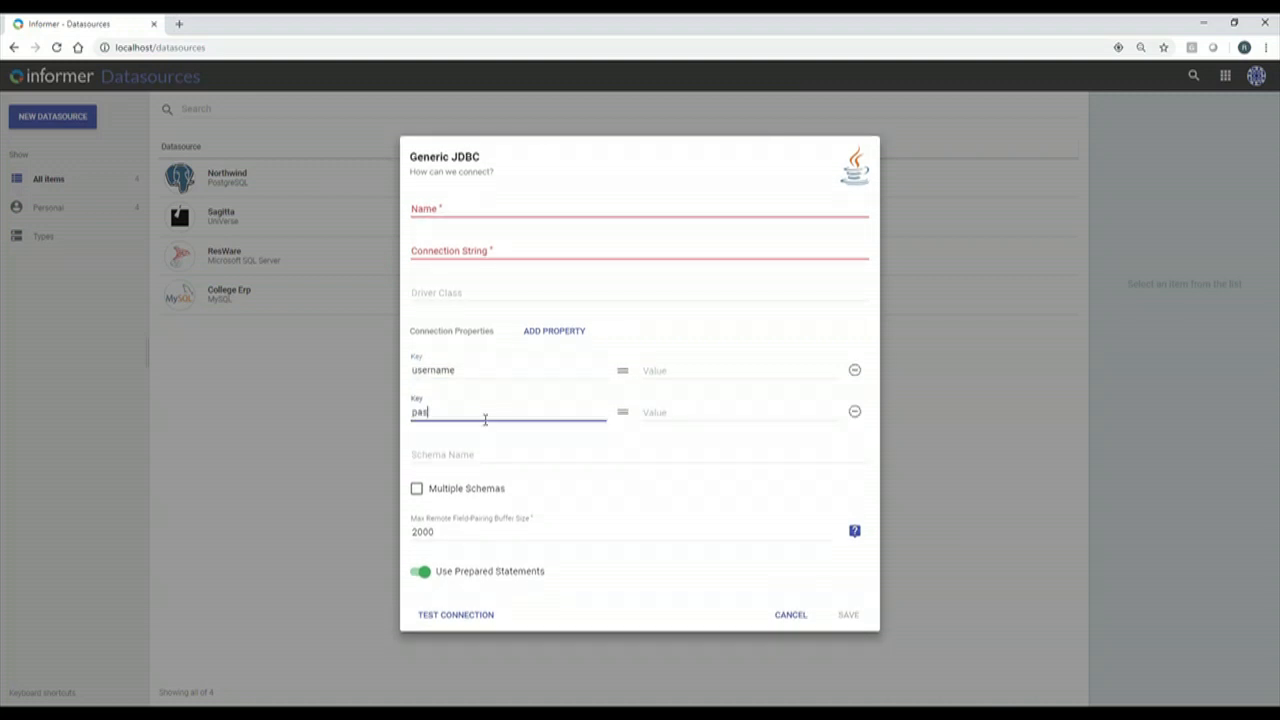
pyautogui.write('sword')
# Set Schema Name to dbo, toggling Multiple Schemas on and back off.
pyautogui.click(483, 457)
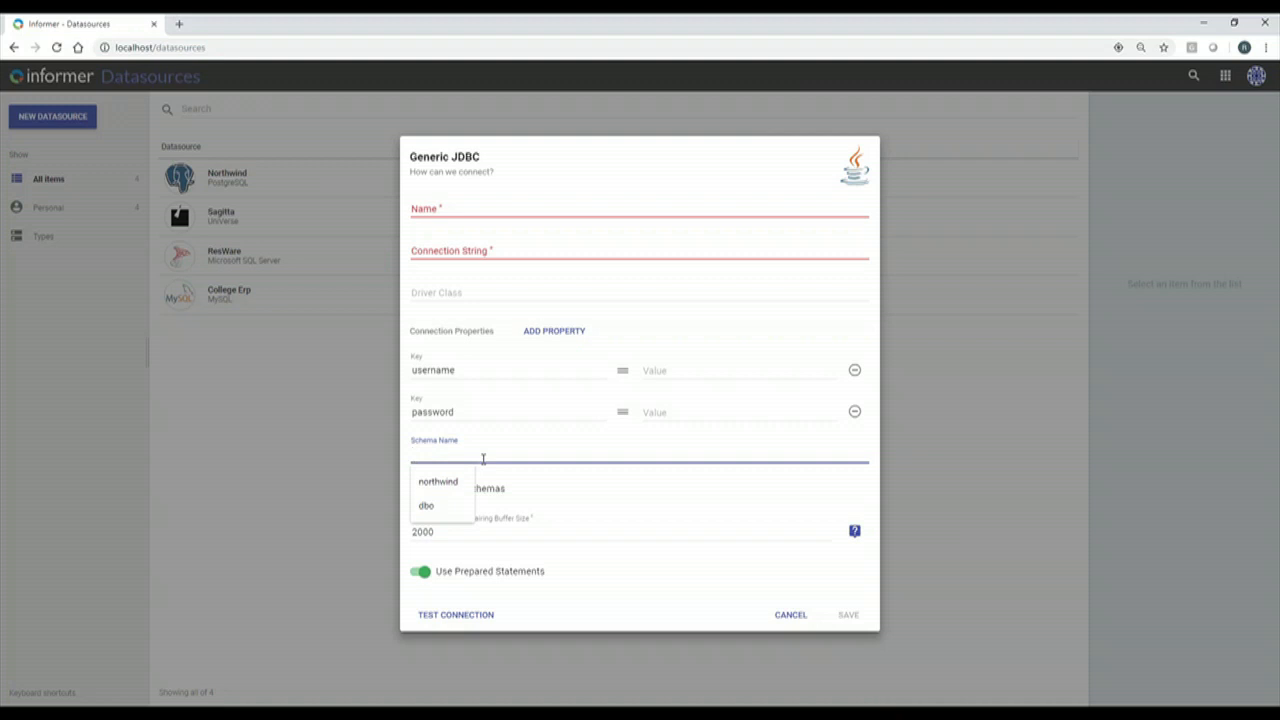
pyautogui.click(450, 515)
pyautogui.click(450, 517)
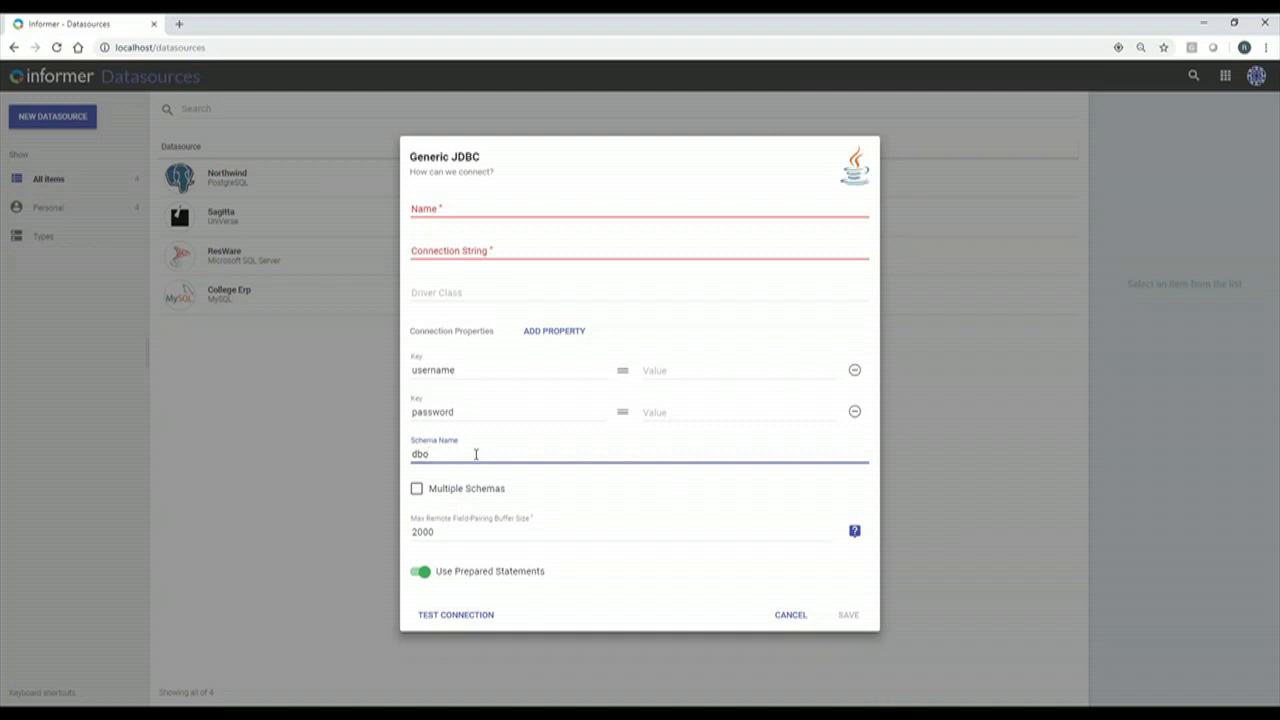
pyautogui.click(417, 490)
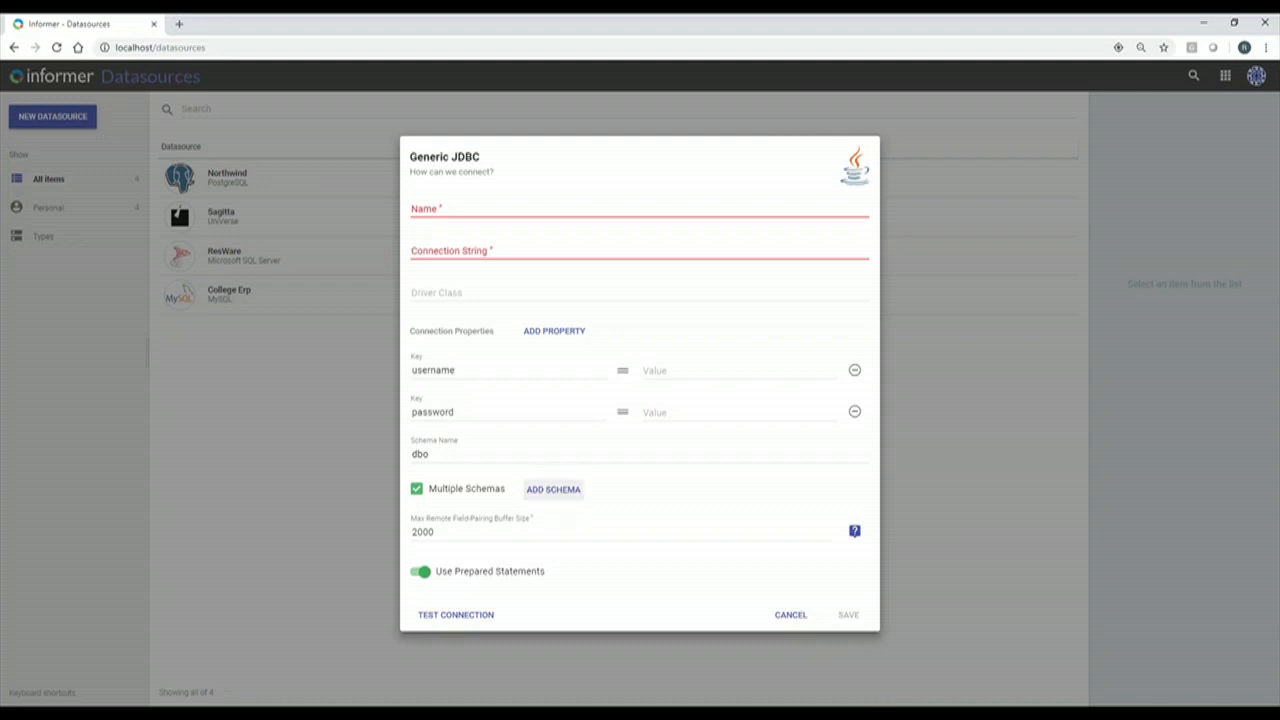
pyautogui.click(417, 490)
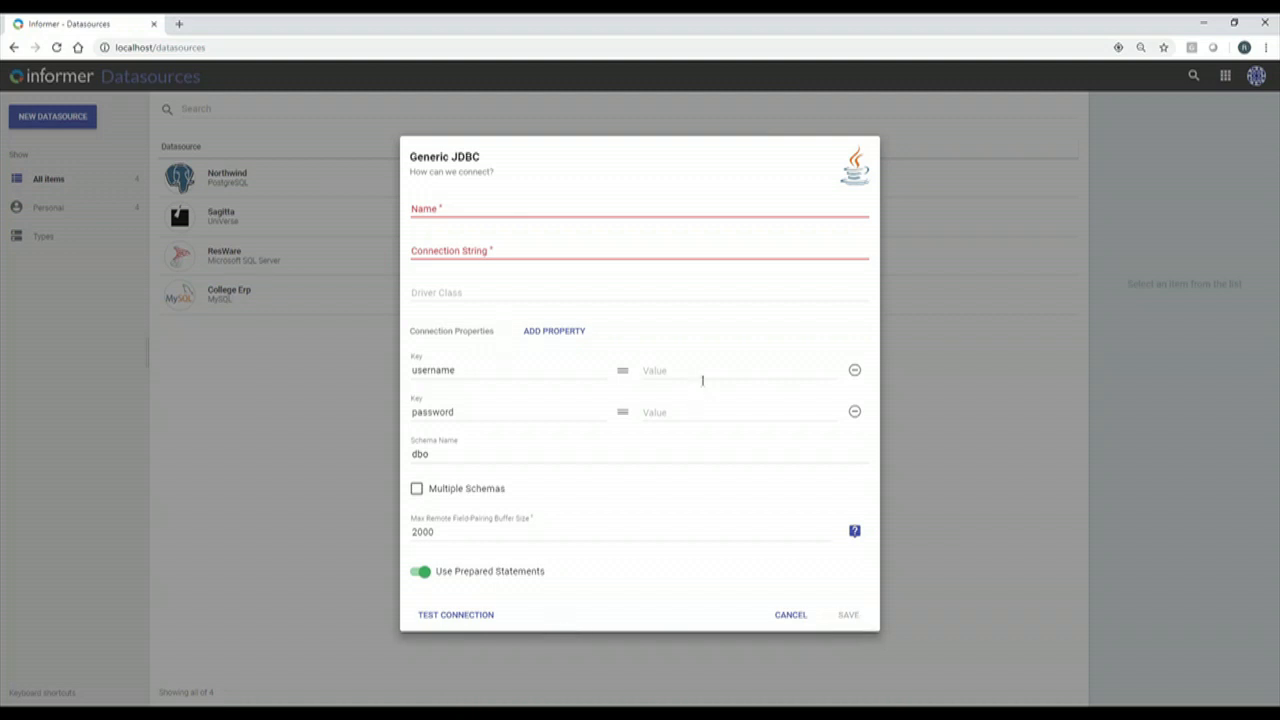
# Enter placeholder username, connection string and name values, then cancel the Generic JDBC draft.
pyautogui.click(660, 372)
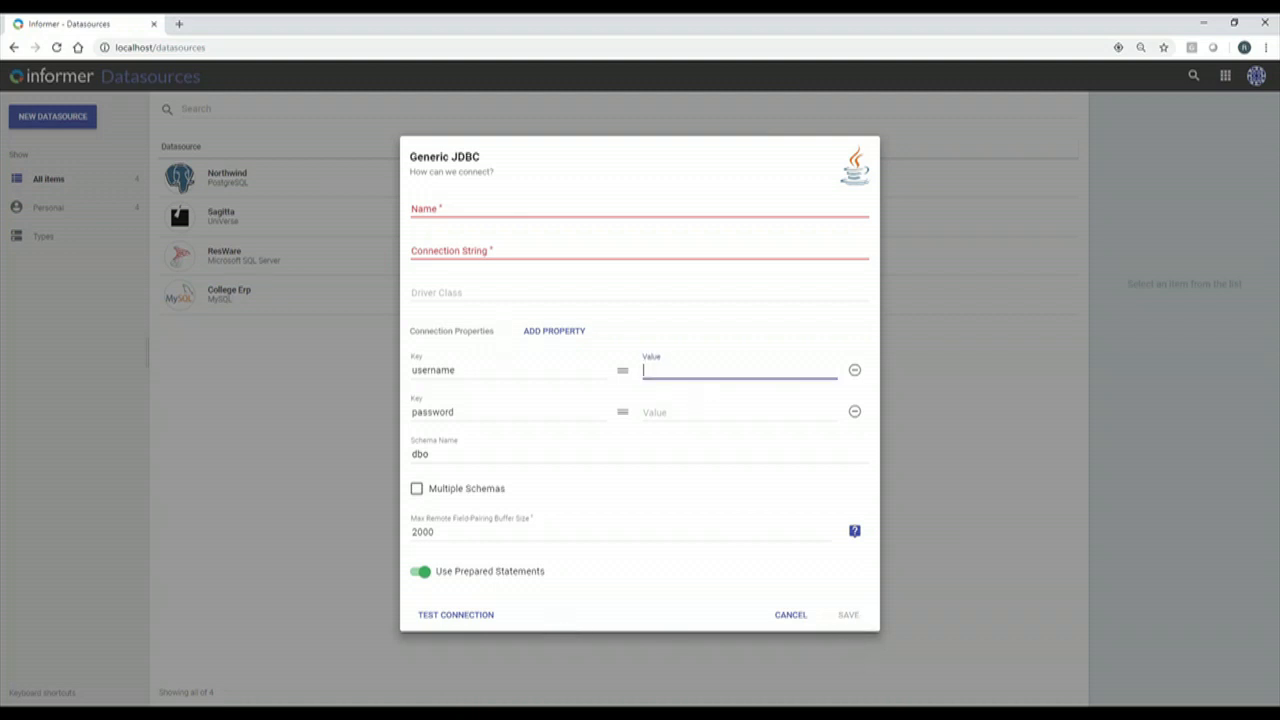
pyautogui.write('sdah')
pyautogui.click(484, 252)
pyautogui.write('adfhfdh')
pyautogui.click(472, 210)
pyautogui.write('ahdfah')
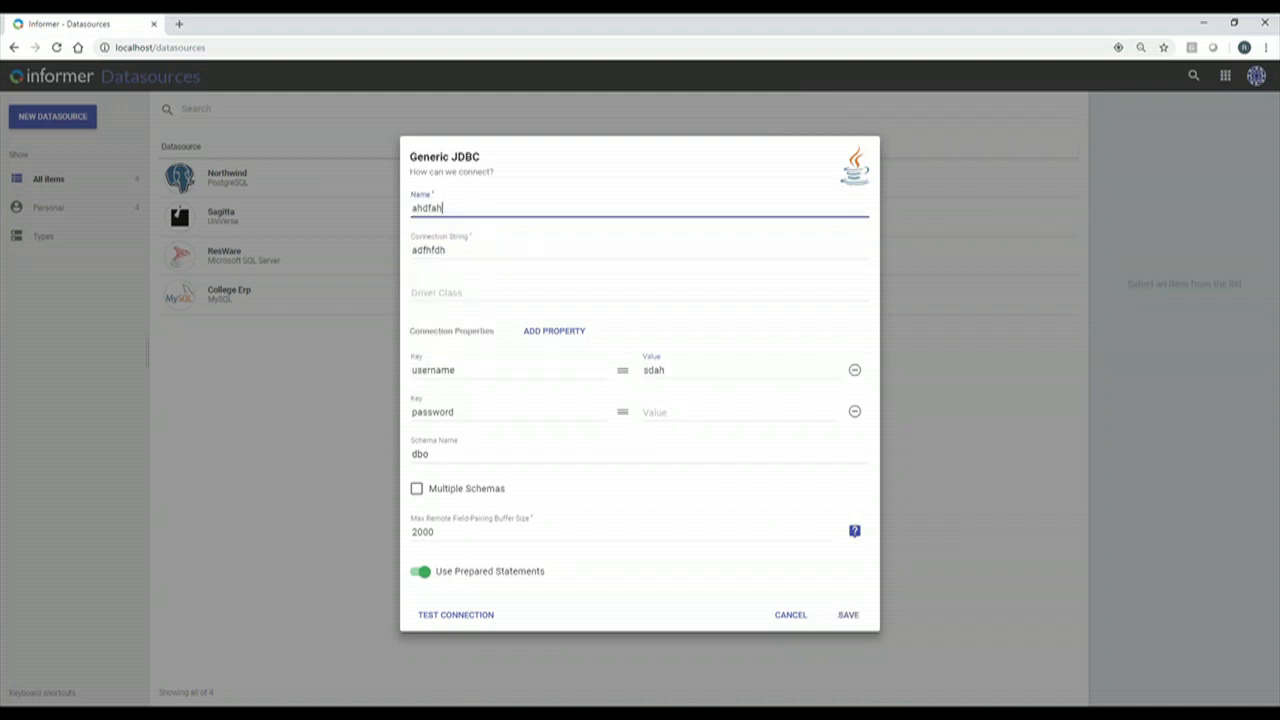
pyautogui.click(681, 412)
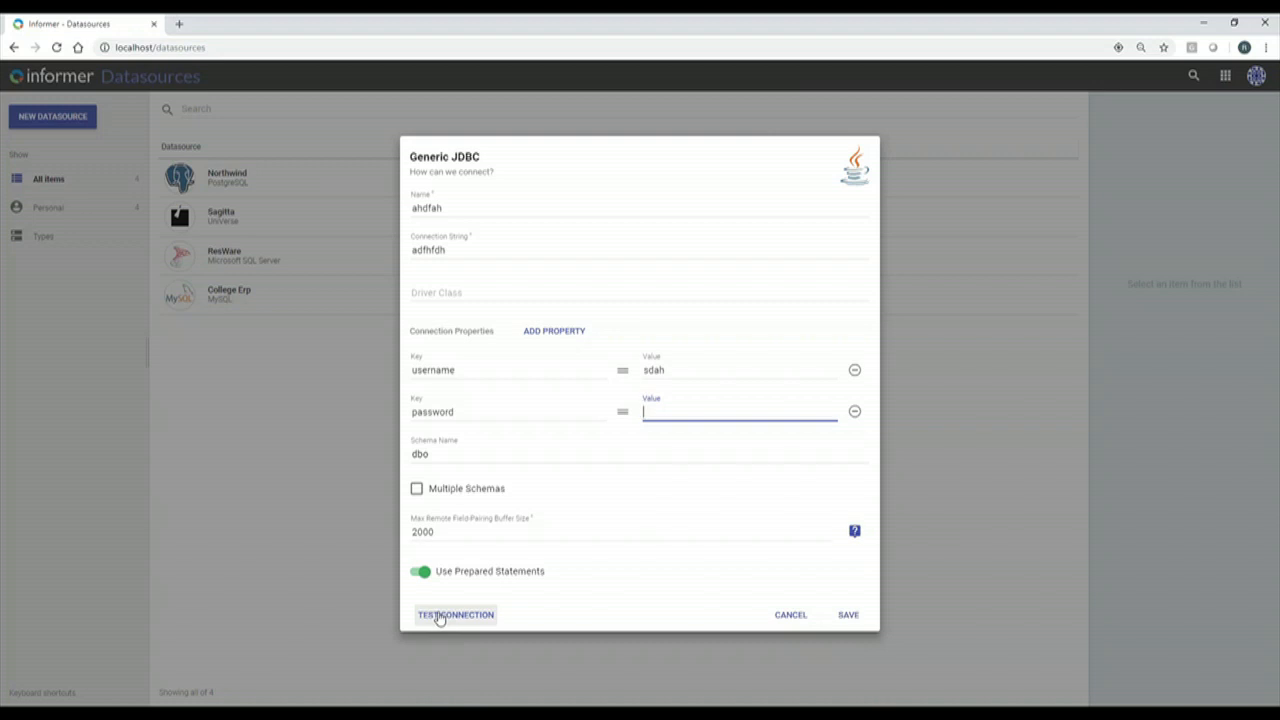
pyautogui.click(799, 617)
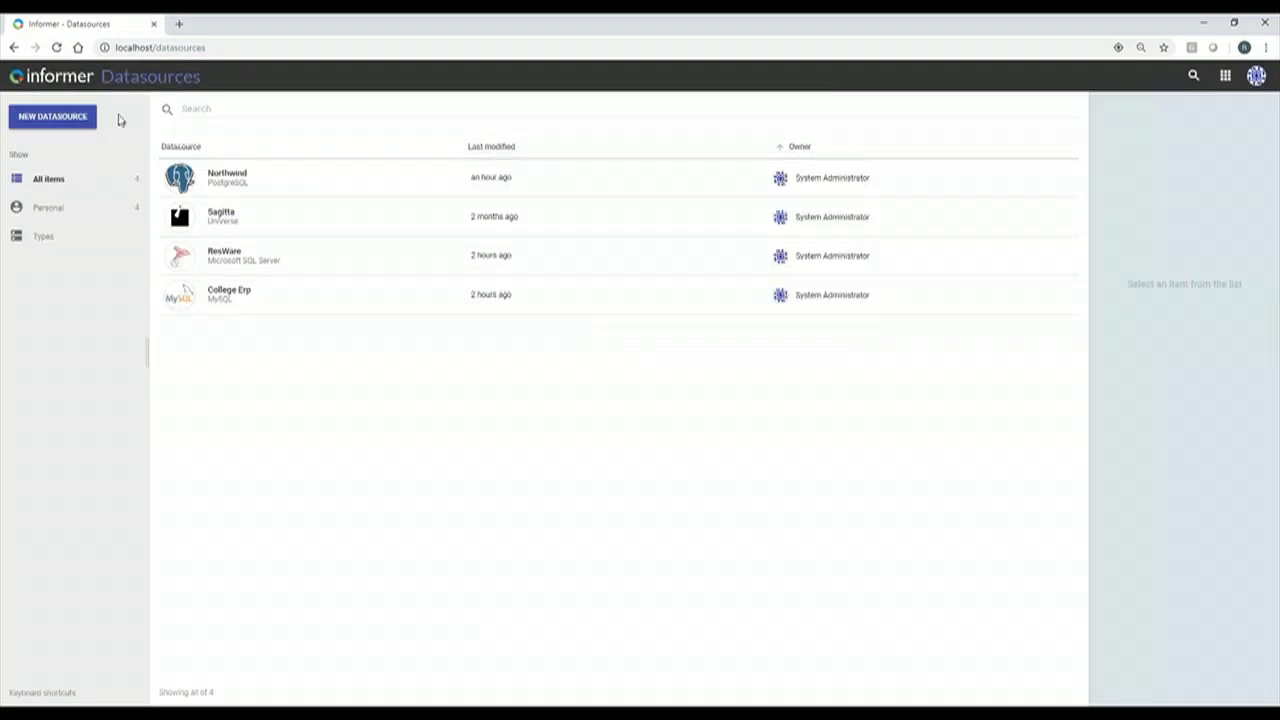
# Choose UniData from the U2 group of the New Datasource menu.
pyautogui.click(40, 117)
pyautogui.moveTo(108, 150)
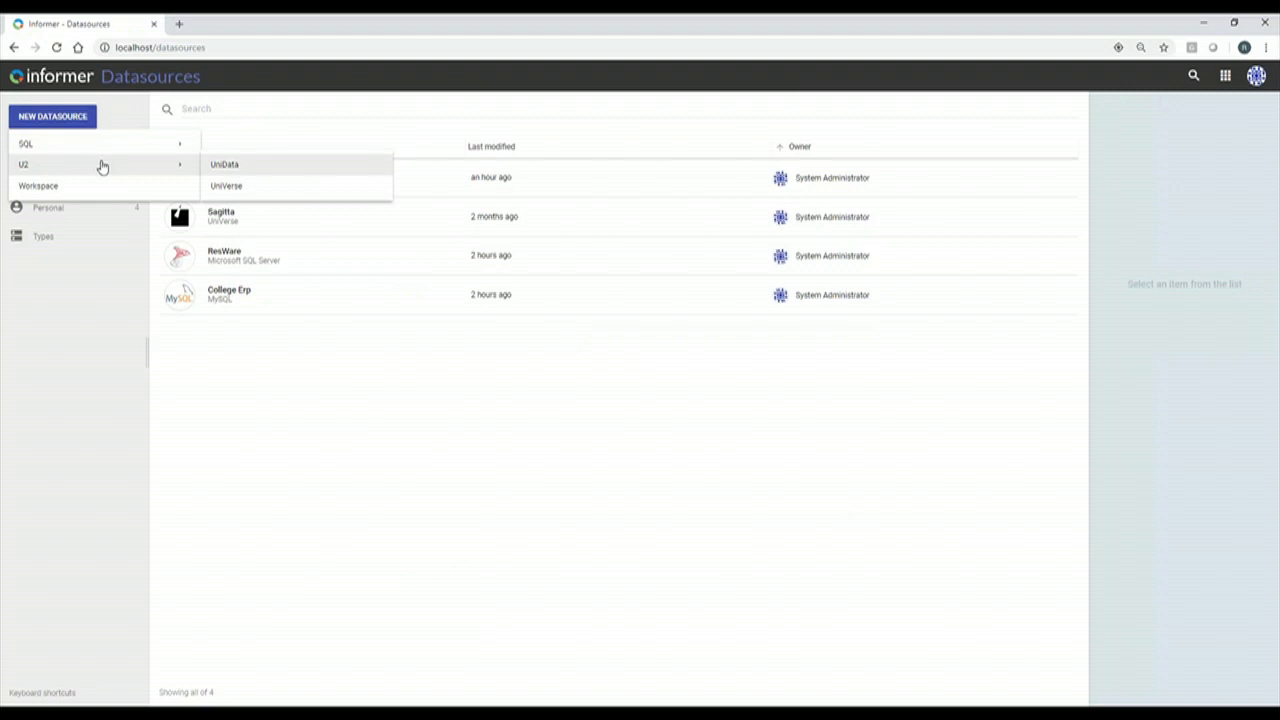
pyautogui.click(240, 166)
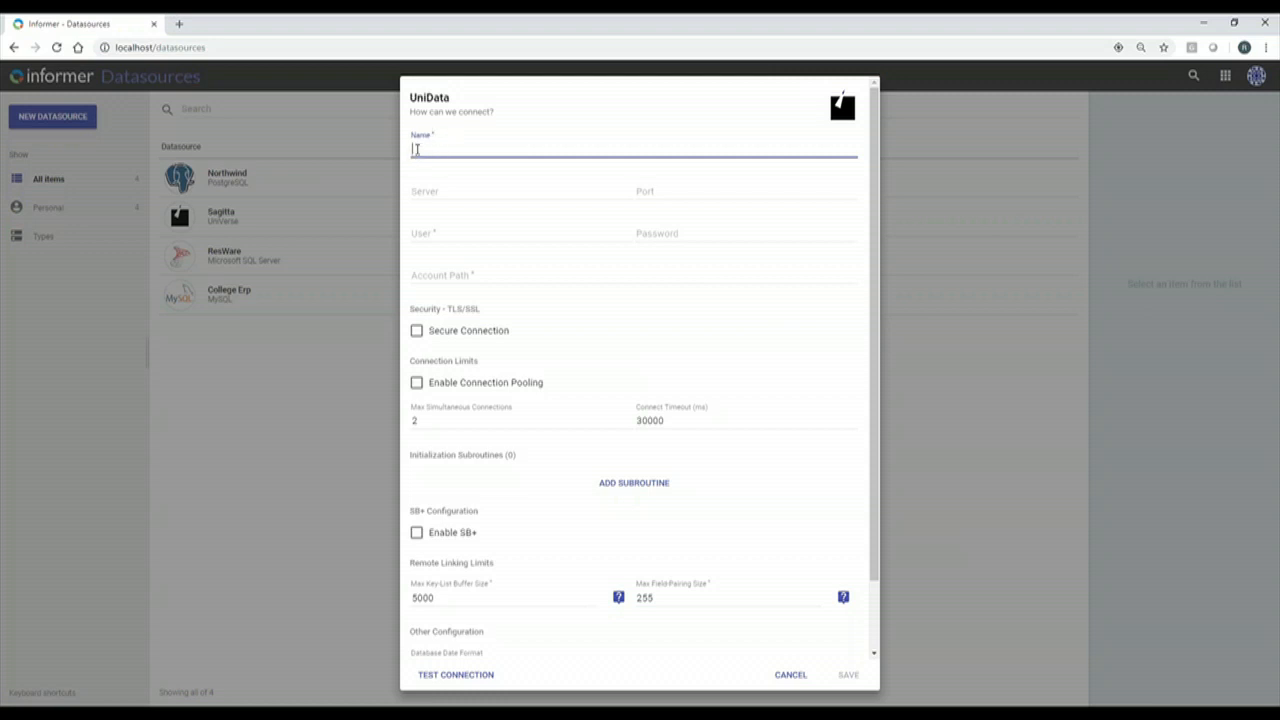
# Zoom the browser page in twice to 110%.
pyautogui.hotkey('ctrl', '+')
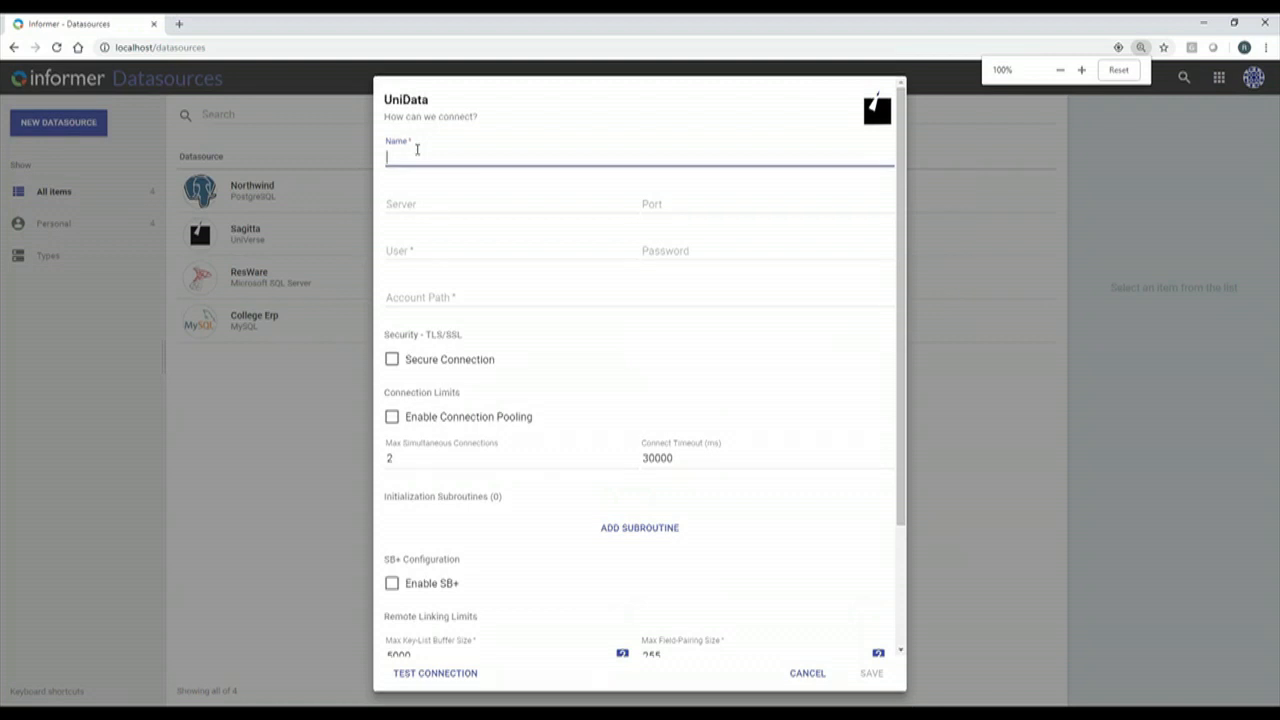
pyautogui.hotkey('ctrl', '+')
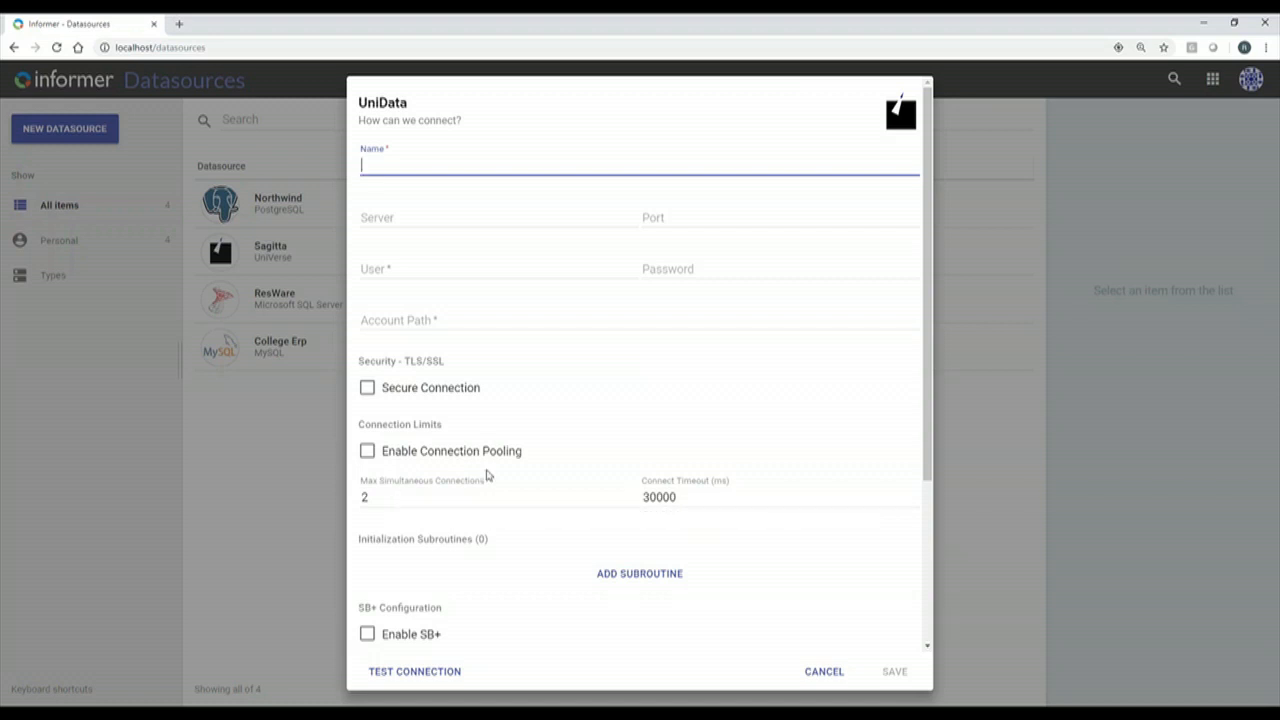
# Scroll the UniData form to the bottom to show key-list buffer, field-pairing and timeout settings.
pyautogui.scroll(-1, 375, 447)
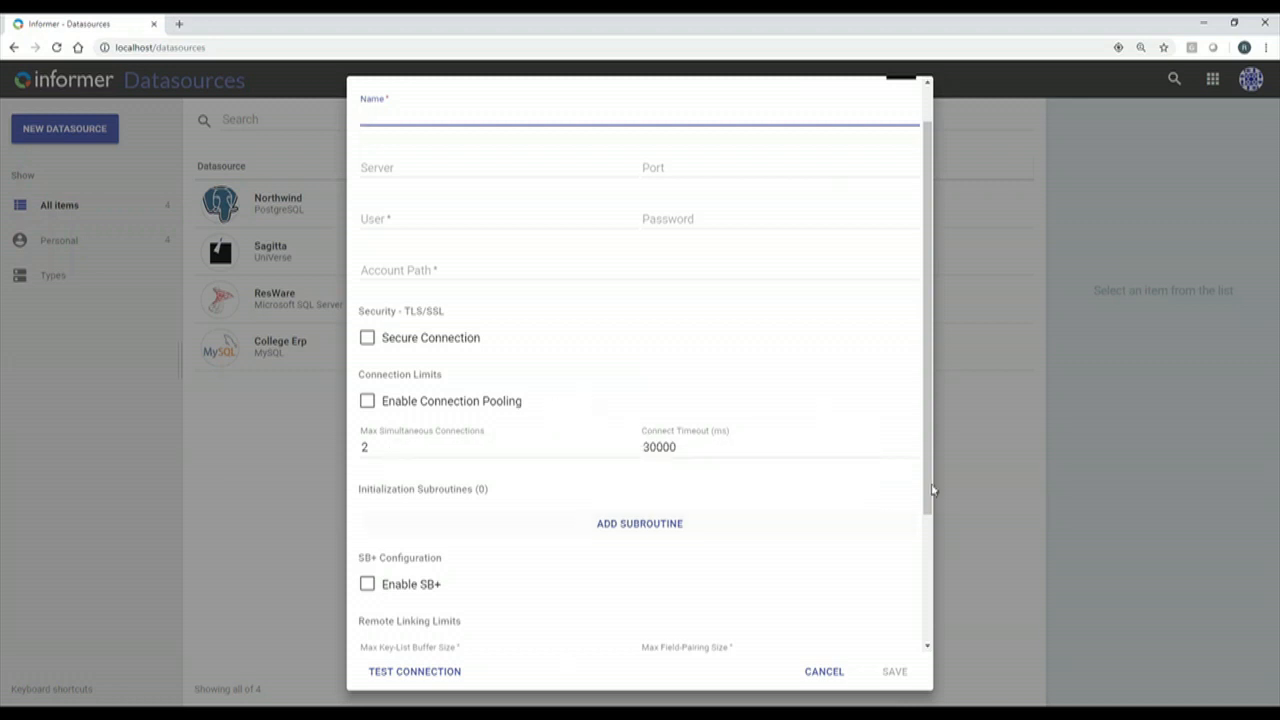
pyautogui.scroll(-1, 412, 405)
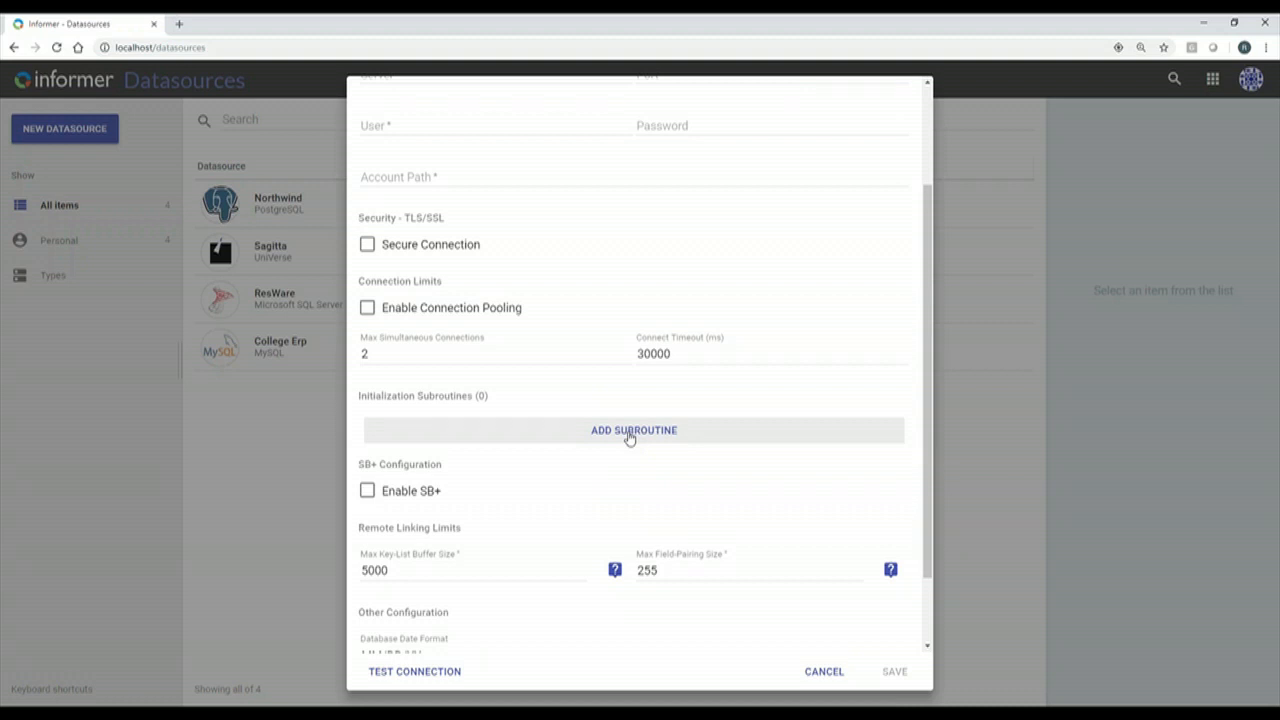
pyautogui.scroll(-2, 447, 389)
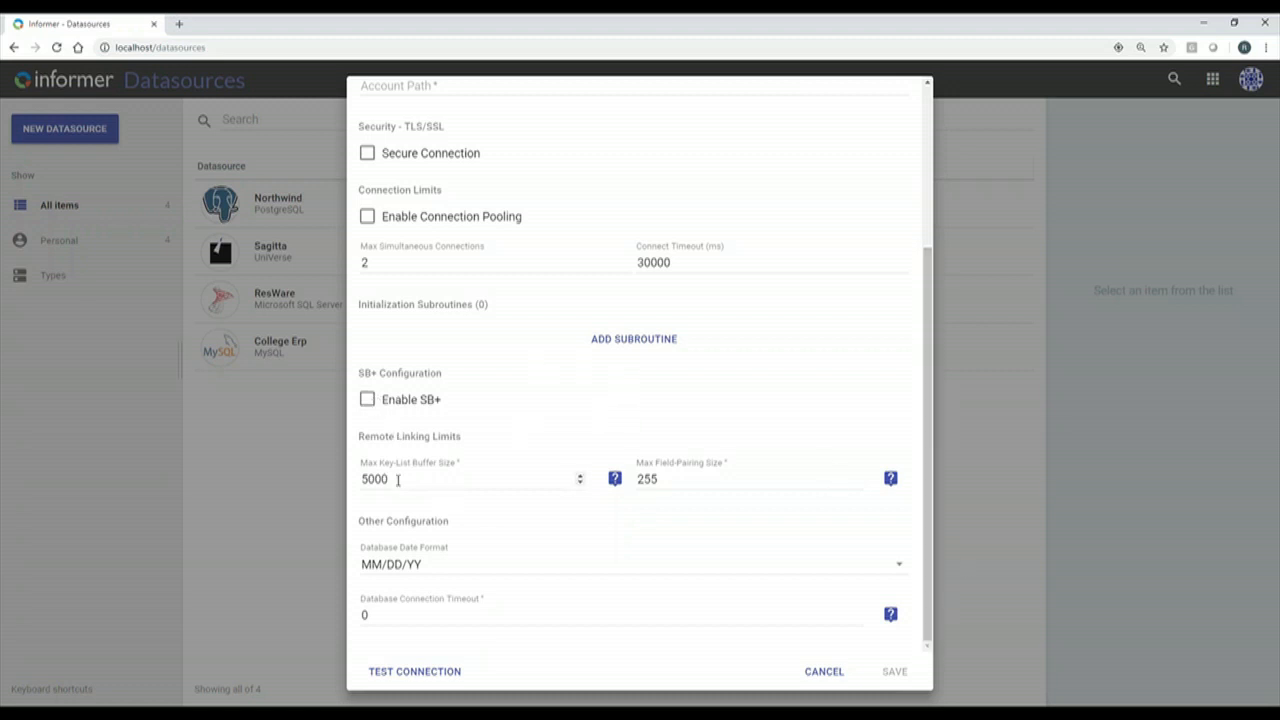
# Read the key-list buffer size help, highlighting its suggested 10k-20k range.
pyautogui.click(615, 481)
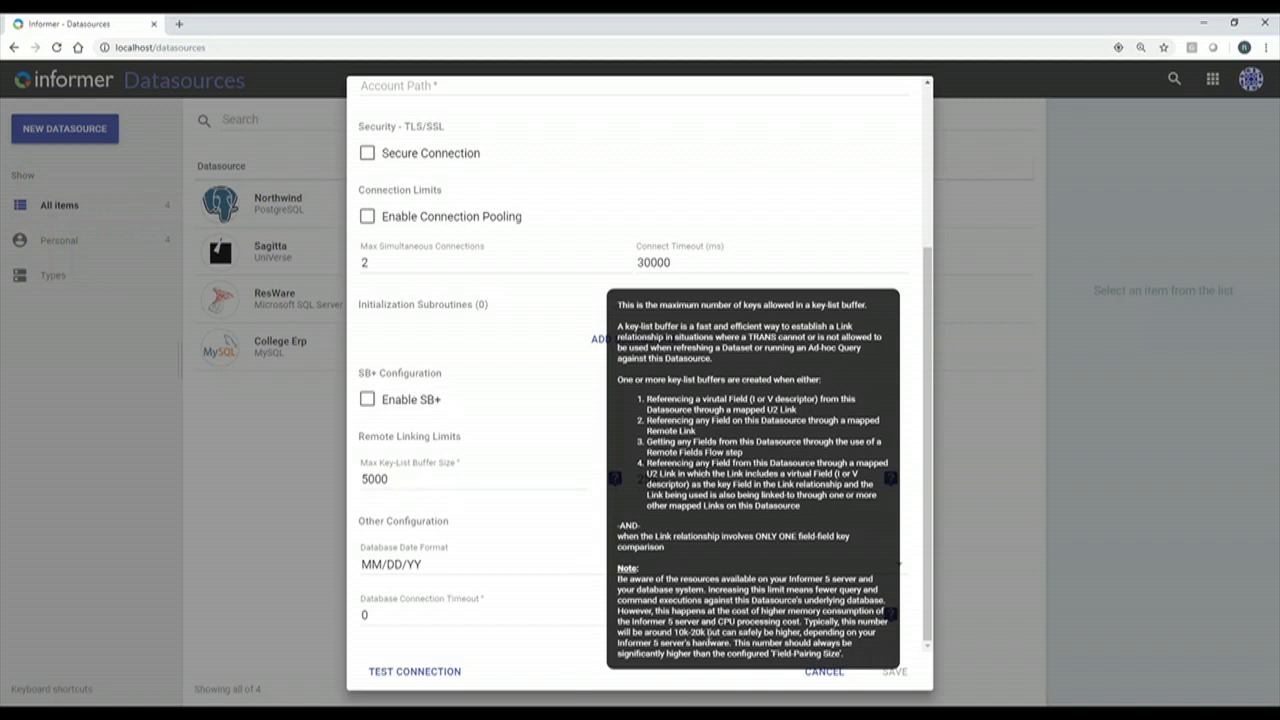
pyautogui.moveTo(707, 632); pyautogui.dragTo(676, 630)
pyautogui.click(407, 487)
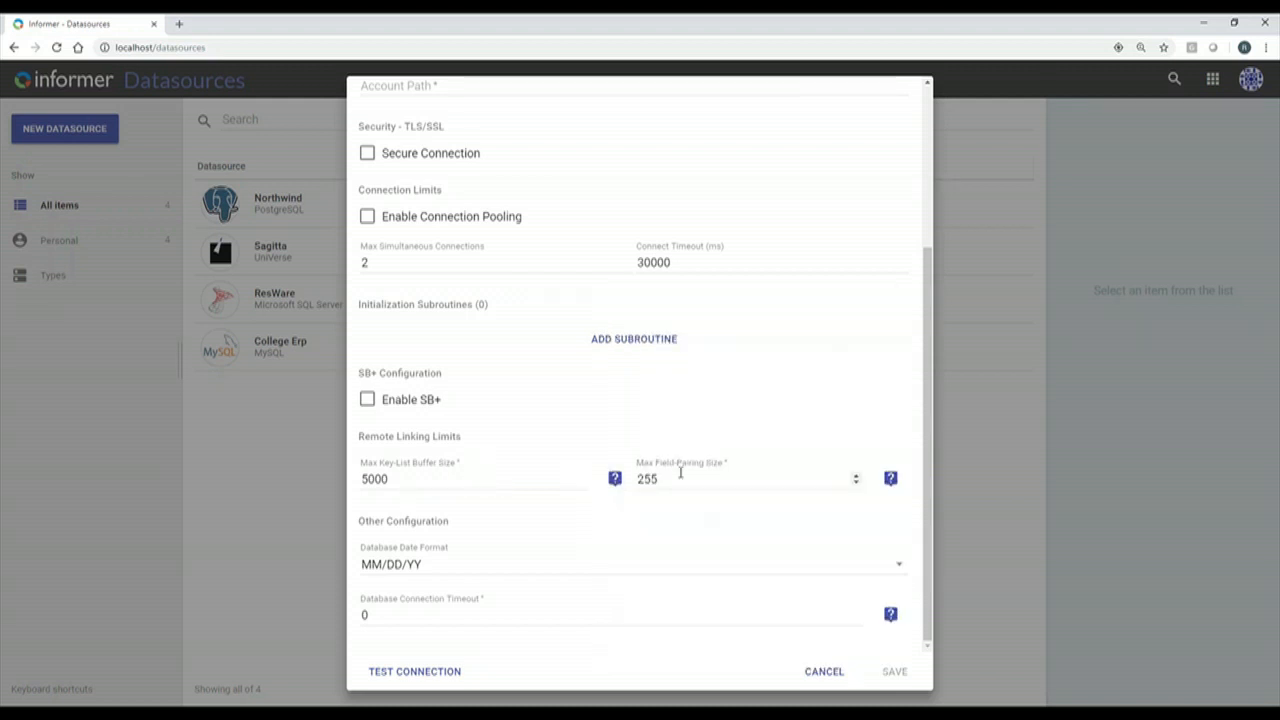
# Check the field-pairing size and connection timeout help, then cancel the UniData form.
pyautogui.click(891, 481)
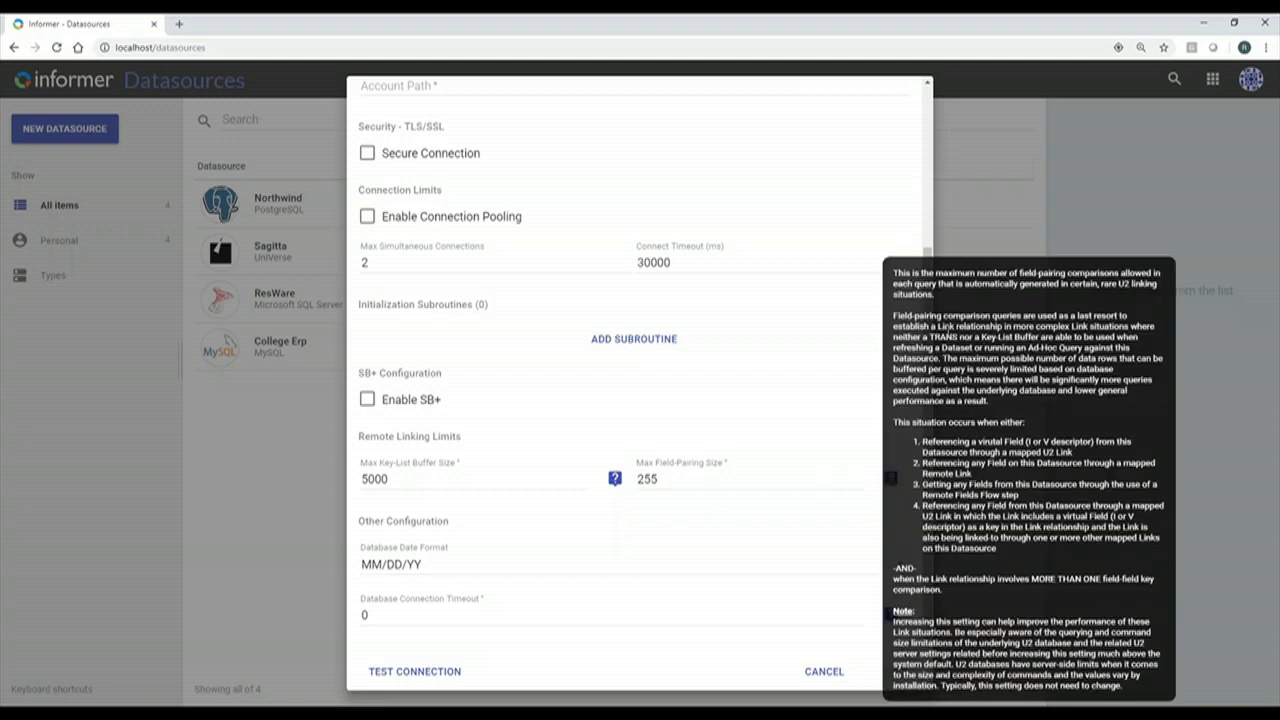
pyautogui.click(707, 420)
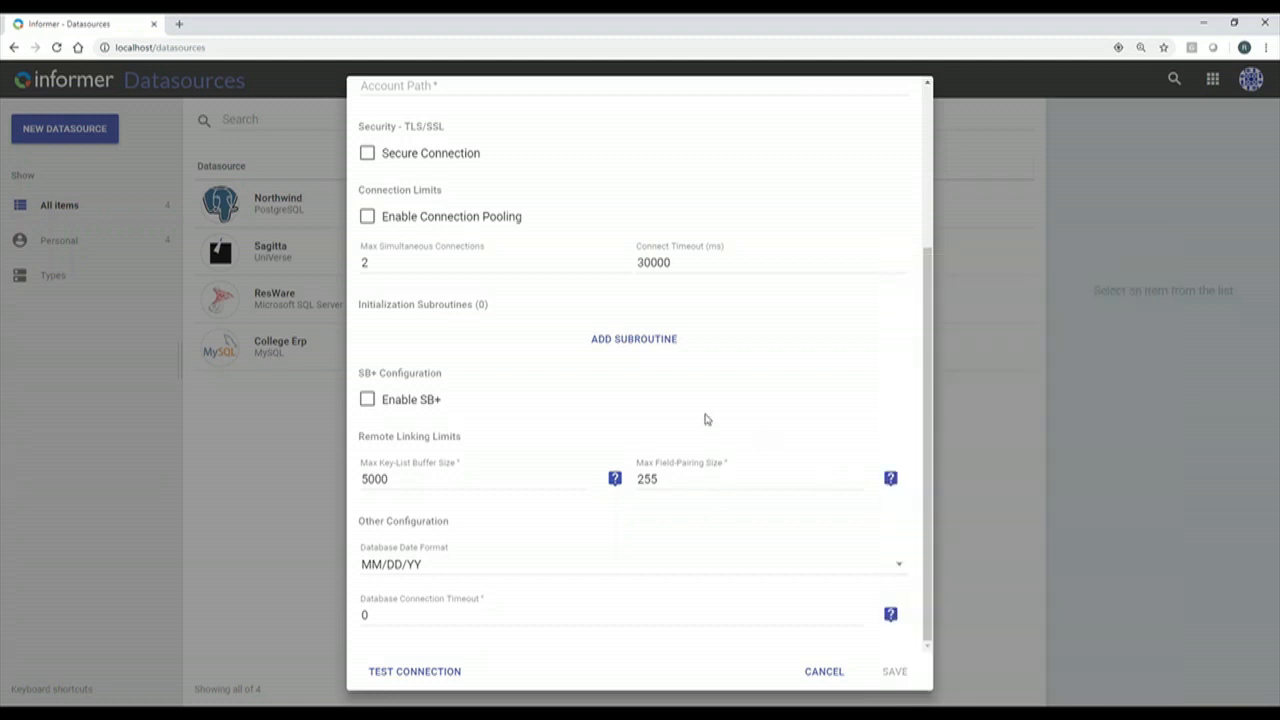
pyautogui.moveTo(664, 480); pyautogui.dragTo(637, 480)
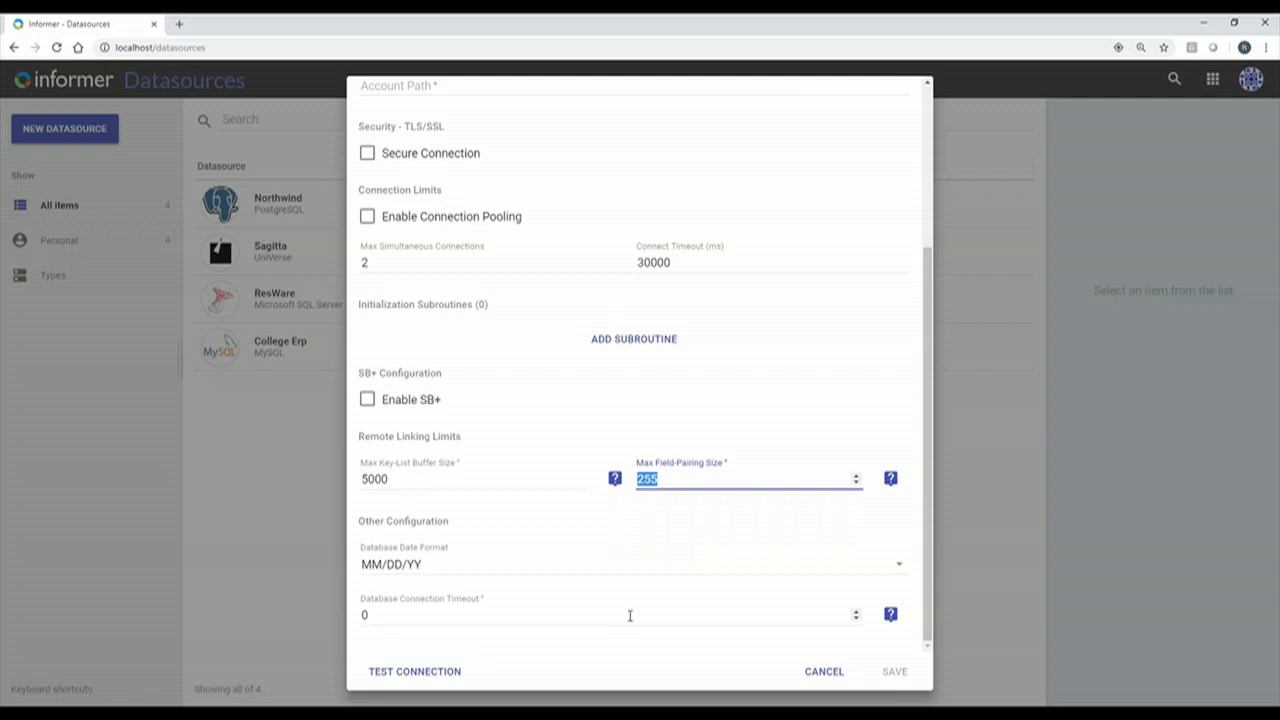
pyautogui.click(890, 614)
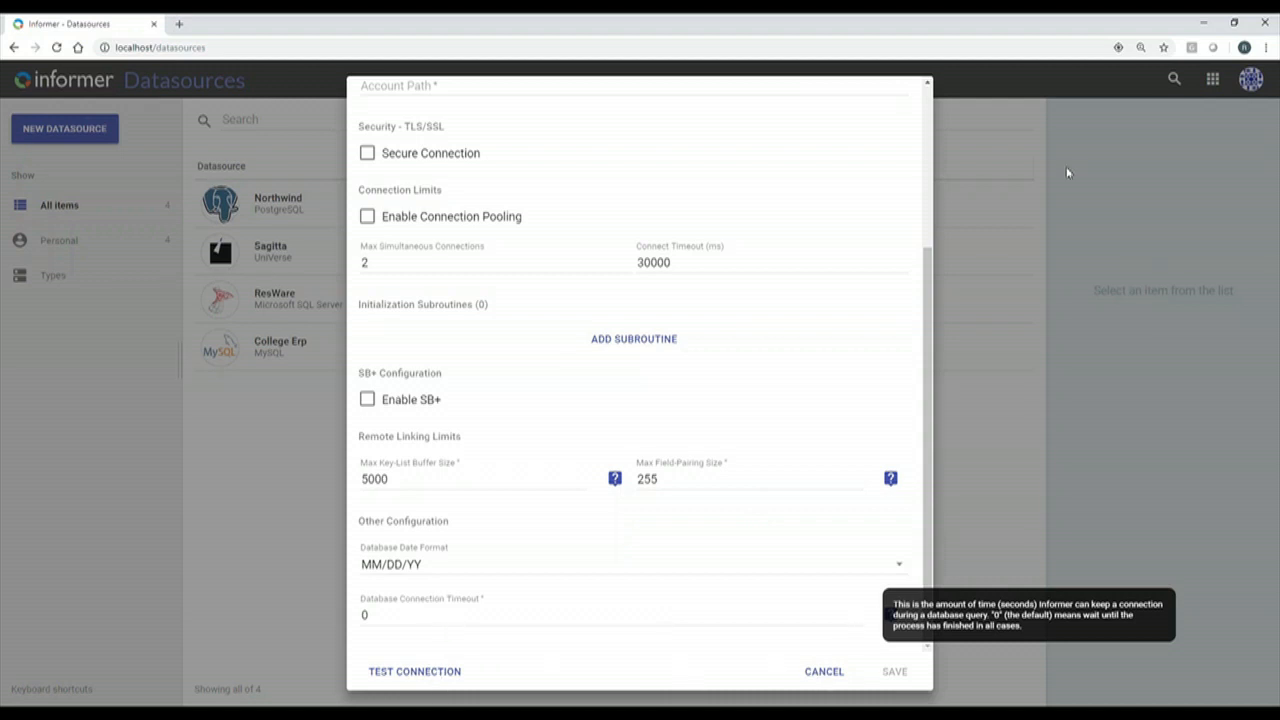
pyautogui.click(824, 672)
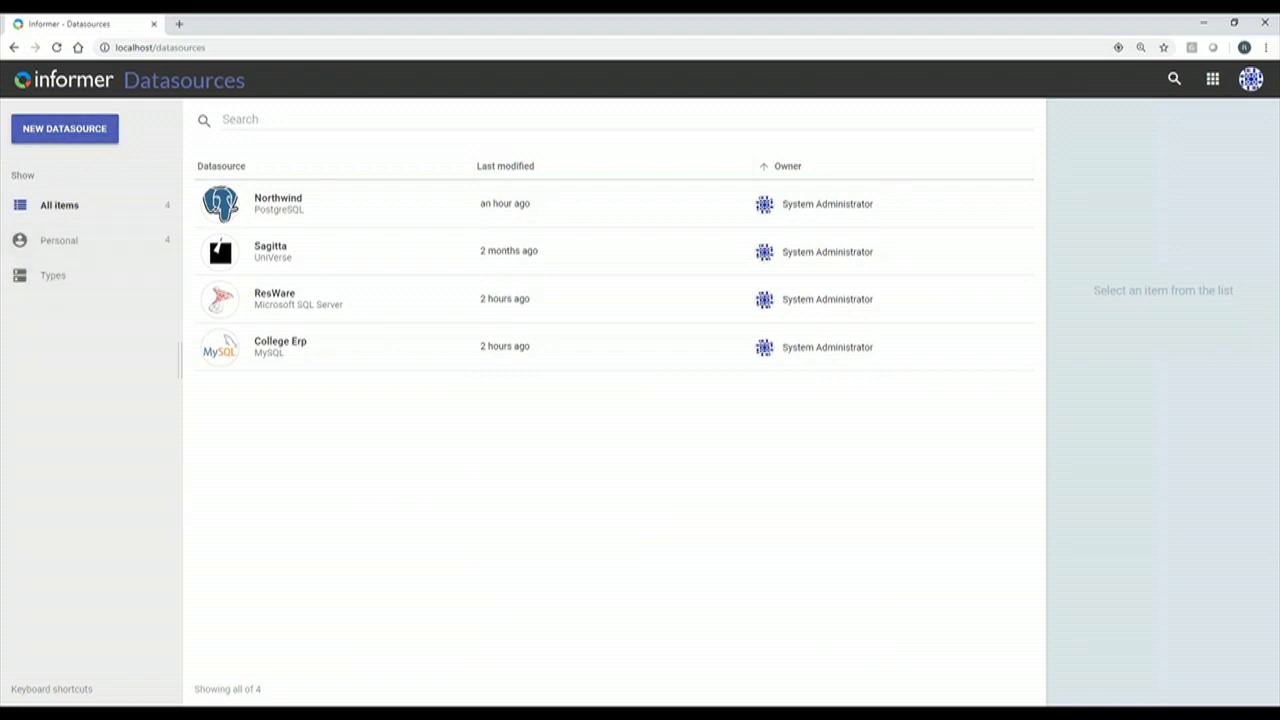
# Create a new MySQL datasource named College ERP.
pyautogui.click(79, 135)
pyautogui.moveTo(177, 163)
pyautogui.click(300, 249)
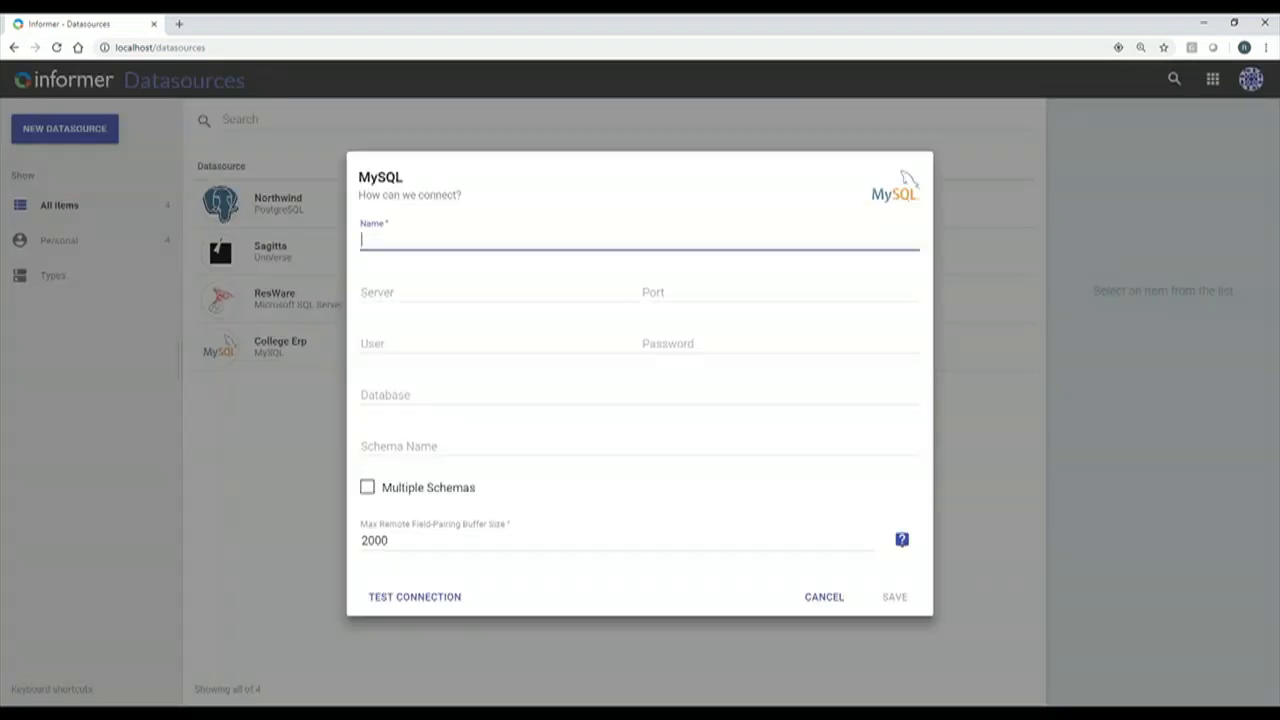
pyautogui.write('College ERP')
# Enter server localhost, port 3306, the database user and password, and database college_erp.
pyautogui.click(458, 297)
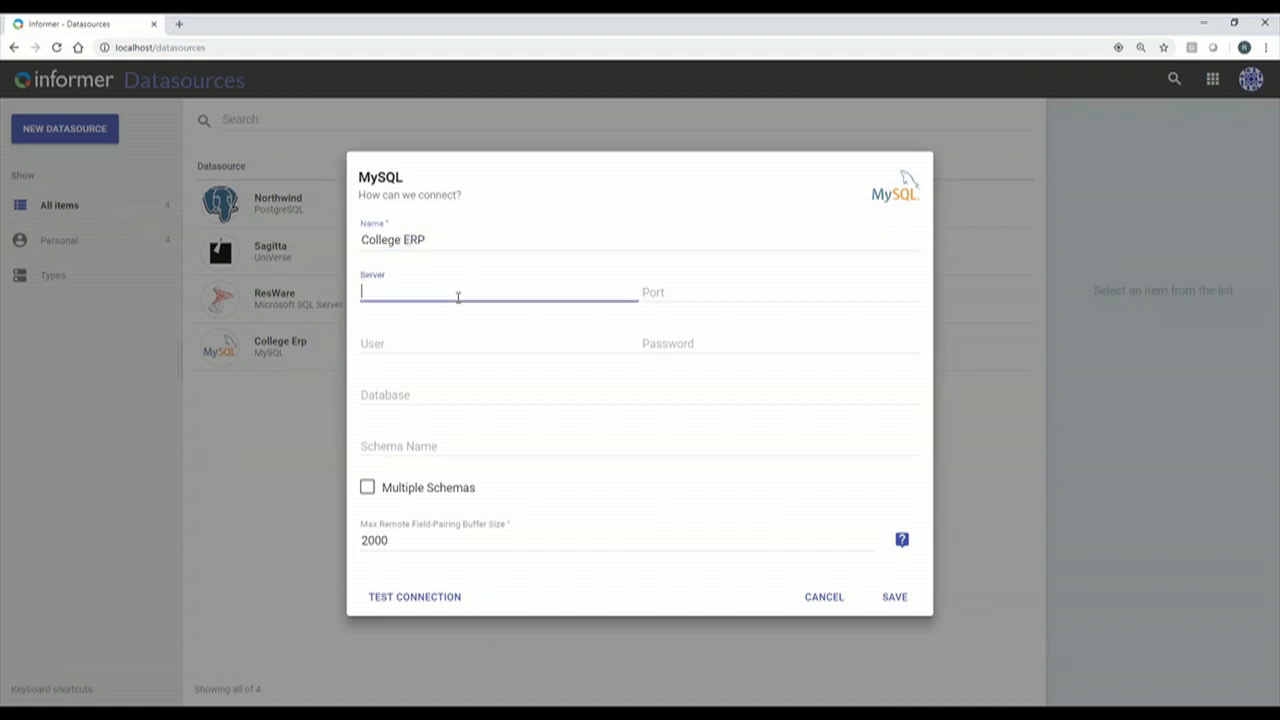
pyautogui.write('locla')
pyautogui.press('BackSpace')
pyautogui.press('BackSpace')
pyautogui.write('alhost')
pyautogui.press('Tab')
pyautogui.write('3306')
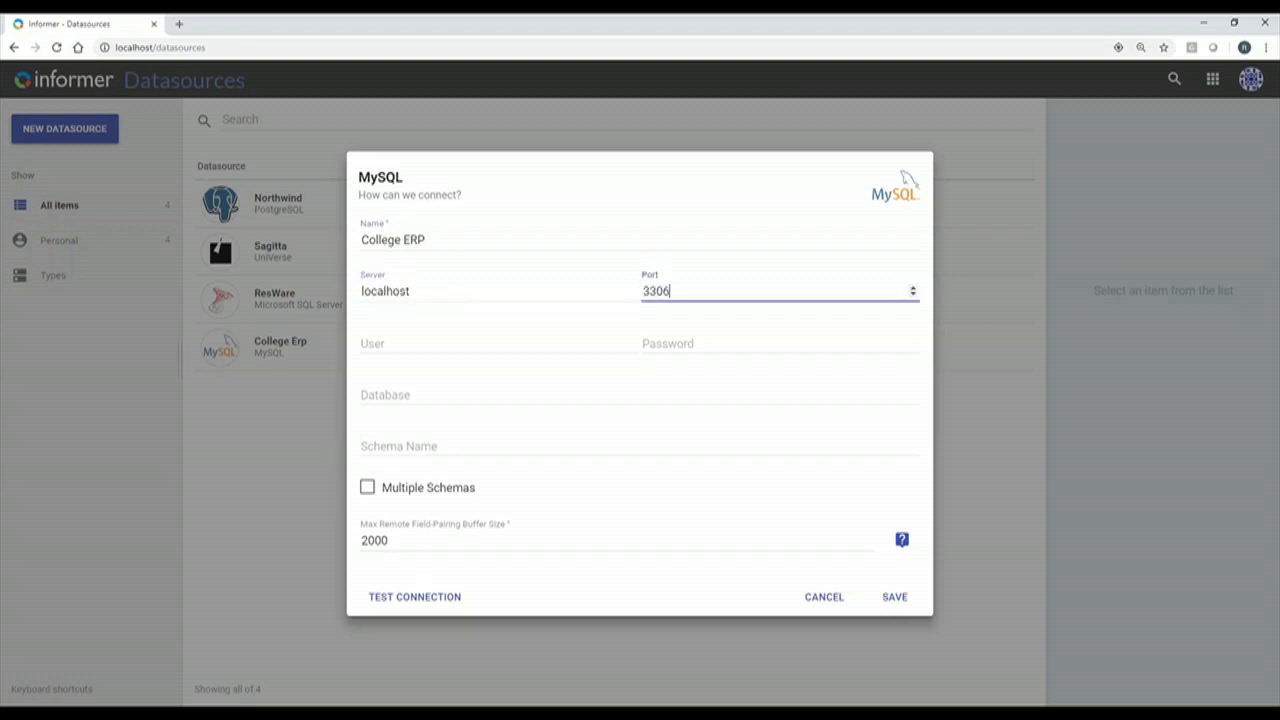
pyautogui.click(426, 344)
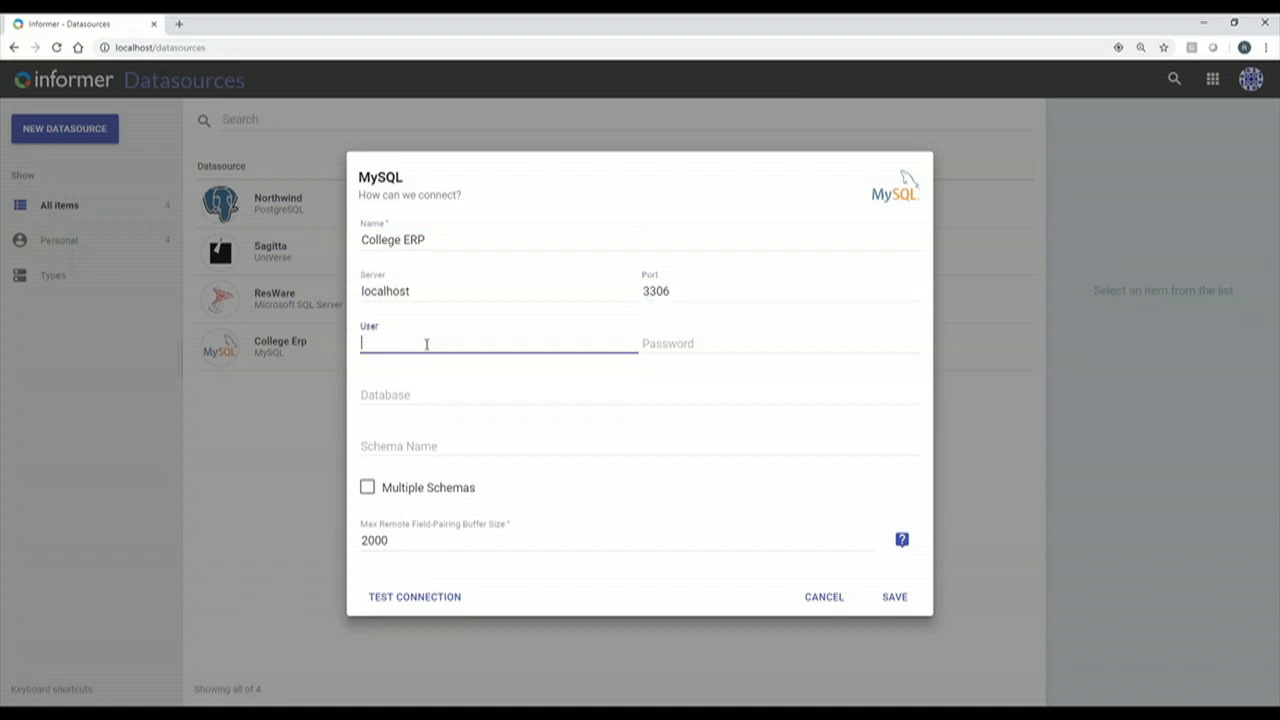
pyautogui.write('root')
pyautogui.press('Tab')
pyautogui.write('r')
pyautogui.press('Tab')
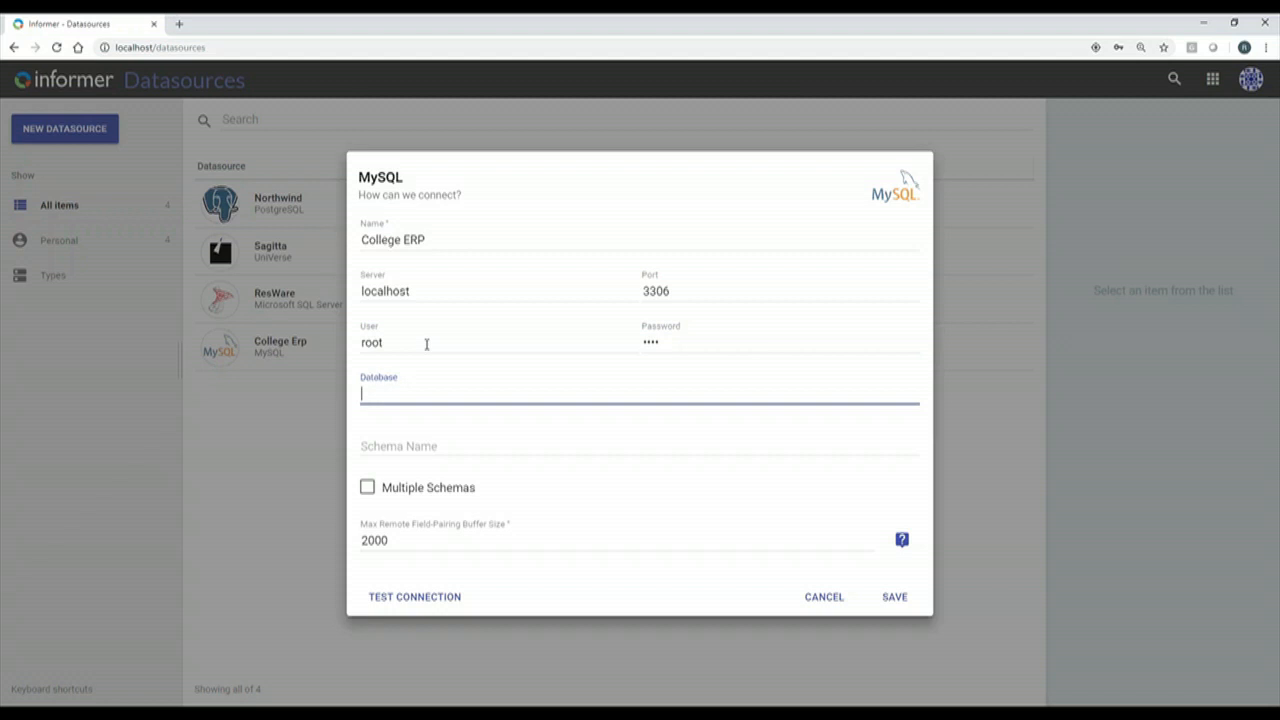
pyautogui.write('college')
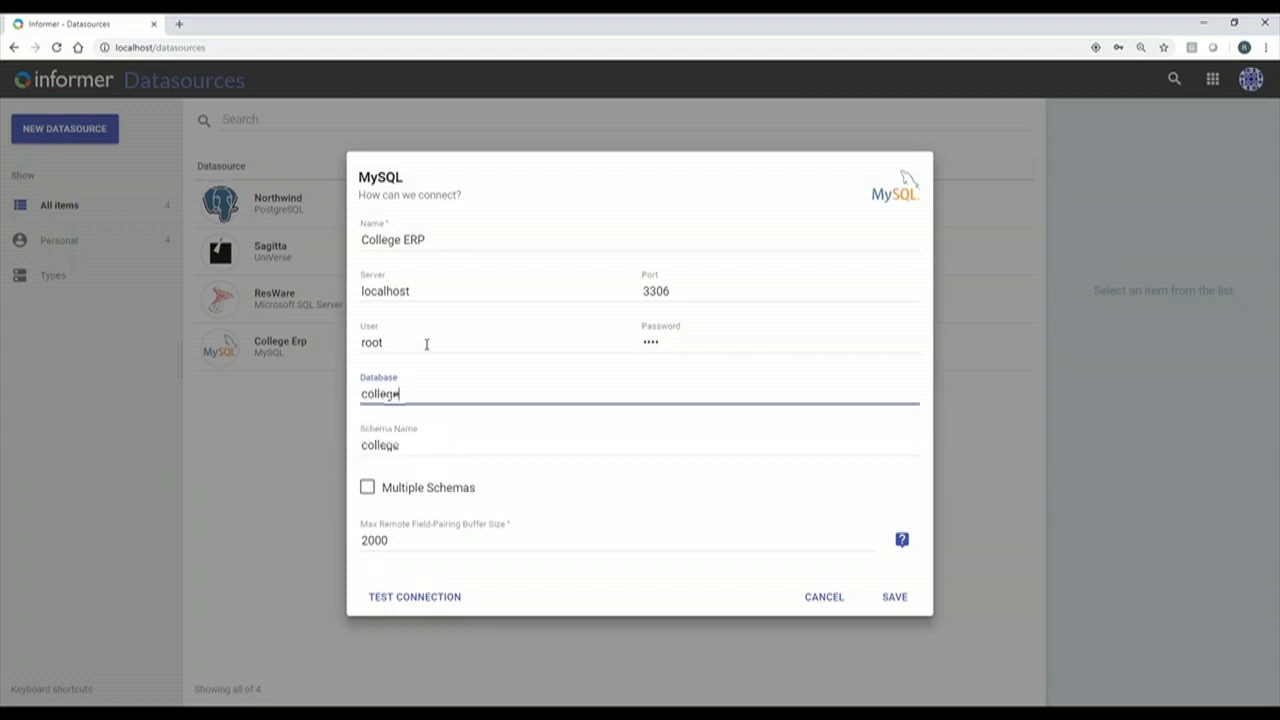
pyautogui.write('_erp')
# Test the connection, delete the database name's last letter, and test again.
pyautogui.click(431, 600)
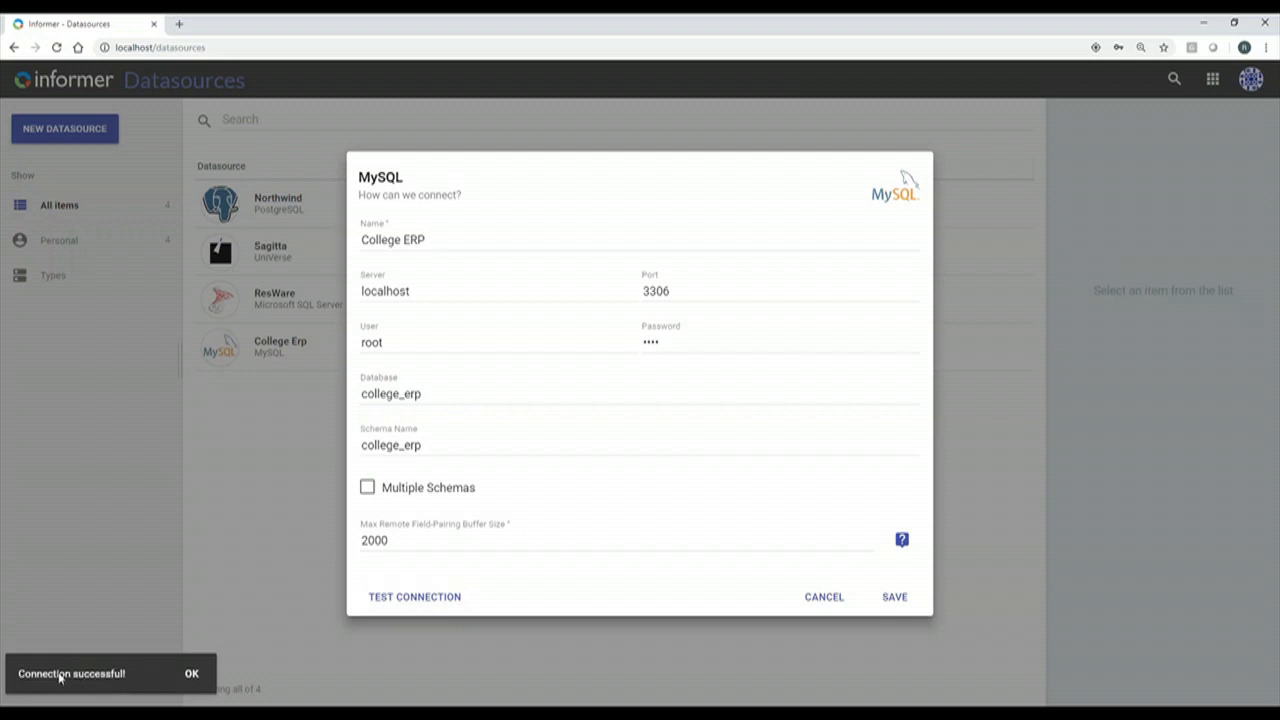
pyautogui.click(455, 445)
pyautogui.click(431, 391)
pyautogui.press('BackSpace')
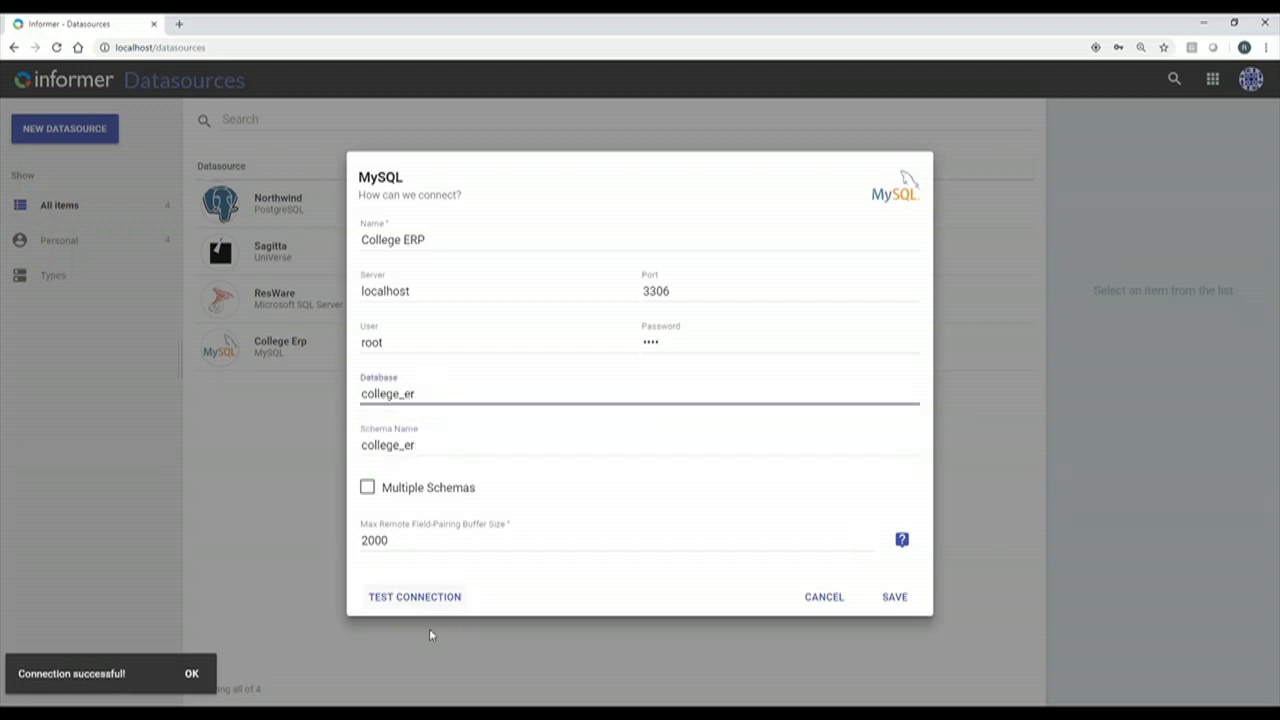
pyautogui.click(443, 597)
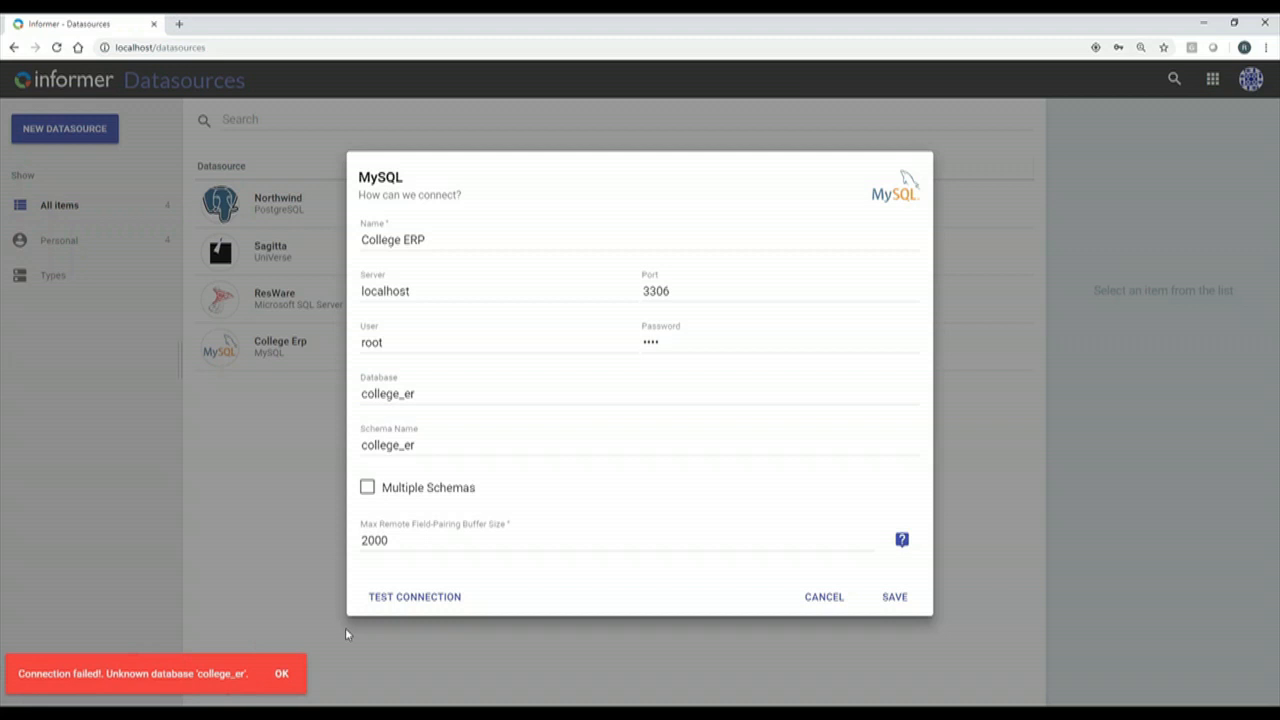
# Restore the database name to college_erp, dismiss the failure message, and save the datasource.
pyautogui.click(427, 398)
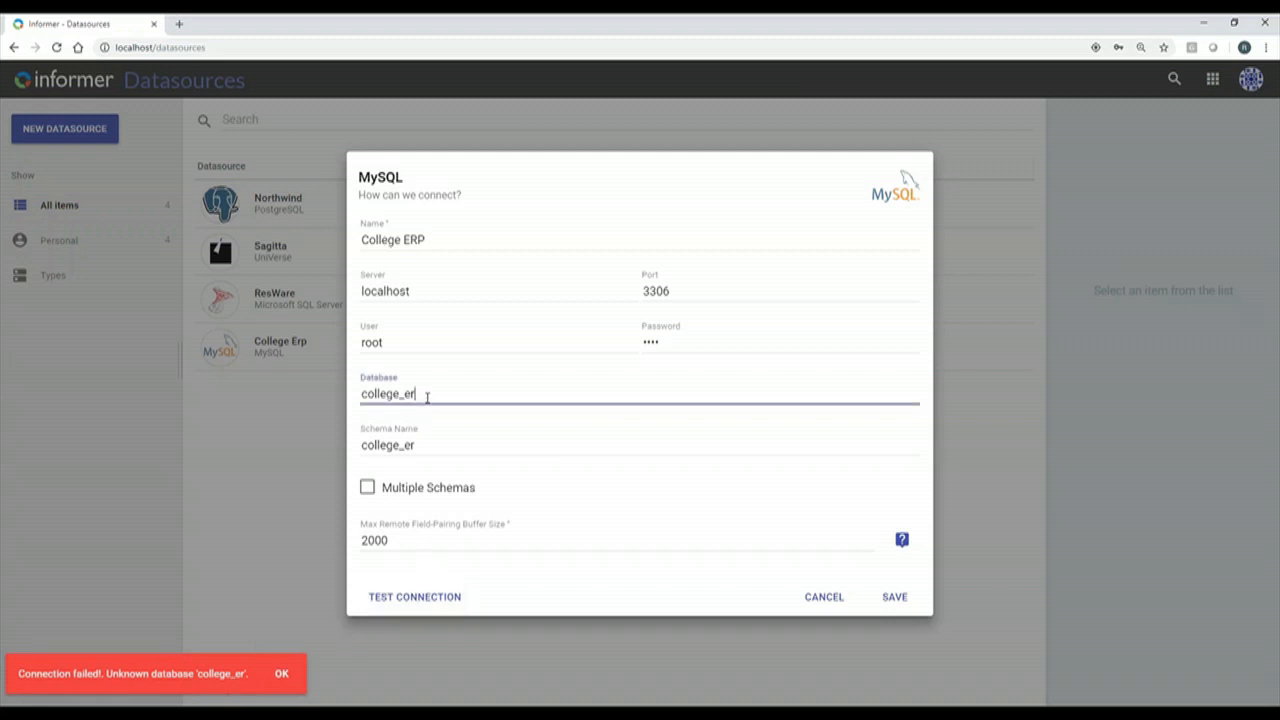
pyautogui.write('p')
pyautogui.click(282, 673)
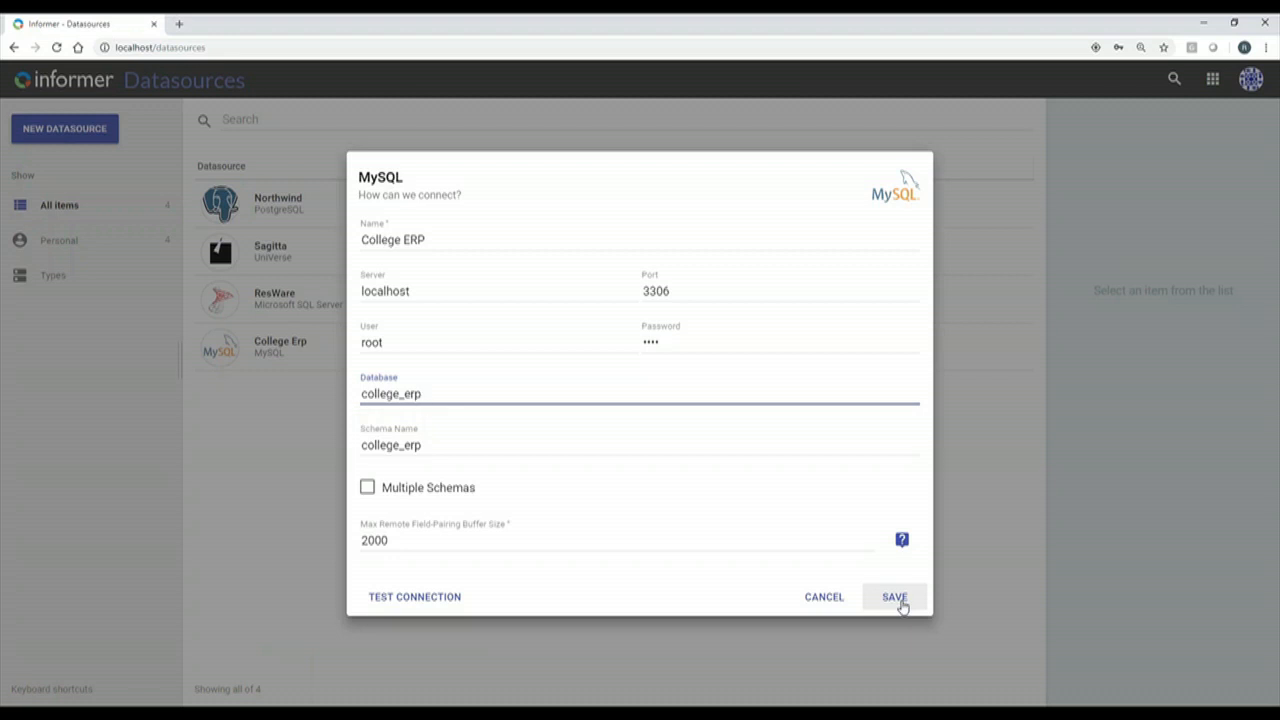
pyautogui.click(895, 597)
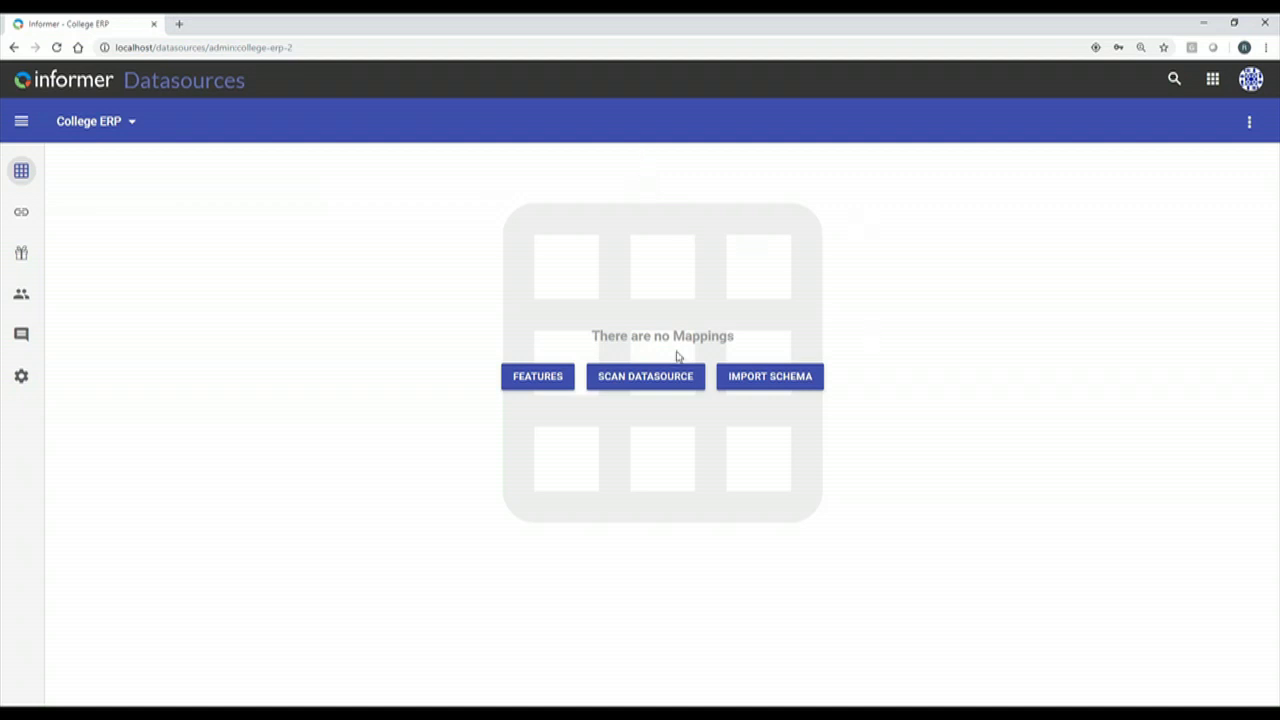
# Run a mappings-only scan of College ERP so its tables are listed as hidden mappings.
pyautogui.click(661, 378)
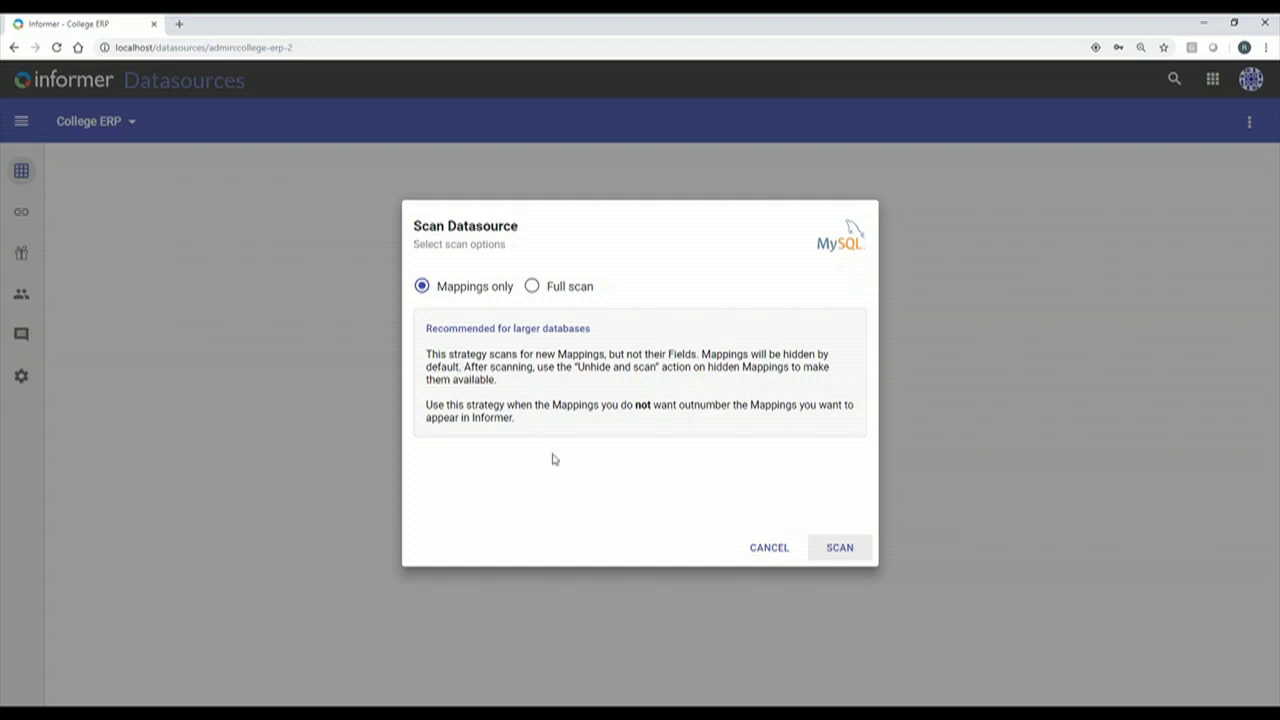
pyautogui.click(863, 560)
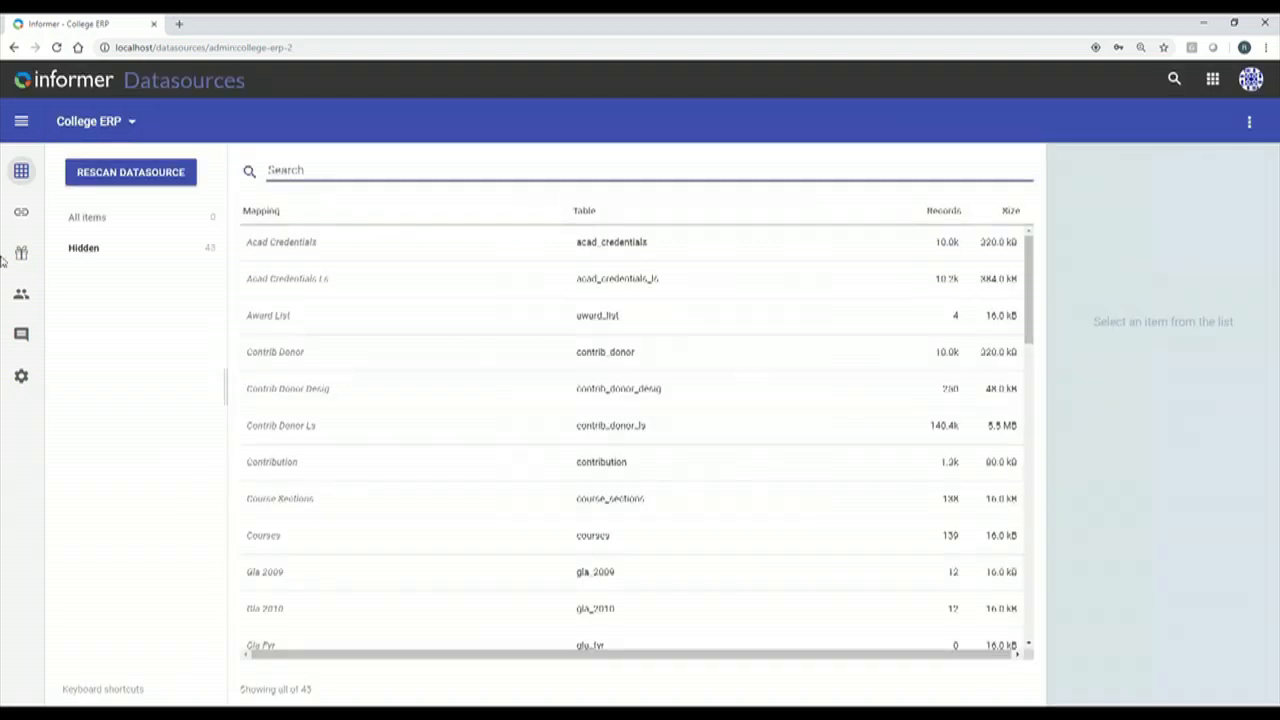
# Select every hidden mapping from Acad Credentials to Vouchers Ls, then unhide and scan them.
pyautogui.click(98, 254)
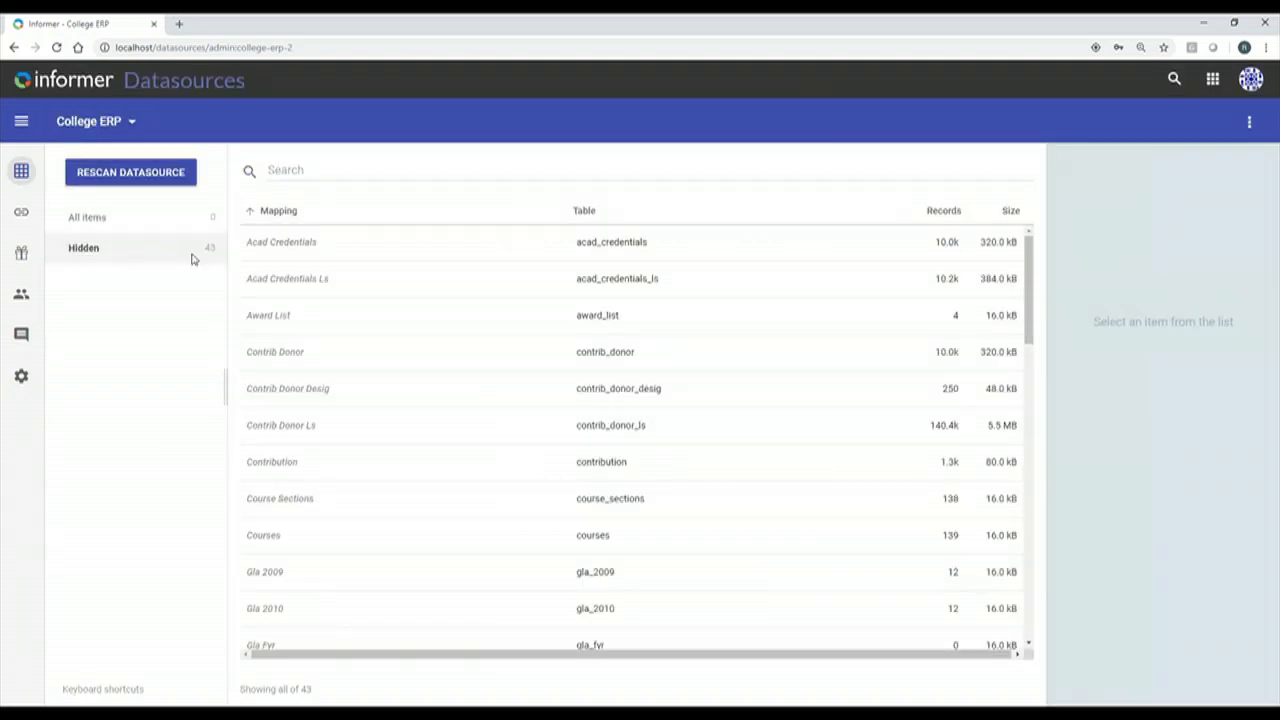
pyautogui.click(333, 248)
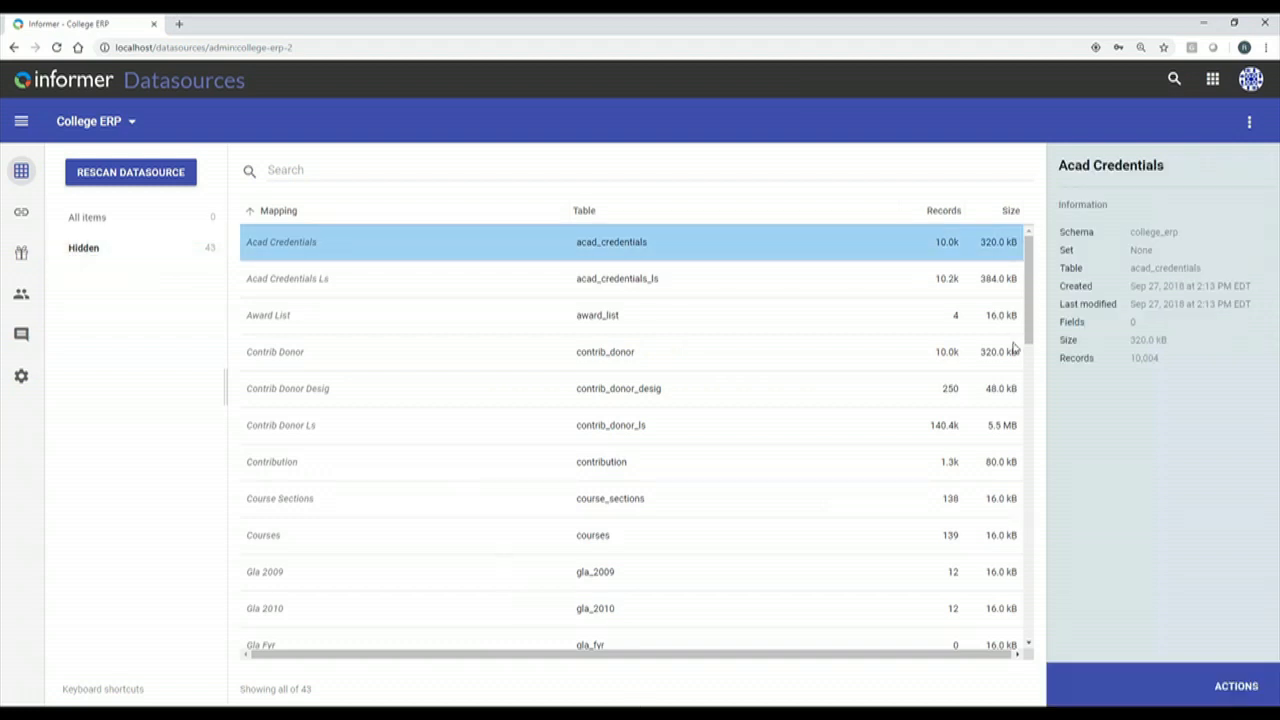
pyautogui.moveTo(1030, 328); pyautogui.dragTo(1031, 563)
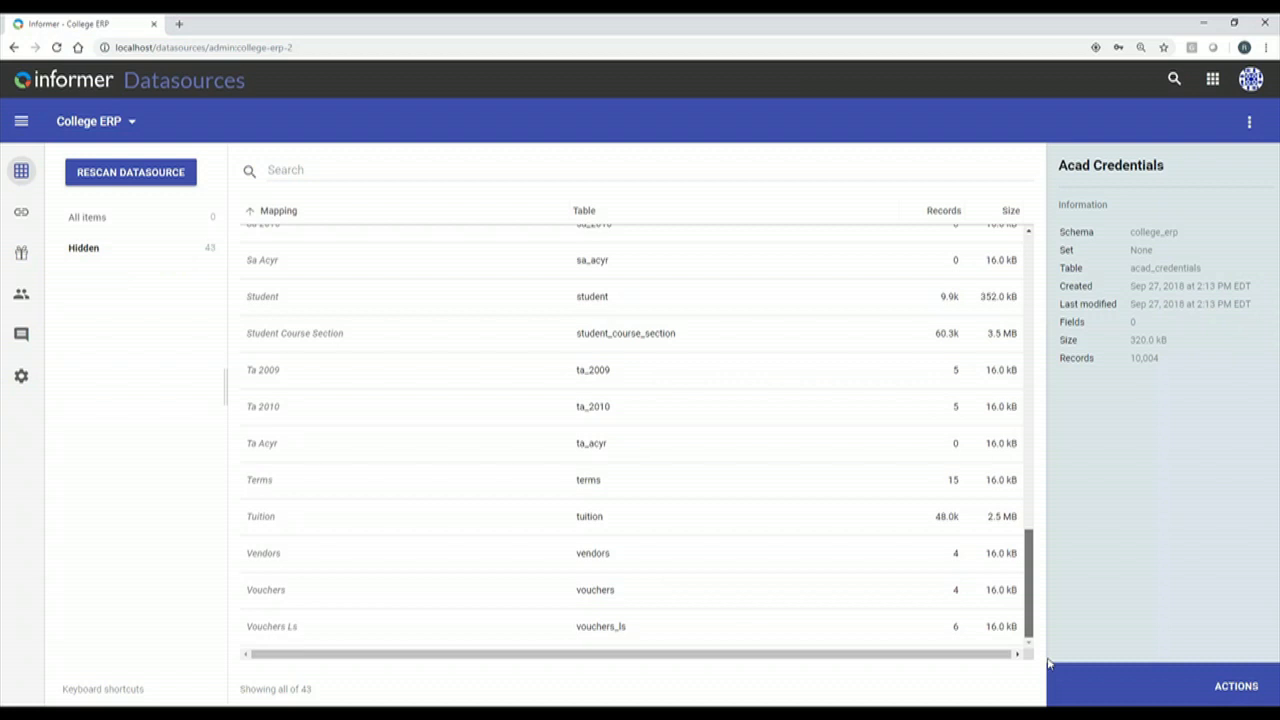
pyautogui.keyDown('shift'); pyautogui.click(537, 626); pyautogui.keyUp('shift')
pyautogui.click(1236, 686)
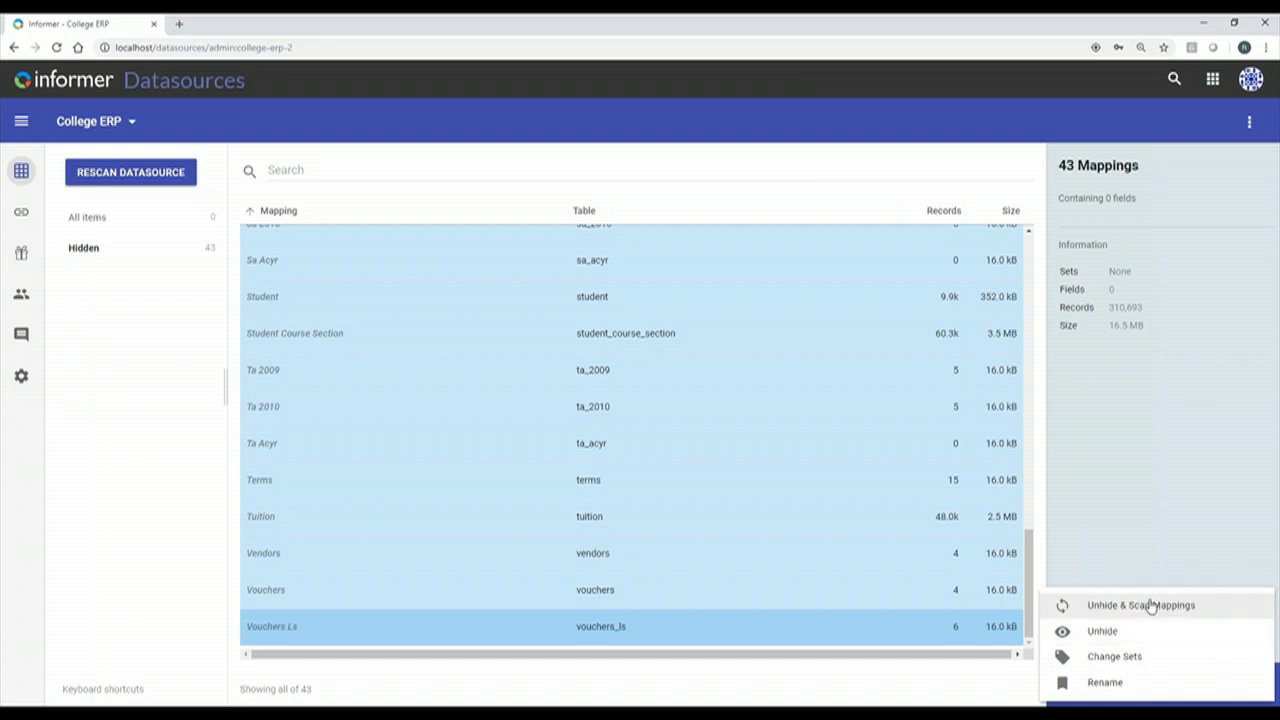
pyautogui.click(1149, 604)
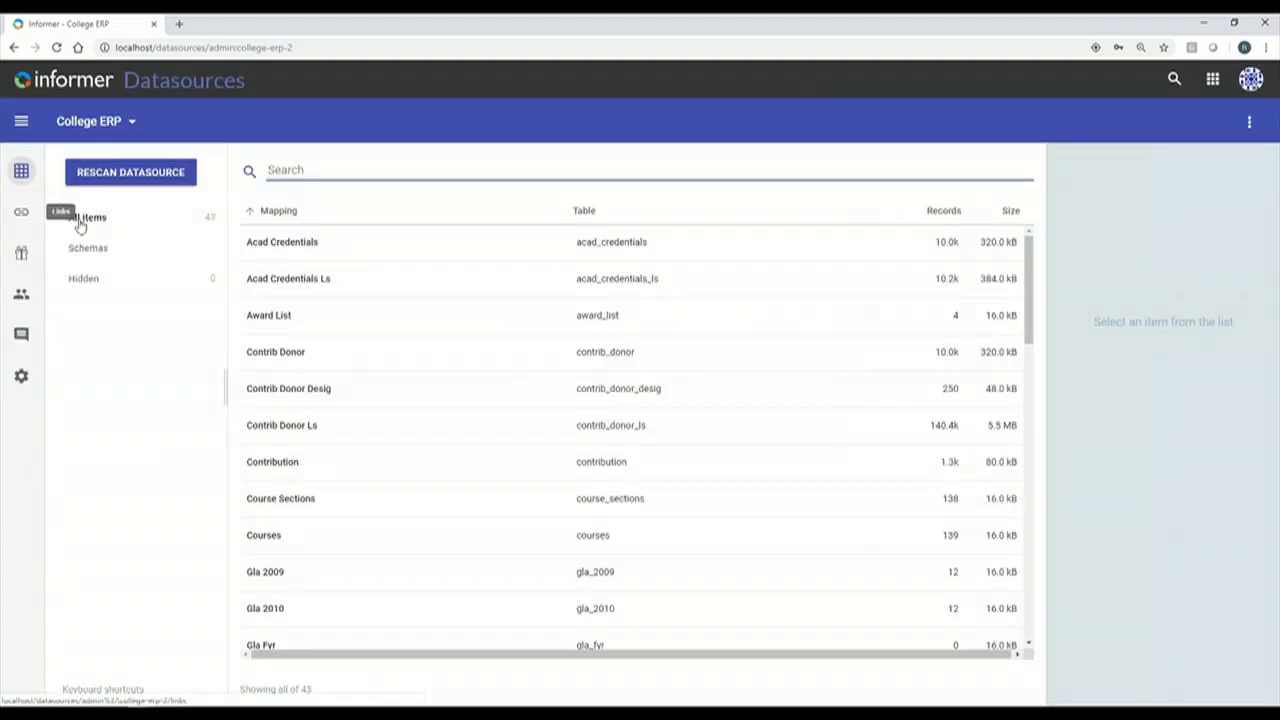
pyautogui.click(306, 248)
pyautogui.doubleClick(306, 248)
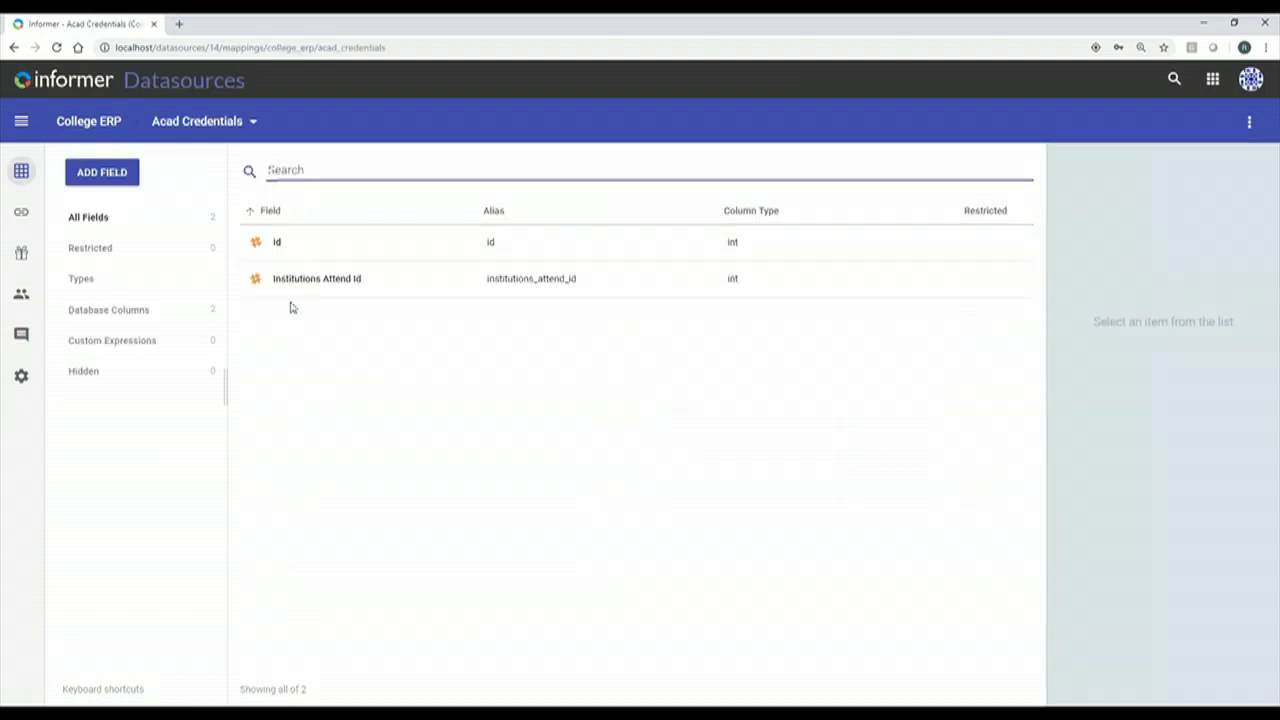
pyautogui.click(21, 171)
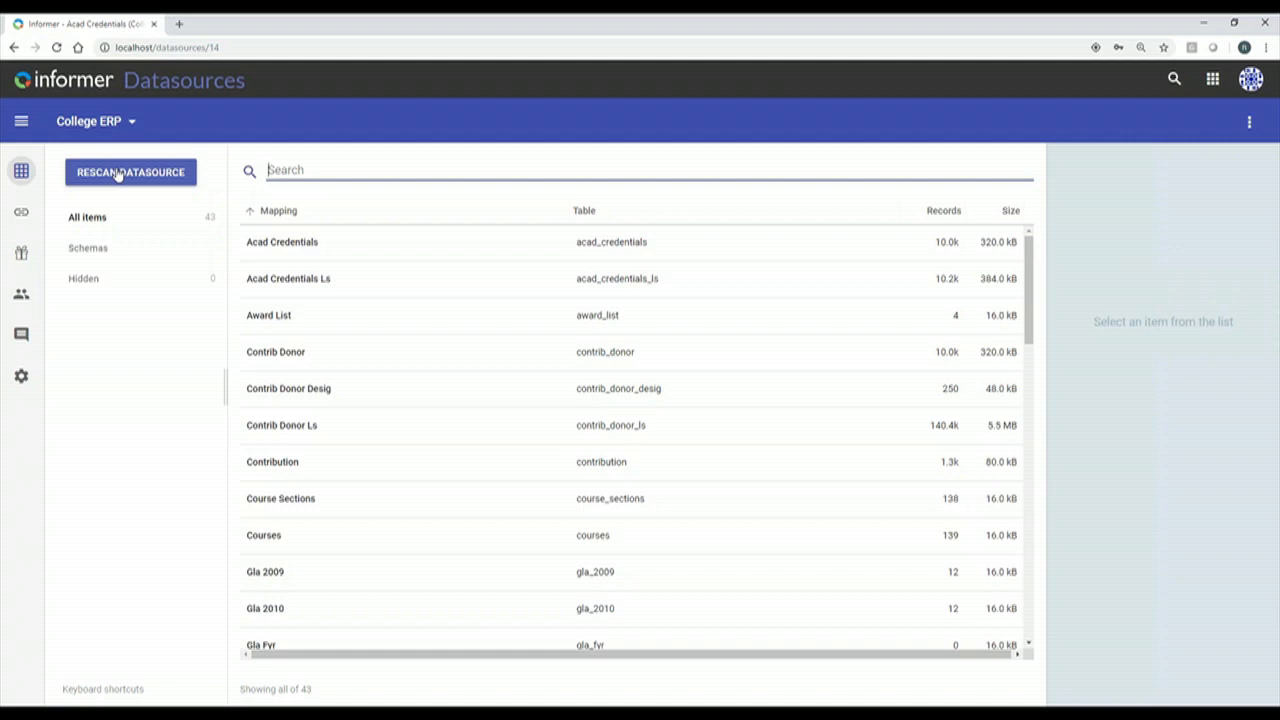
# Enable Hide Empty Mappings for College ERP, then return to the Datasources list.
pyautogui.click(21, 257)
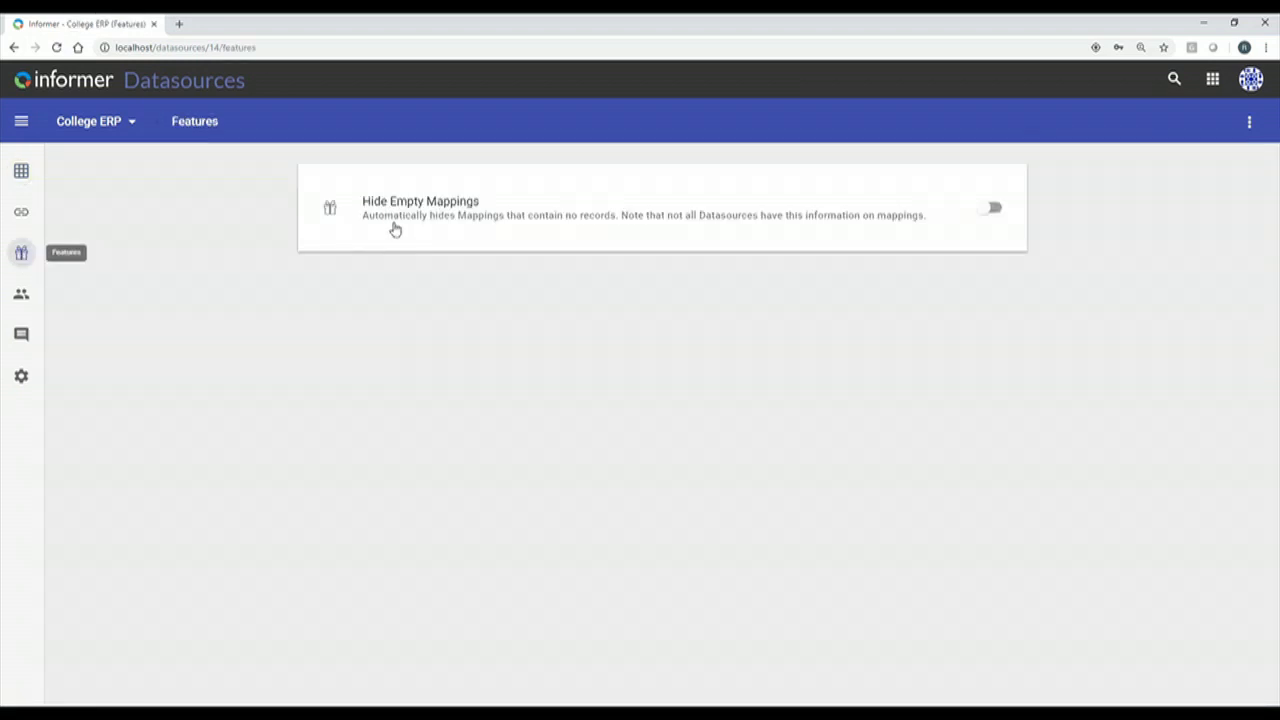
pyautogui.click(998, 220)
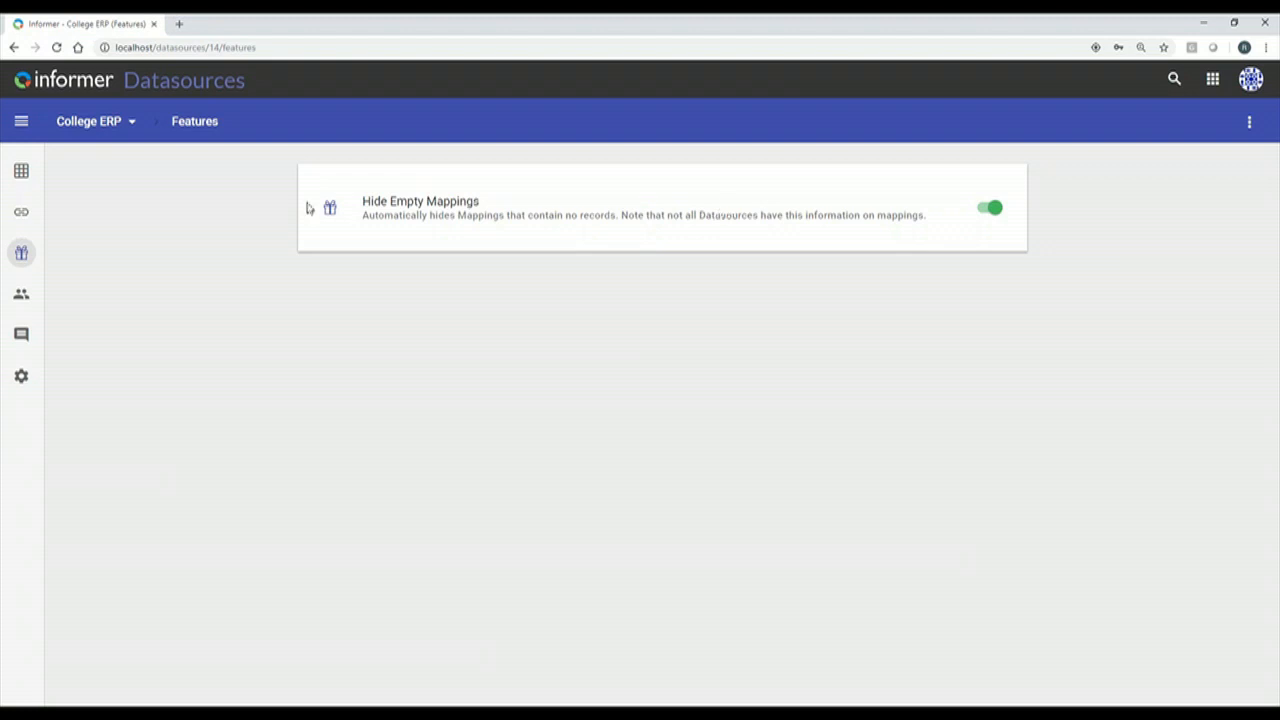
pyautogui.click(20, 173)
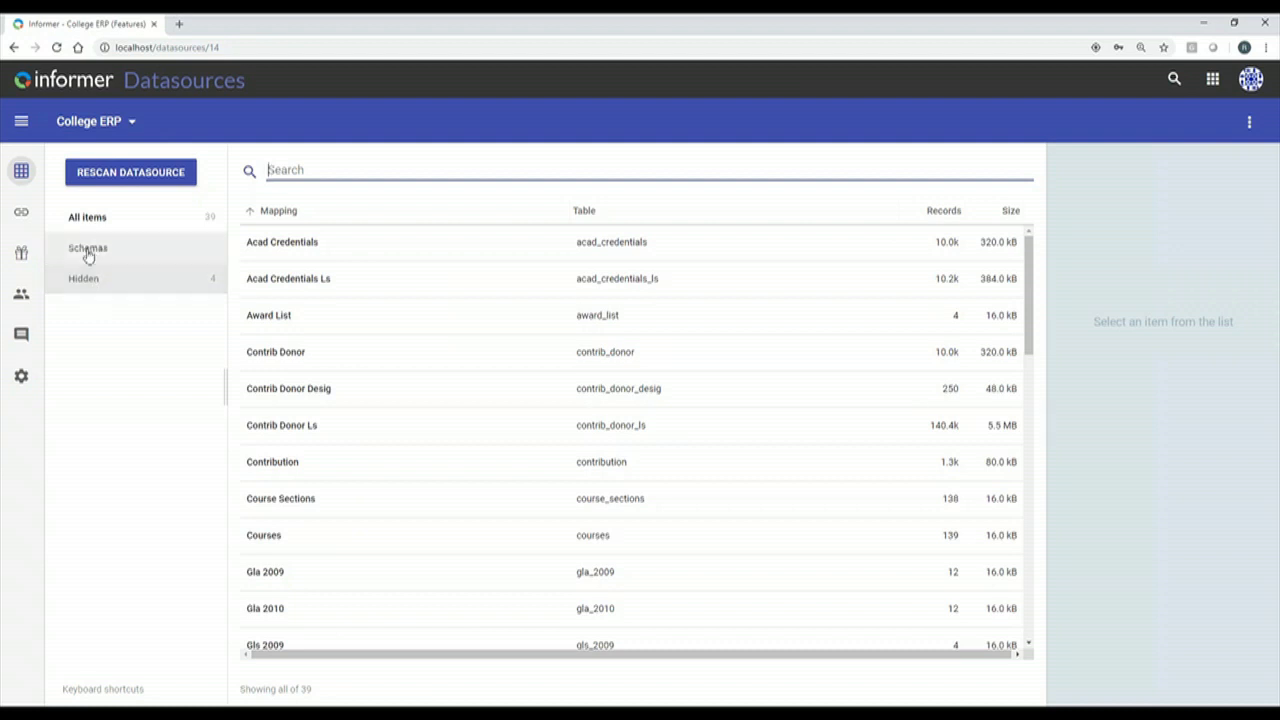
pyautogui.click(21, 173)
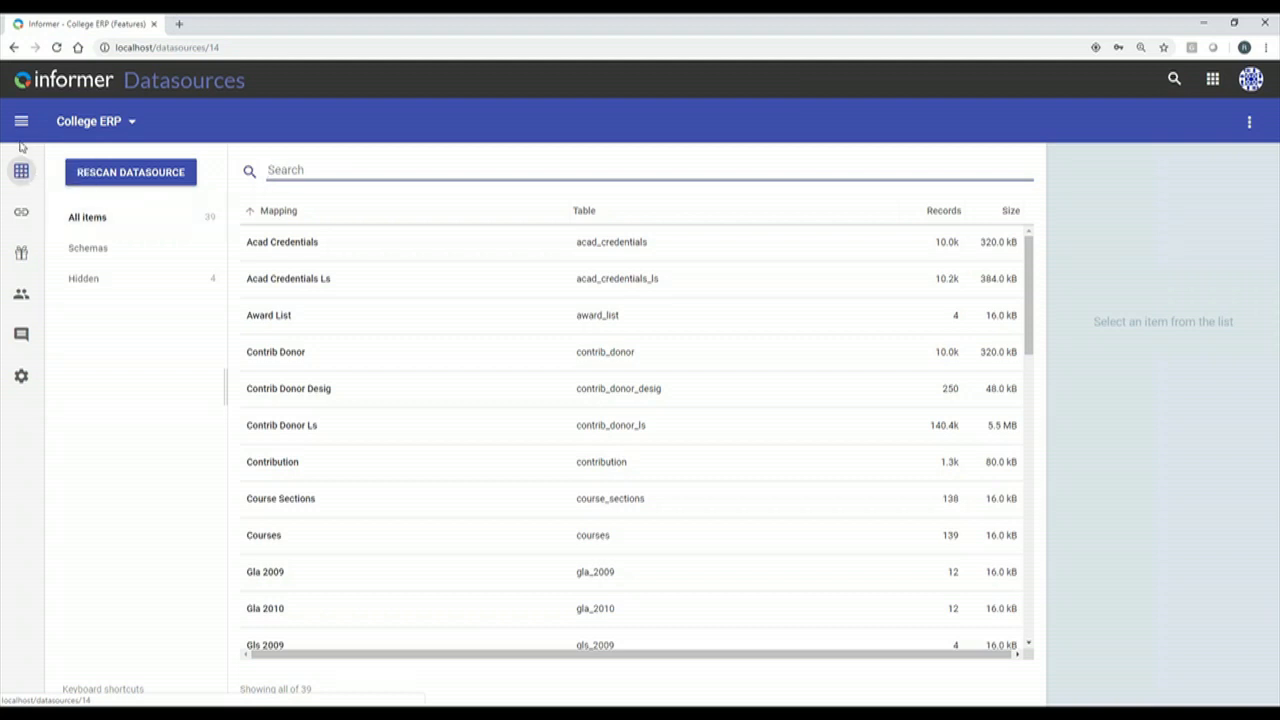
pyautogui.click(21, 121)
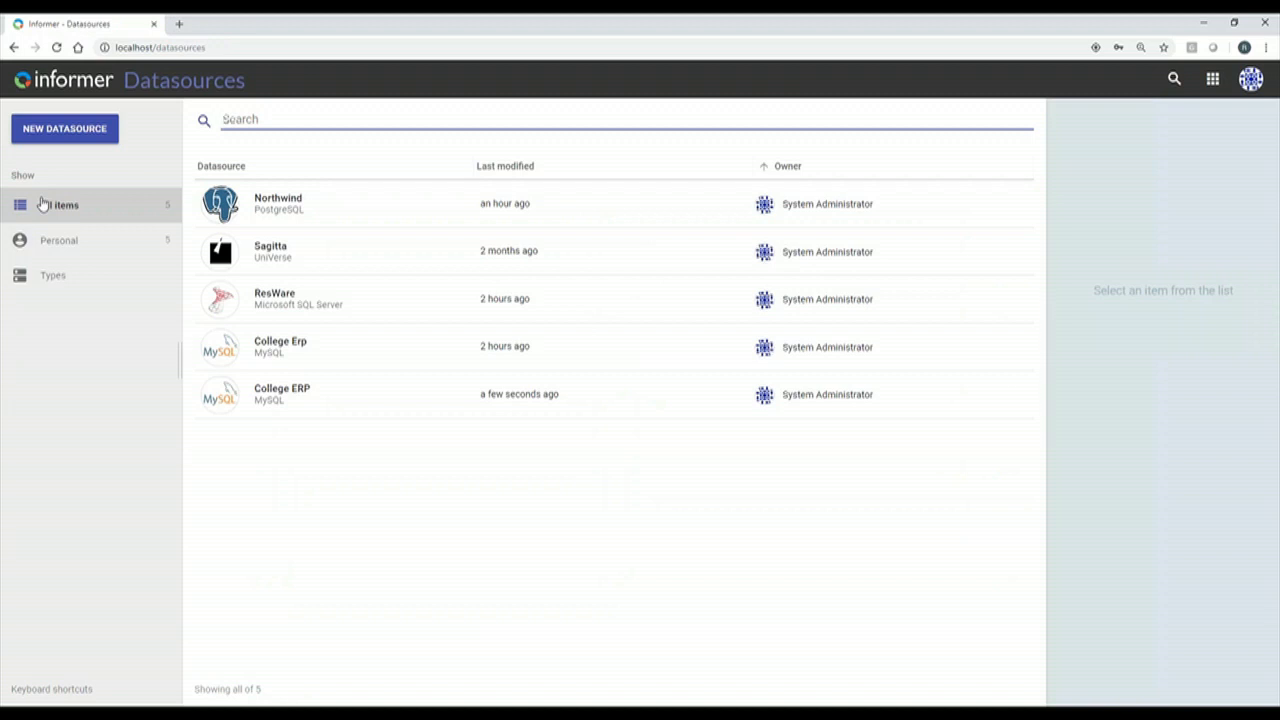
# Export College Erp's mappings, fields, links, datasets and queries as college-erp (2).json.
pyautogui.click(293, 214)
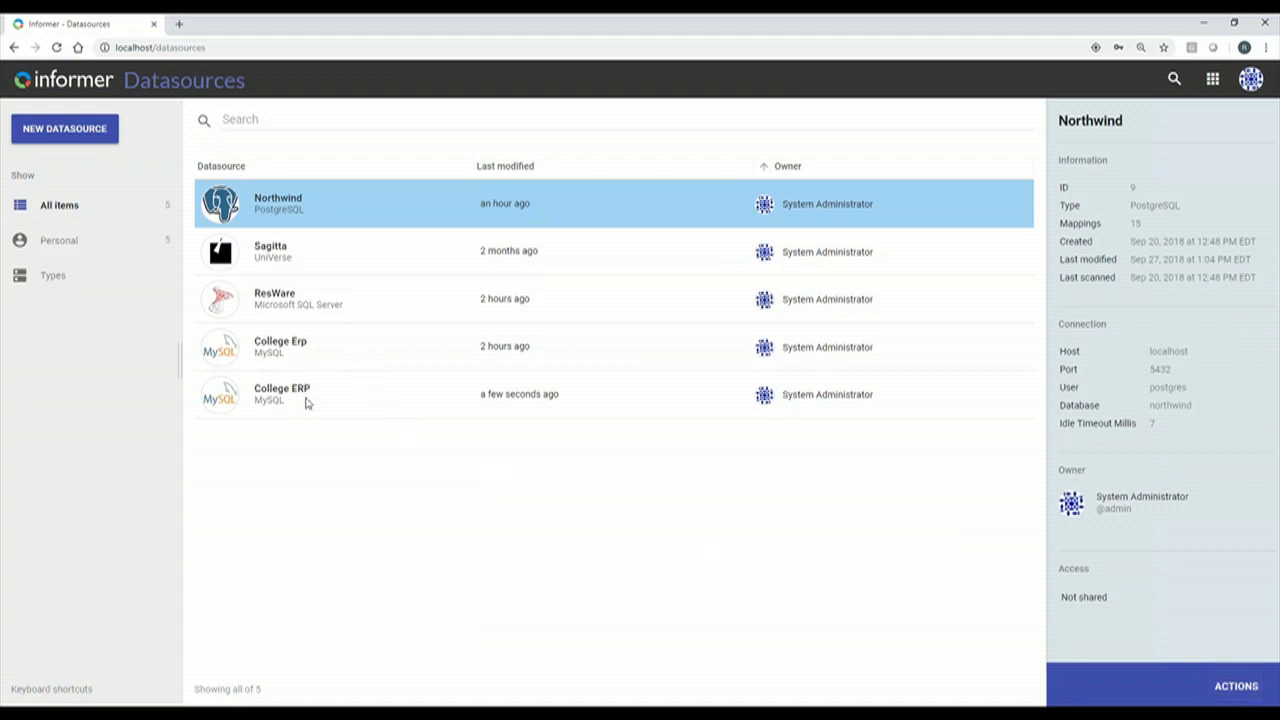
pyautogui.click(314, 352)
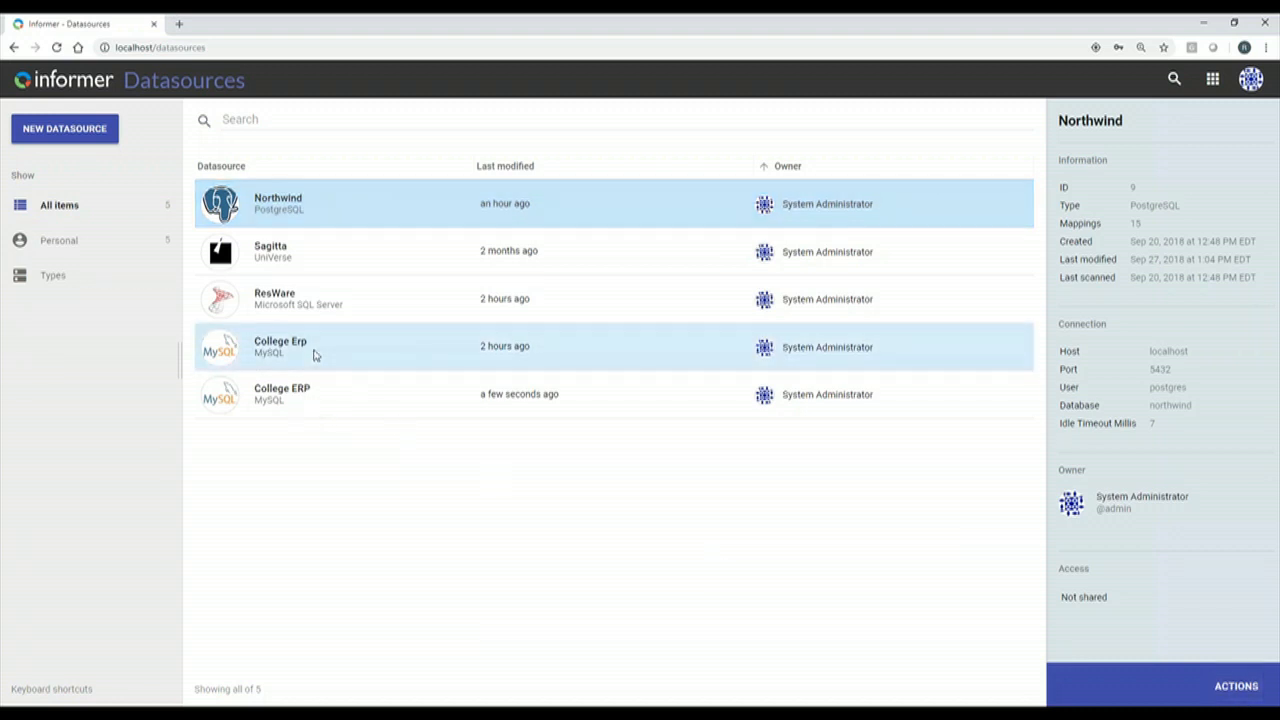
pyautogui.click(1238, 688)
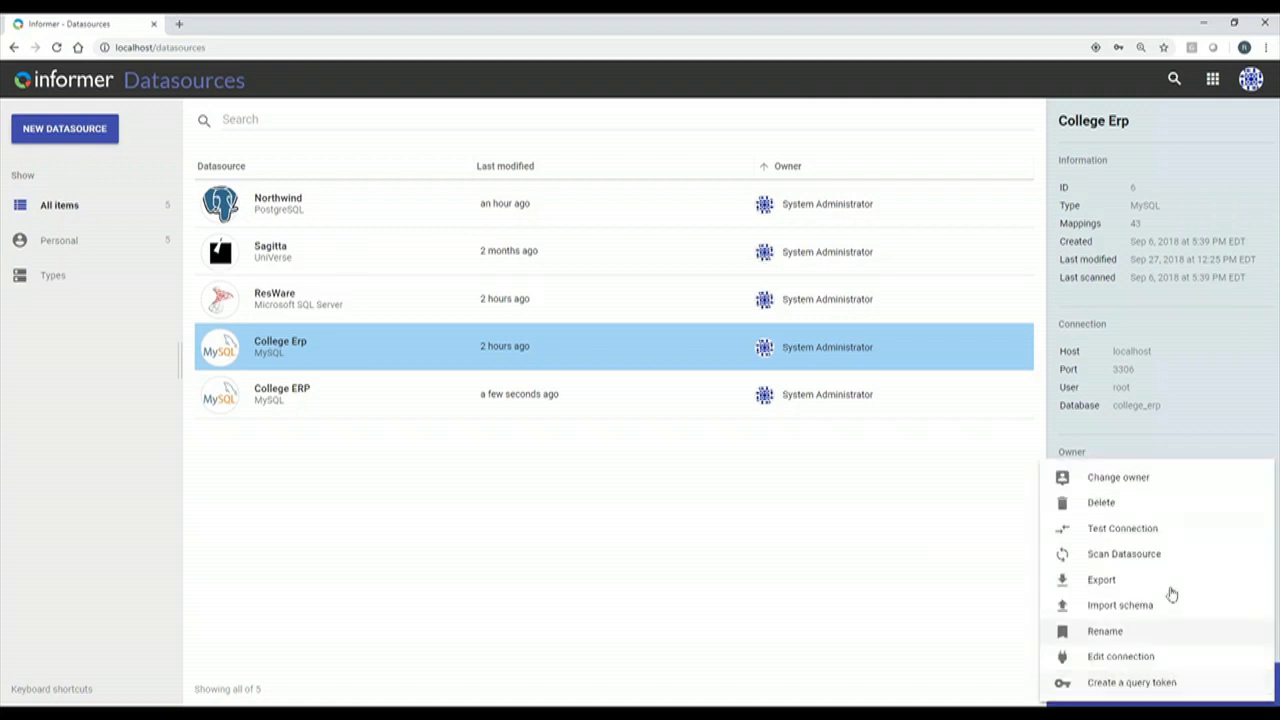
pyautogui.click(1160, 578)
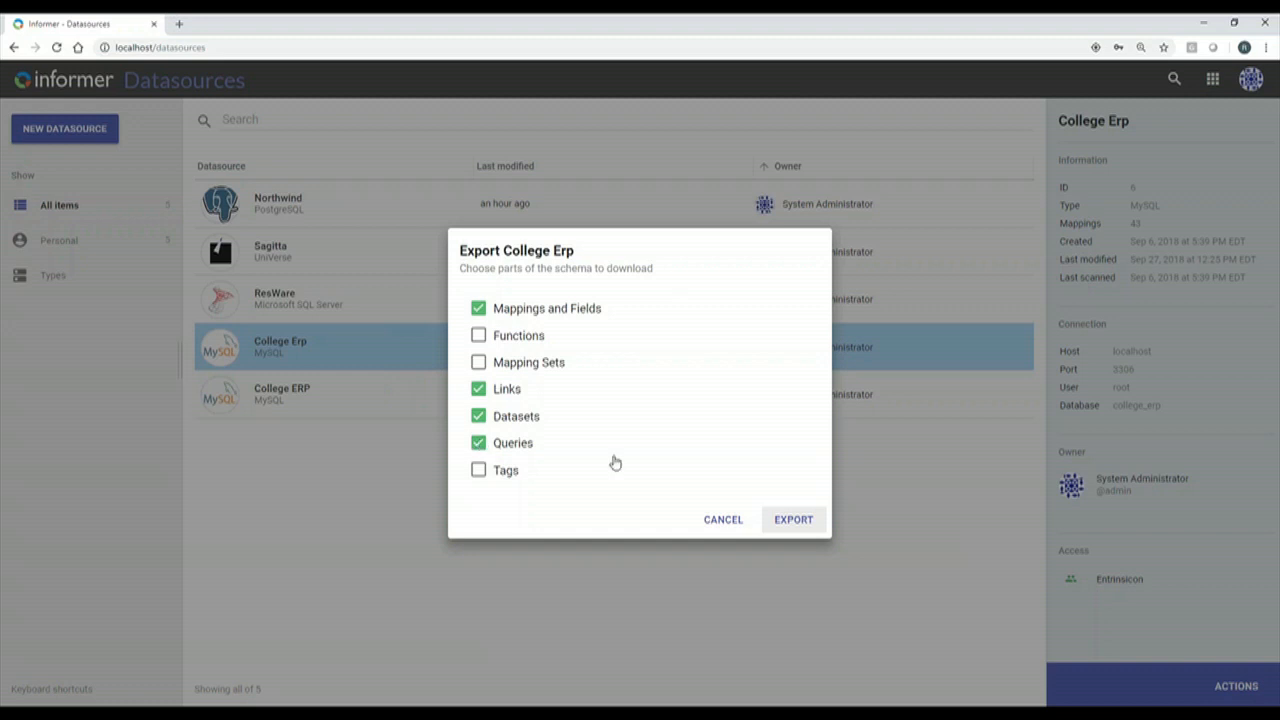
pyautogui.click(790, 522)
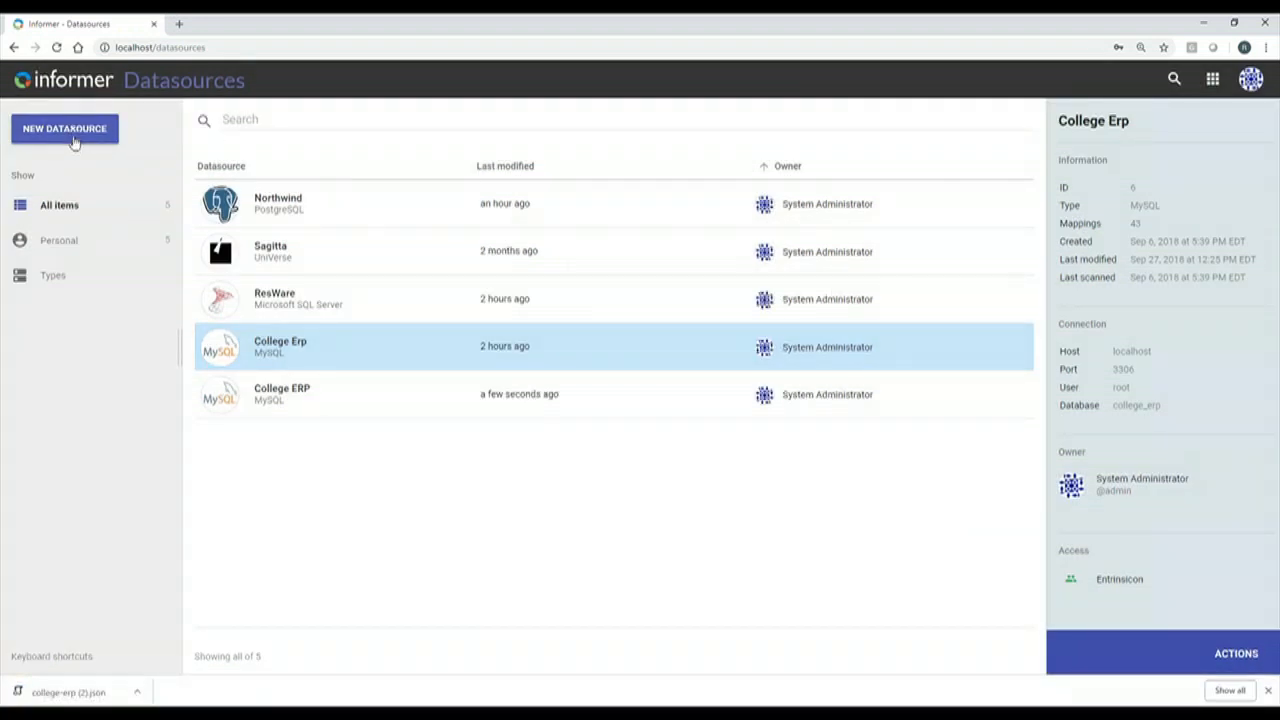
pyautogui.click(73, 134)
# Start a new MySQL datasource named Test on server localhost, port 3306.
pyautogui.moveTo(206, 164)
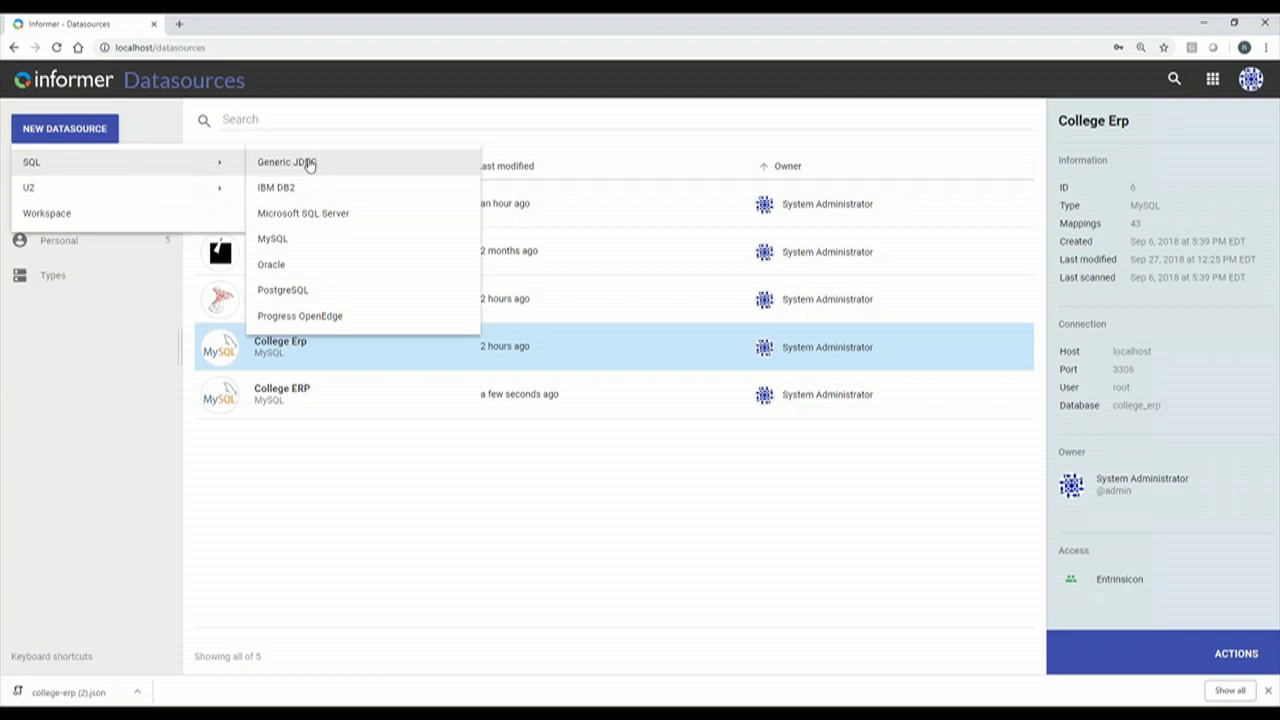
pyautogui.click(310, 238)
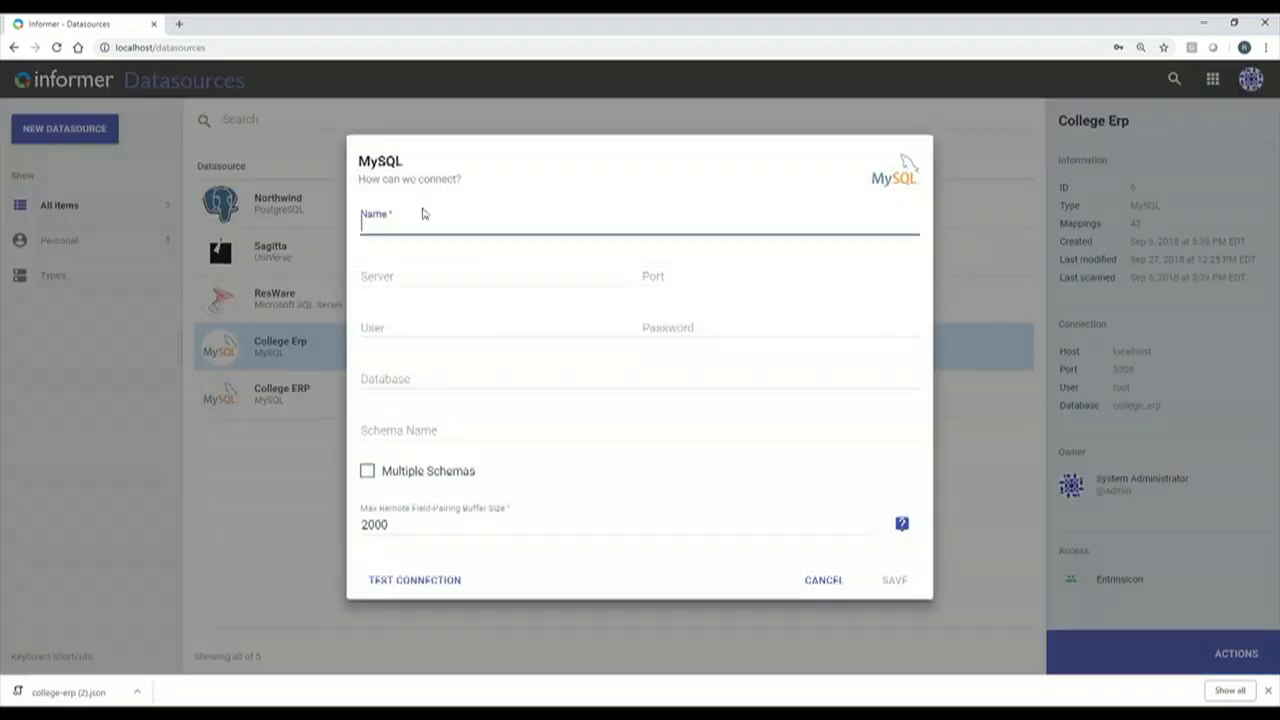
pyautogui.click(423, 220)
pyautogui.write('Test')
pyautogui.click(440, 274)
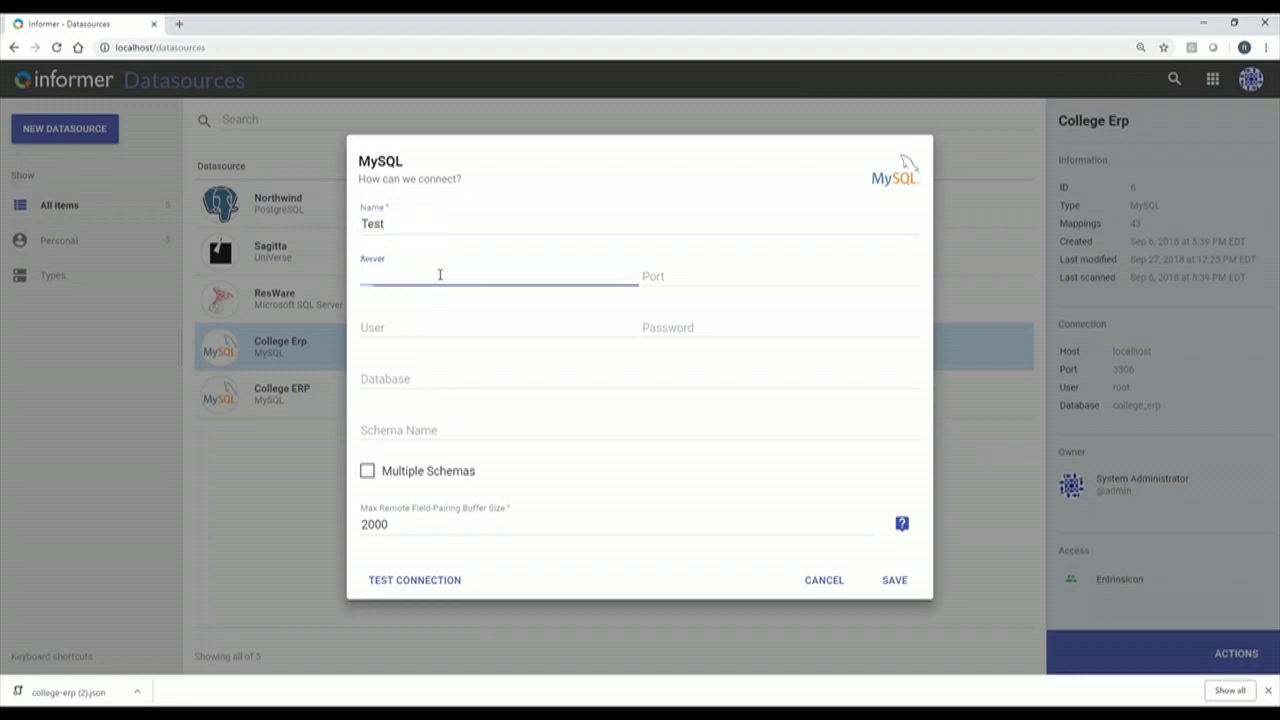
pyautogui.write('localhost')
pyautogui.press('Tab')
pyautogui.write('3306')
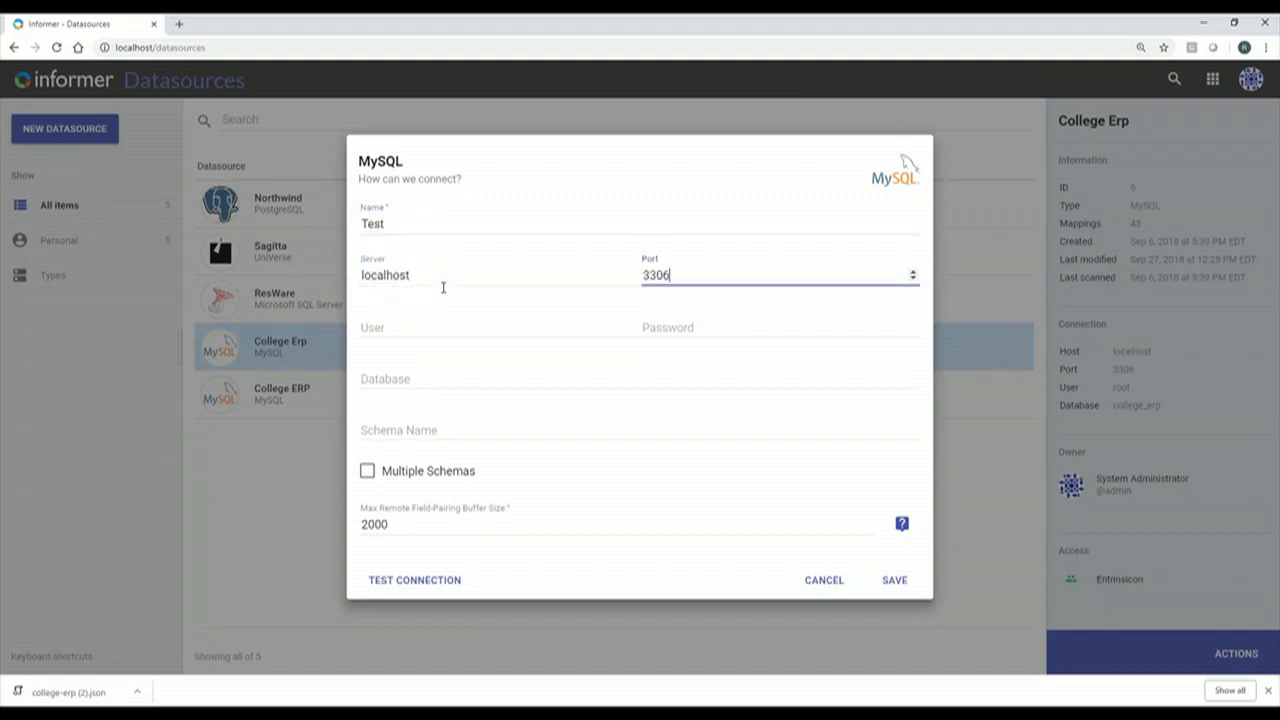
# Connect as user root with its password to the college_erp database and save.
pyautogui.click(431, 326)
pyautogui.write('root')
pyautogui.press('Tab')
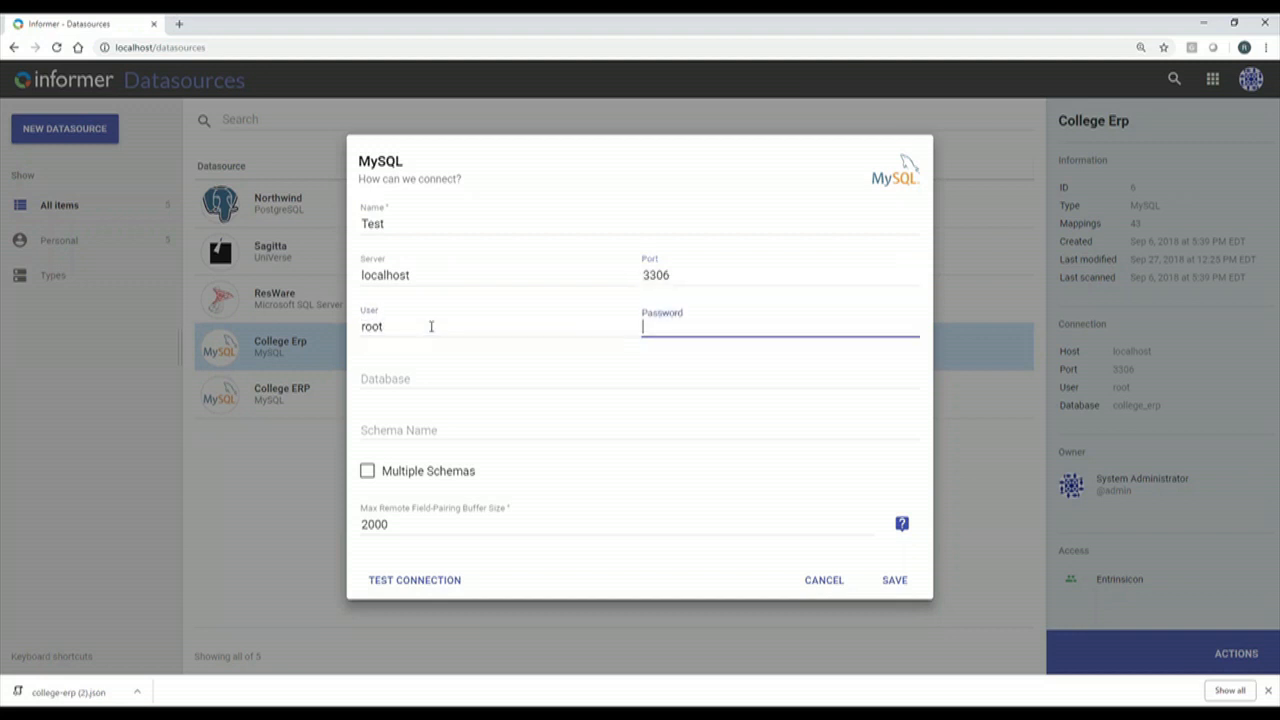
pyautogui.write('root')
pyautogui.press('Tab')
pyautogui.write('colleg')
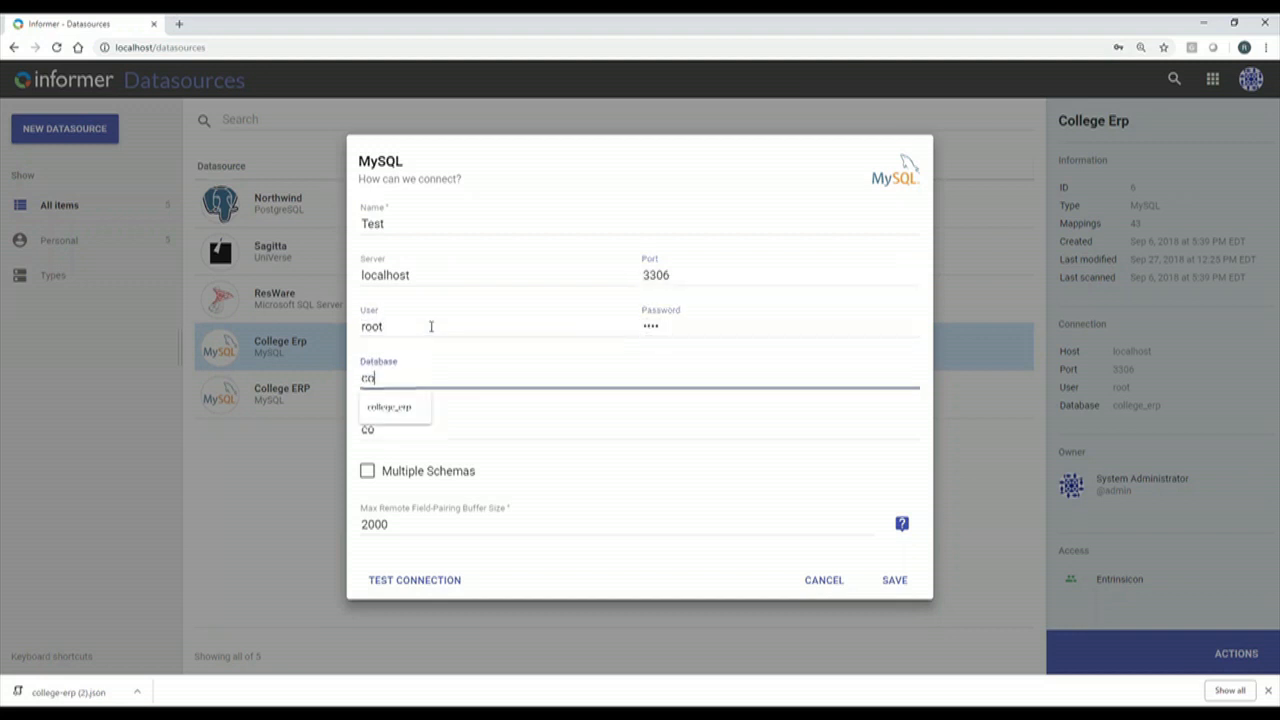
pyautogui.press('Down')
pyautogui.press('Tab')
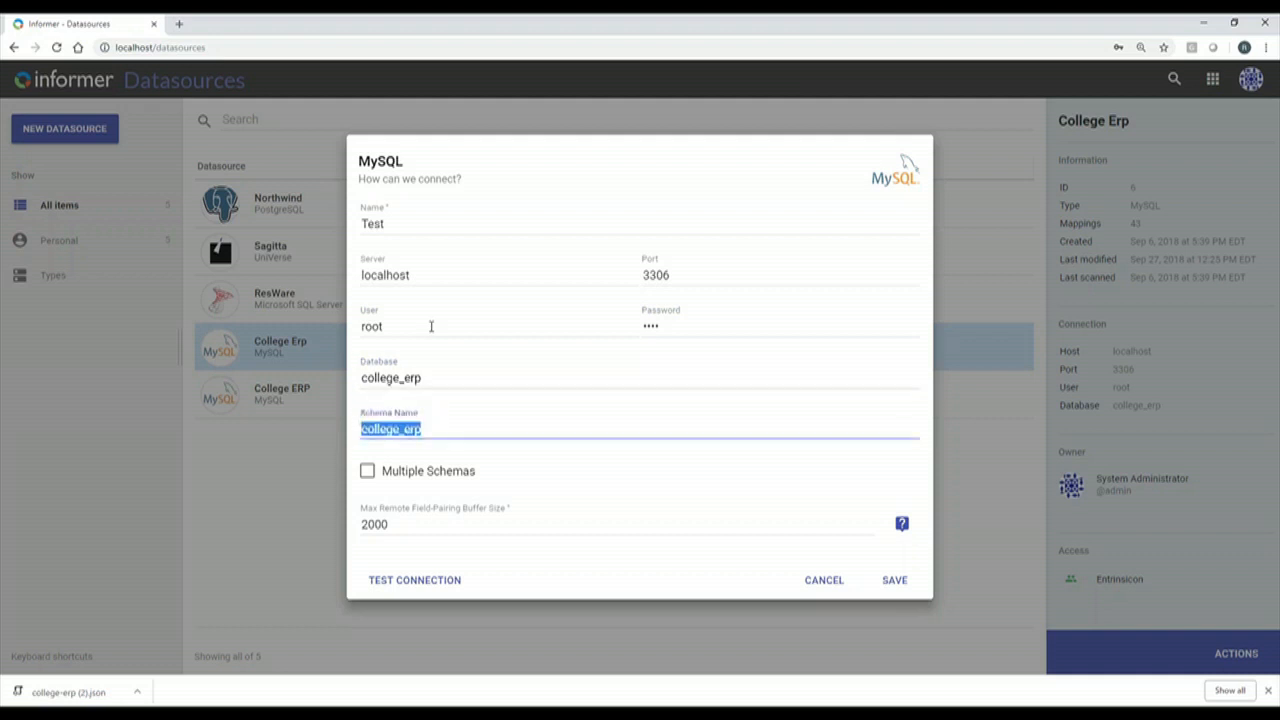
pyautogui.click(898, 582)
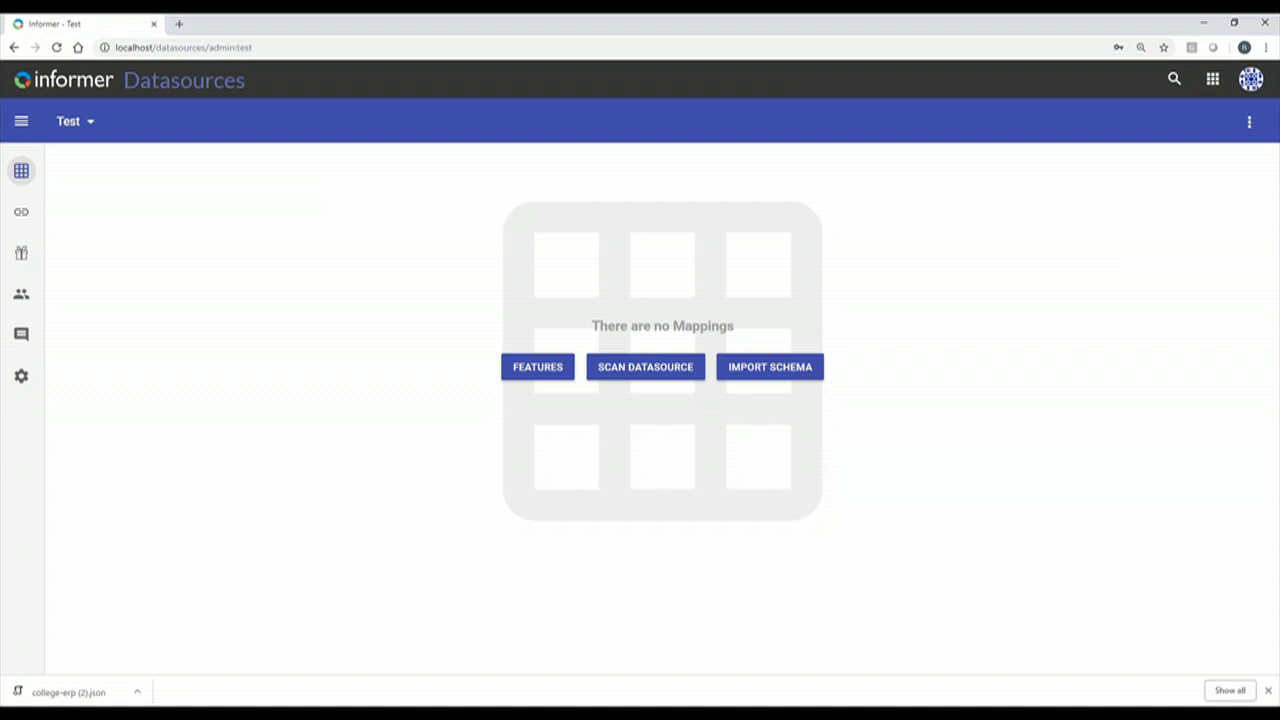
# Import the college-erp (2).json schema file into the Test datasource.
pyautogui.click(789, 370)
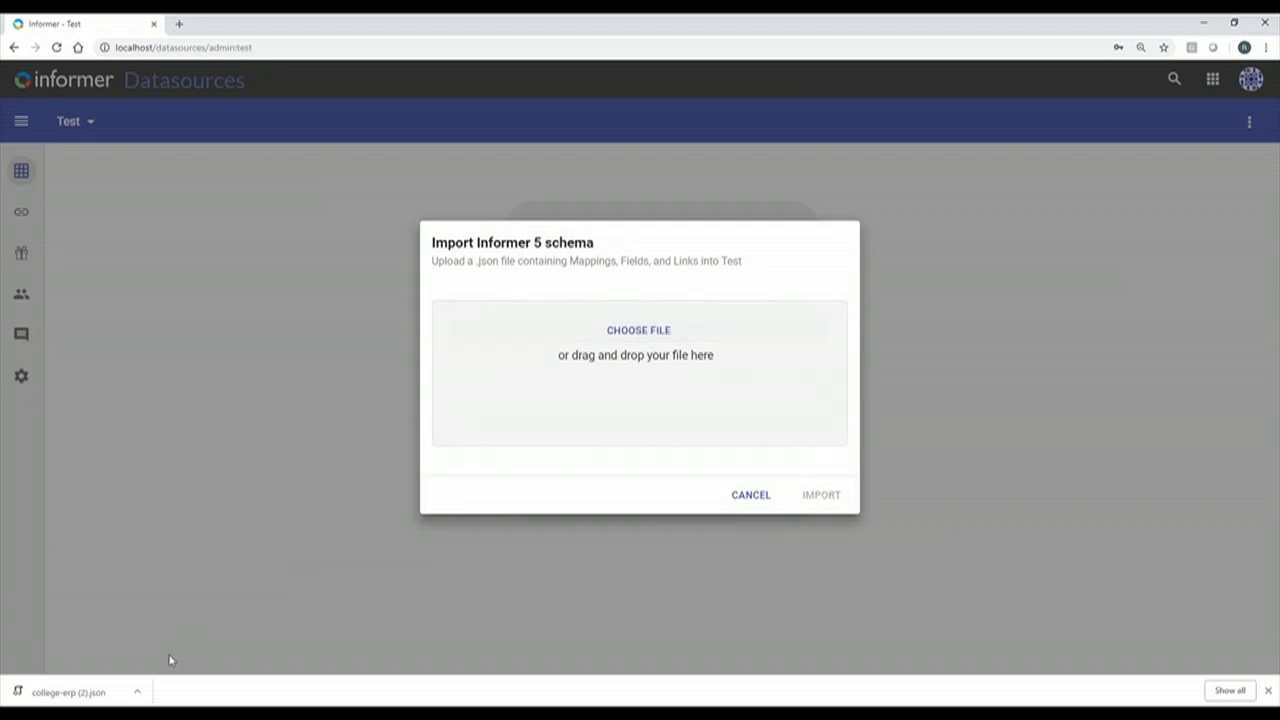
pyautogui.click(137, 691)
pyautogui.click(152, 647)
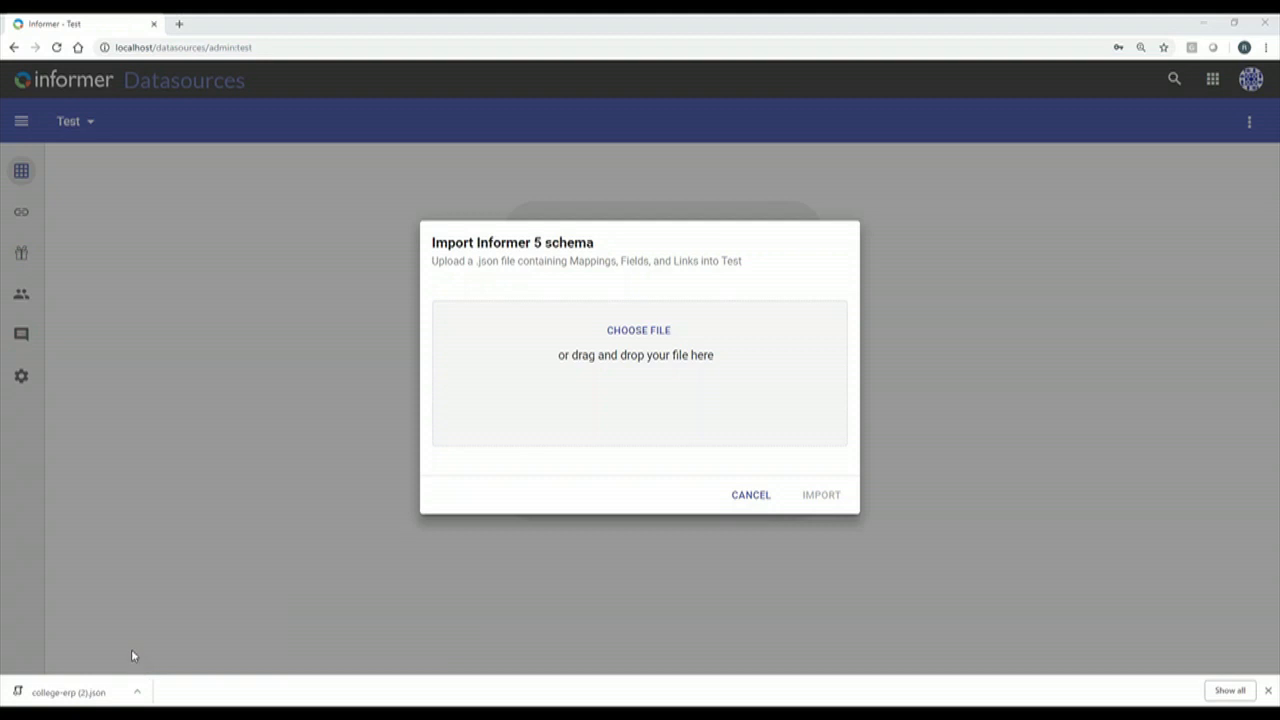
pyautogui.moveTo(65, 691); pyautogui.dragTo(614, 372)
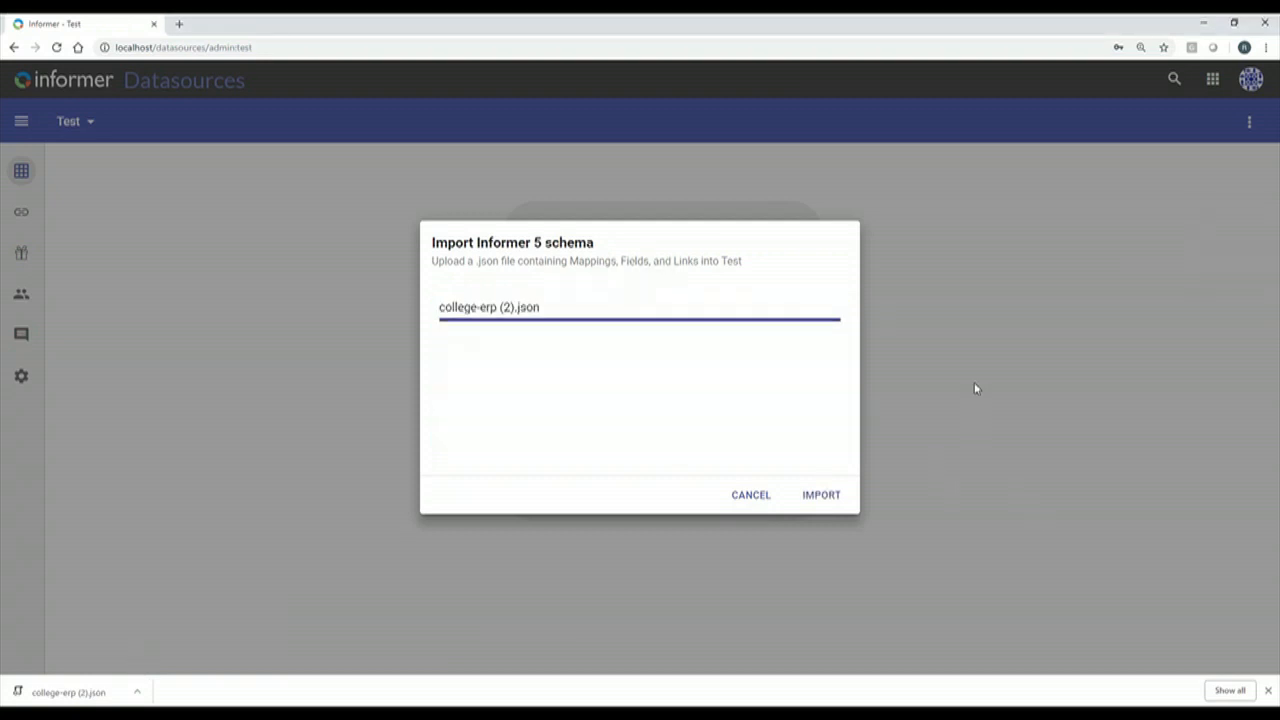
pyautogui.click(827, 496)
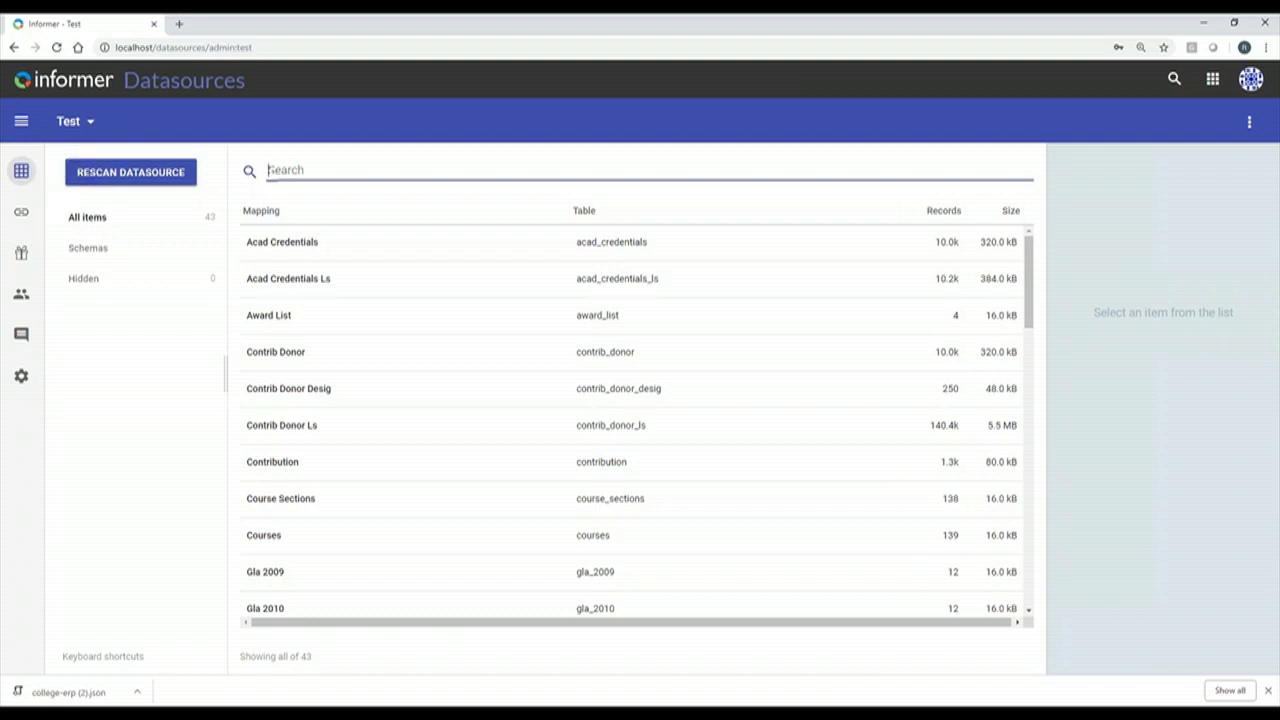
# Open Test's settings and toggle Use fake sample data on, then back off.
pyautogui.click(21, 253)
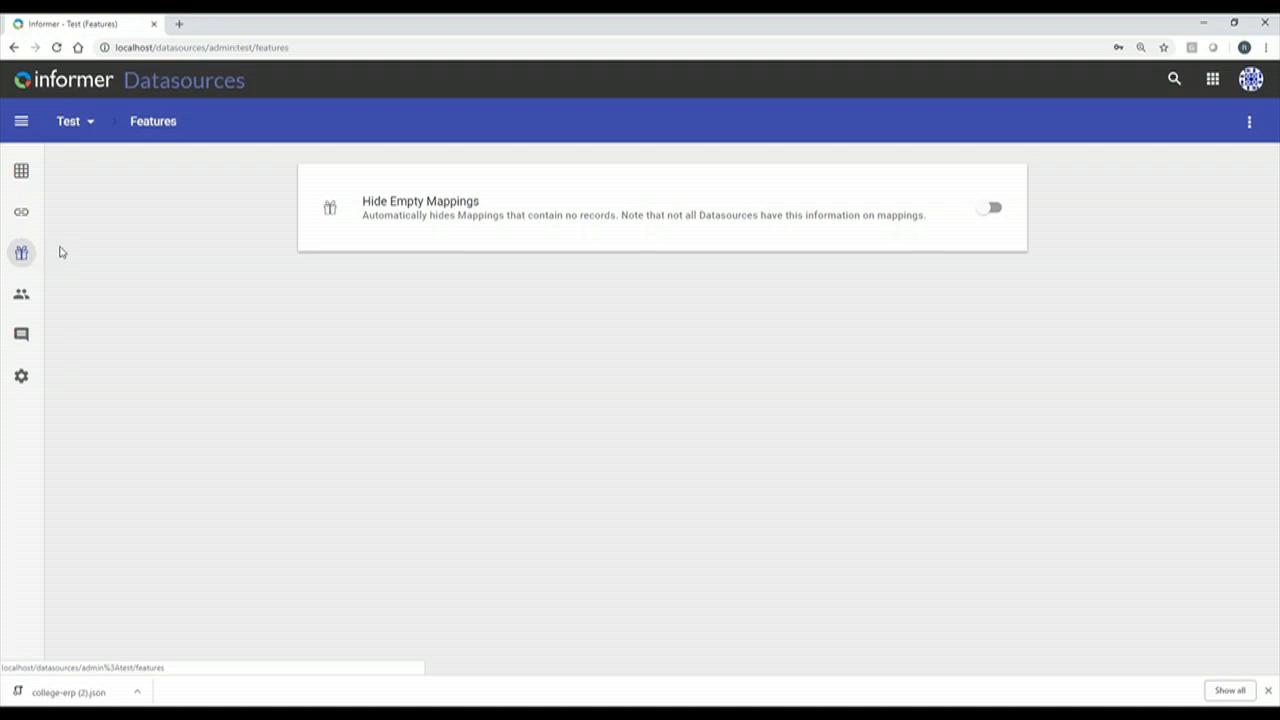
pyautogui.click(20, 386)
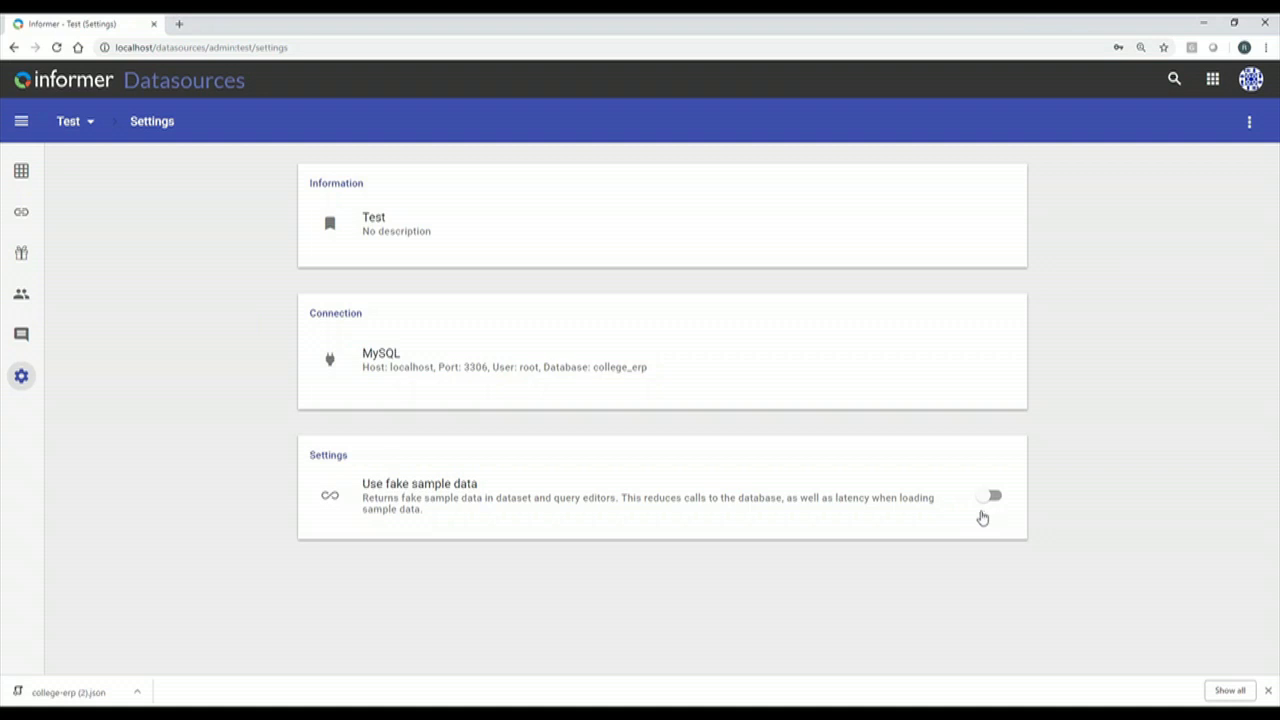
pyautogui.click(989, 496)
pyautogui.click(990, 508)
# Post the comment 'Adding a new table to the database' on Test, then return to its mappings.
pyautogui.click(21, 335)
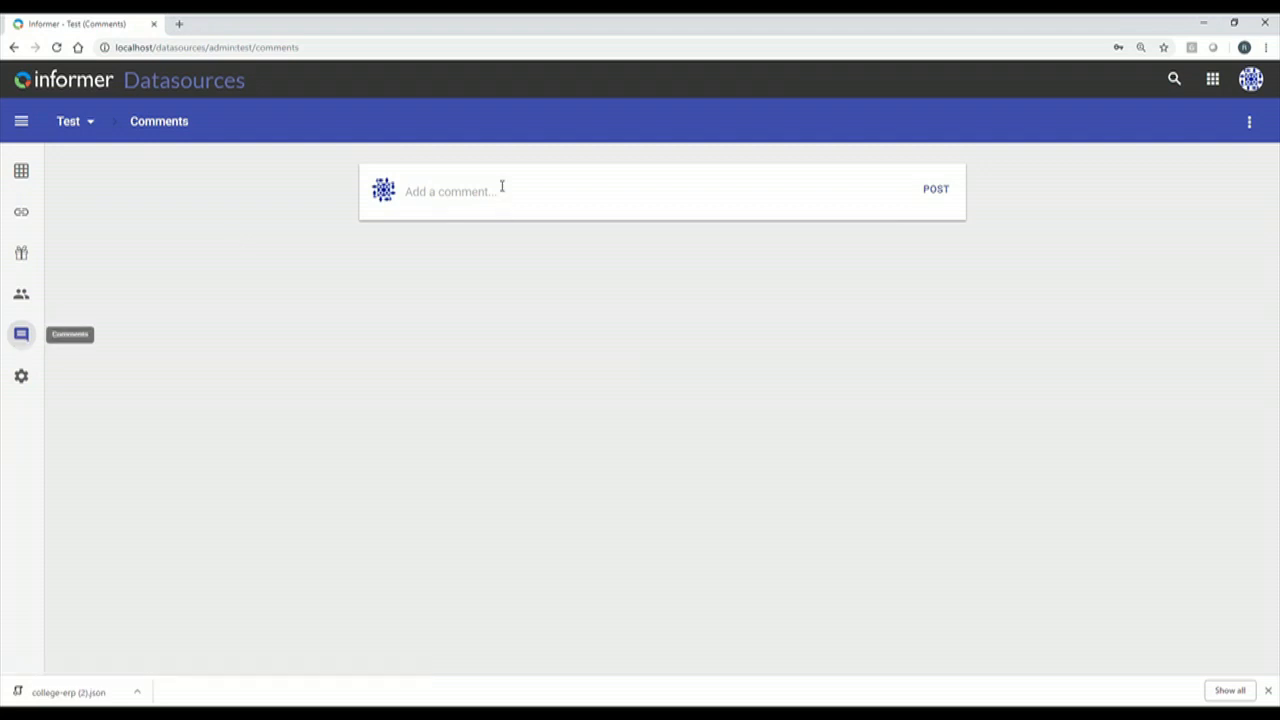
pyautogui.click(414, 192)
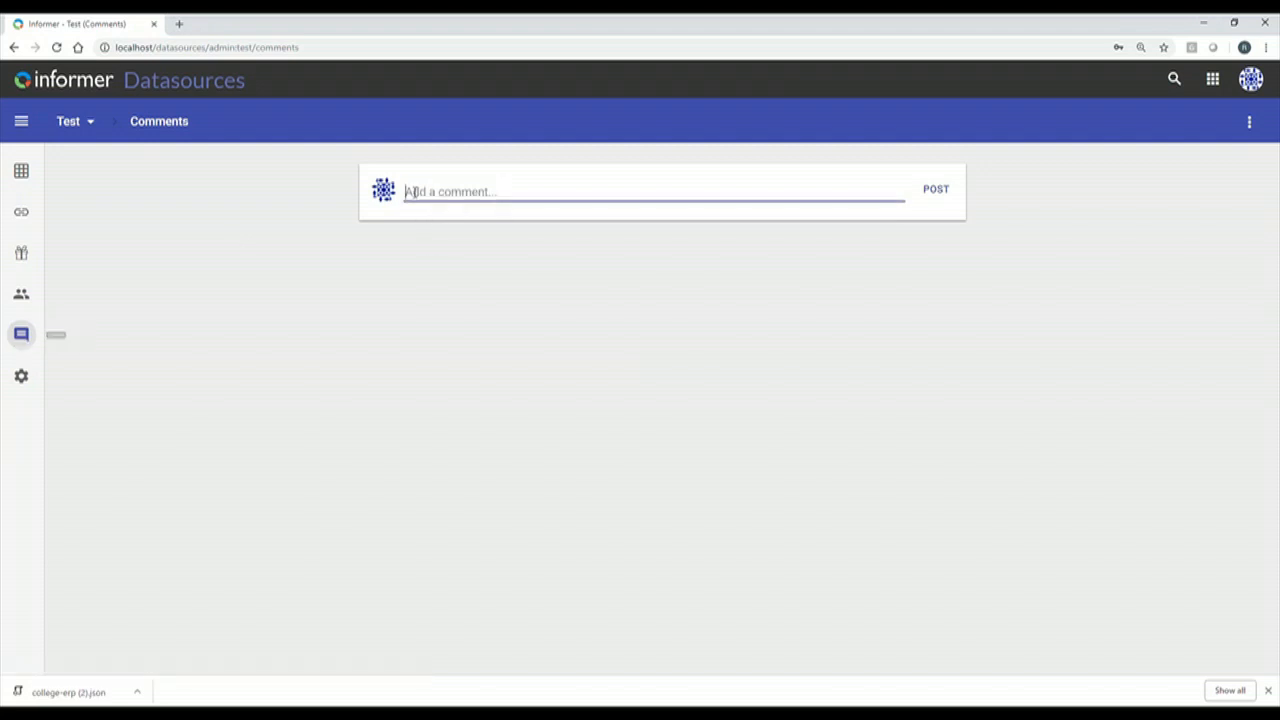
pyautogui.write('Add')
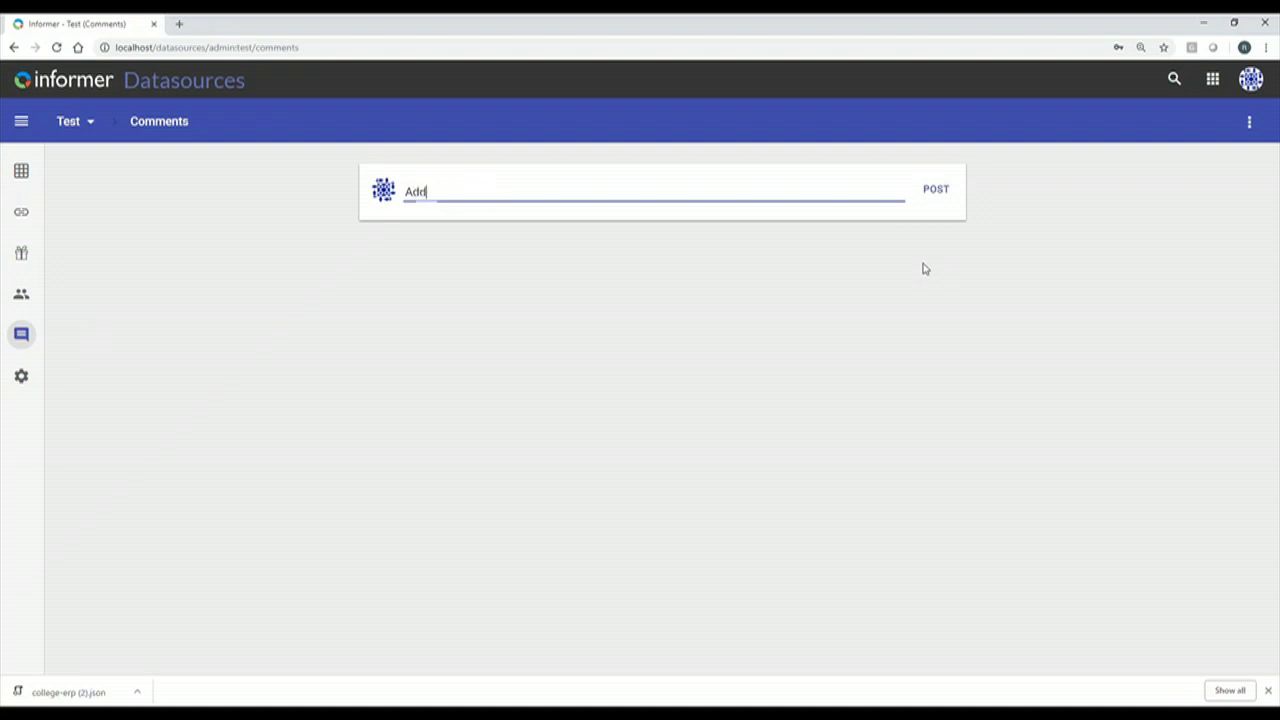
pyautogui.write('ing a new fil')
pyautogui.press('BackSpace')
pyautogui.write('alb')
pyautogui.press('BackSpace')
pyautogui.press('BackSpace')
pyautogui.write('ble to da')
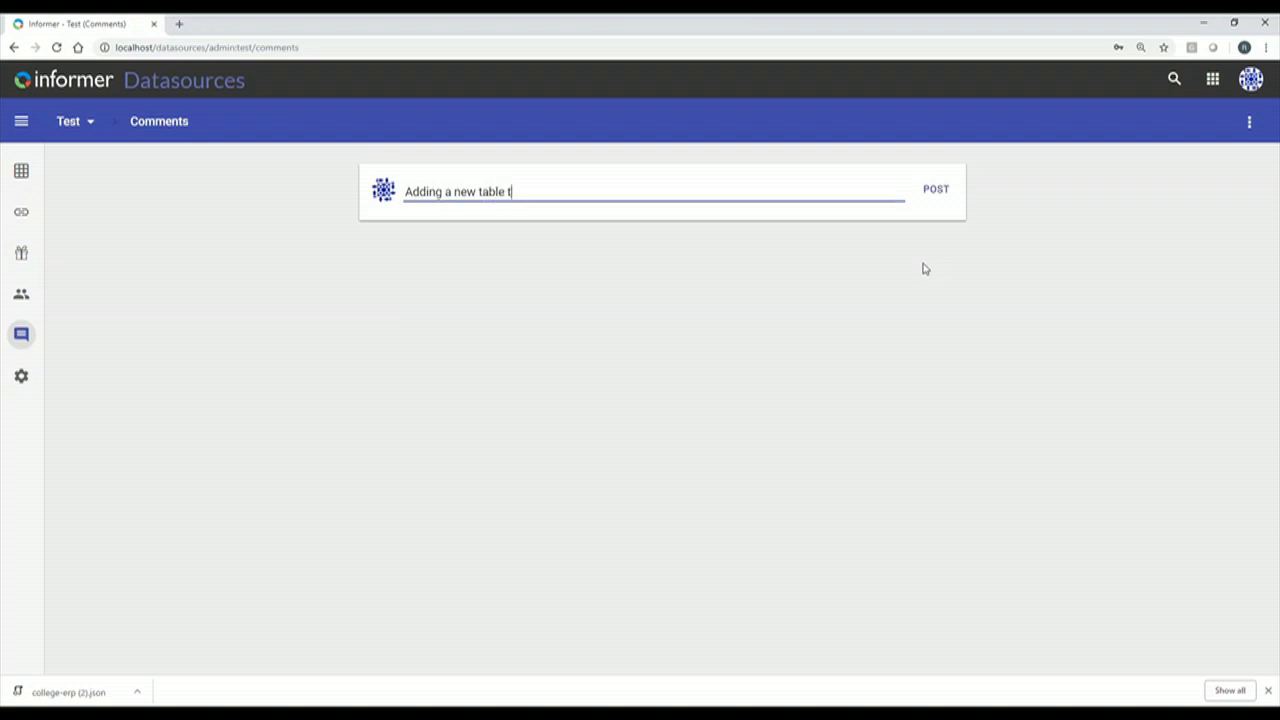
pyautogui.press('BackSpace')
pyautogui.press('BackSpace')
pyautogui.write('the datas')
pyautogui.press('BackSpace')
pyautogui.write('base')
pyautogui.click(937, 193)
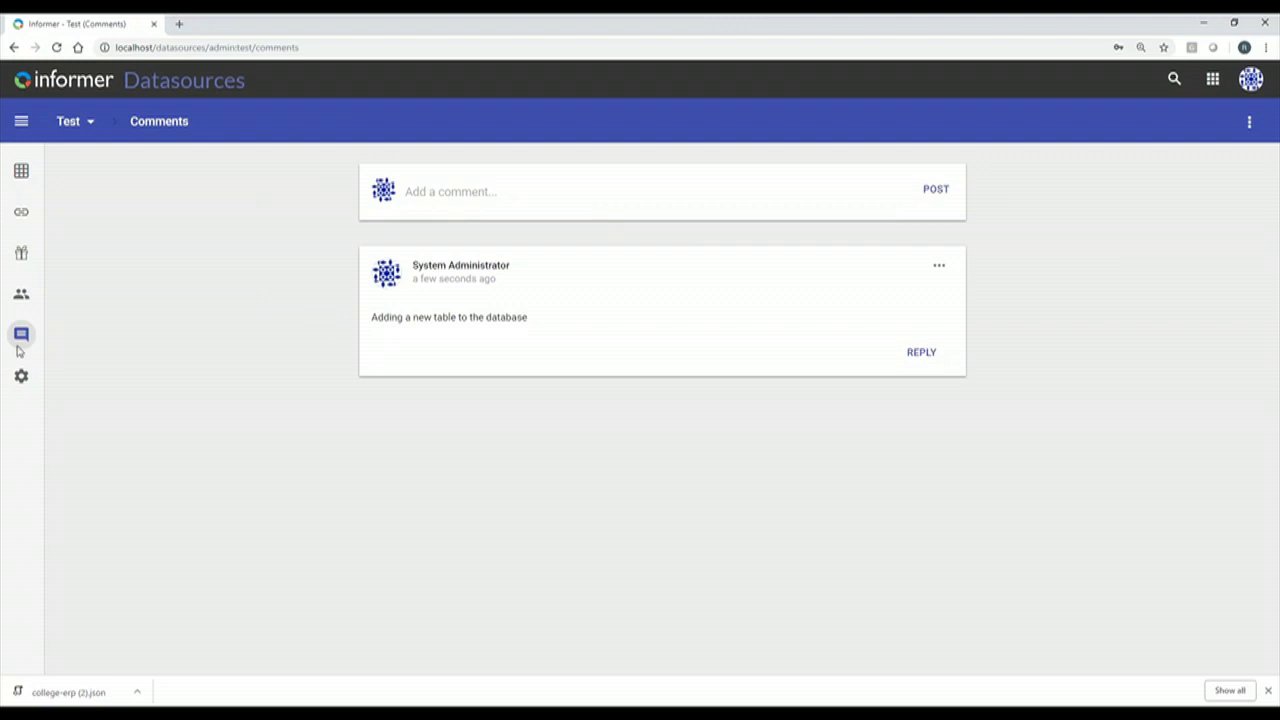
pyautogui.click(20, 174)
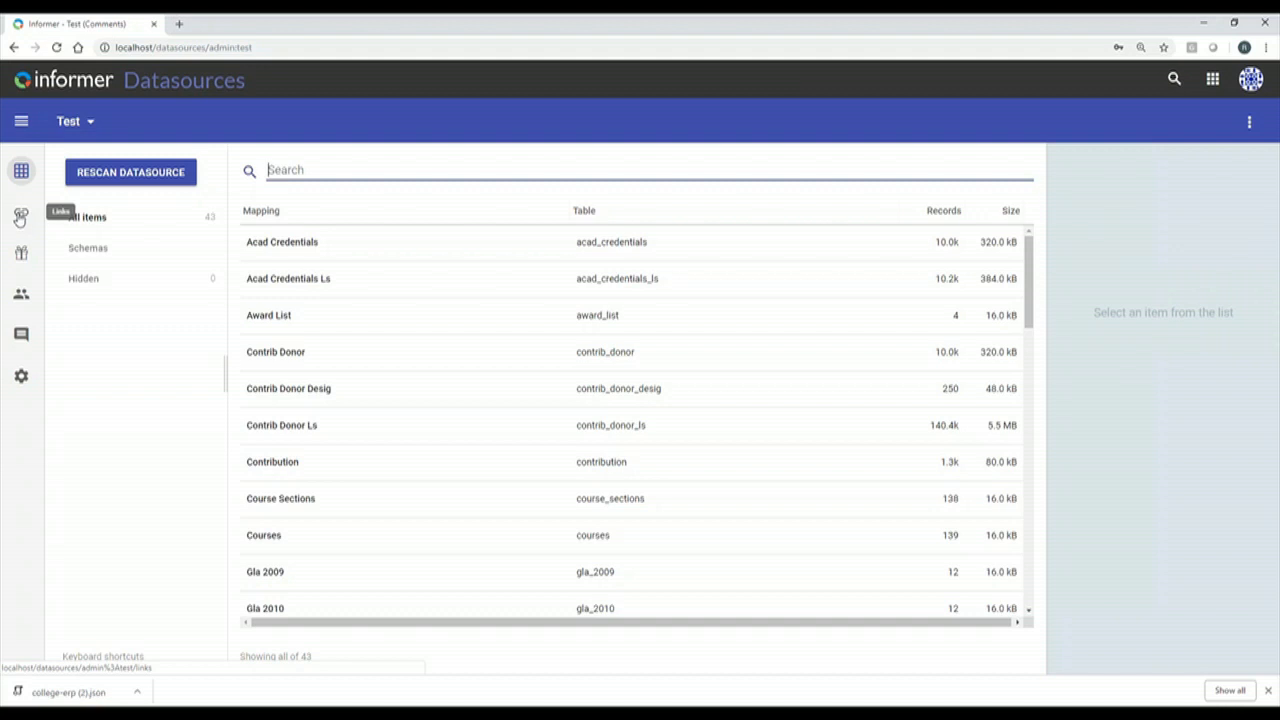
# Go to Datasources, open Northwind, and show its 12 links.
pyautogui.click(1212, 79)
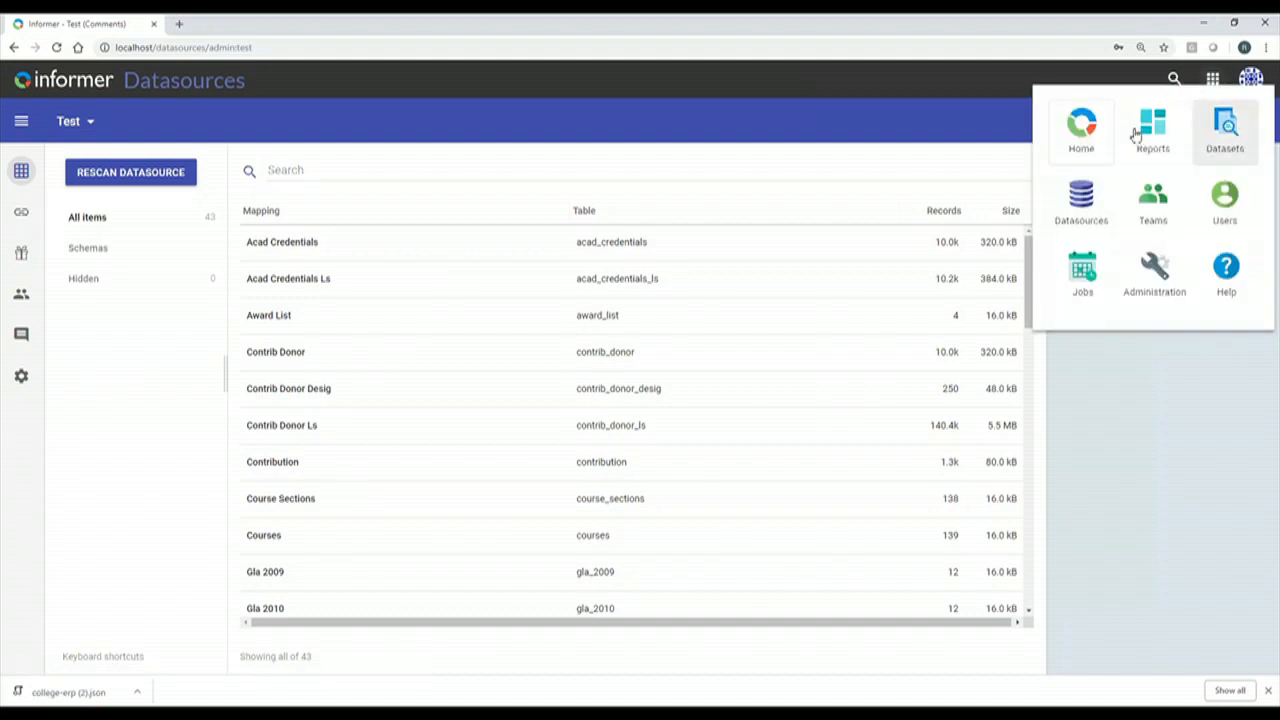
pyautogui.click(1081, 200)
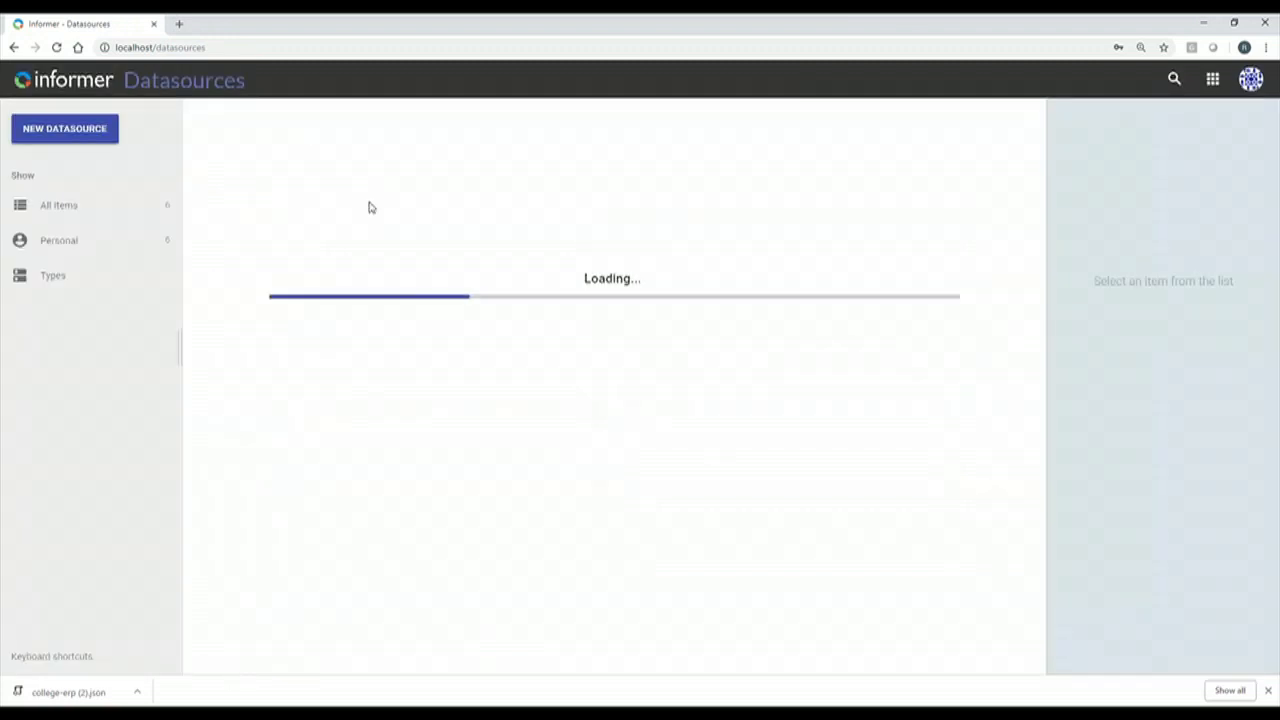
pyautogui.click(309, 219)
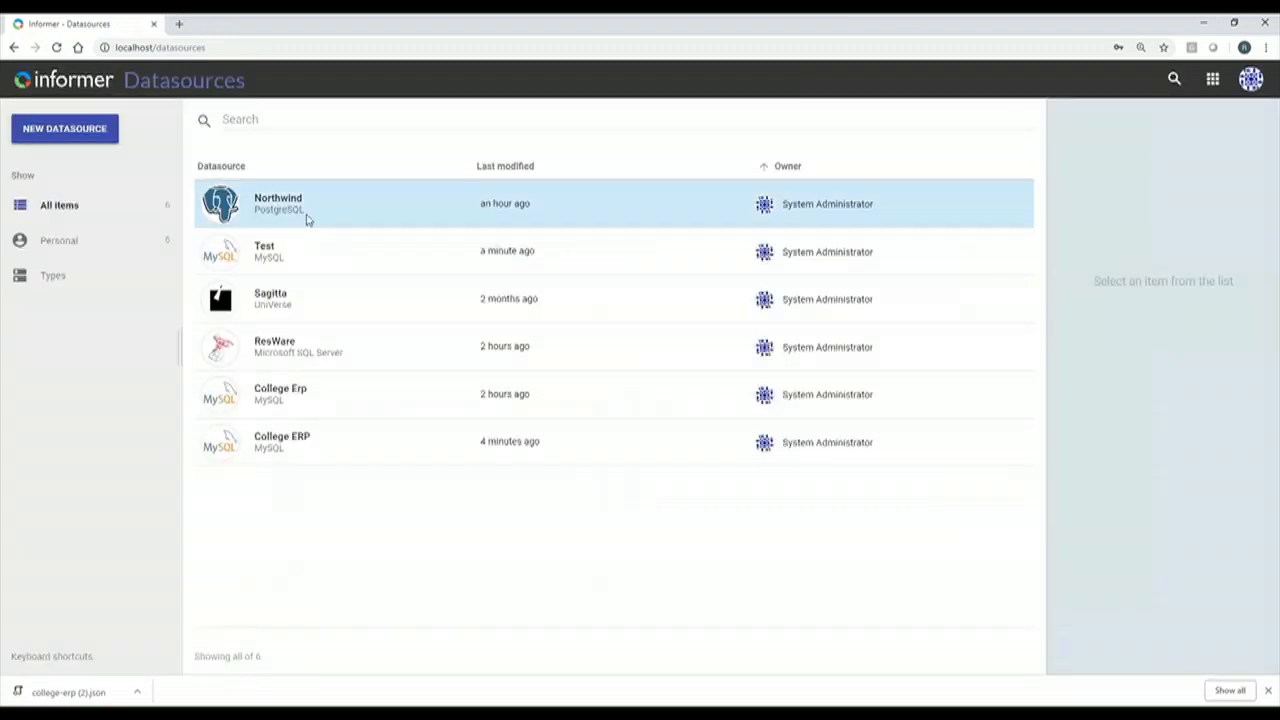
pyautogui.doubleClick(309, 219)
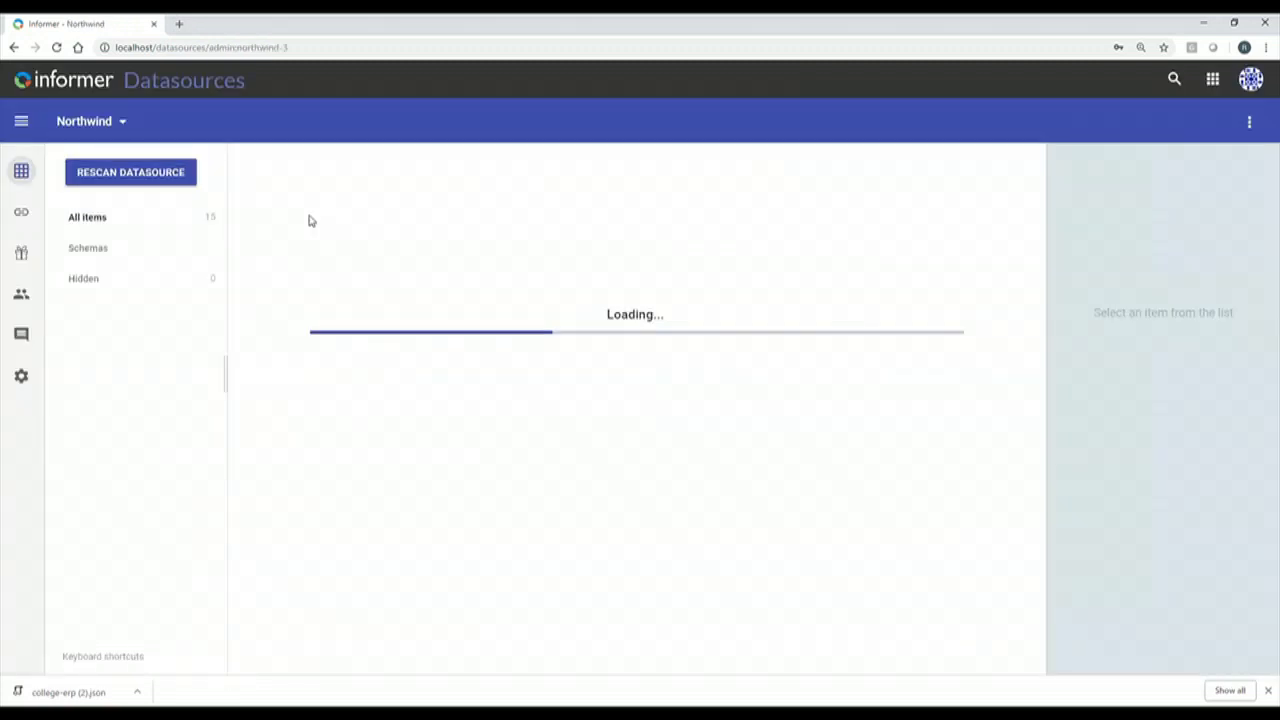
pyautogui.click(21, 212)
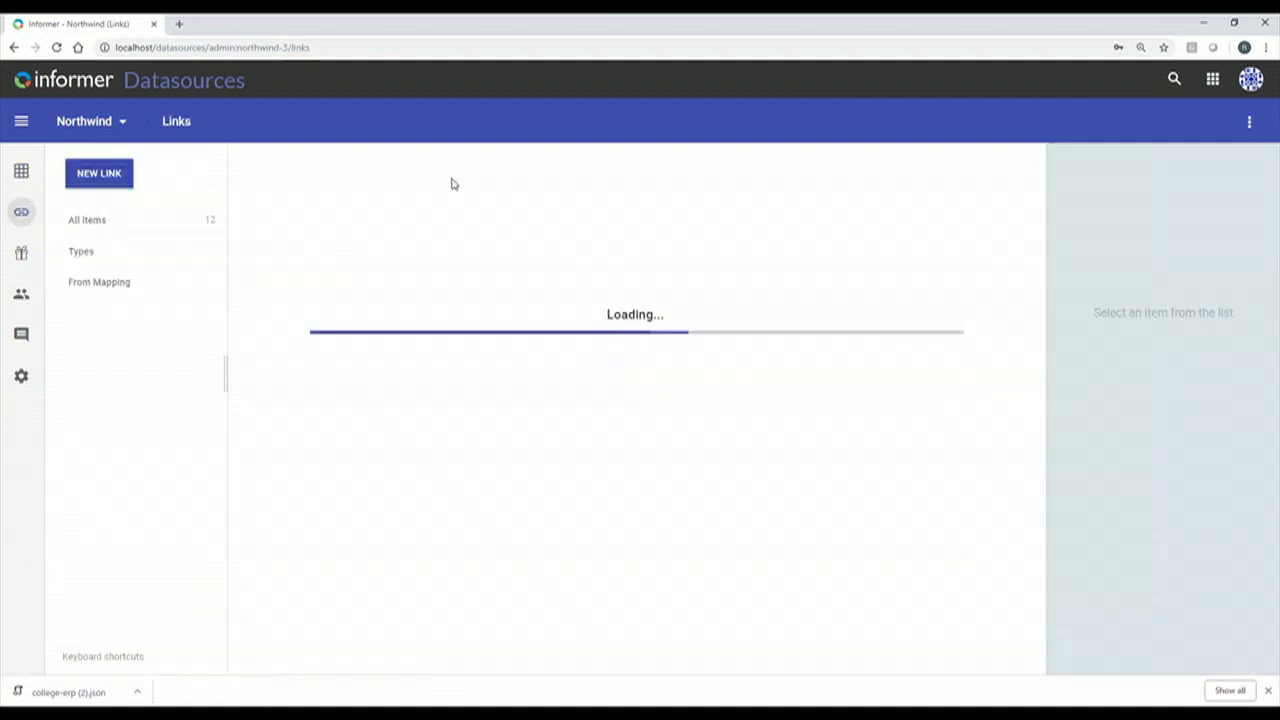
# Start a new field-pairings link to order_details, pairing OrderID with OrderID.
pyautogui.click(110, 178)
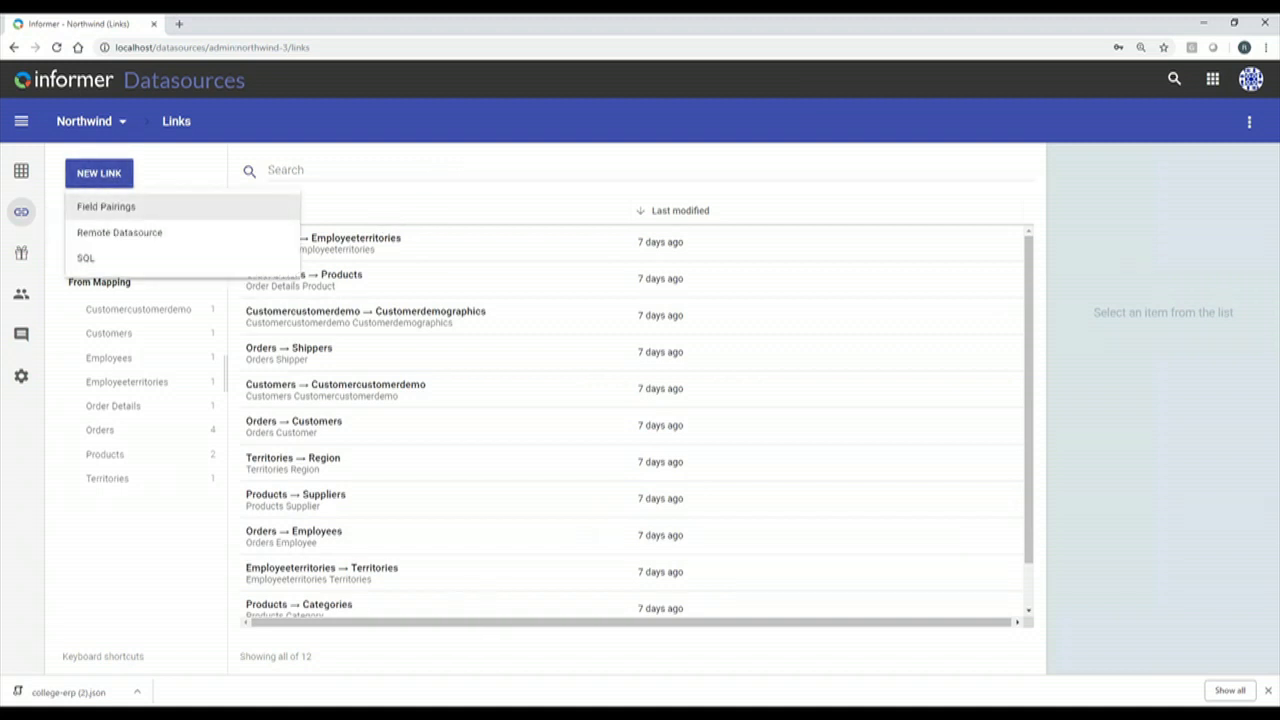
pyautogui.click(112, 208)
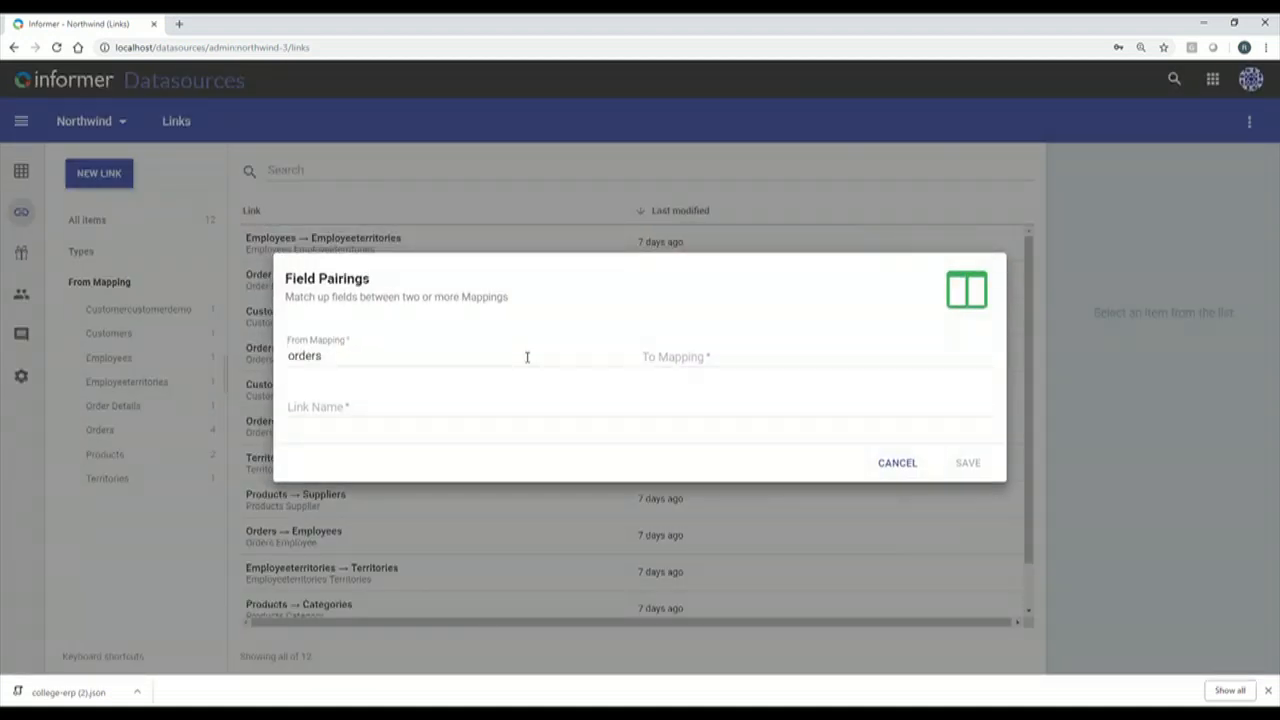
pyautogui.click(646, 357)
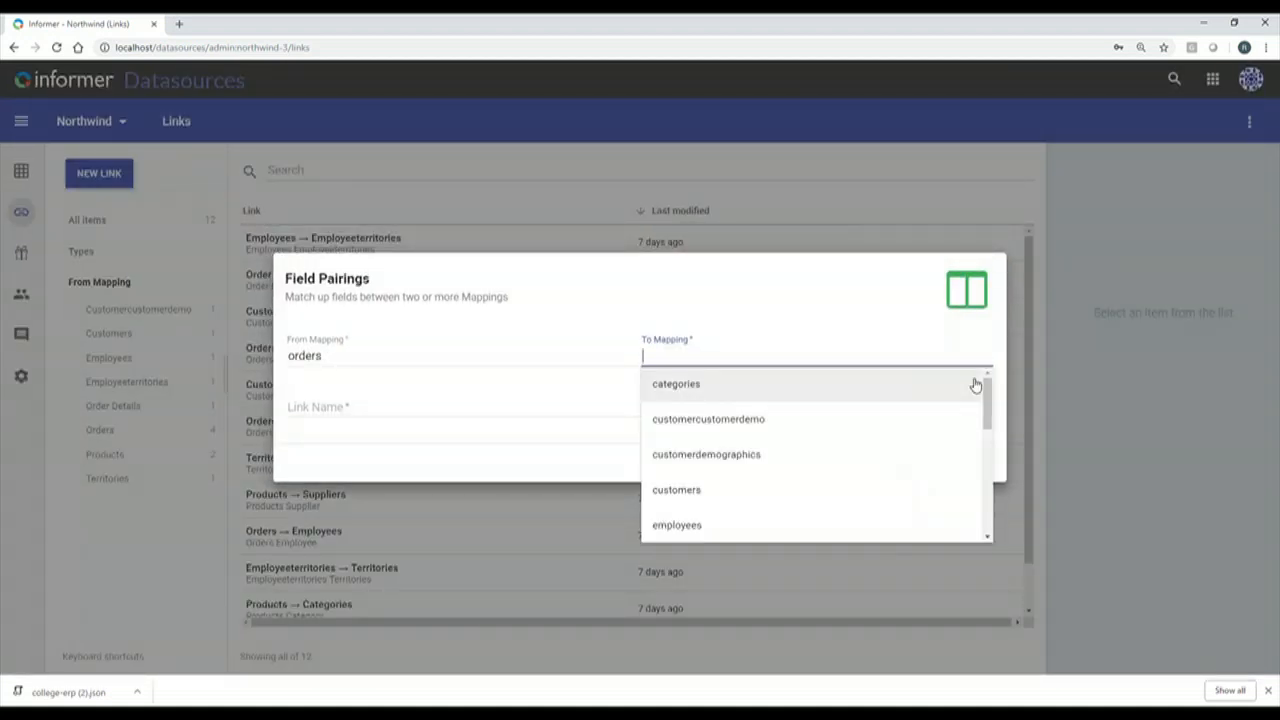
pyautogui.write('order')
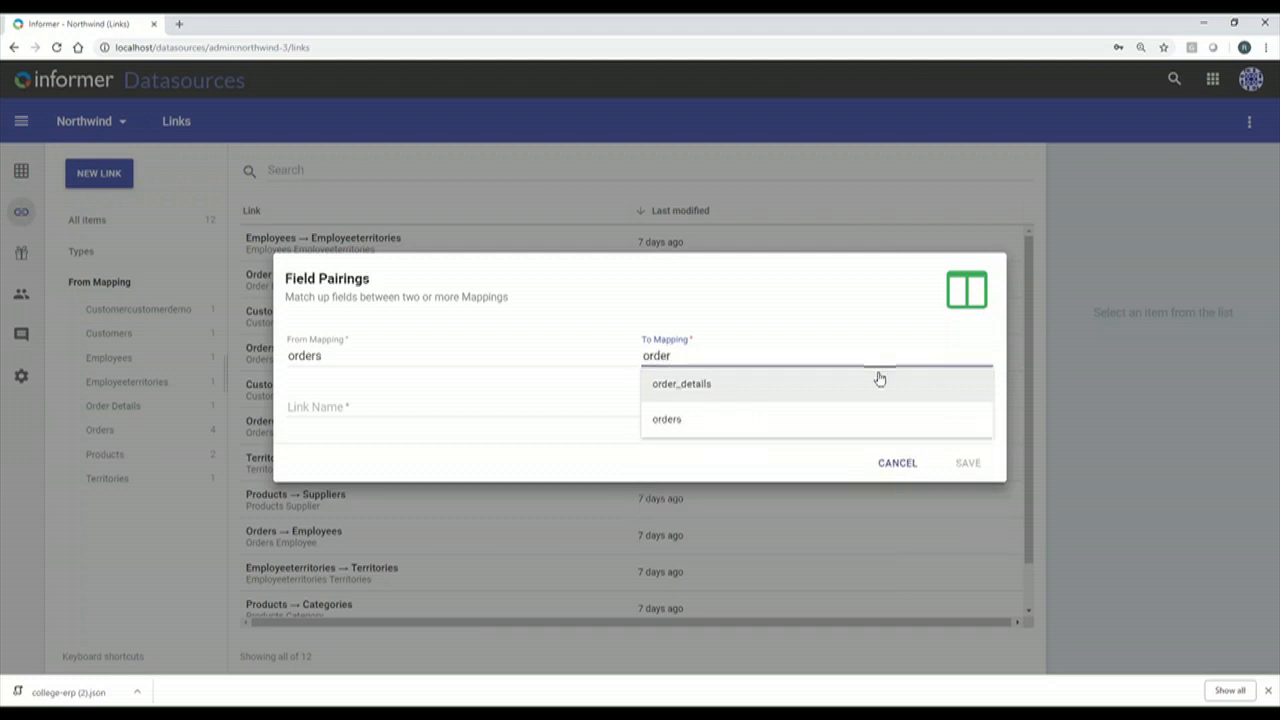
pyautogui.click(693, 390)
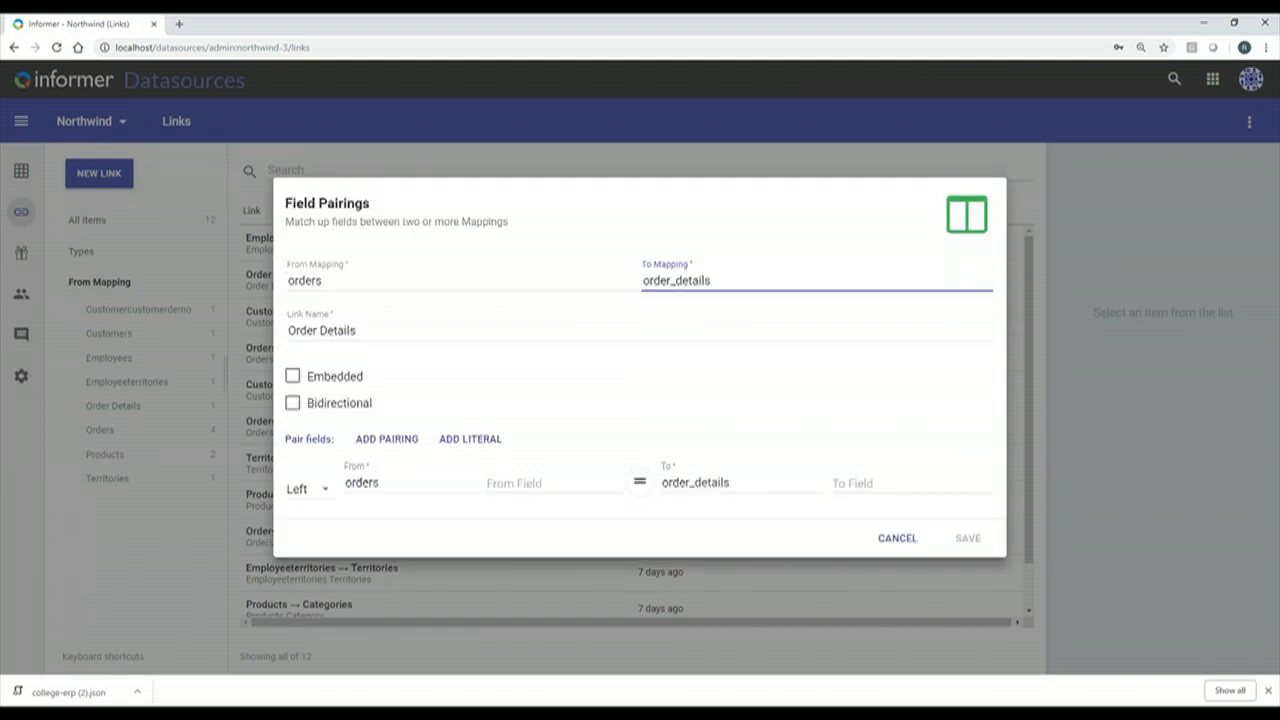
pyautogui.click(515, 487)
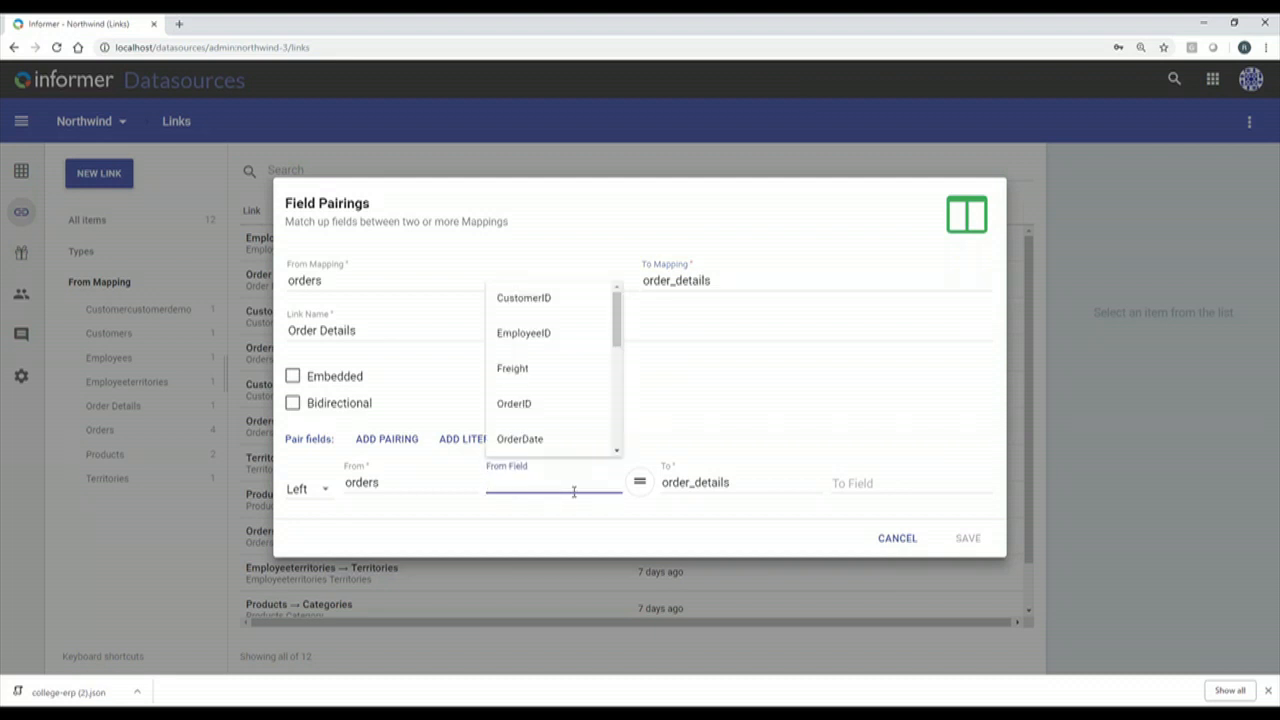
pyautogui.click(540, 408)
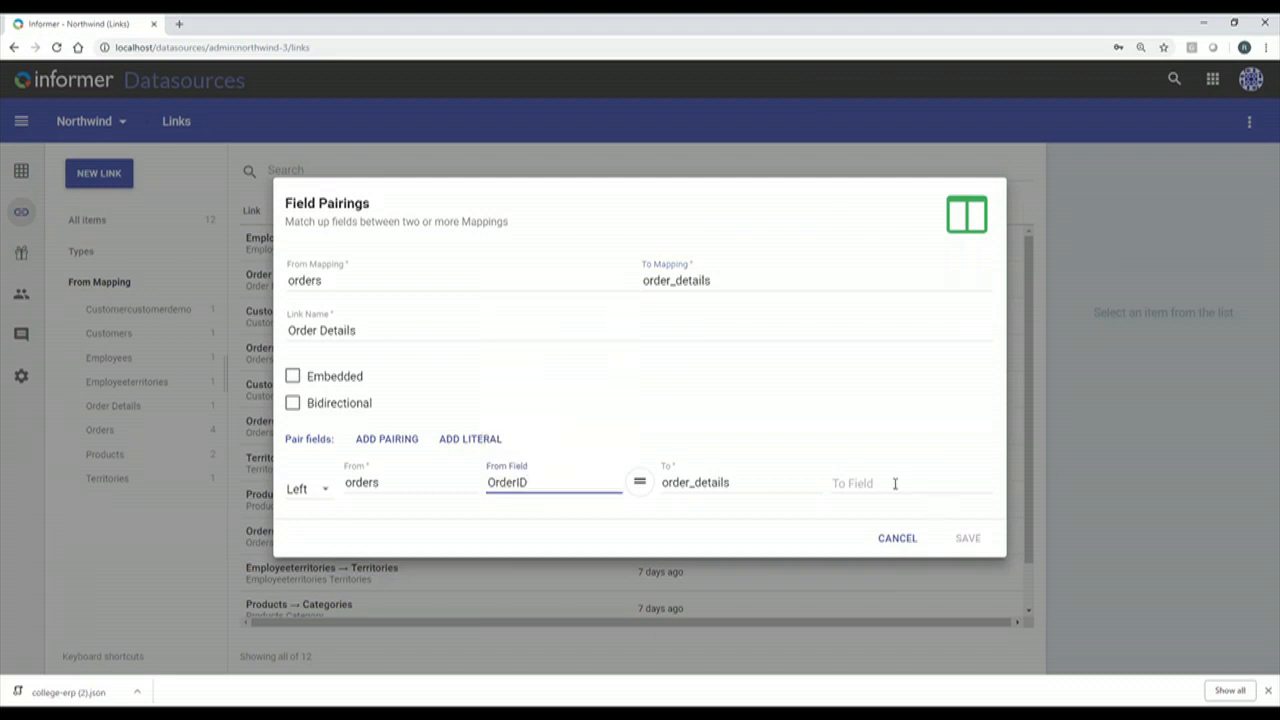
pyautogui.click(894, 483)
pyautogui.click(906, 336)
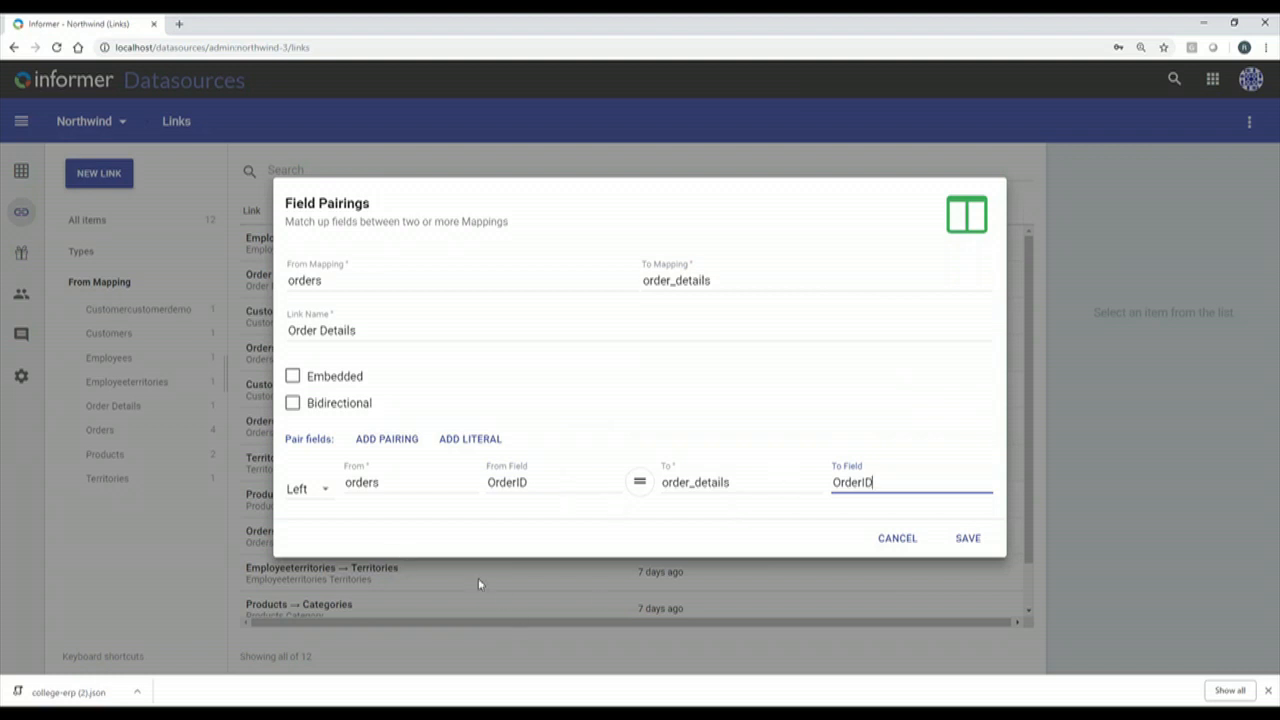
# Change the OrderID pairing's join type to Inner and add a blank literal row.
pyautogui.click(324, 491)
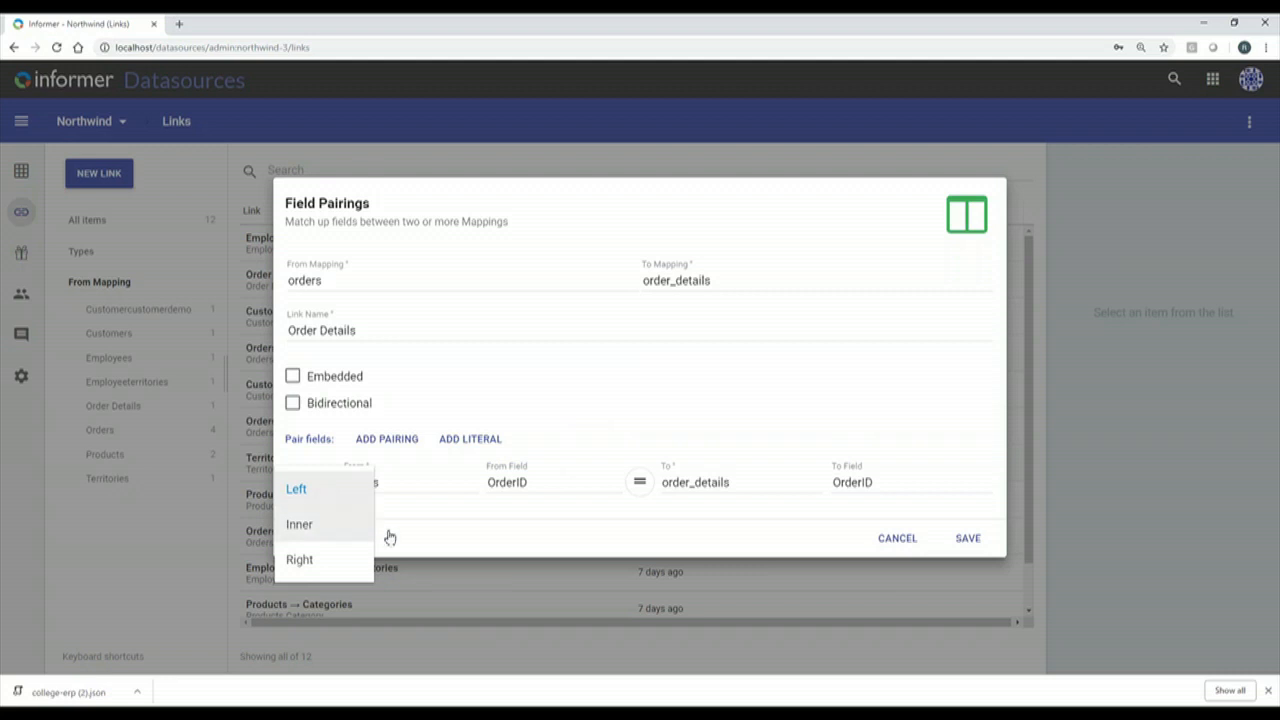
pyautogui.click(474, 515)
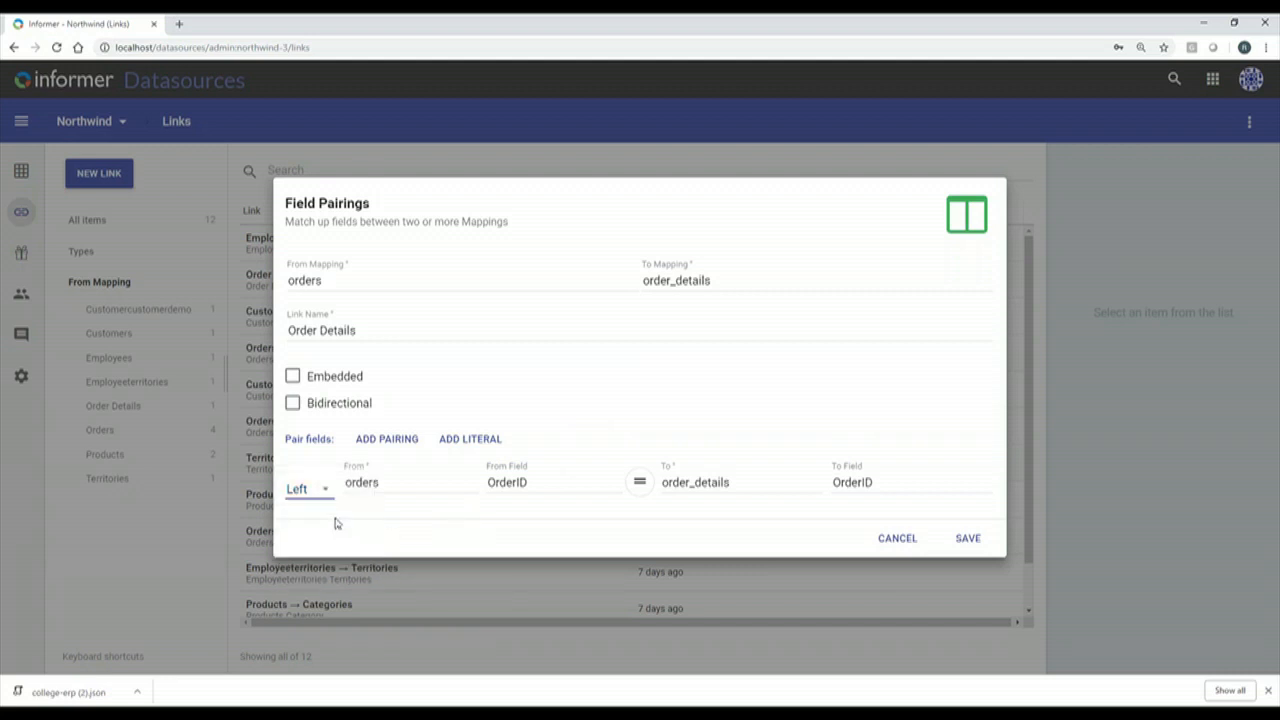
pyautogui.click(392, 442)
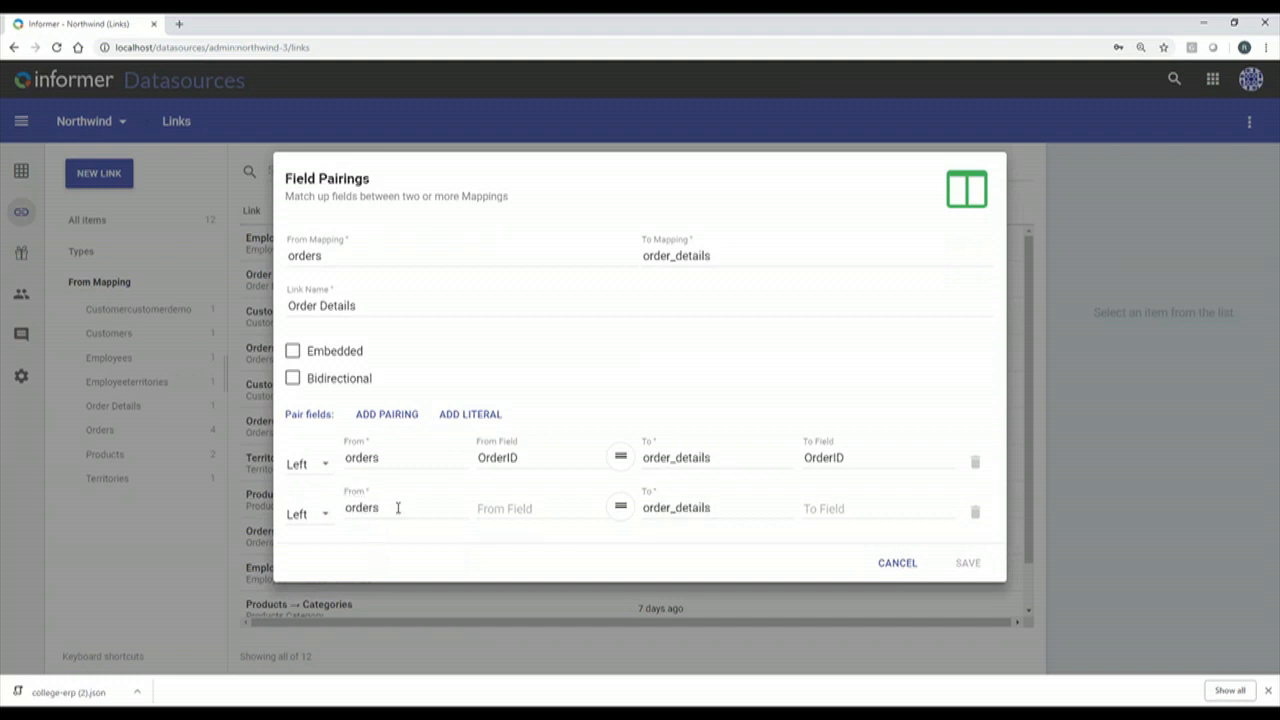
pyautogui.click(976, 516)
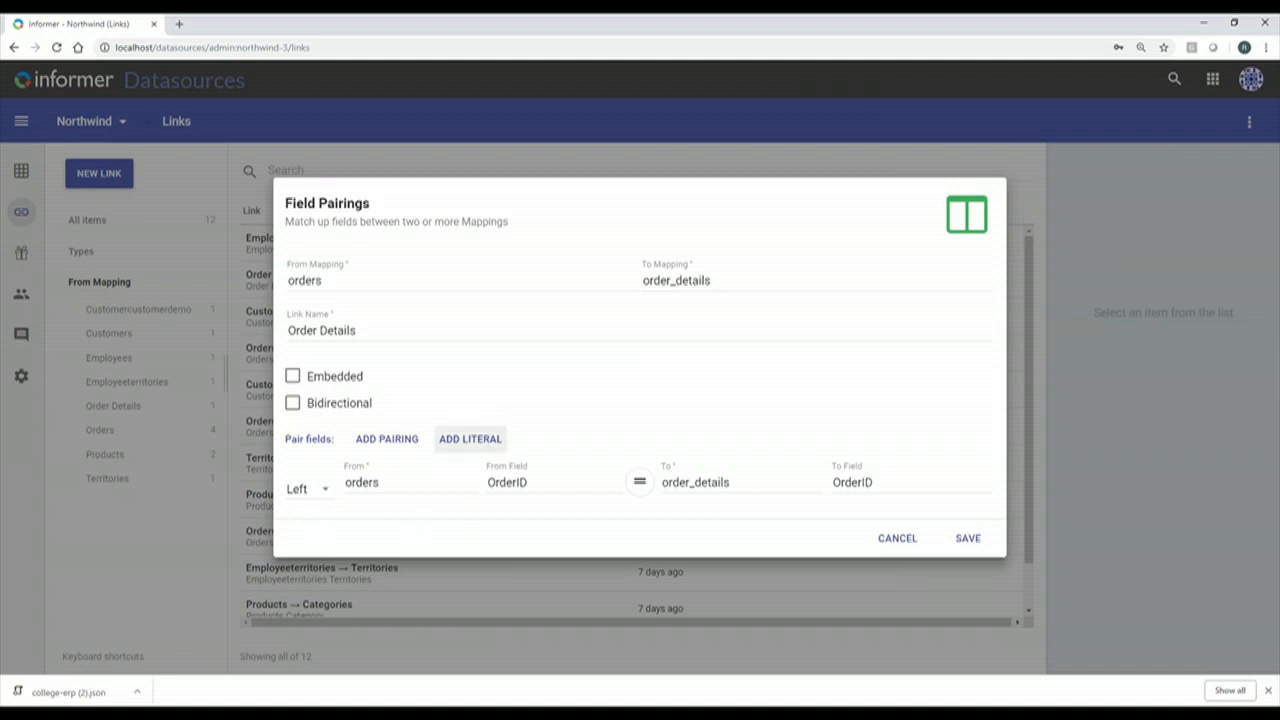
pyautogui.click(326, 492)
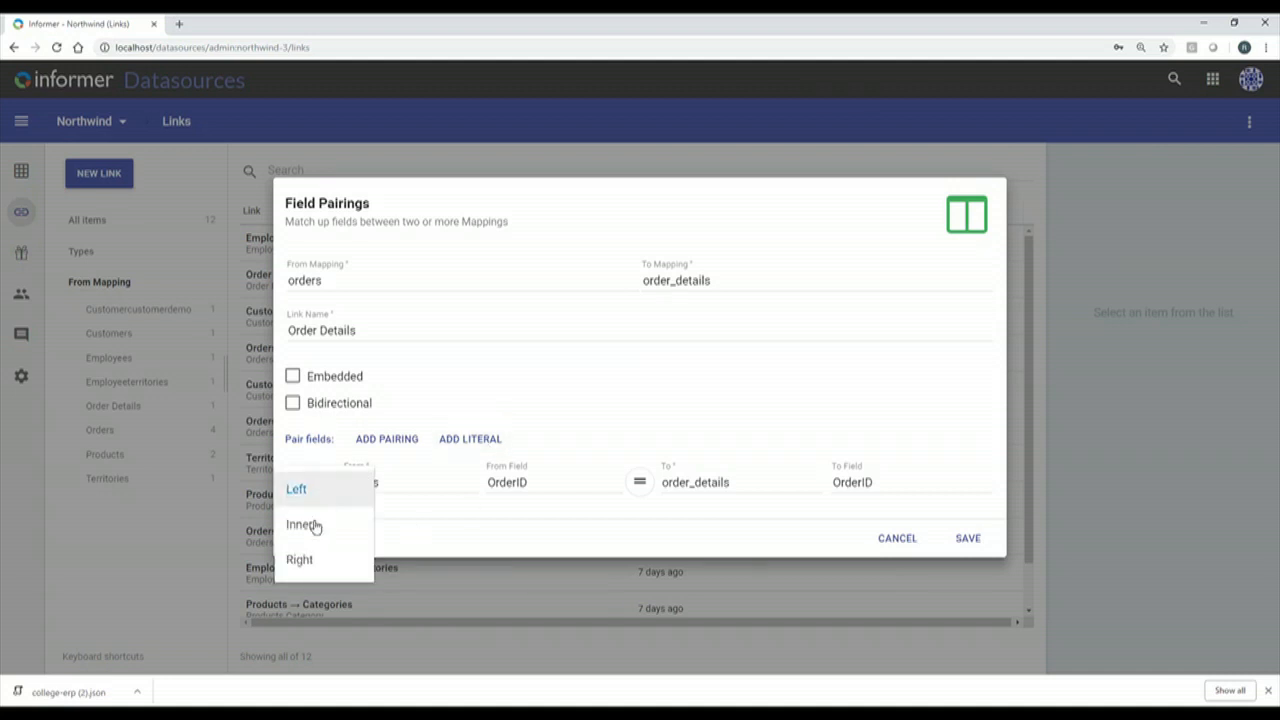
pyautogui.click(310, 524)
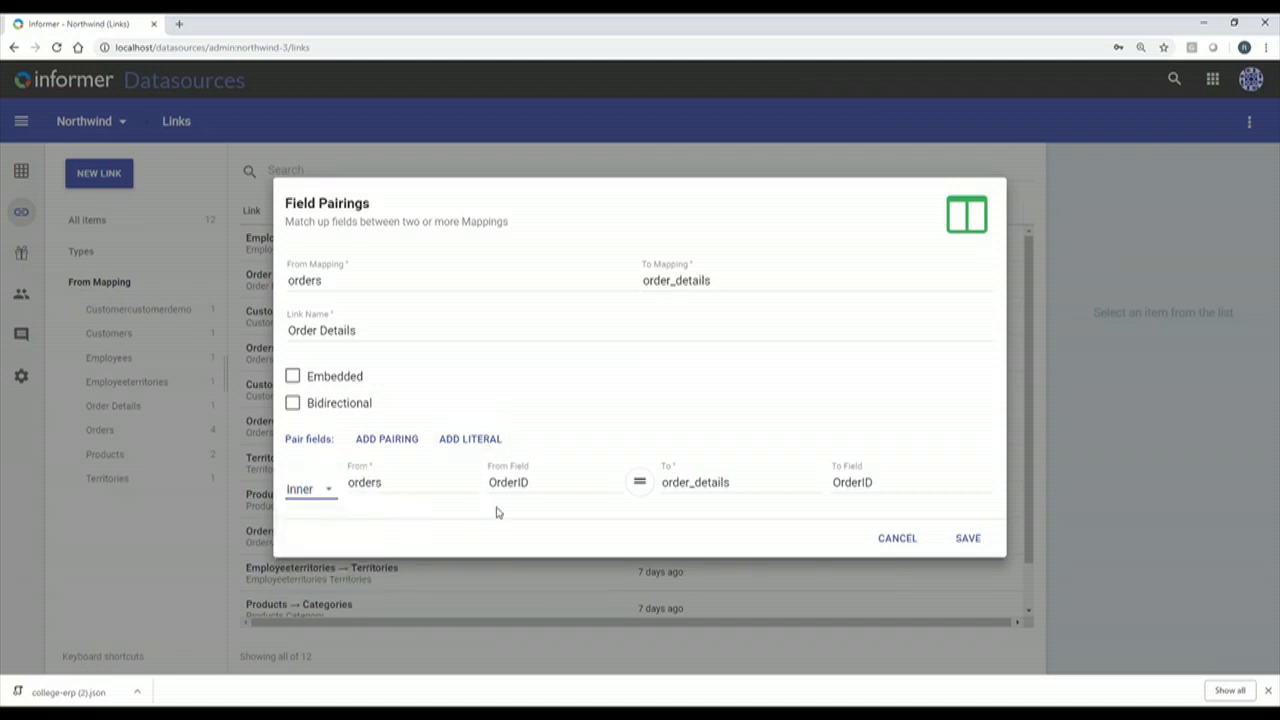
pyautogui.click(472, 440)
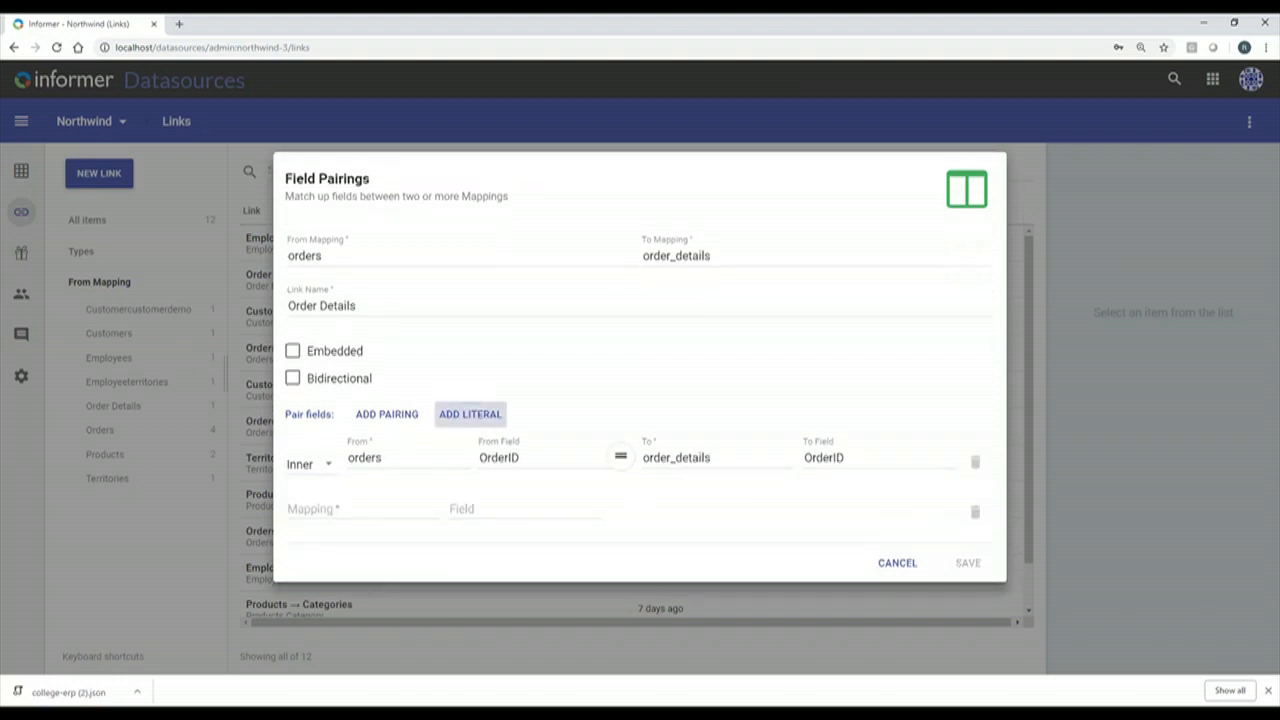
# Filter the link to orders whose Customer exactly matches VINET and save it.
pyautogui.click(343, 511)
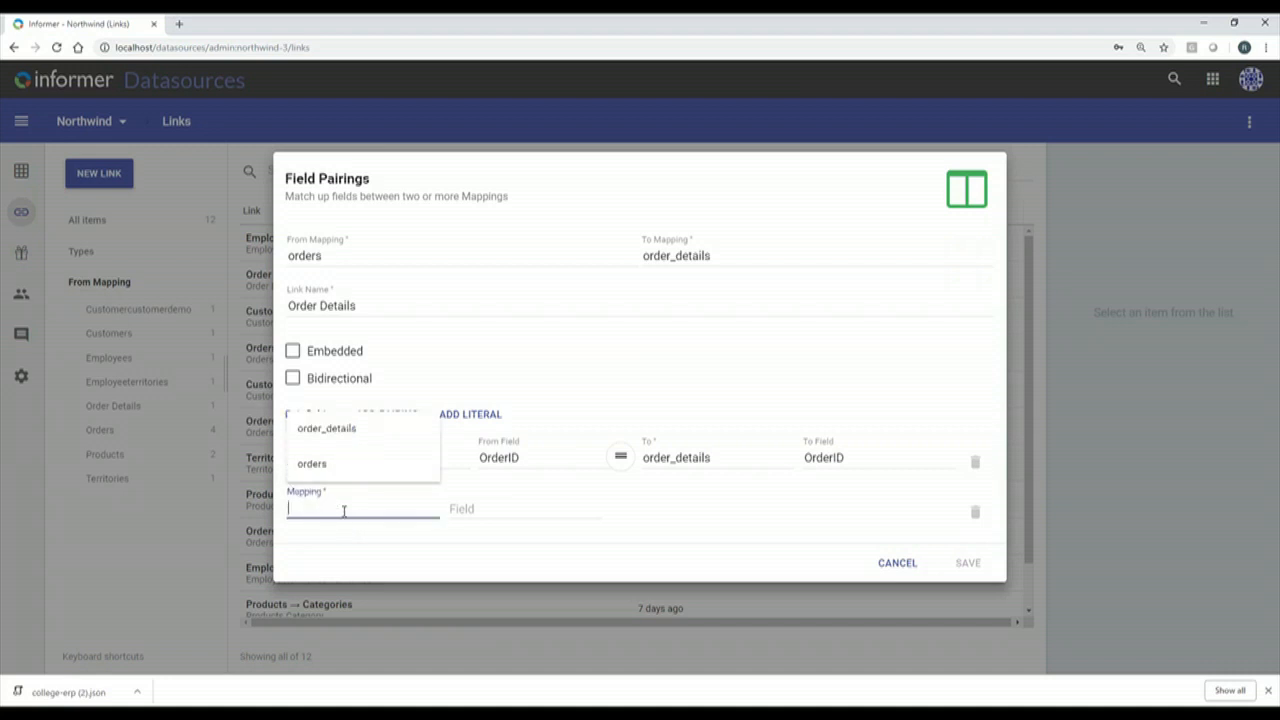
pyautogui.click(312, 463)
pyautogui.click(523, 509)
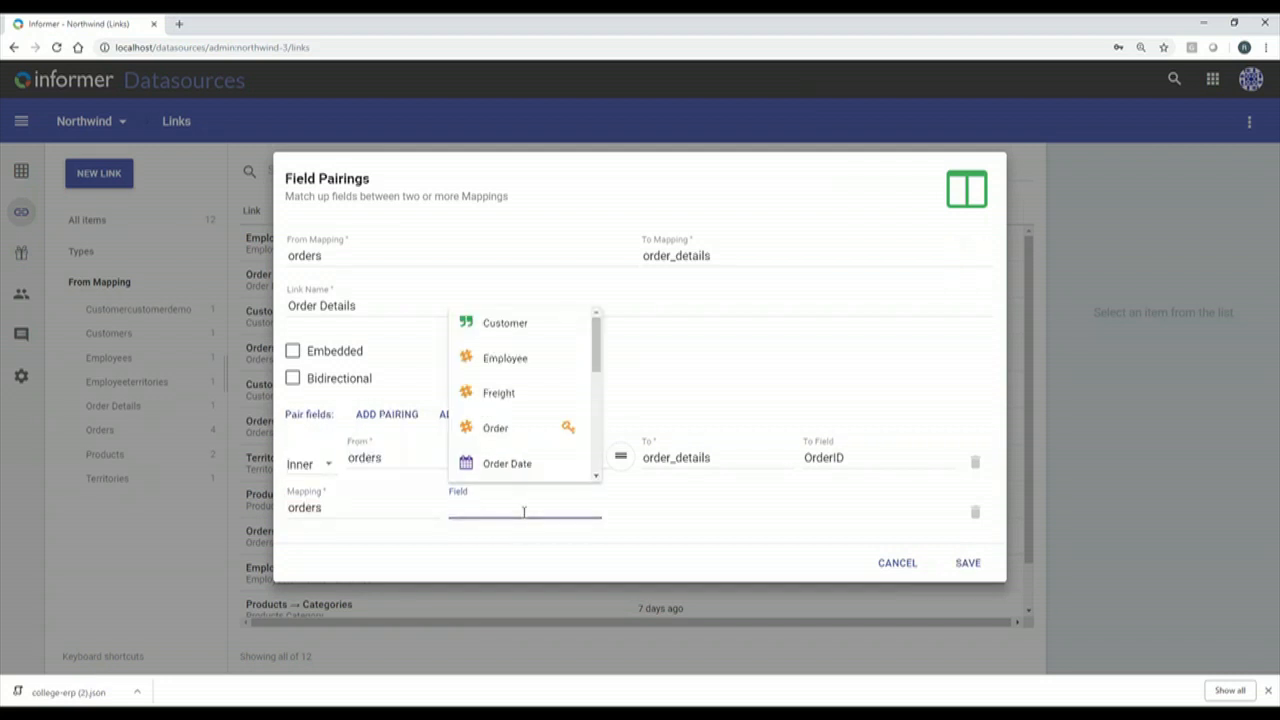
pyautogui.click(540, 331)
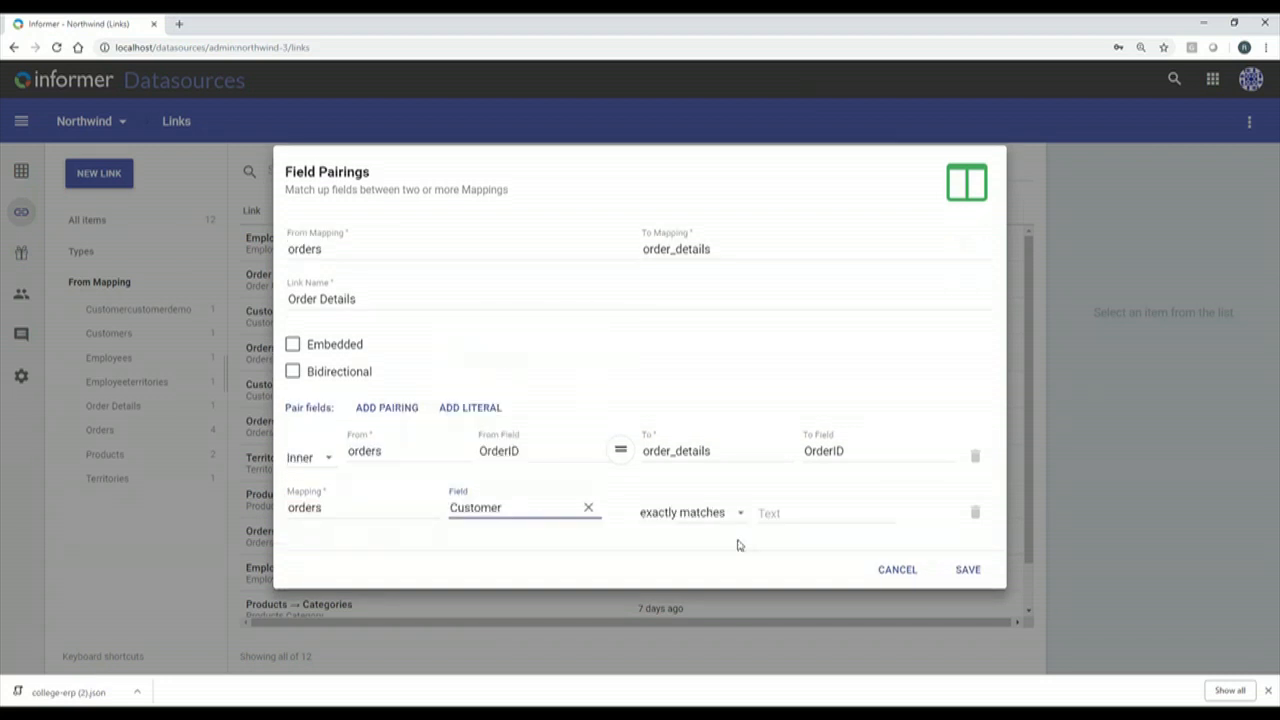
pyautogui.click(777, 512)
pyautogui.click(790, 567)
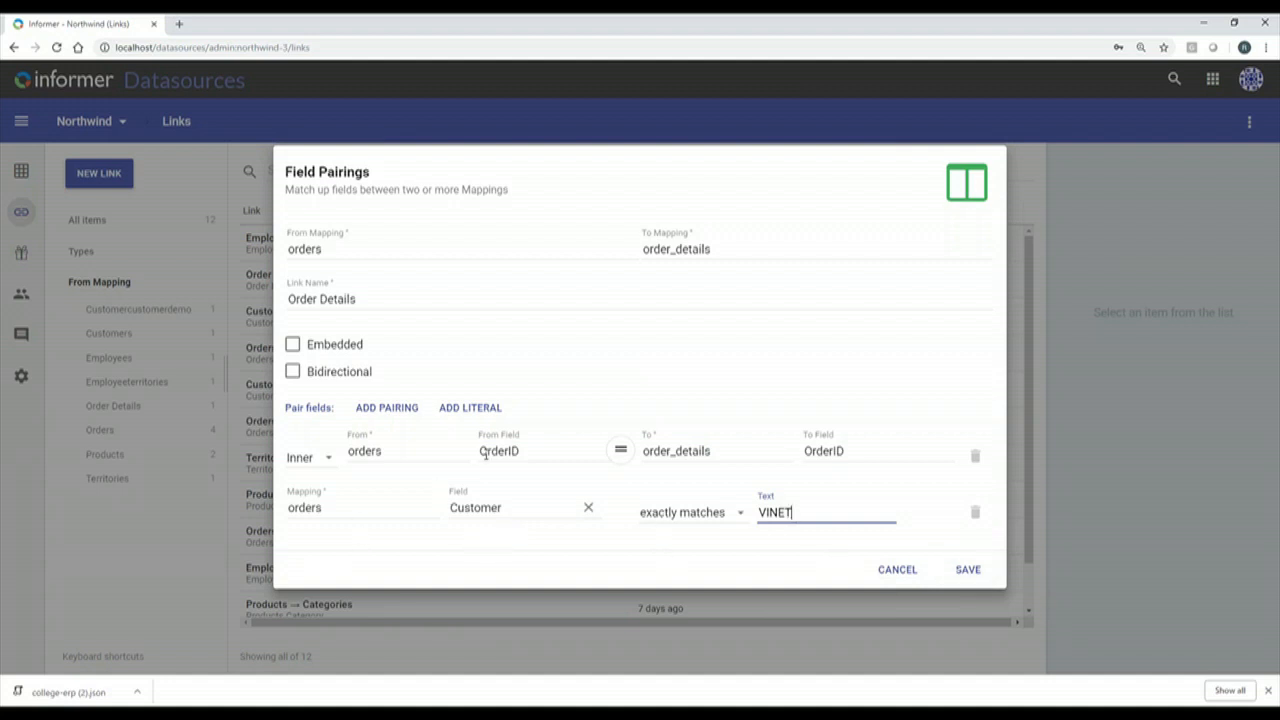
pyautogui.click(968, 570)
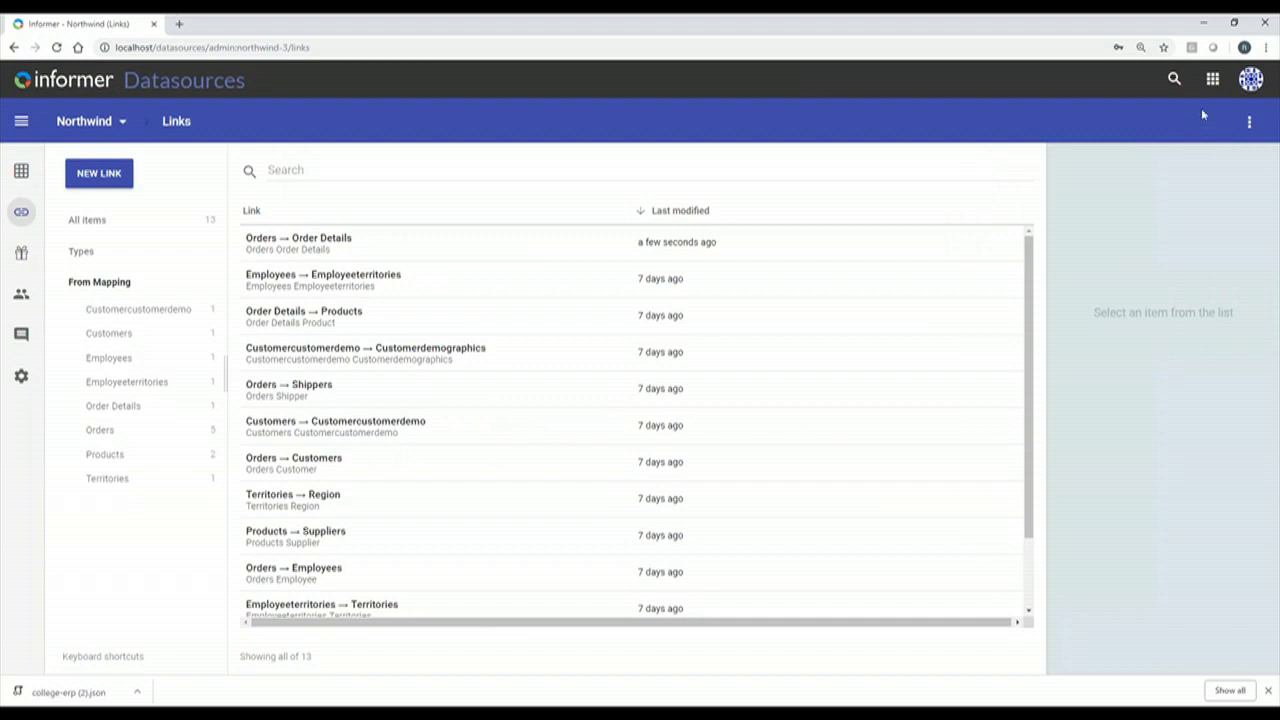
# Rename the Orders → Order Details link to 'VINET Order Details' and save it.
pyautogui.click(288, 247)
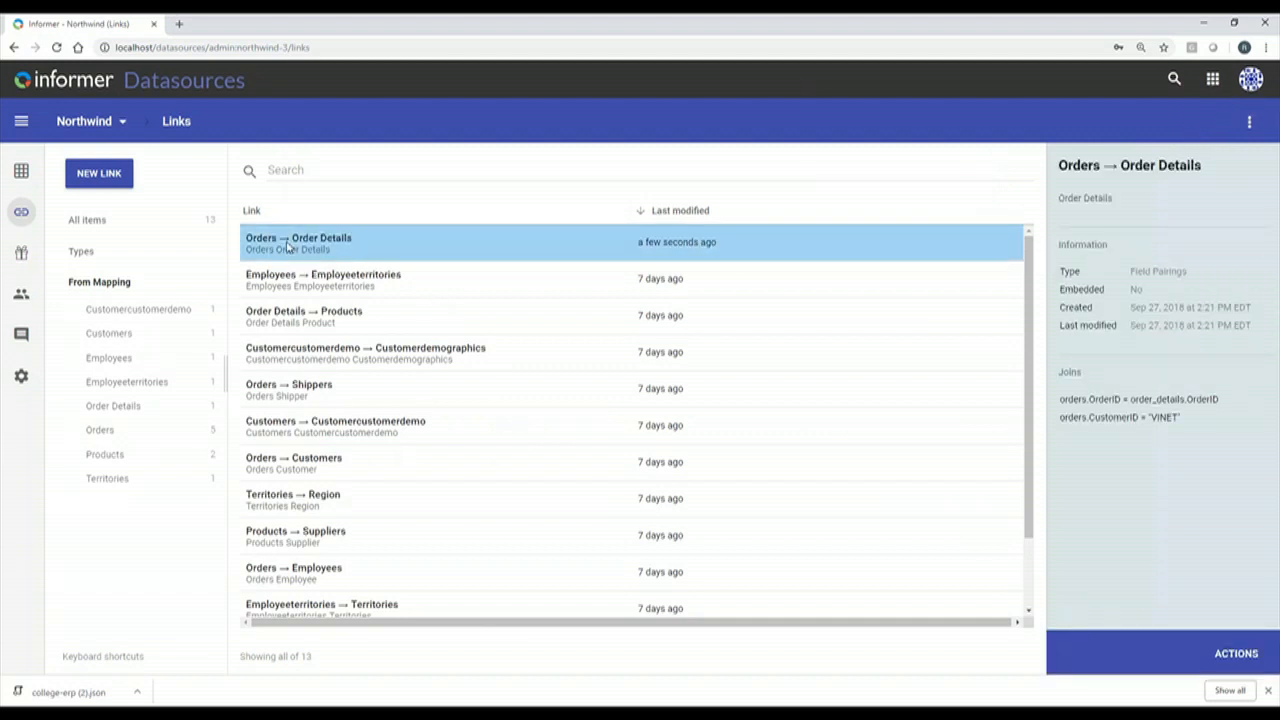
pyautogui.doubleClick(288, 247)
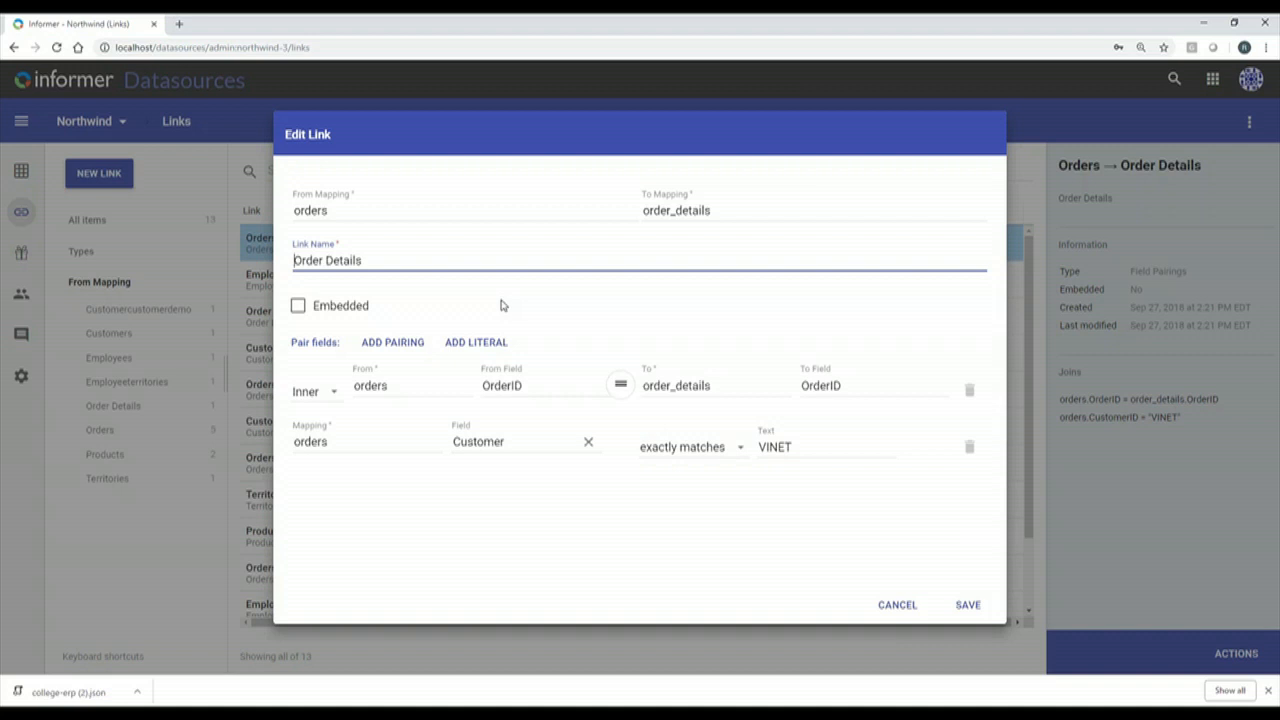
pyautogui.write('VINET')
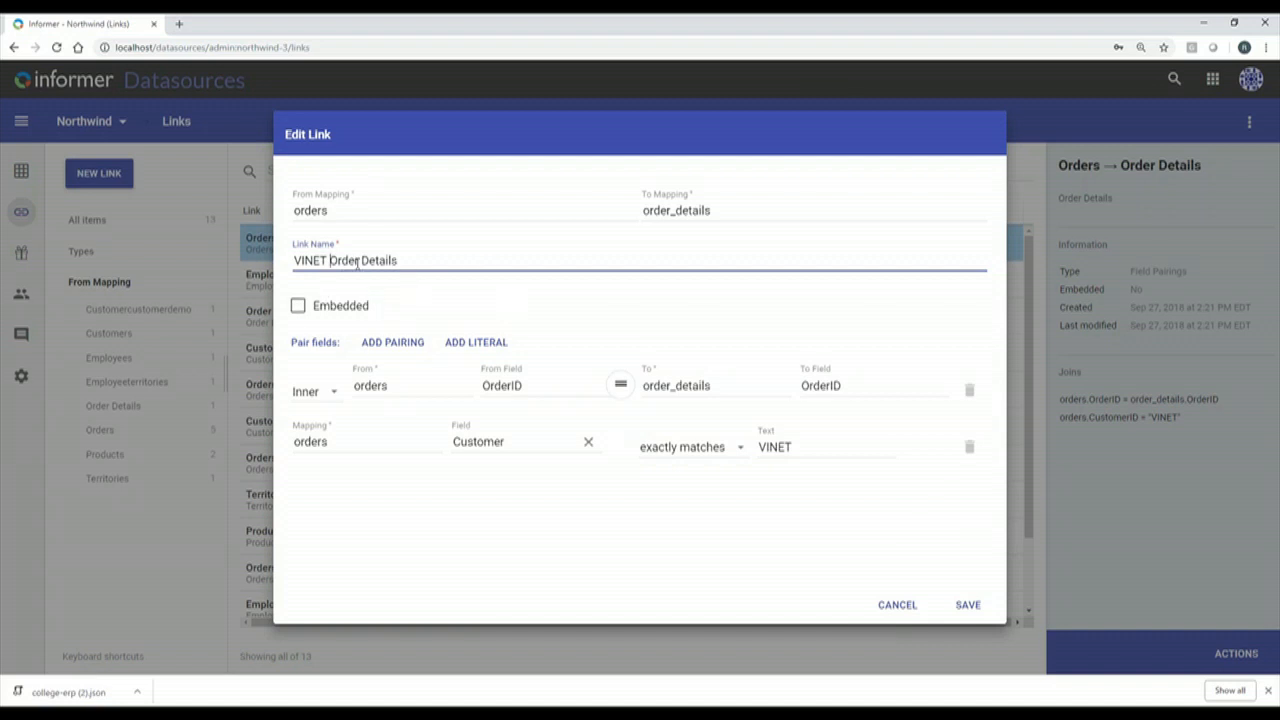
pyautogui.click(975, 608)
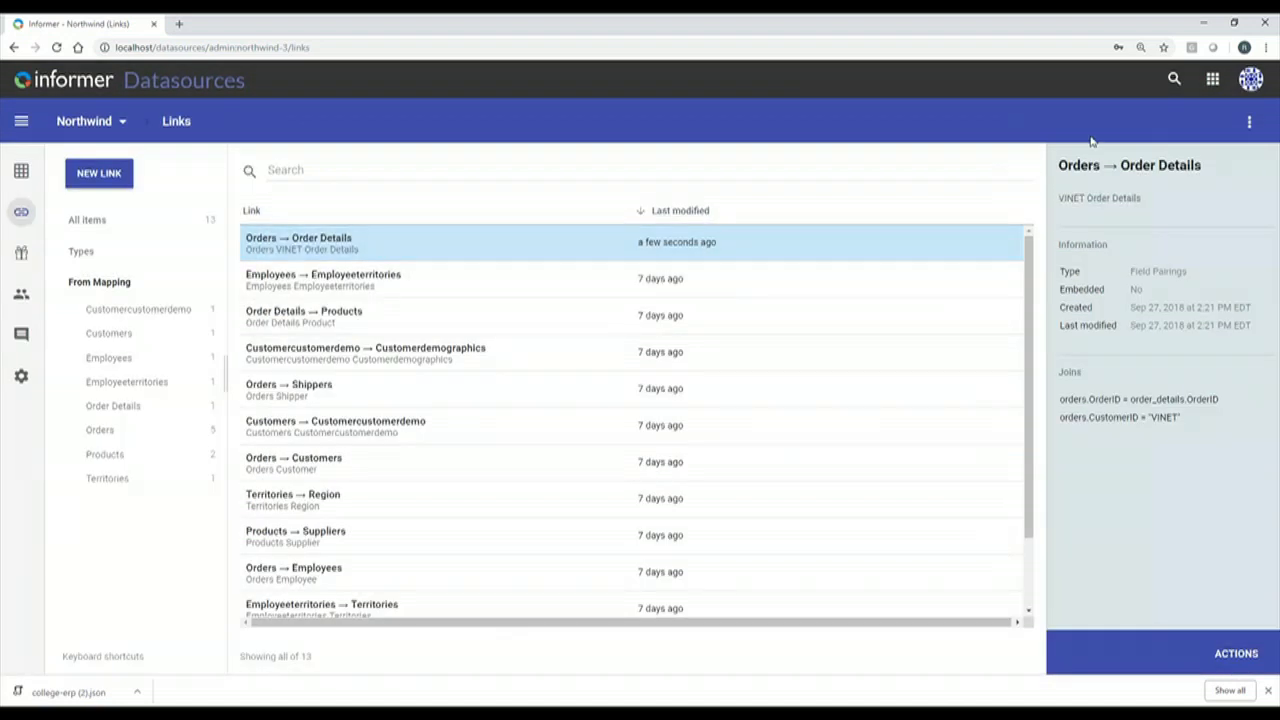
pyautogui.click(1212, 79)
# Create a Dataset Designer dataset named 'Scalar Test' on the Northwind Orders mapping.
pyautogui.click(1225, 128)
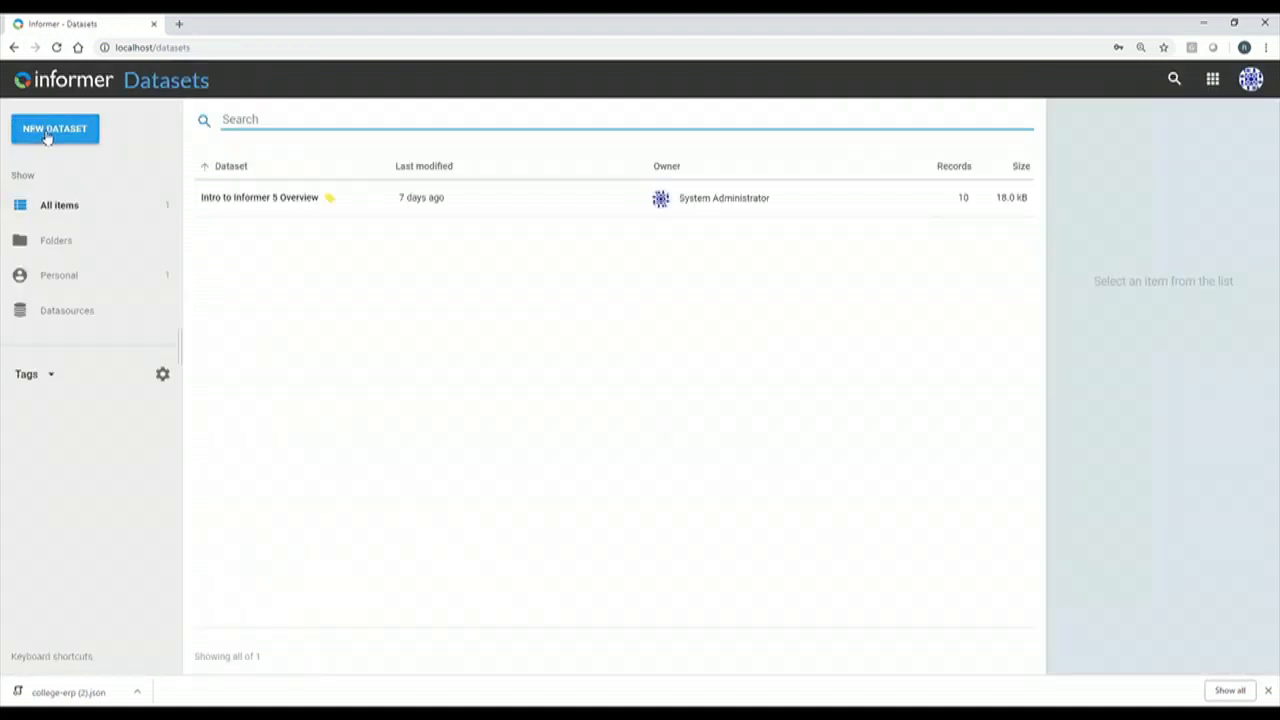
pyautogui.click(46, 134)
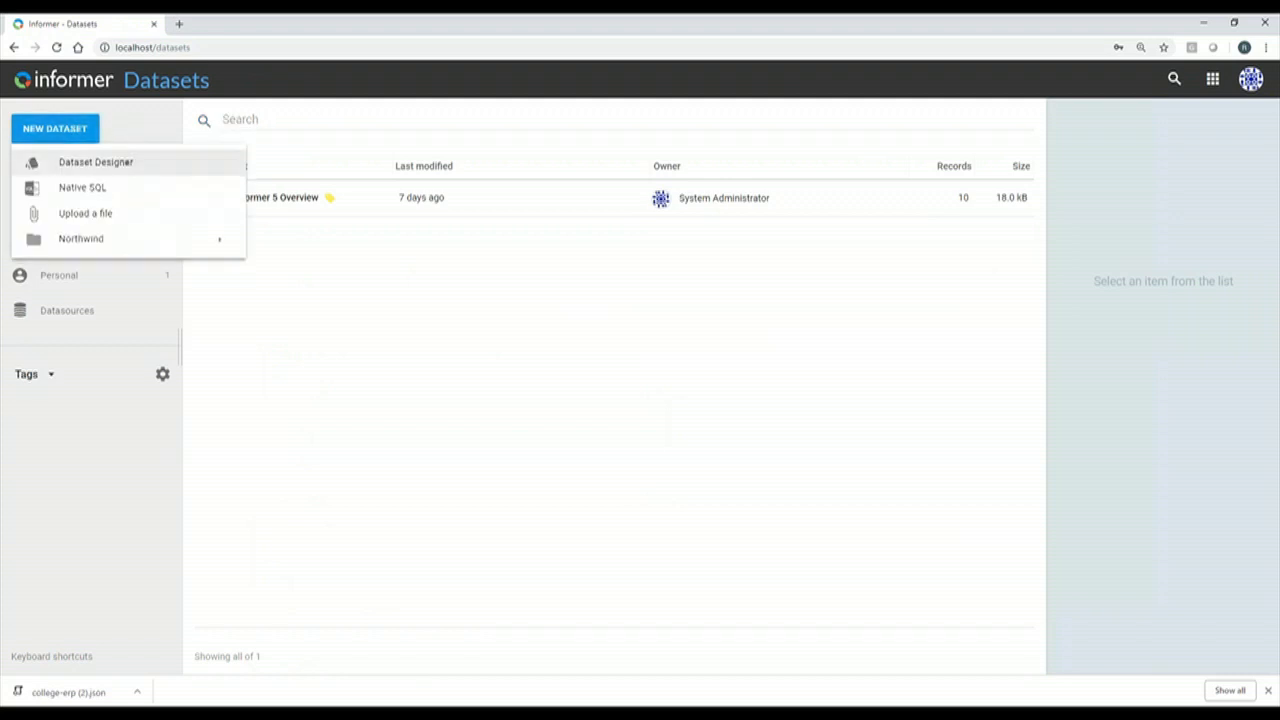
pyautogui.click(138, 167)
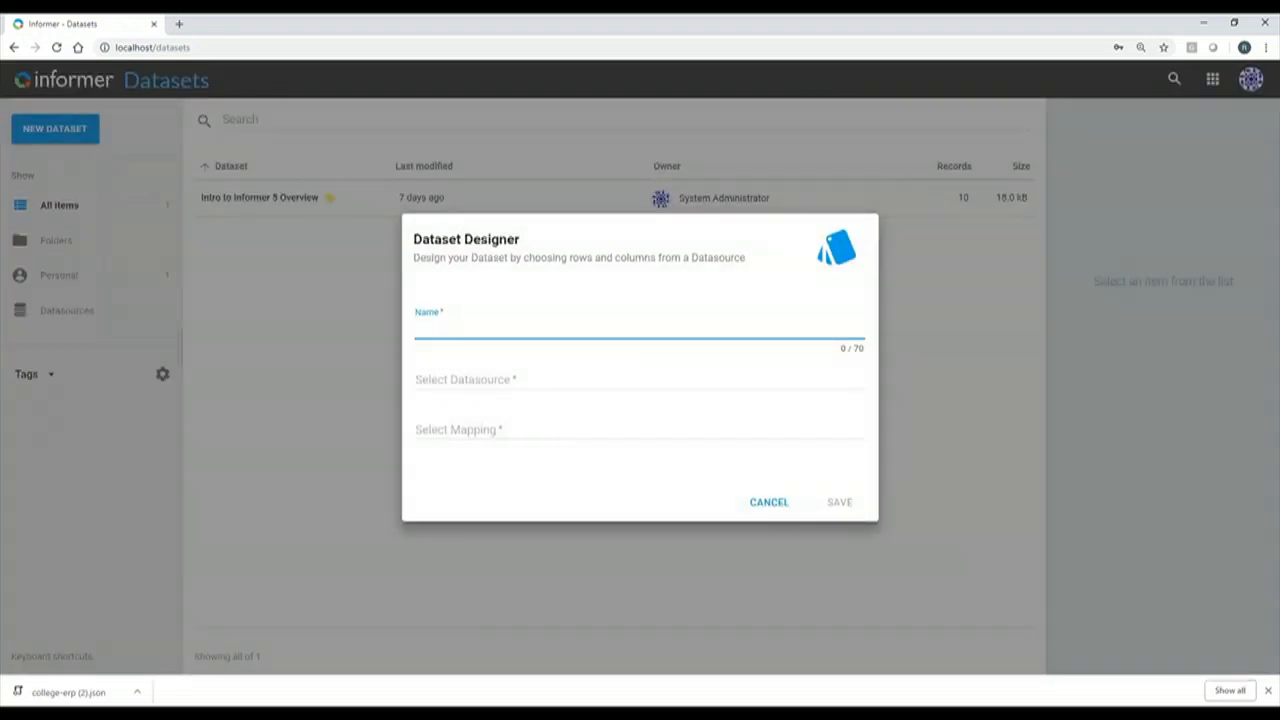
pyautogui.write('Scali')
pyautogui.write('r Test')
pyautogui.click(474, 376)
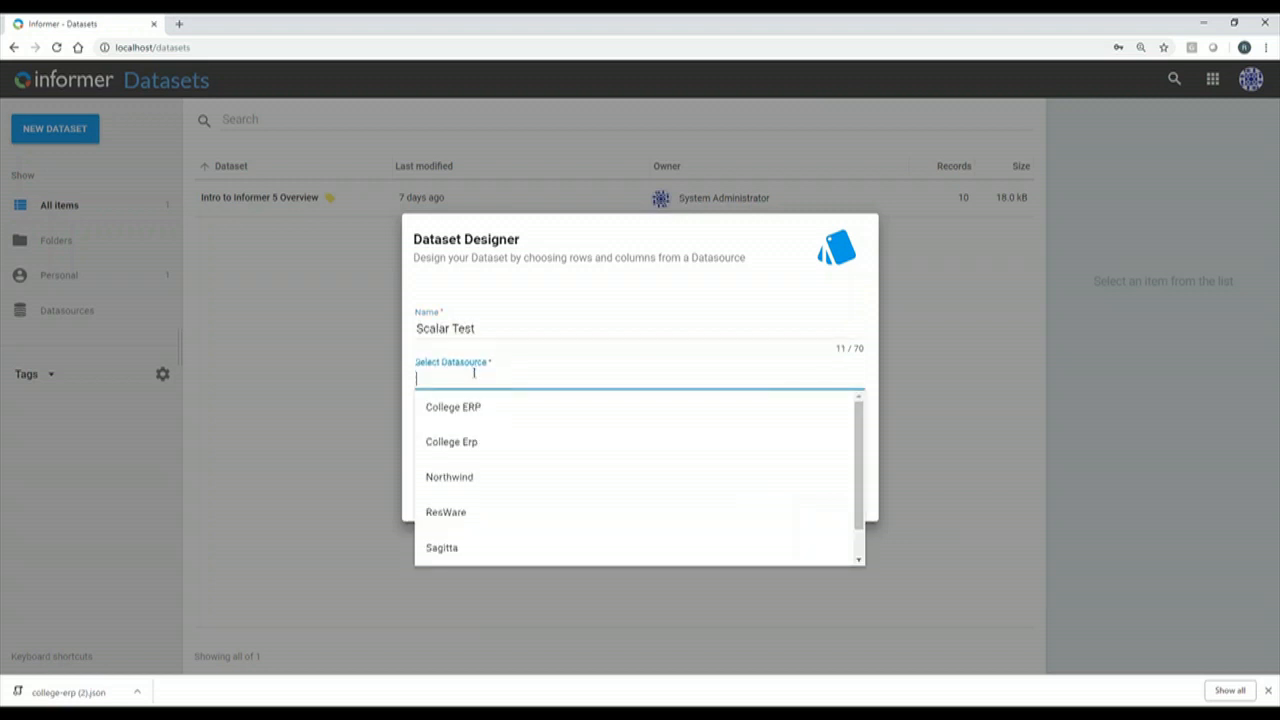
pyautogui.click(462, 481)
pyautogui.click(512, 440)
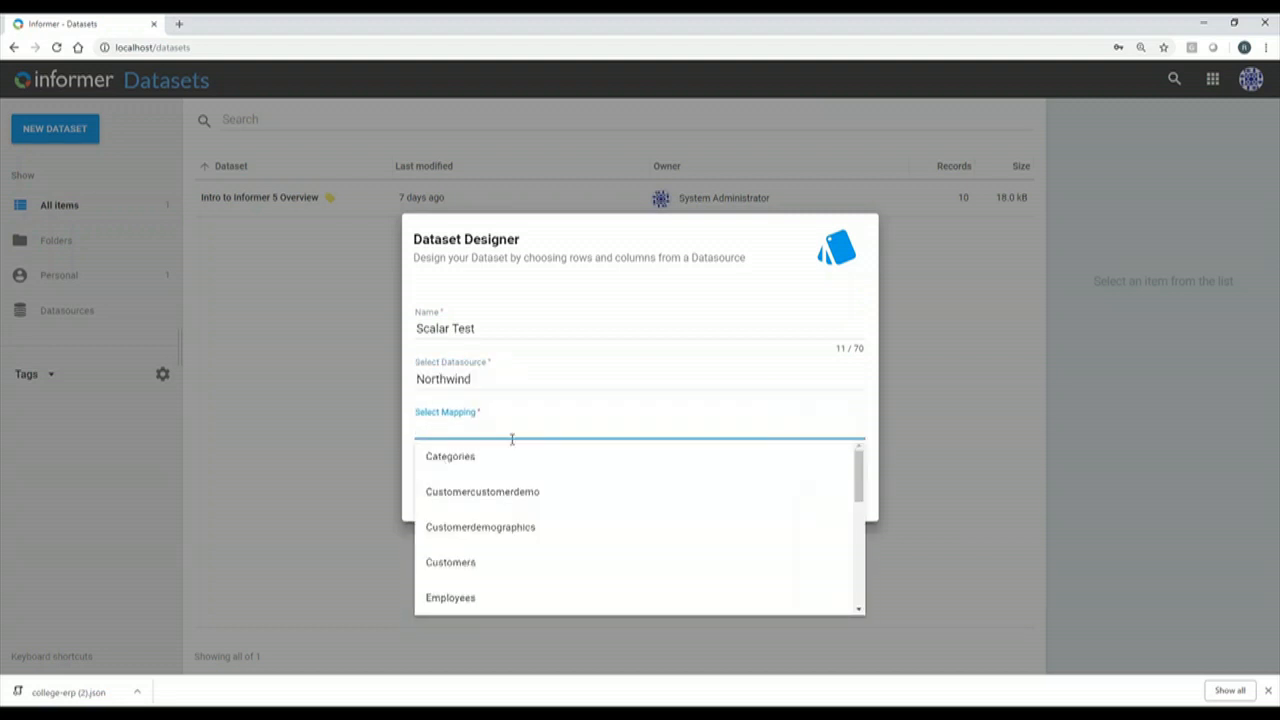
pyautogui.write('or')
pyautogui.click(595, 484)
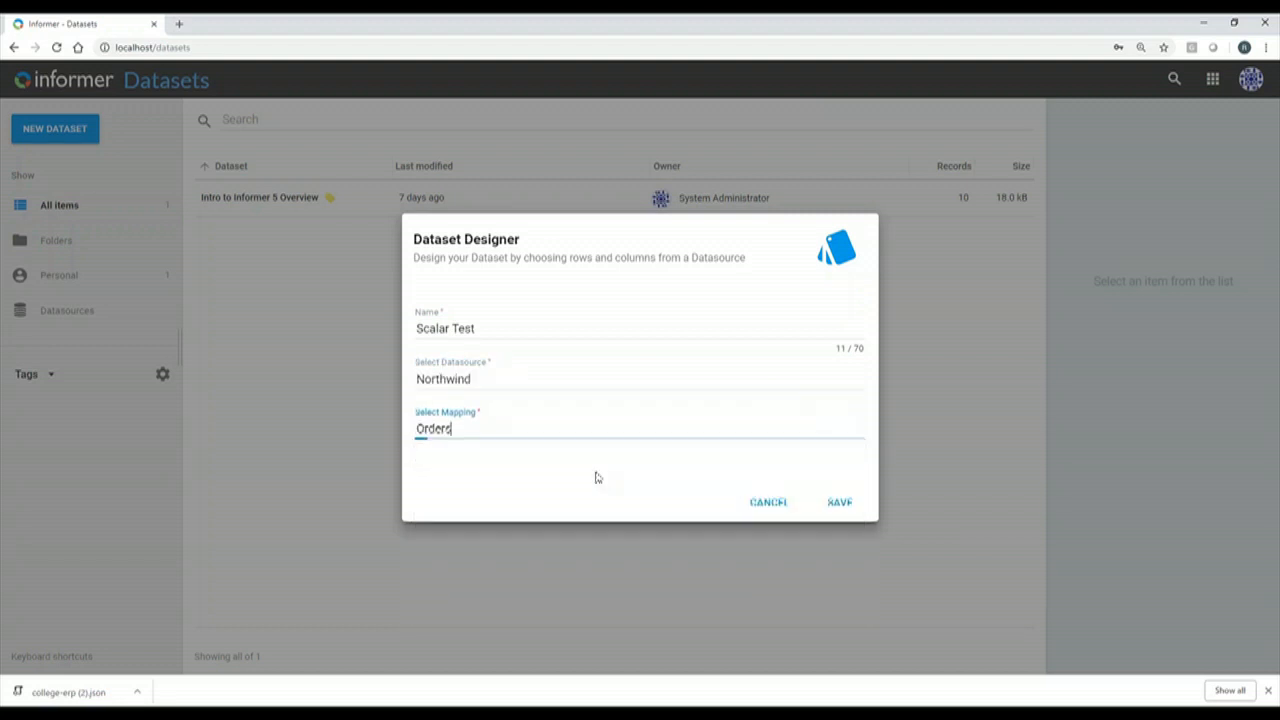
pyautogui.click(838, 508)
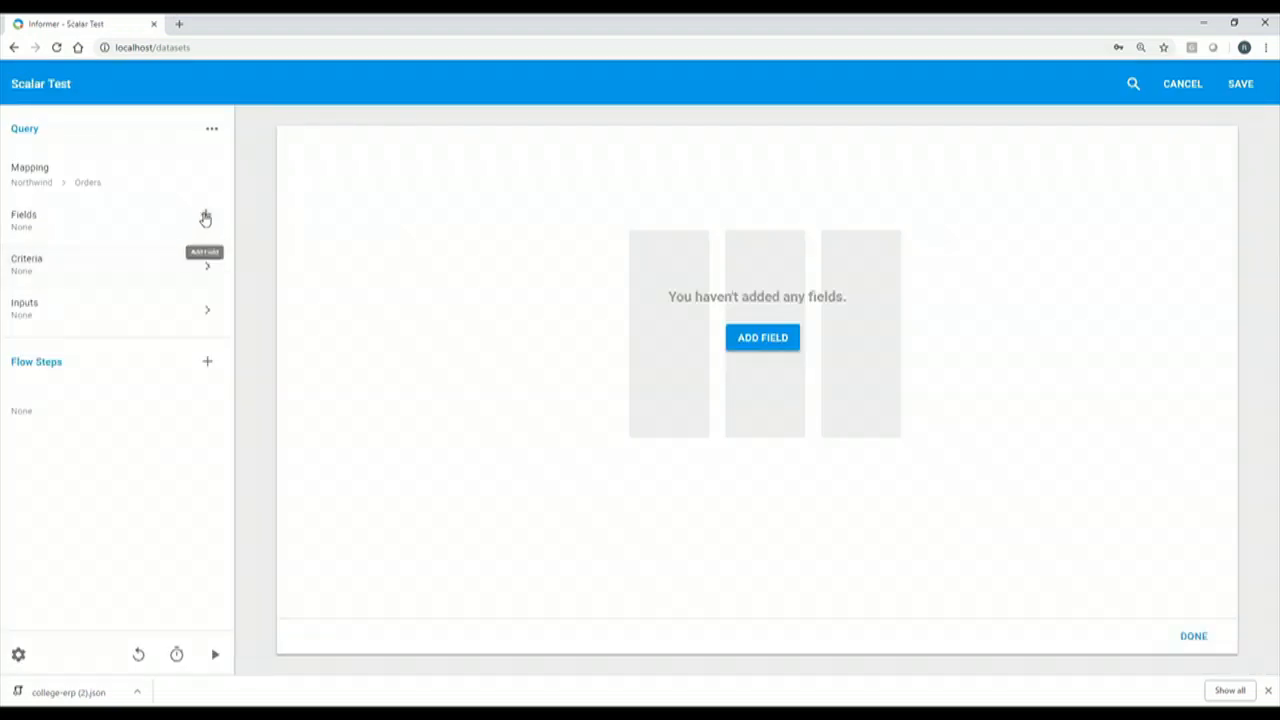
# Add Customer, Order Date, Required Date and Discount, Order, Product, Quantity, Unit Price fields.
pyautogui.click(205, 218)
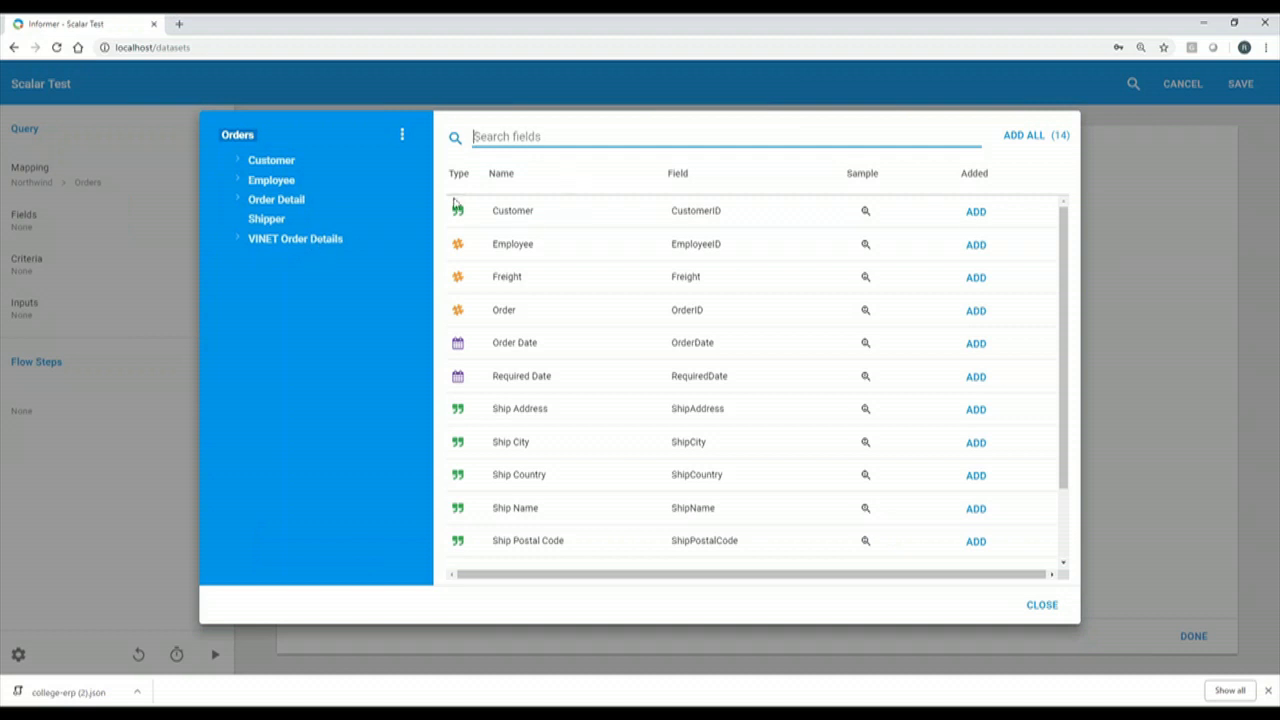
pyautogui.click(522, 218)
pyautogui.click(522, 216)
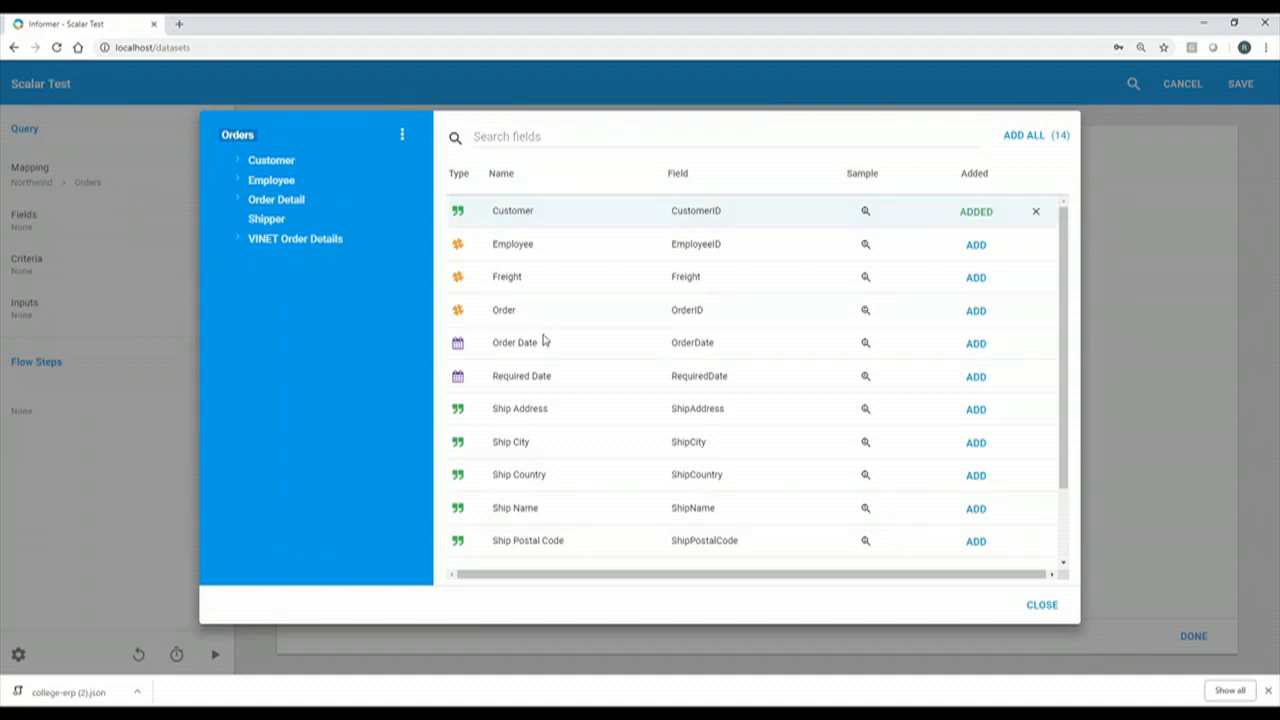
pyautogui.click(543, 344)
pyautogui.click(507, 383)
pyautogui.click(336, 241)
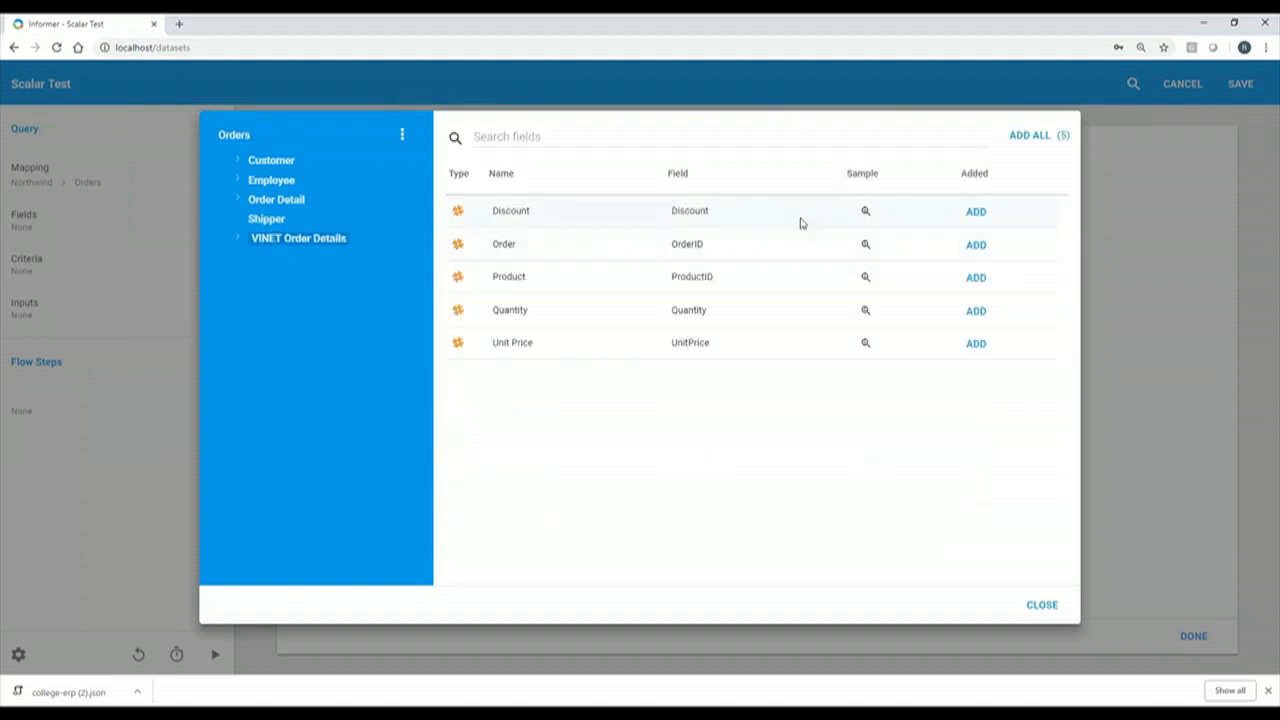
pyautogui.click(1039, 135)
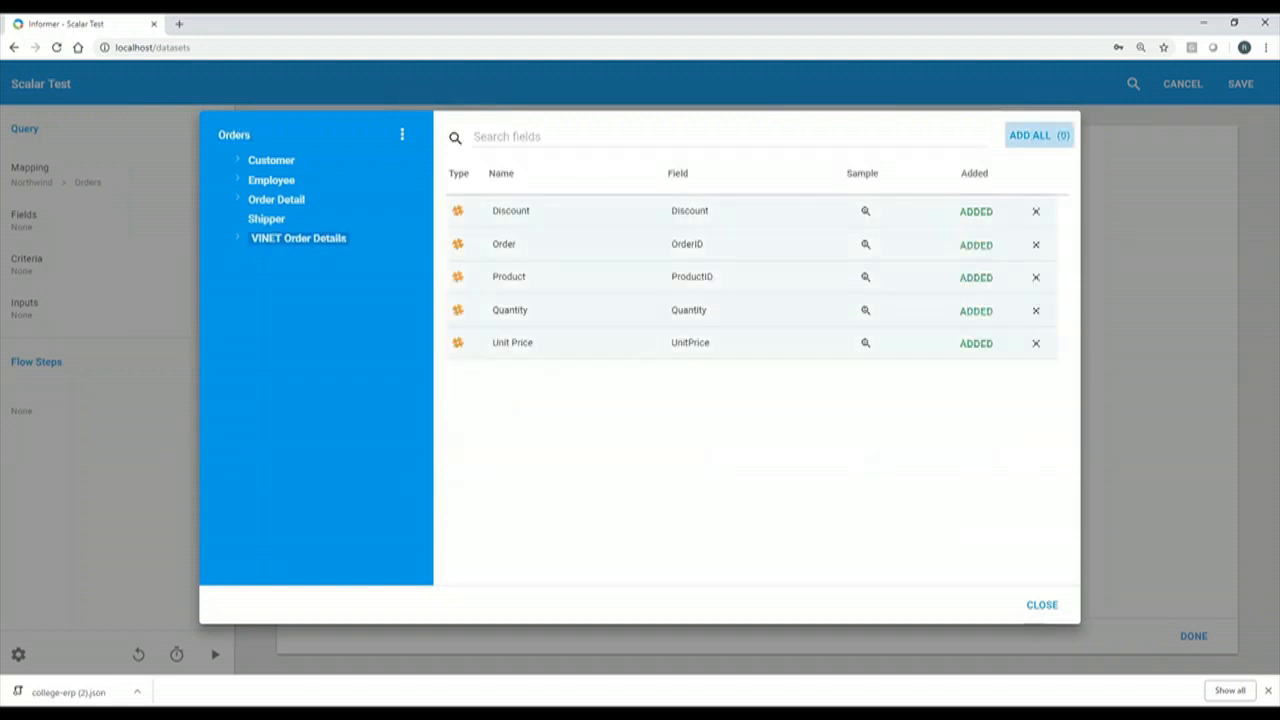
pyautogui.click(1044, 605)
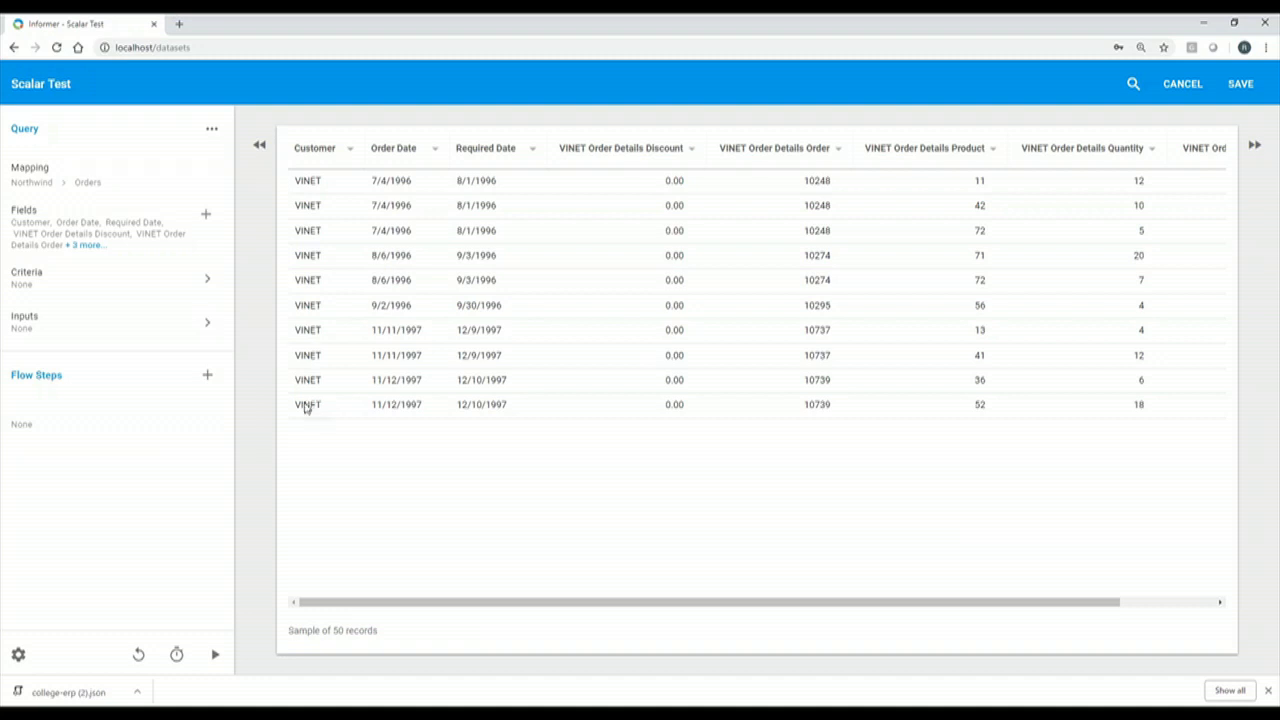
# Add Product Name from VINET Order Details › Product to the Scalar Test fields.
pyautogui.click(207, 219)
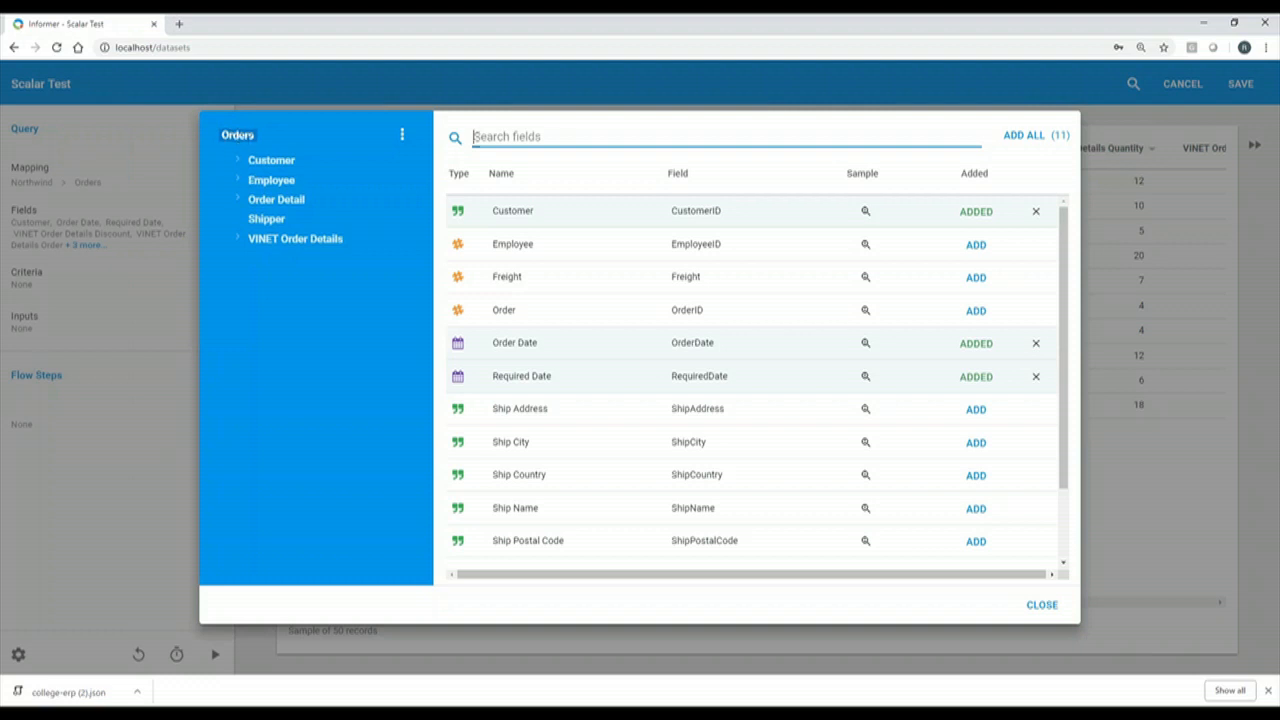
pyautogui.click(265, 202)
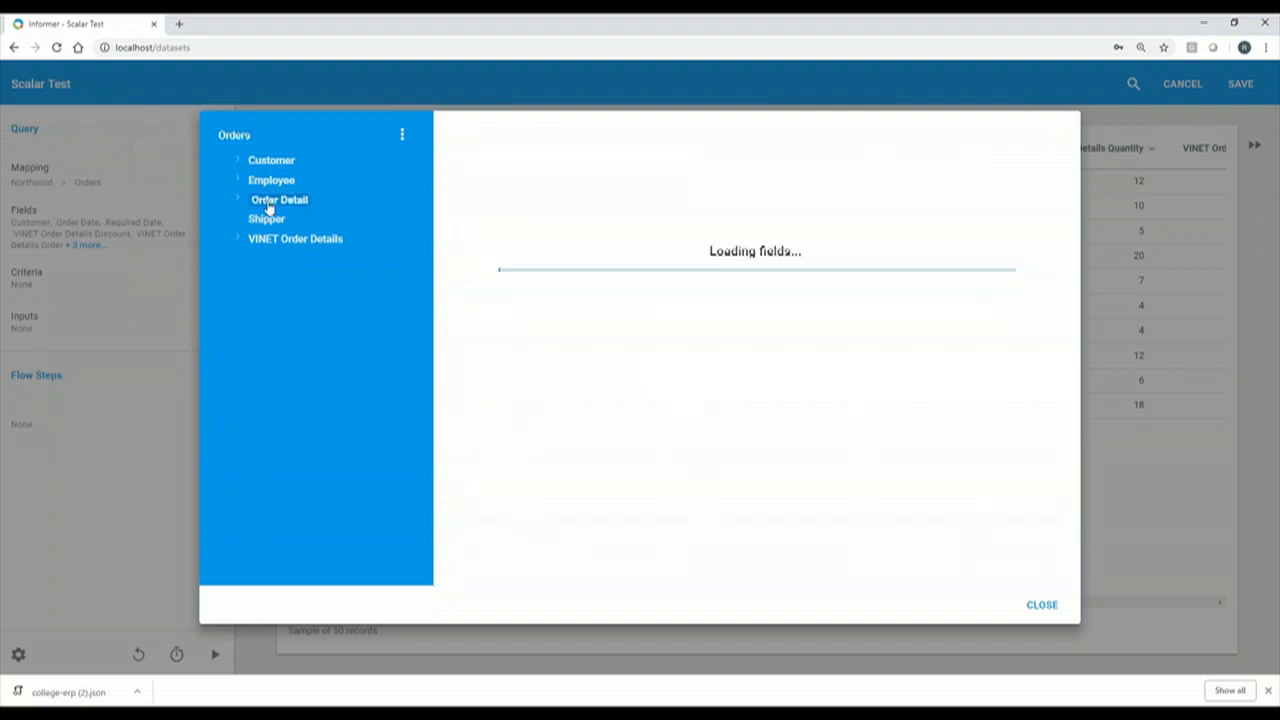
pyautogui.click(240, 199)
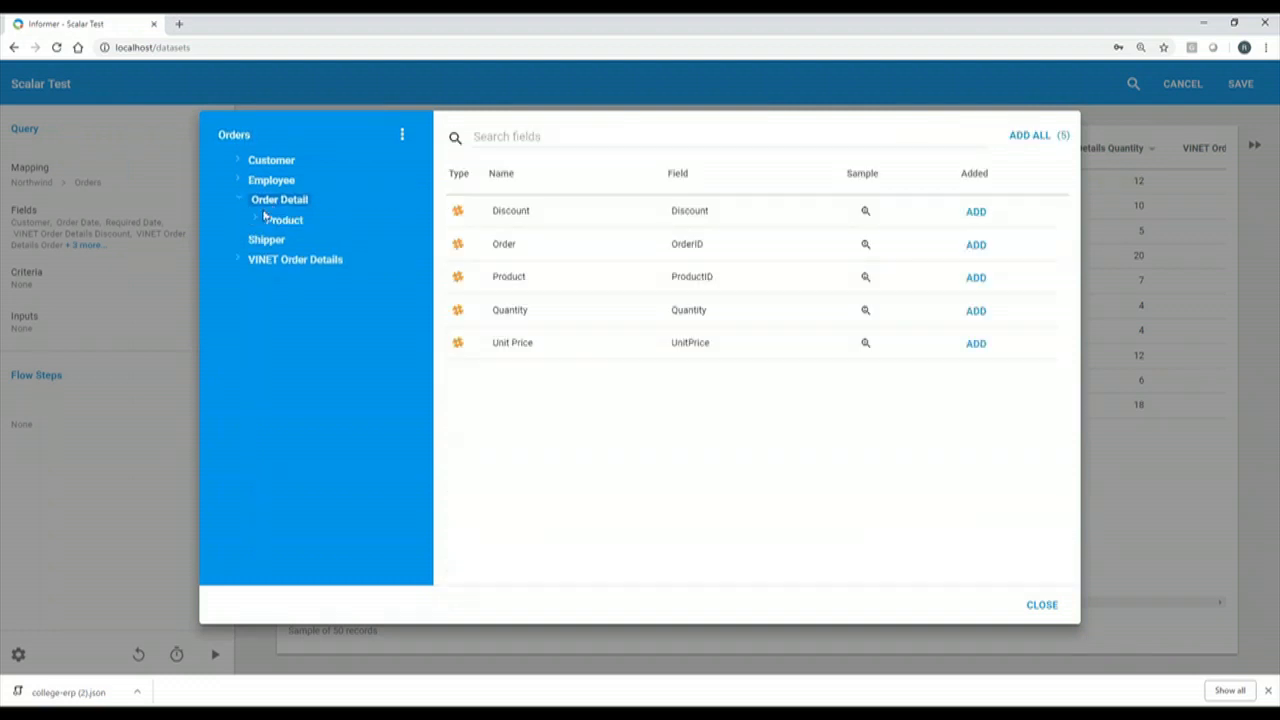
pyautogui.click(240, 262)
pyautogui.click(281, 282)
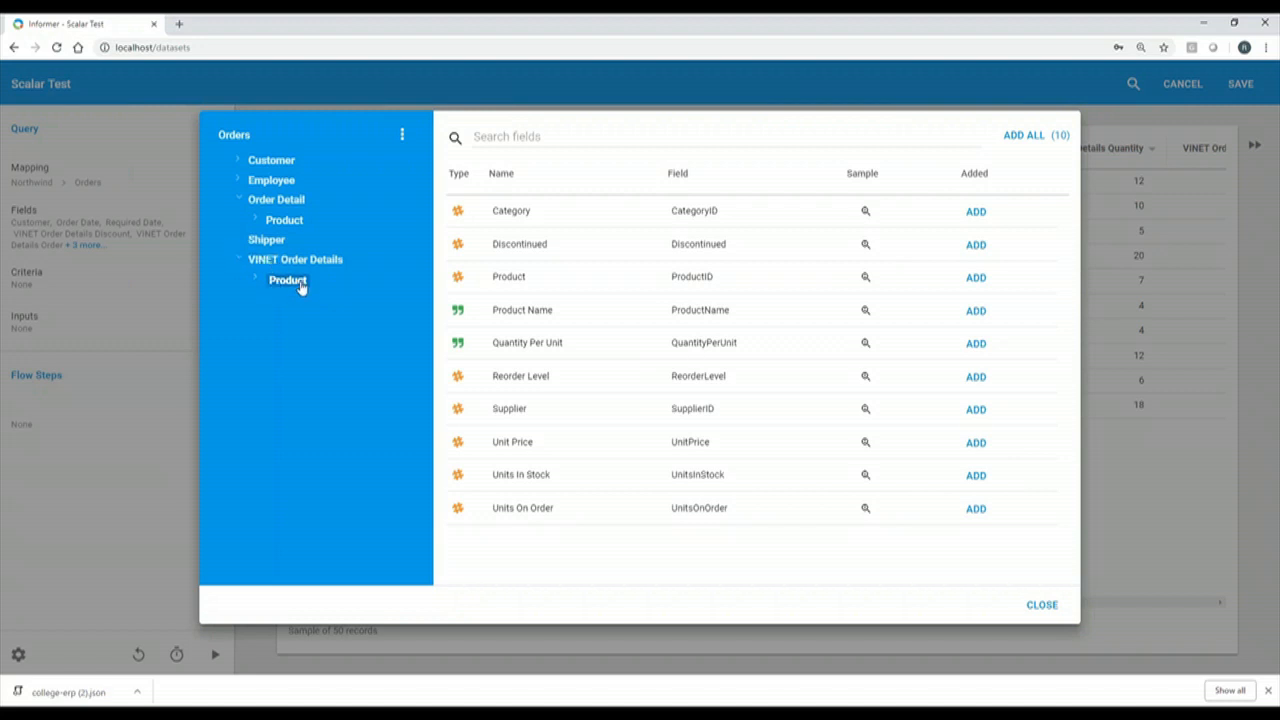
pyautogui.click(968, 313)
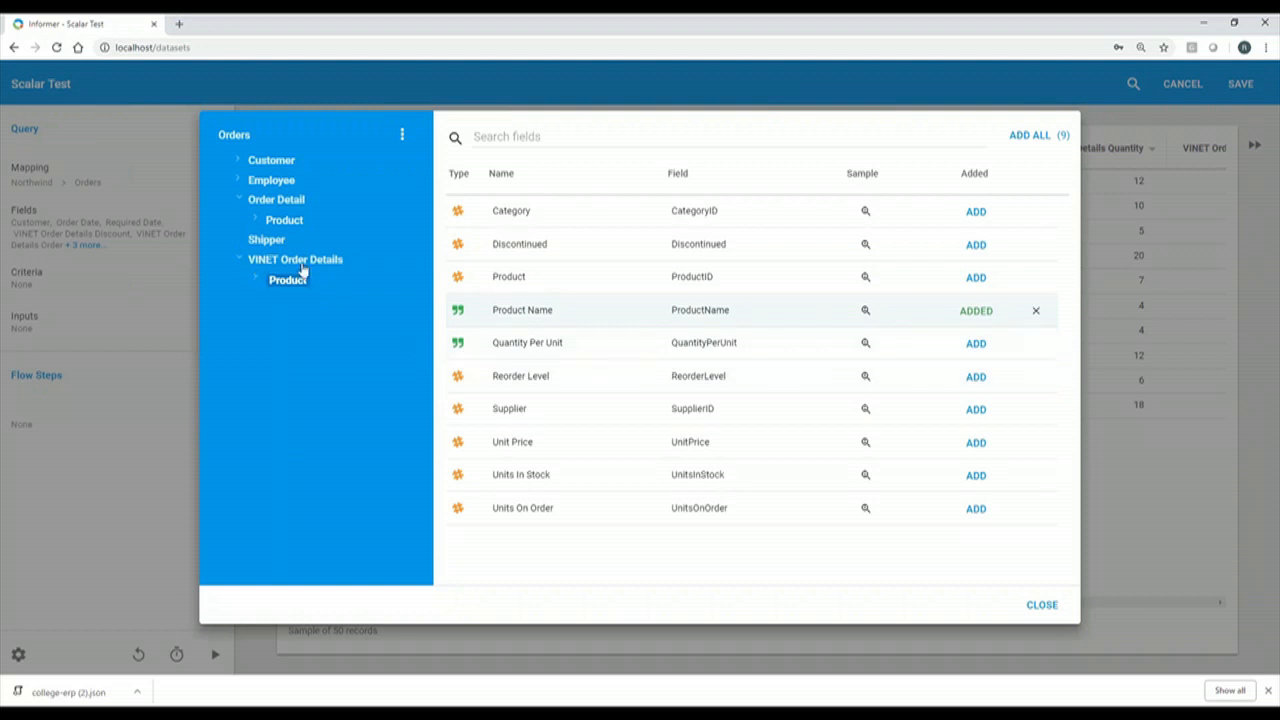
pyautogui.click(1036, 606)
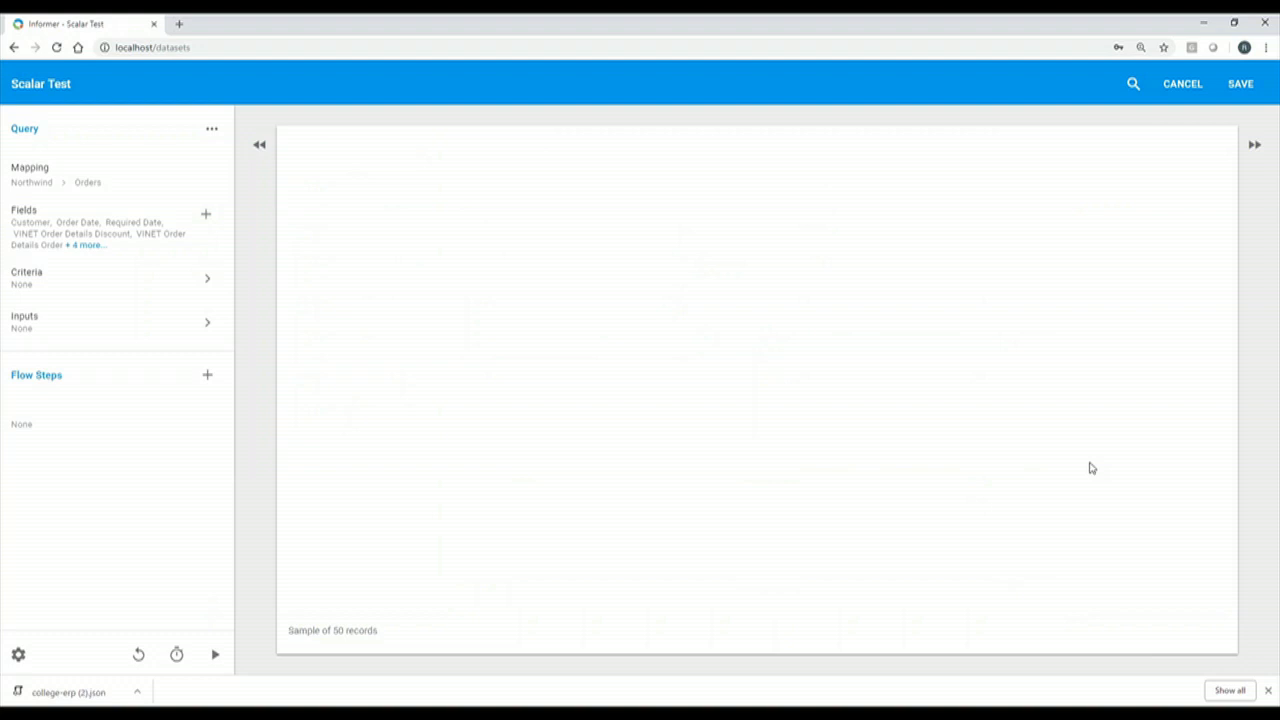
pyautogui.moveTo(1031, 606); pyautogui.dragTo(1246, 608)
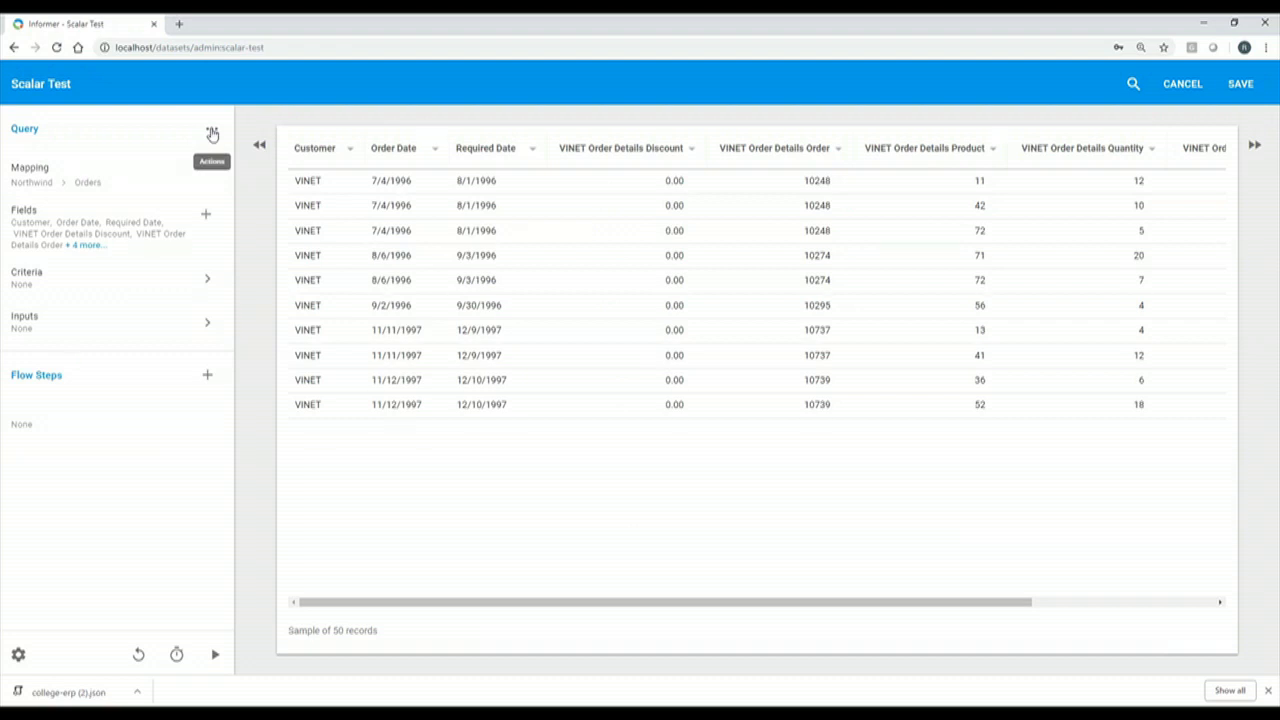
pyautogui.click(208, 218)
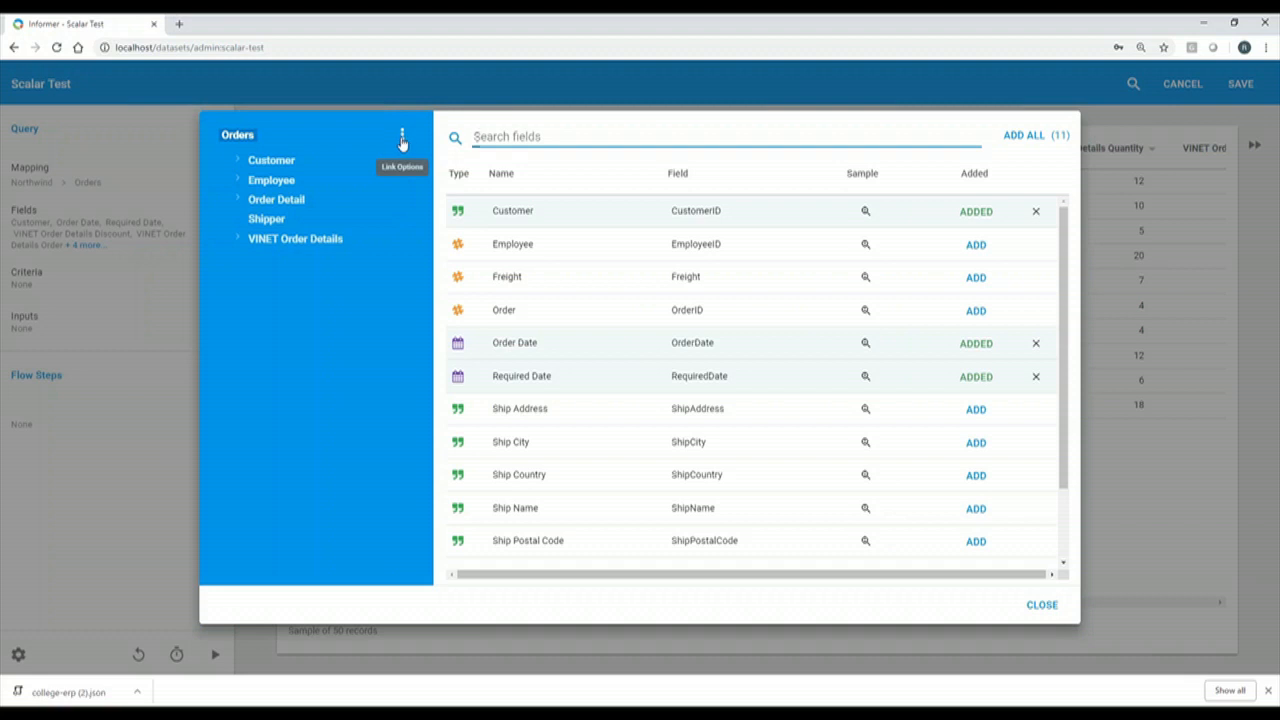
pyautogui.click(402, 140)
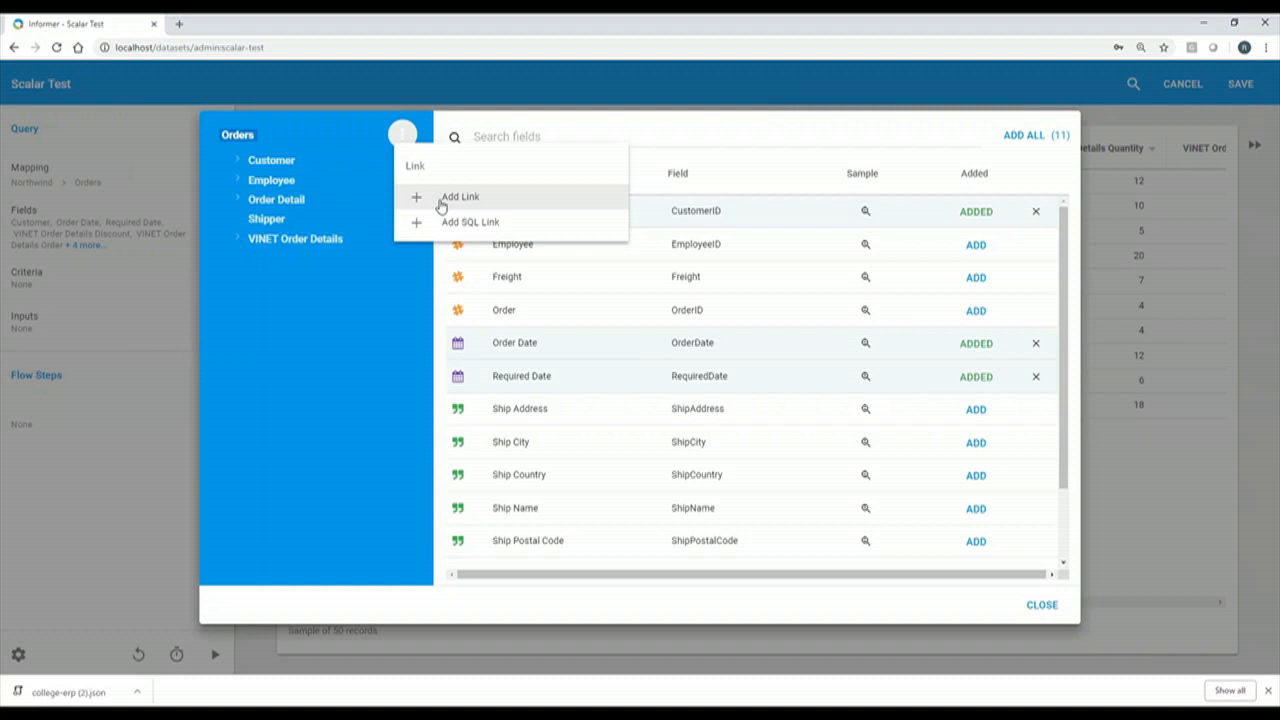
pyautogui.click(402, 135)
pyautogui.click(1045, 606)
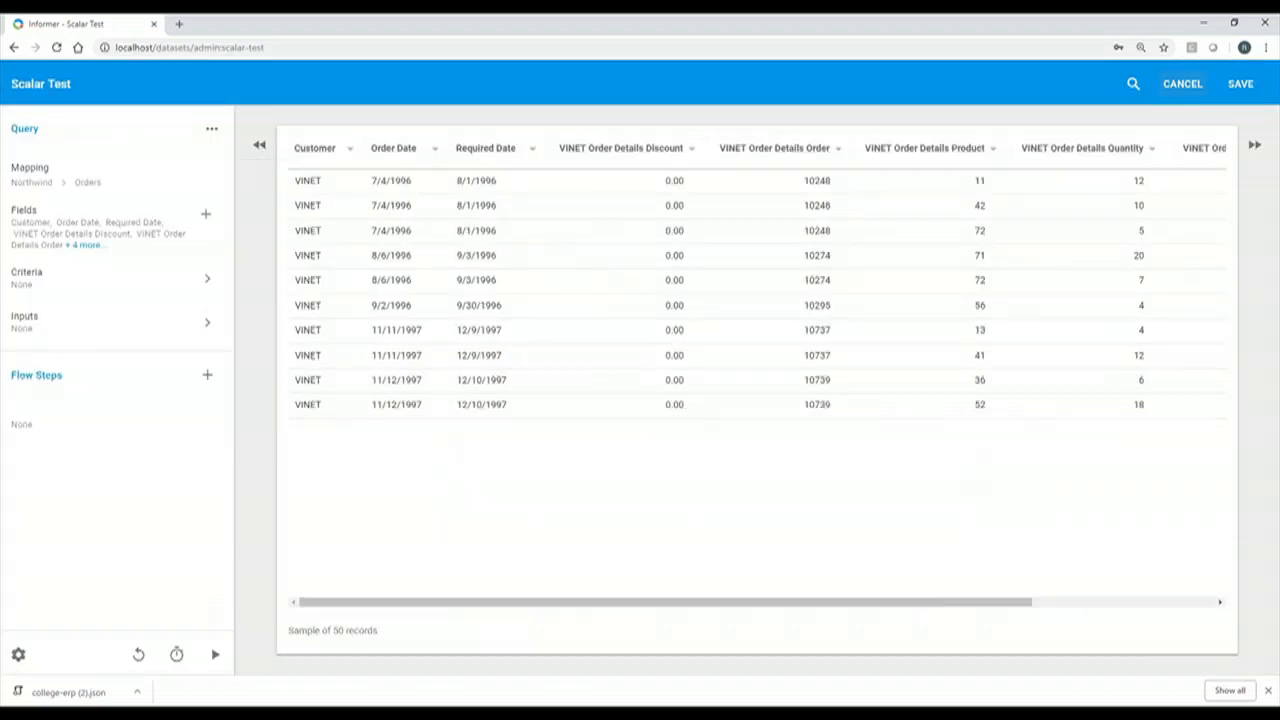
# Discard the Scalar Test edits, go to Northwind's Links page and start a new link.
pyautogui.click(1184, 89)
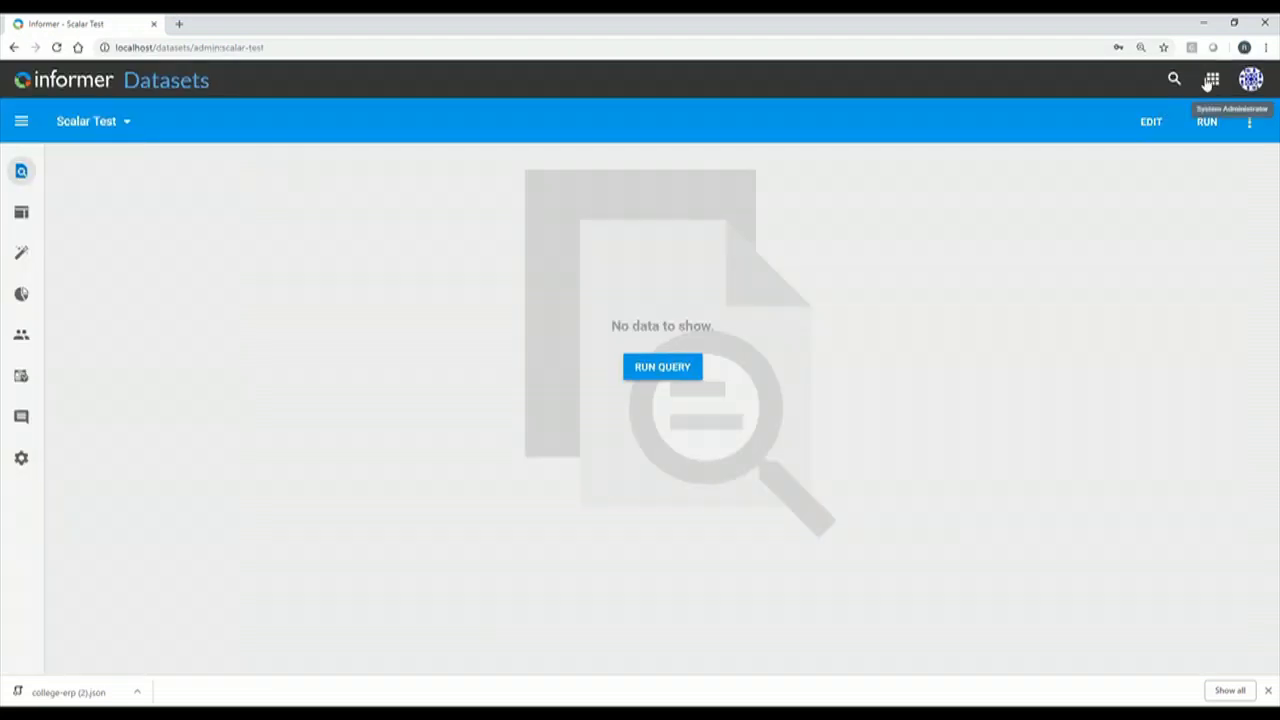
pyautogui.click(1212, 78)
pyautogui.click(1078, 200)
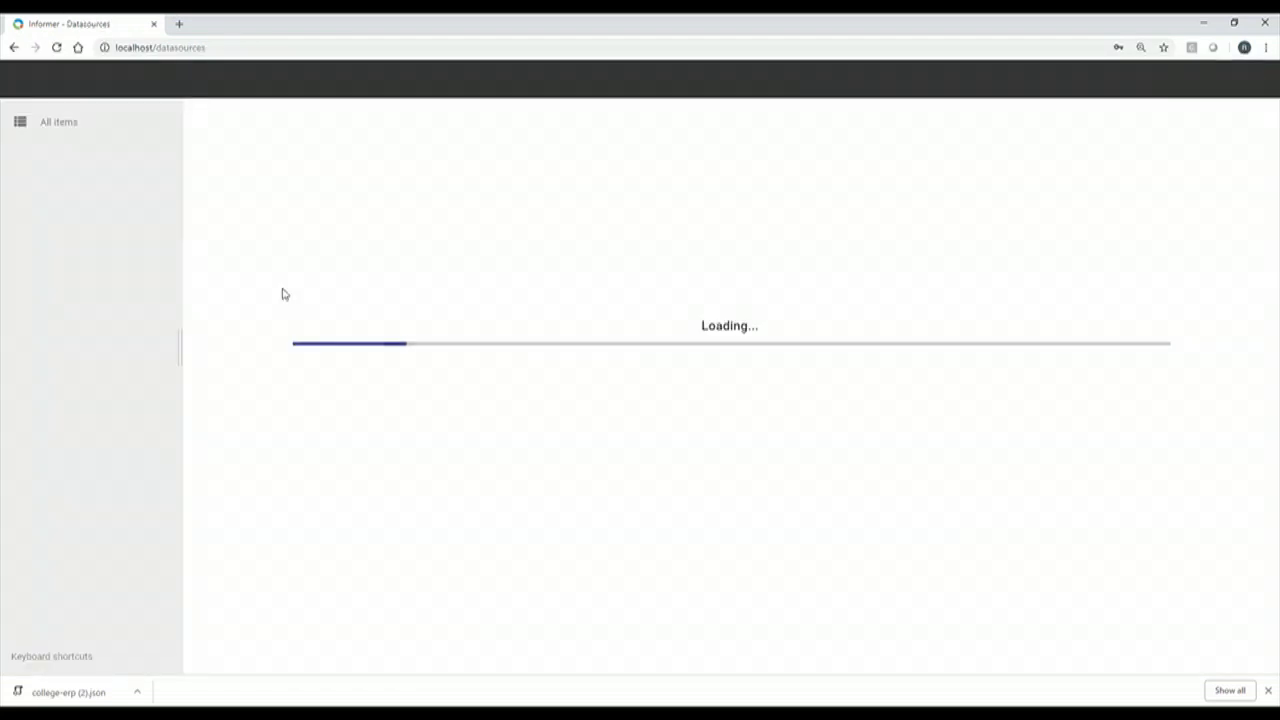
pyautogui.doubleClick(284, 204)
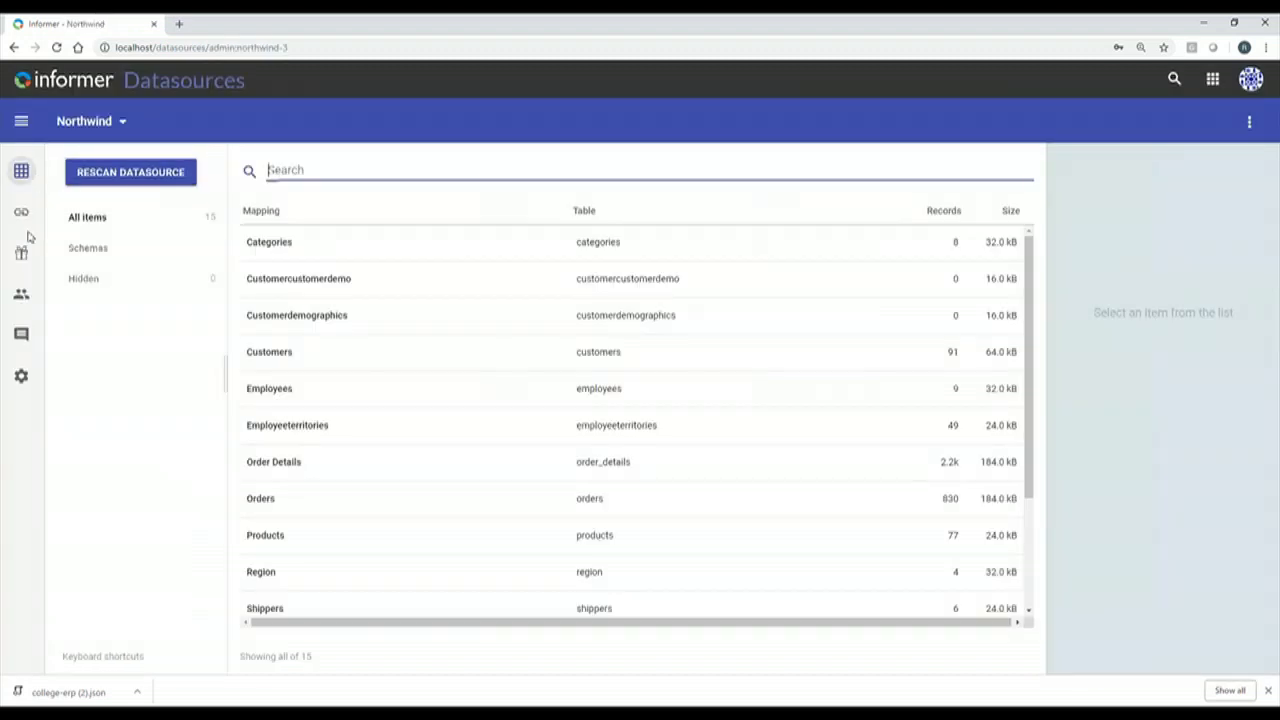
pyautogui.click(26, 216)
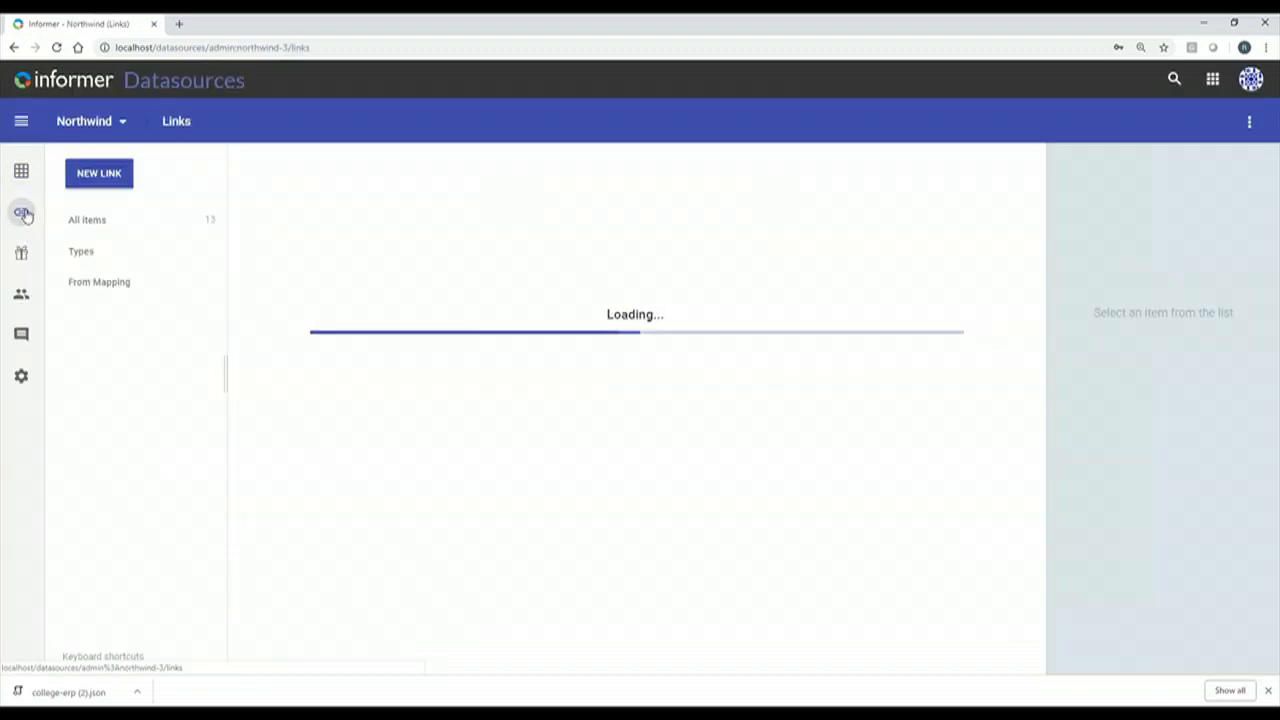
pyautogui.click(99, 173)
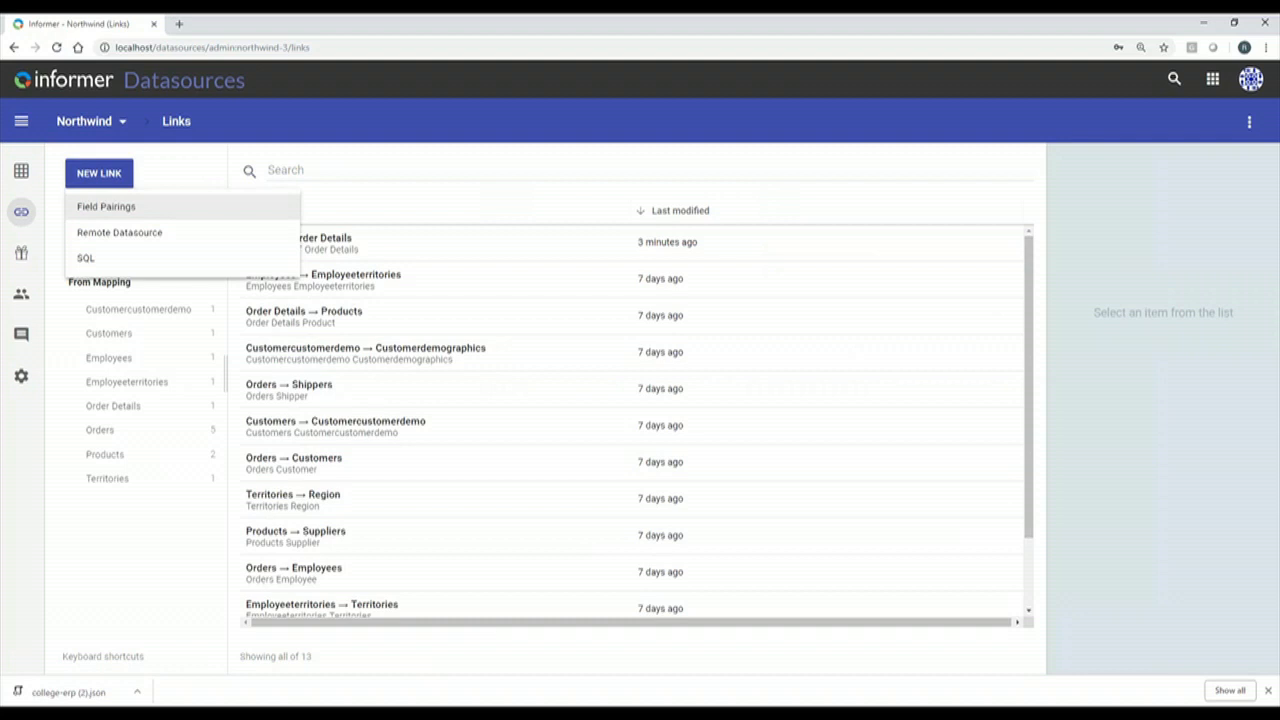
# Start a remote link from Northwind's employees mapping to College ERP's person mapping.
pyautogui.click(120, 236)
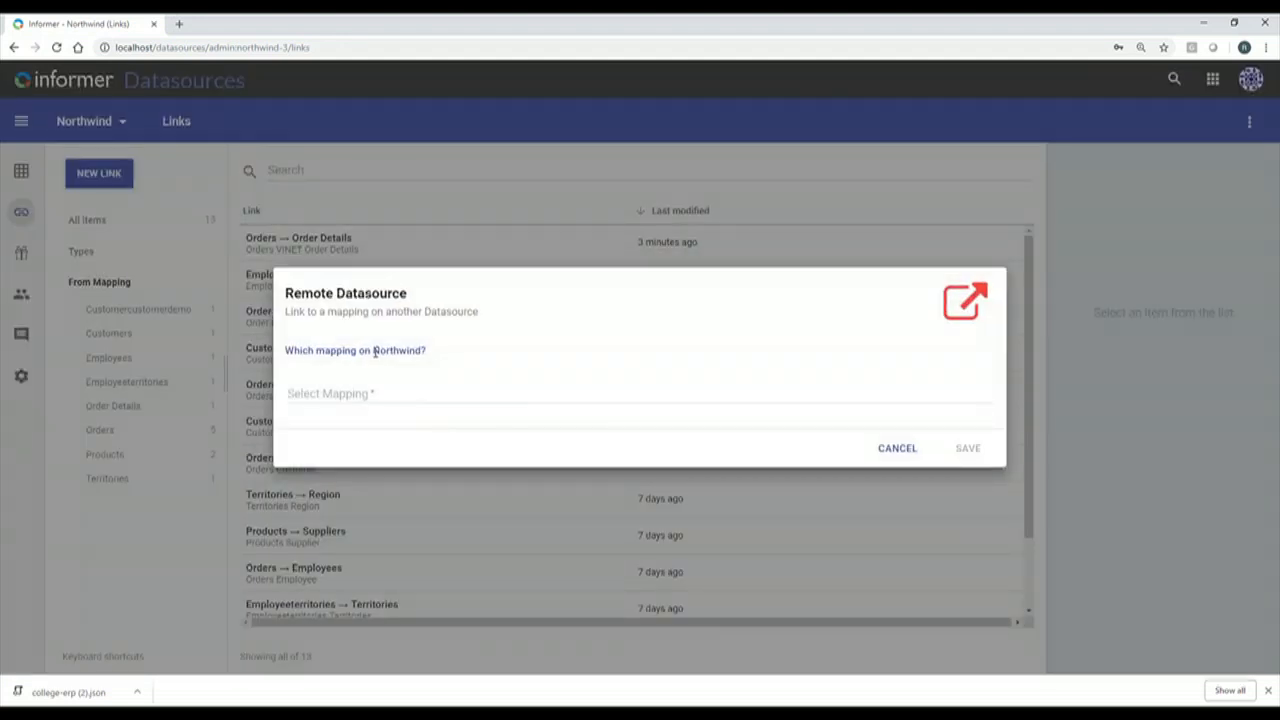
pyautogui.click(364, 393)
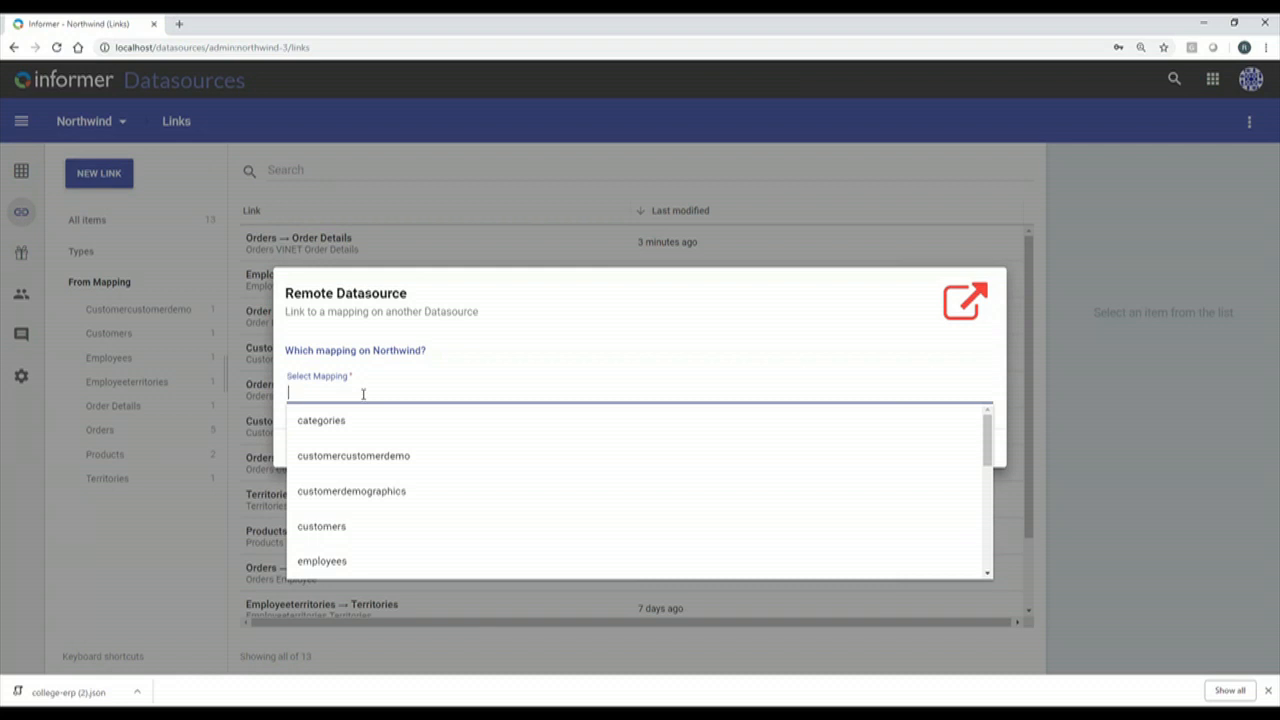
pyautogui.click(386, 574)
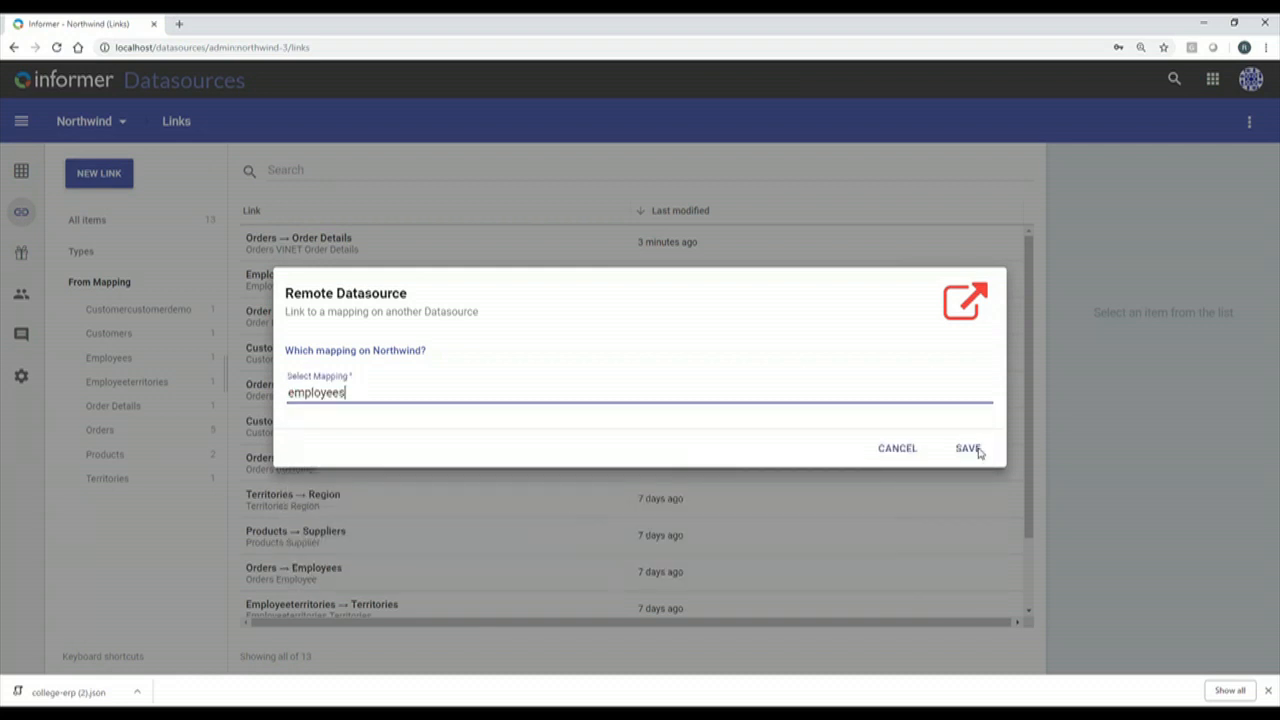
pyautogui.click(359, 437)
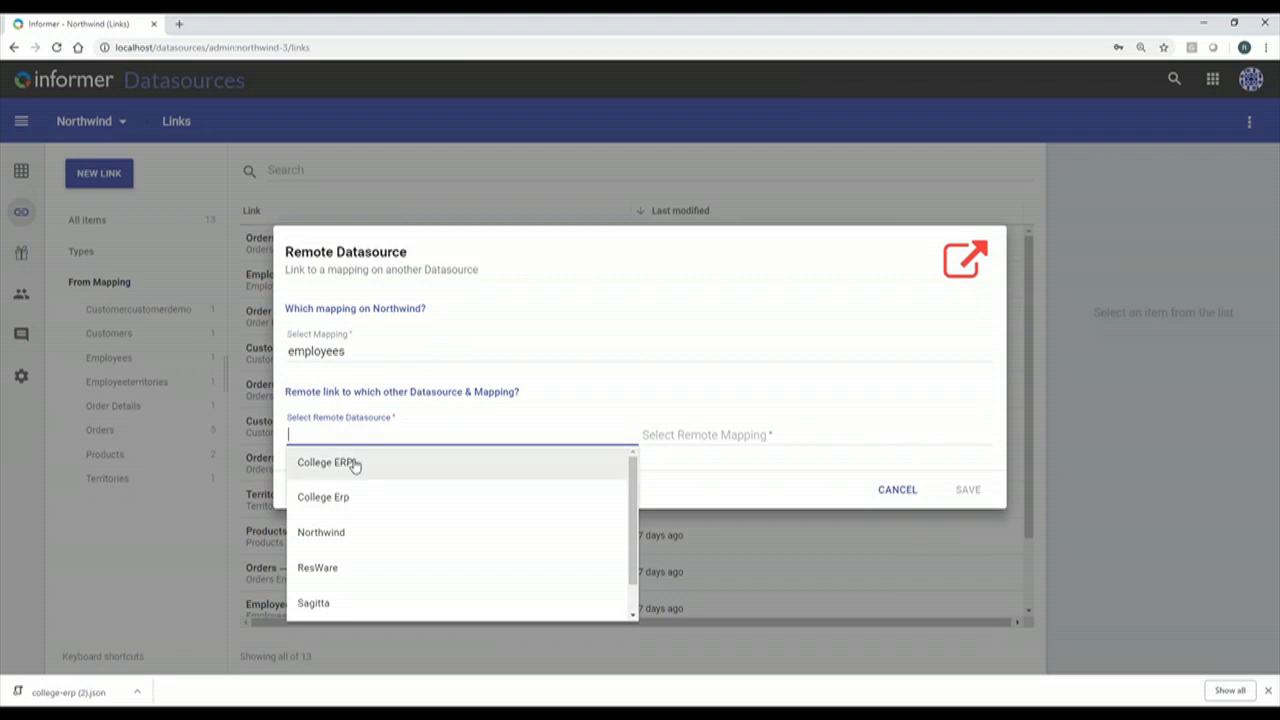
pyautogui.click(354, 463)
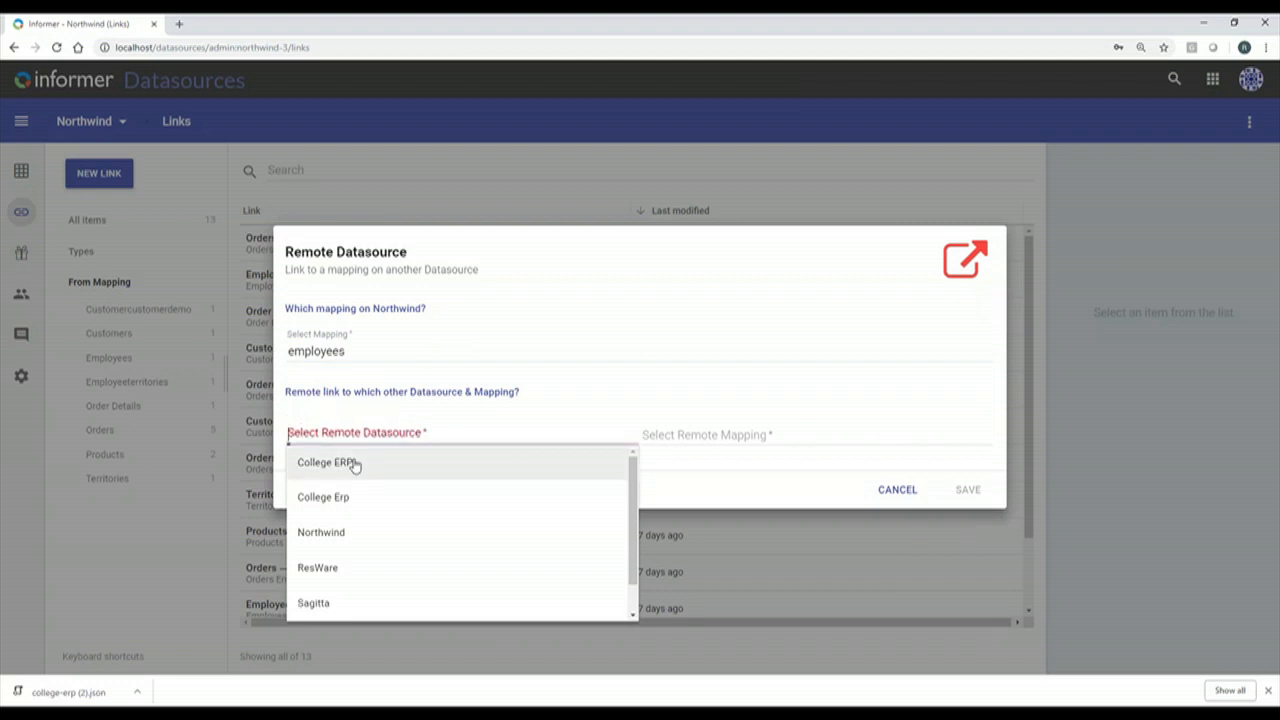
pyautogui.click(766, 434)
pyautogui.write('person')
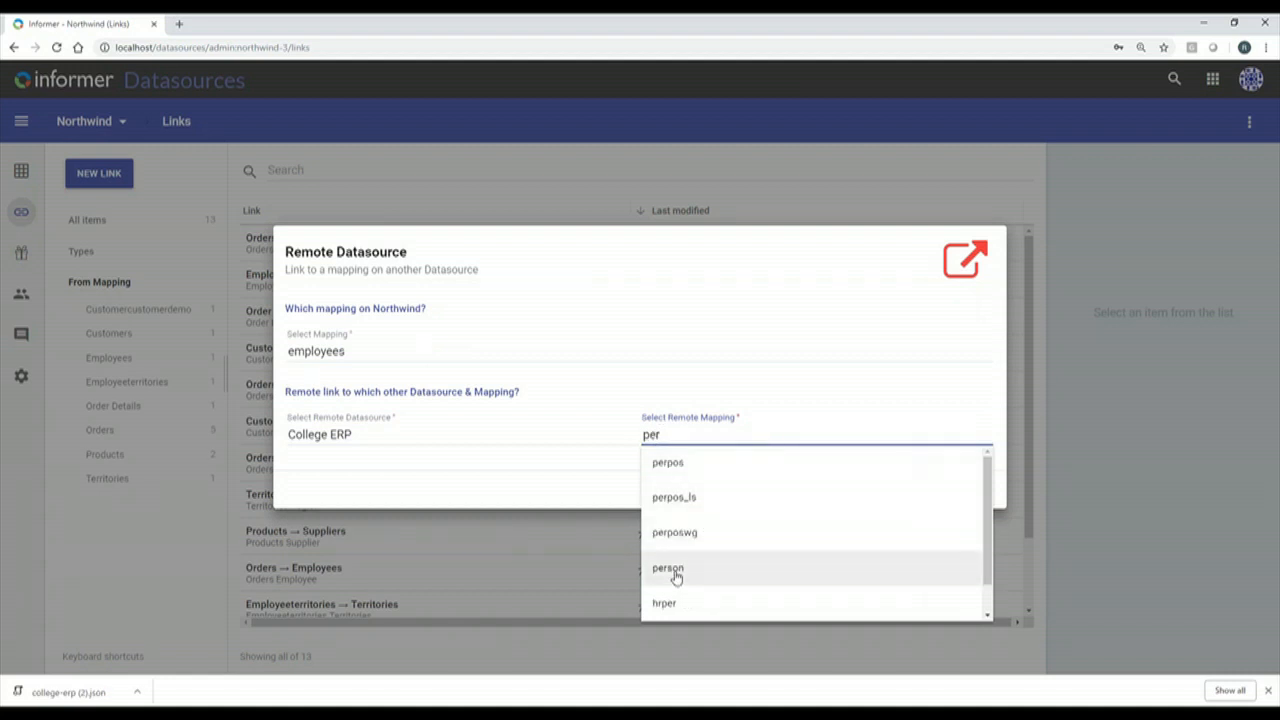
pyautogui.click(676, 571)
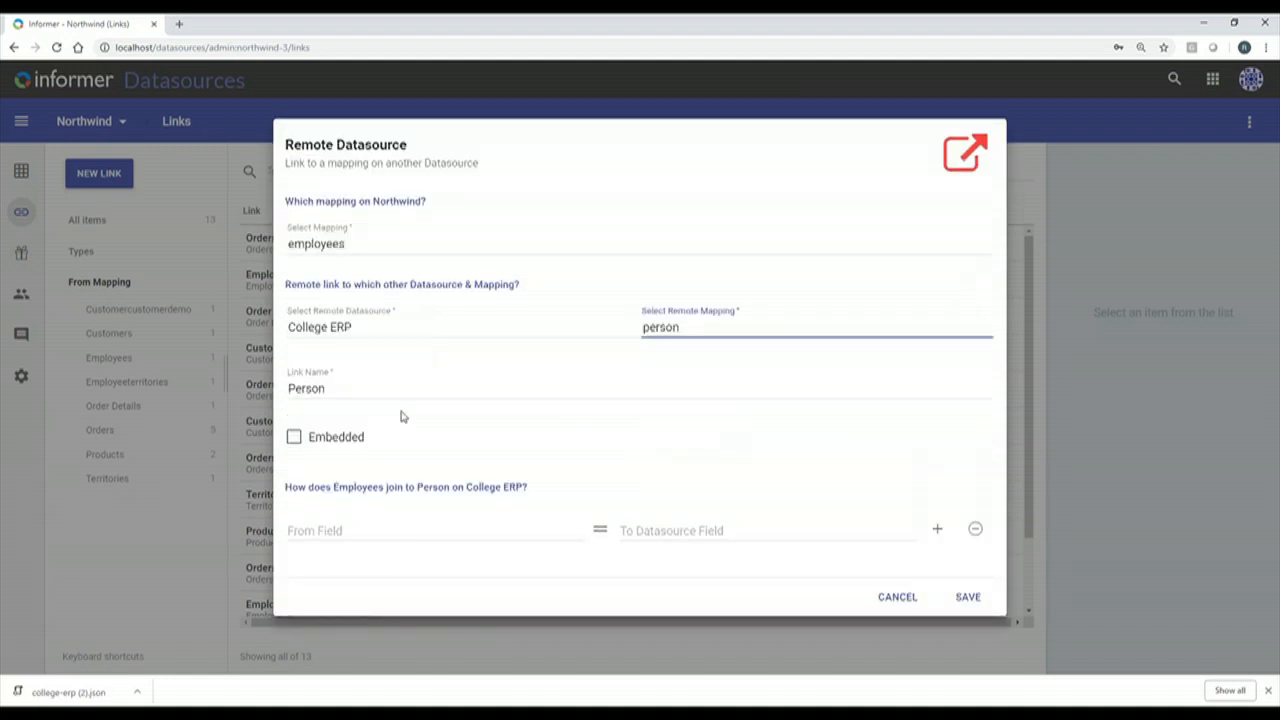
# Join the employees Employee field to person Id and save the remote link.
pyautogui.click(331, 530)
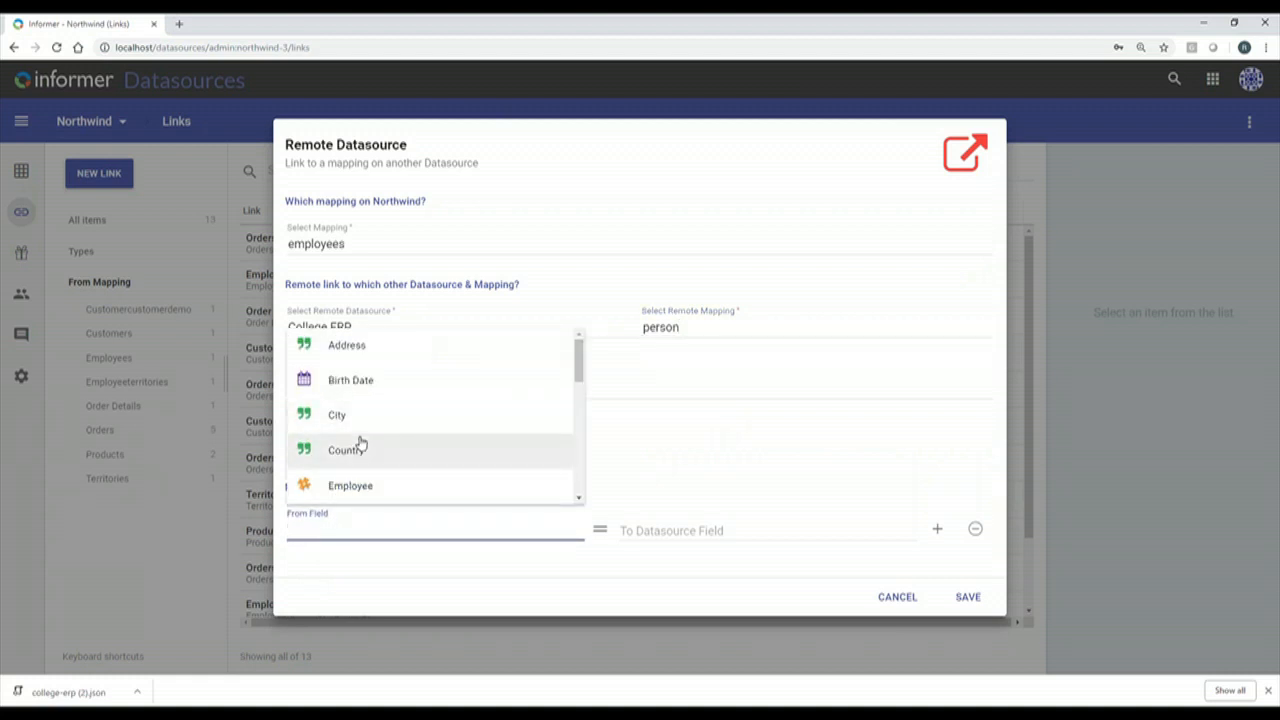
pyautogui.click(370, 487)
pyautogui.click(772, 530)
pyautogui.scroll(-3, 781, 453)
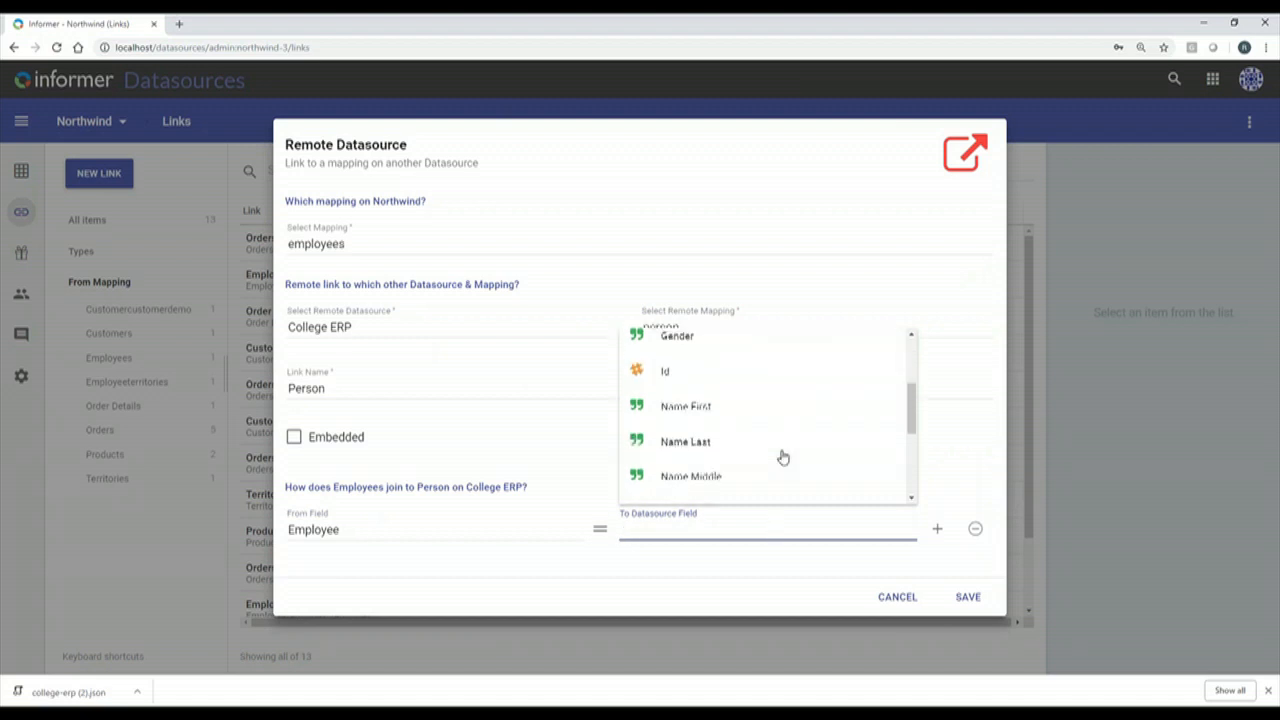
pyautogui.click(711, 371)
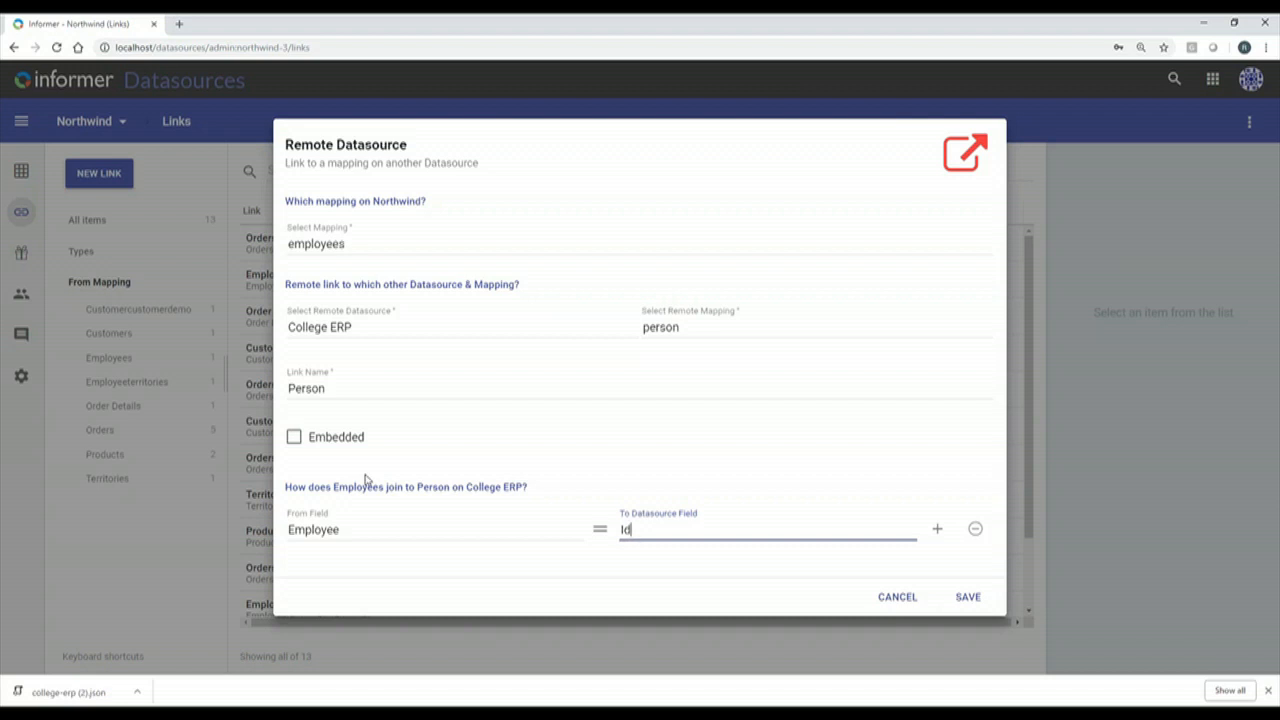
pyautogui.click(967, 597)
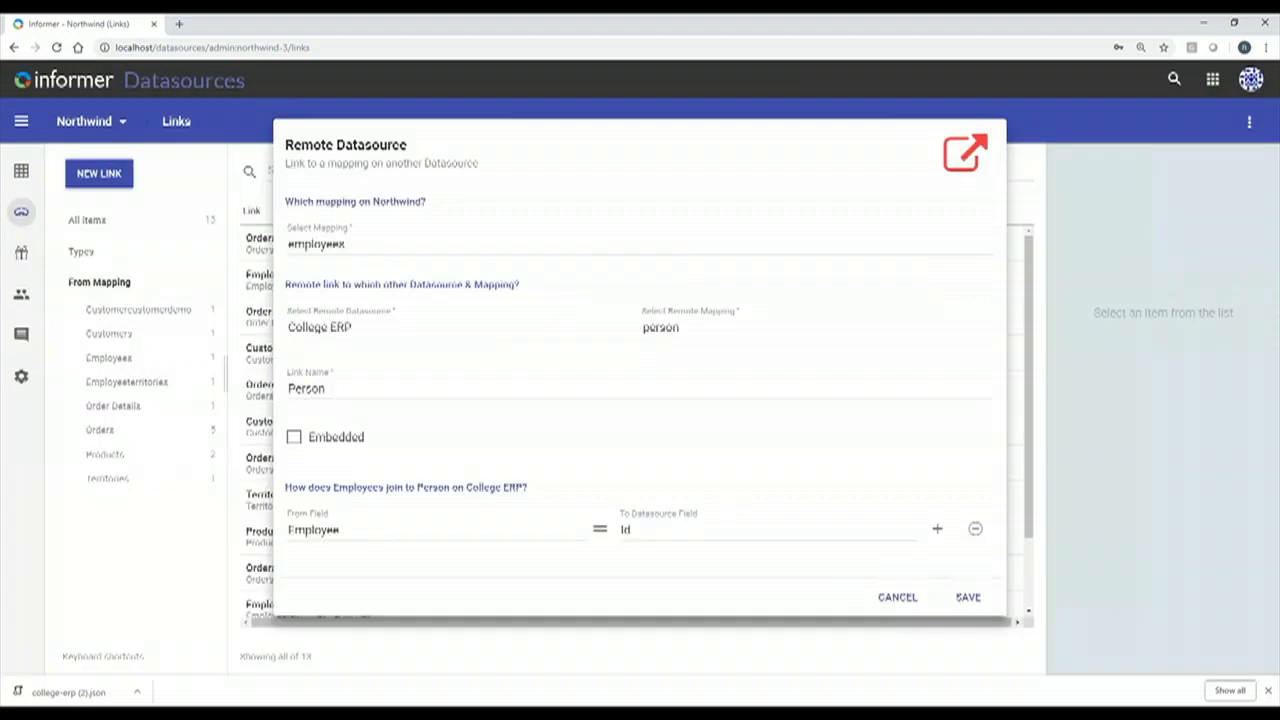
pyautogui.click(1212, 78)
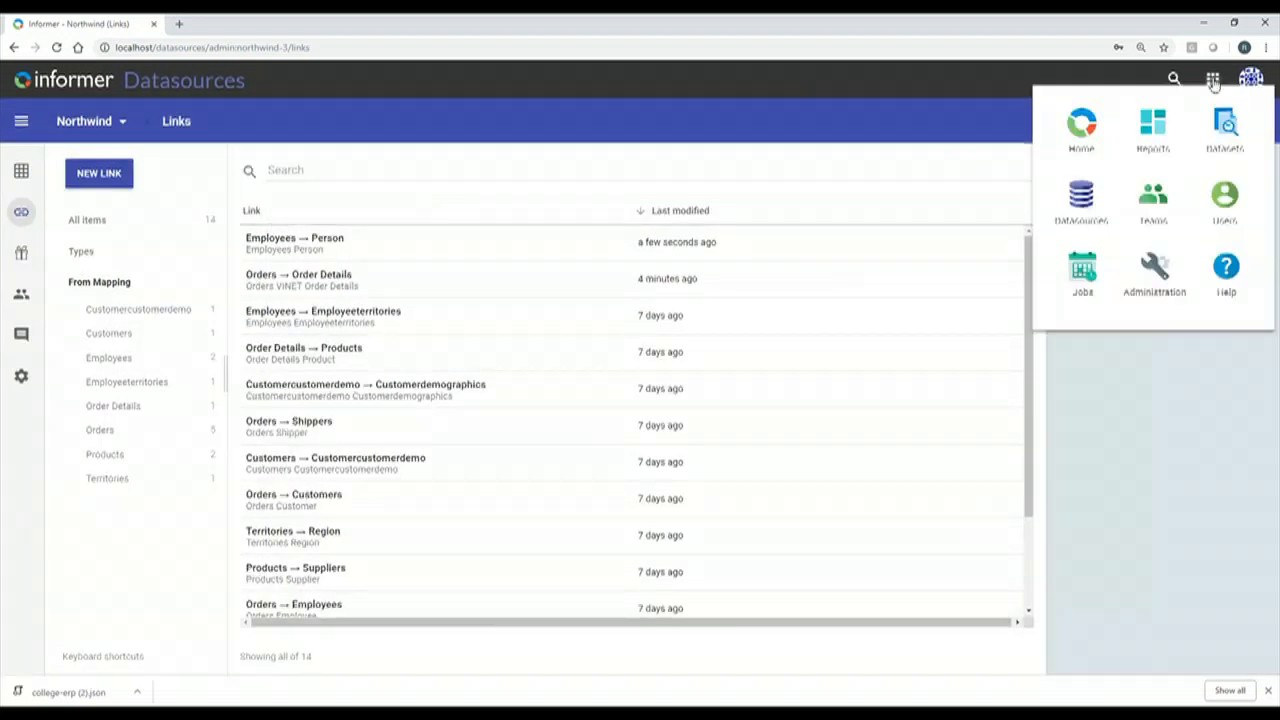
# Open Datasets in a new tab and start a Dataset Designer dataset named 'Remote Test'.
pyautogui.rightClick(1220, 135)
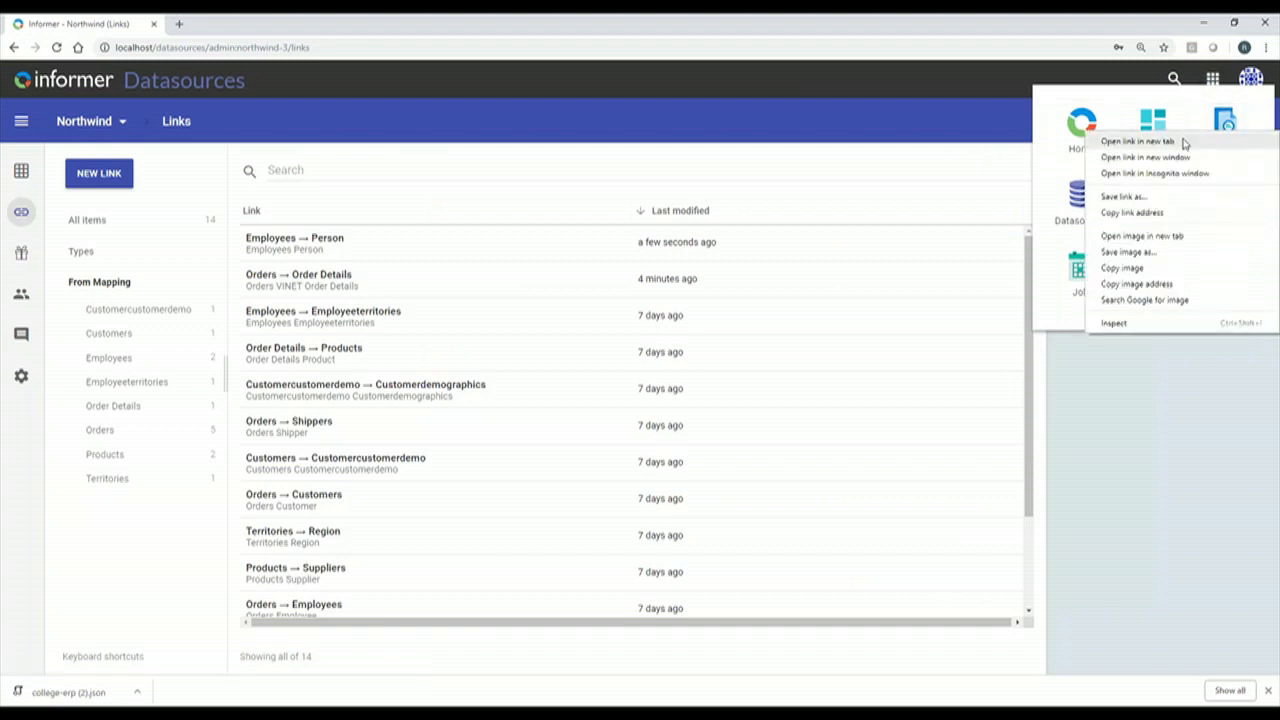
pyautogui.click(1183, 139)
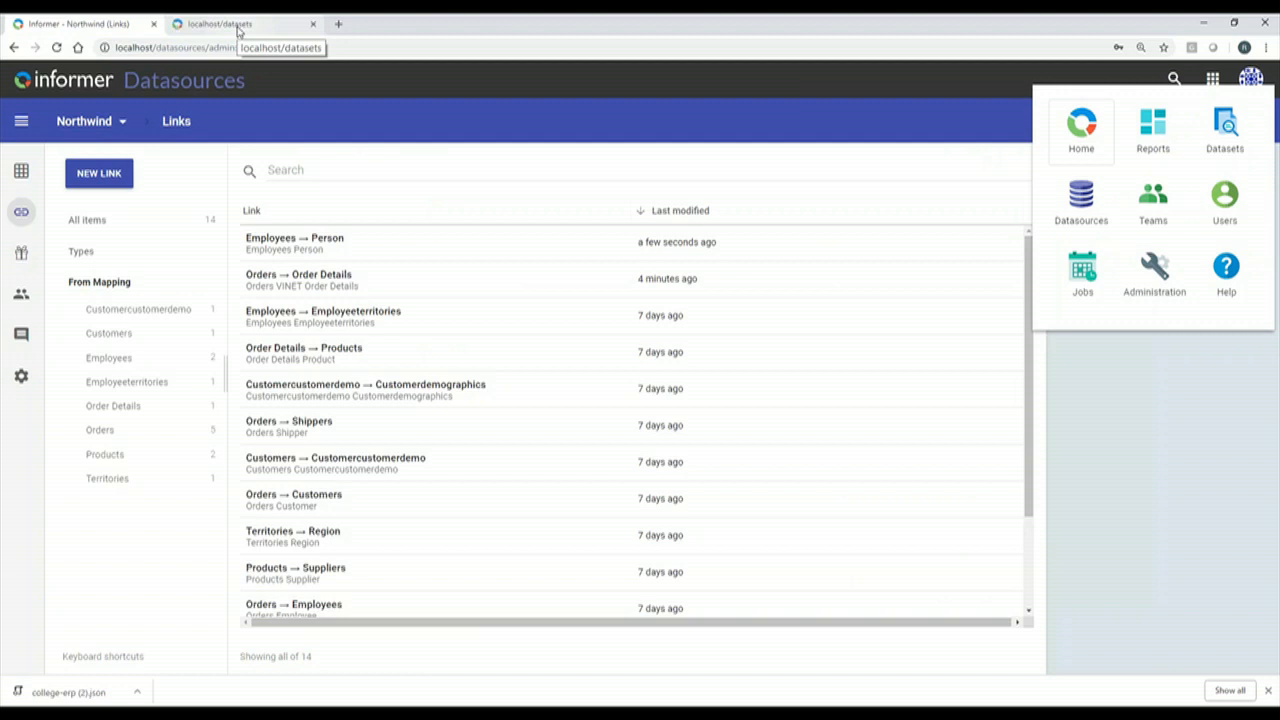
pyautogui.click(236, 28)
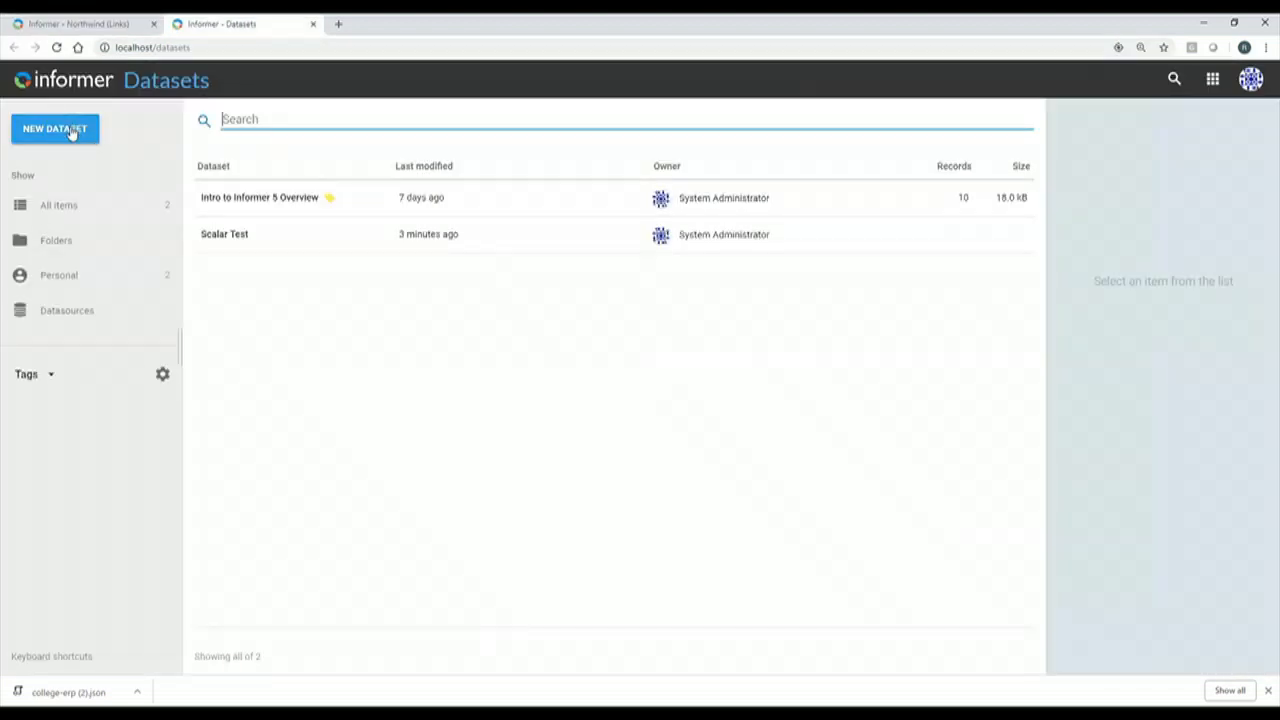
pyautogui.click(72, 130)
pyautogui.click(152, 164)
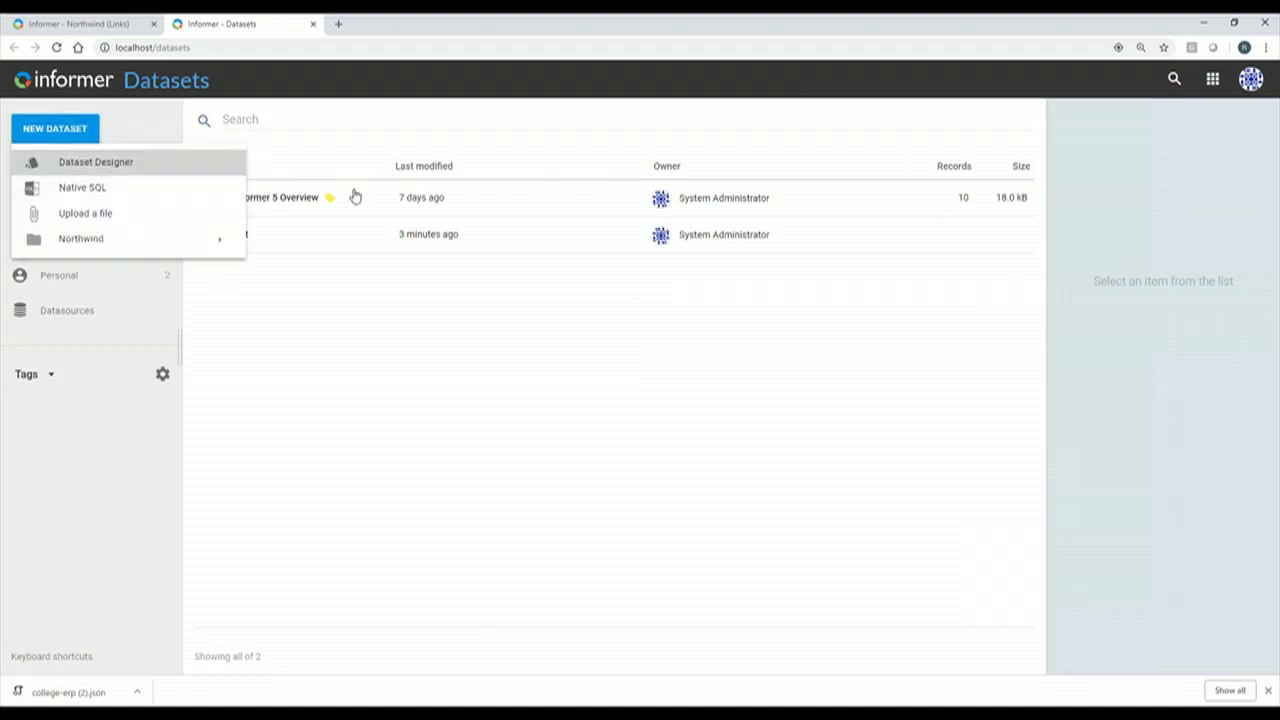
pyautogui.write('Remote Test')
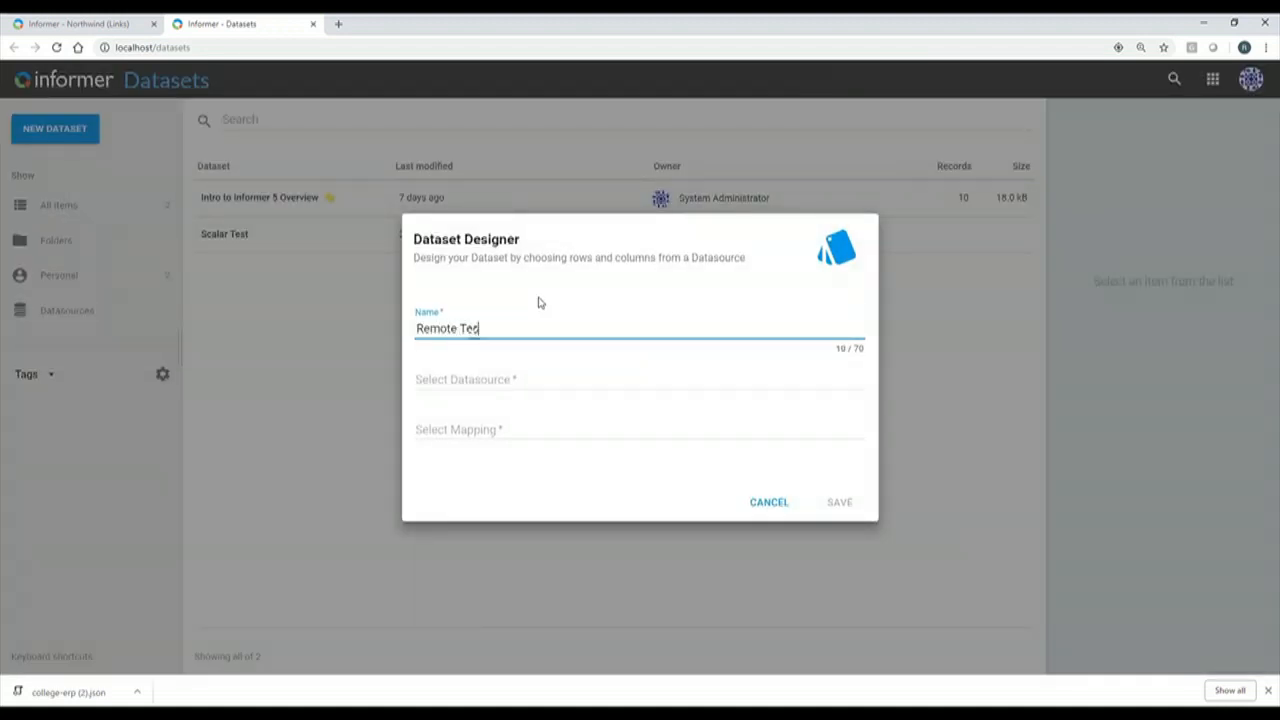
# Base the dataset on Northwind's Employees mapping and save it.
pyautogui.click(520, 380)
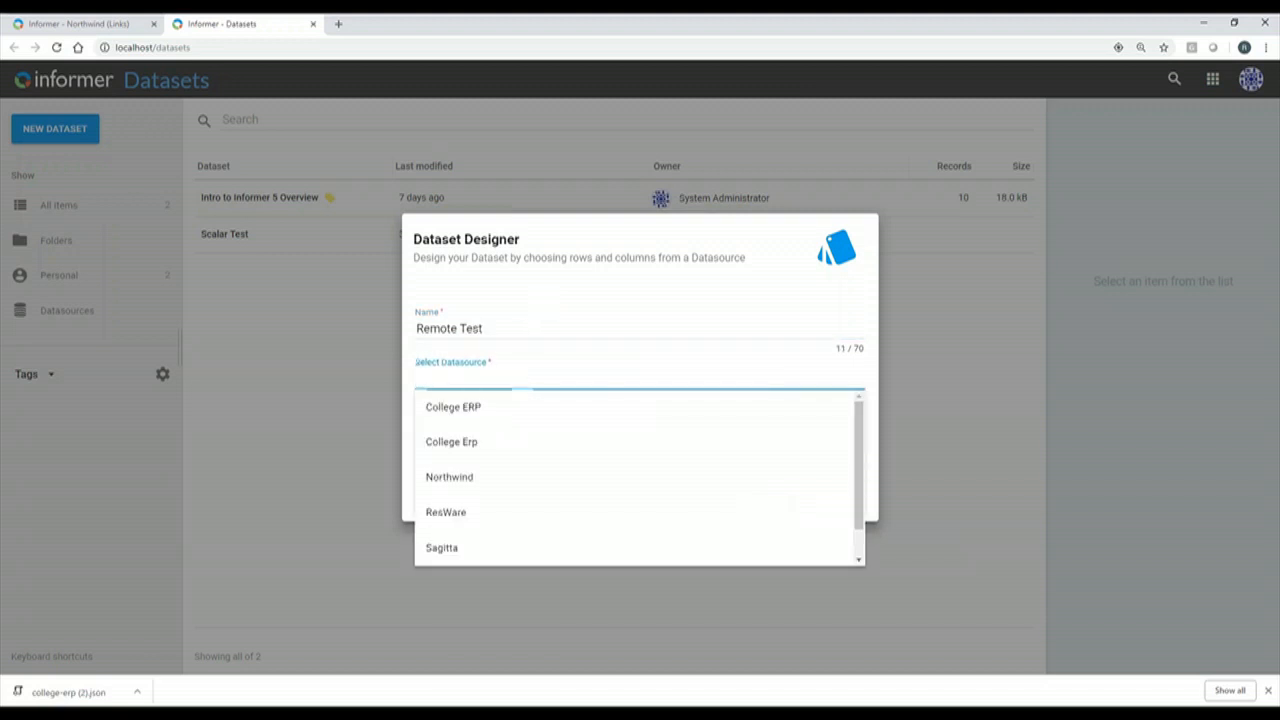
pyautogui.click(516, 468)
pyautogui.click(523, 430)
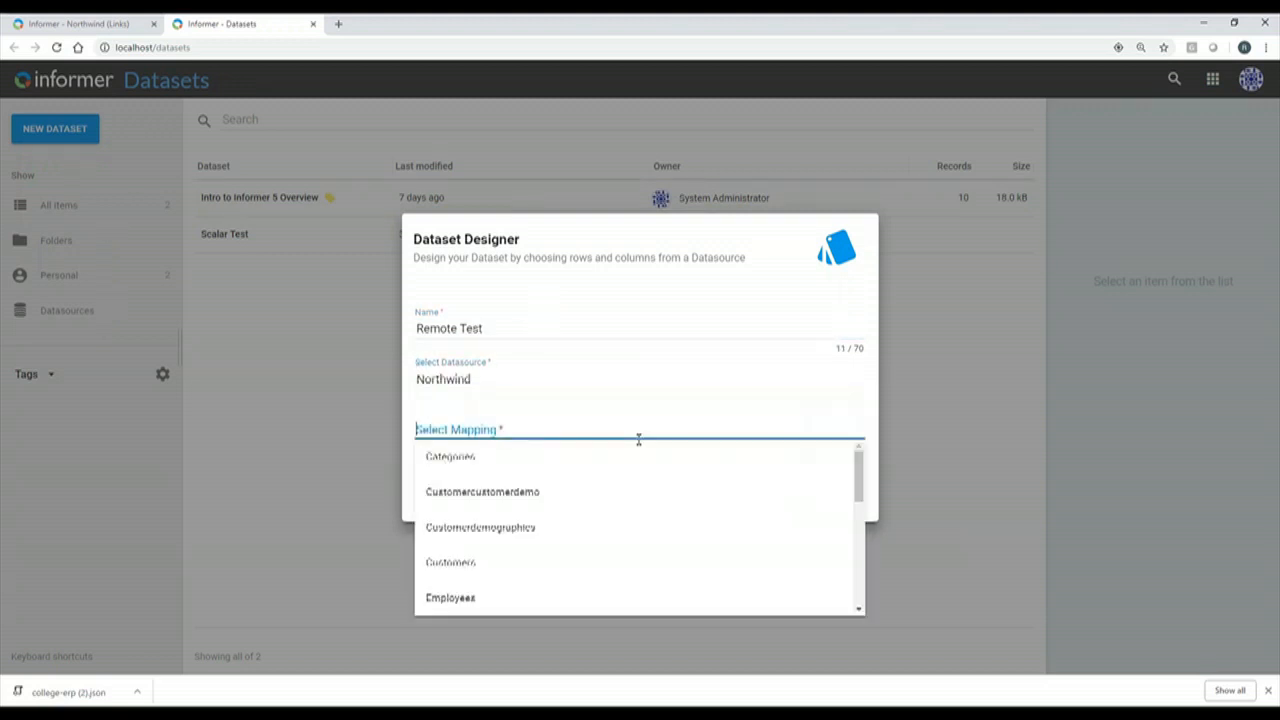
pyautogui.write('or')
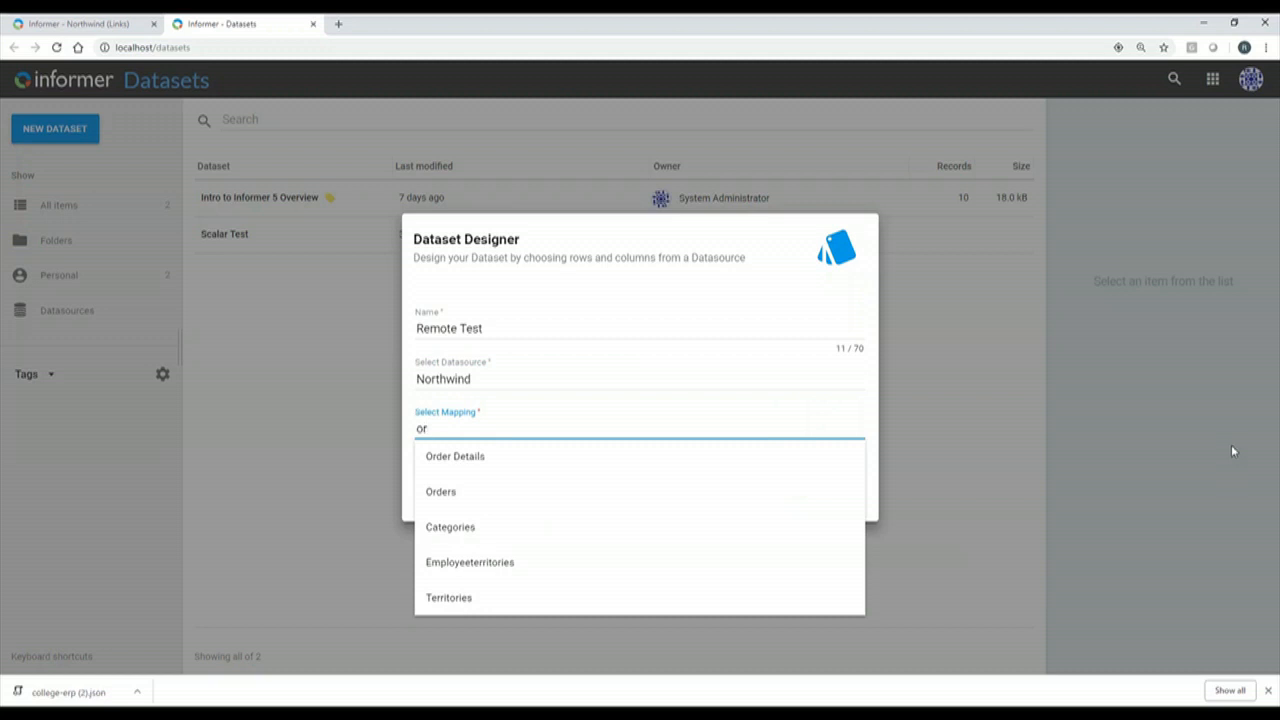
pyautogui.press('BackSpace')
pyautogui.press('BackSpace')
pyautogui.write('em')
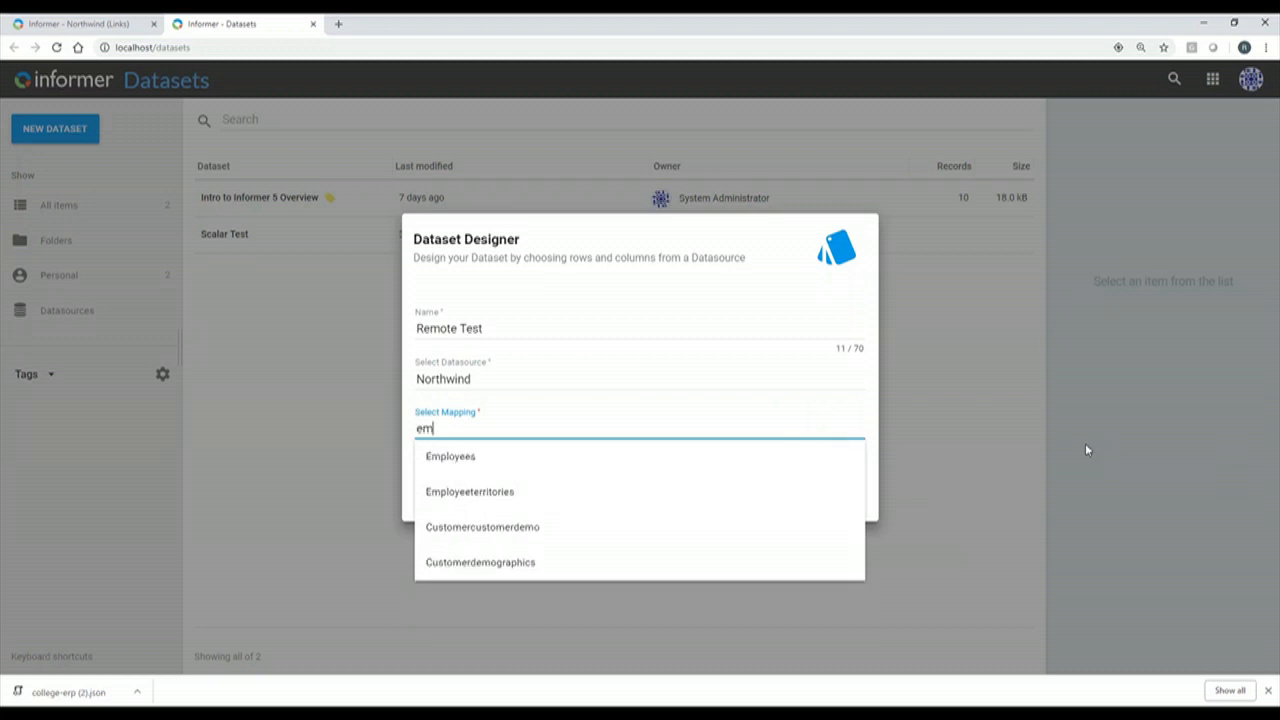
pyautogui.press('Down')
pyautogui.press('Return')
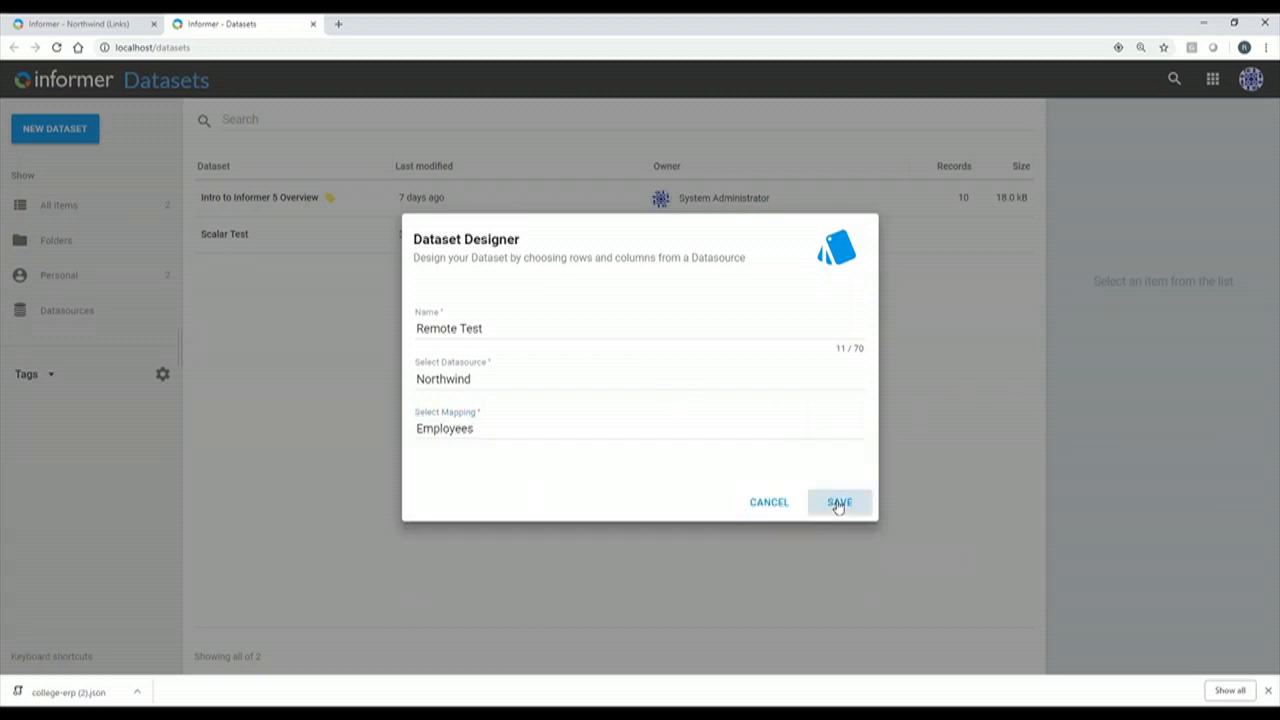
pyautogui.click(838, 503)
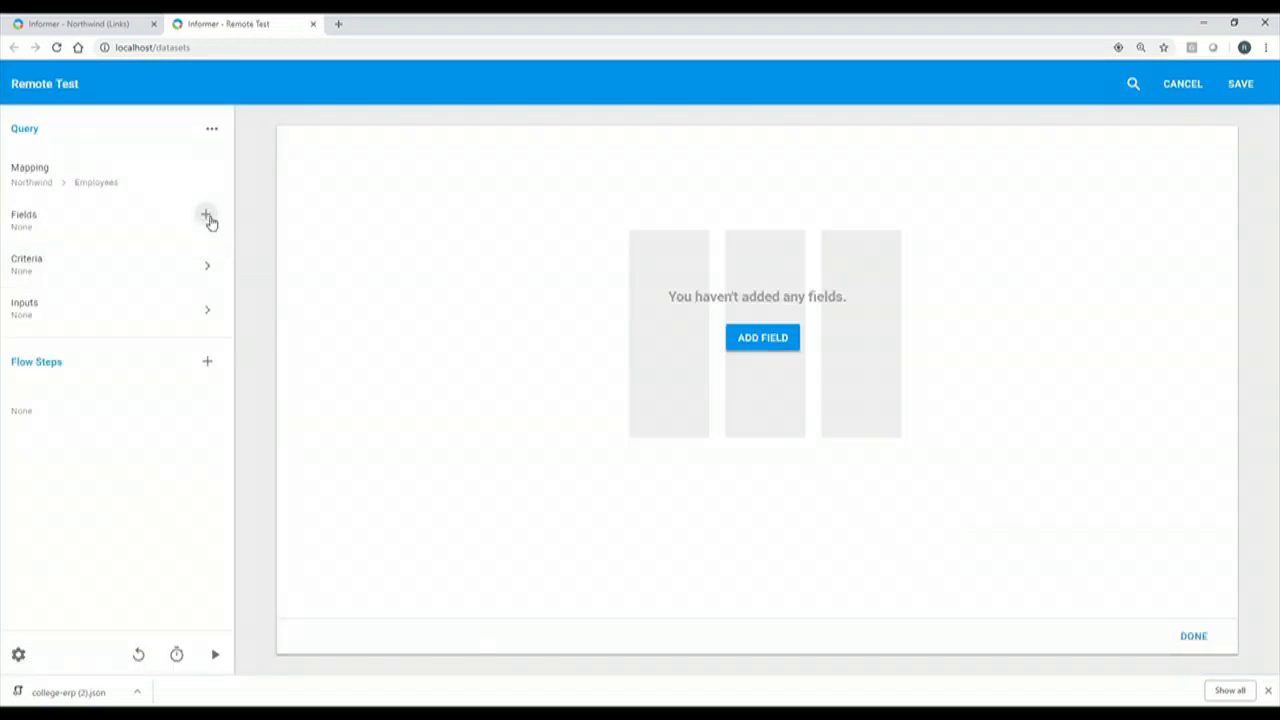
# Browse the Employees and linked Person fields, closing the picker without adding any.
pyautogui.click(209, 219)
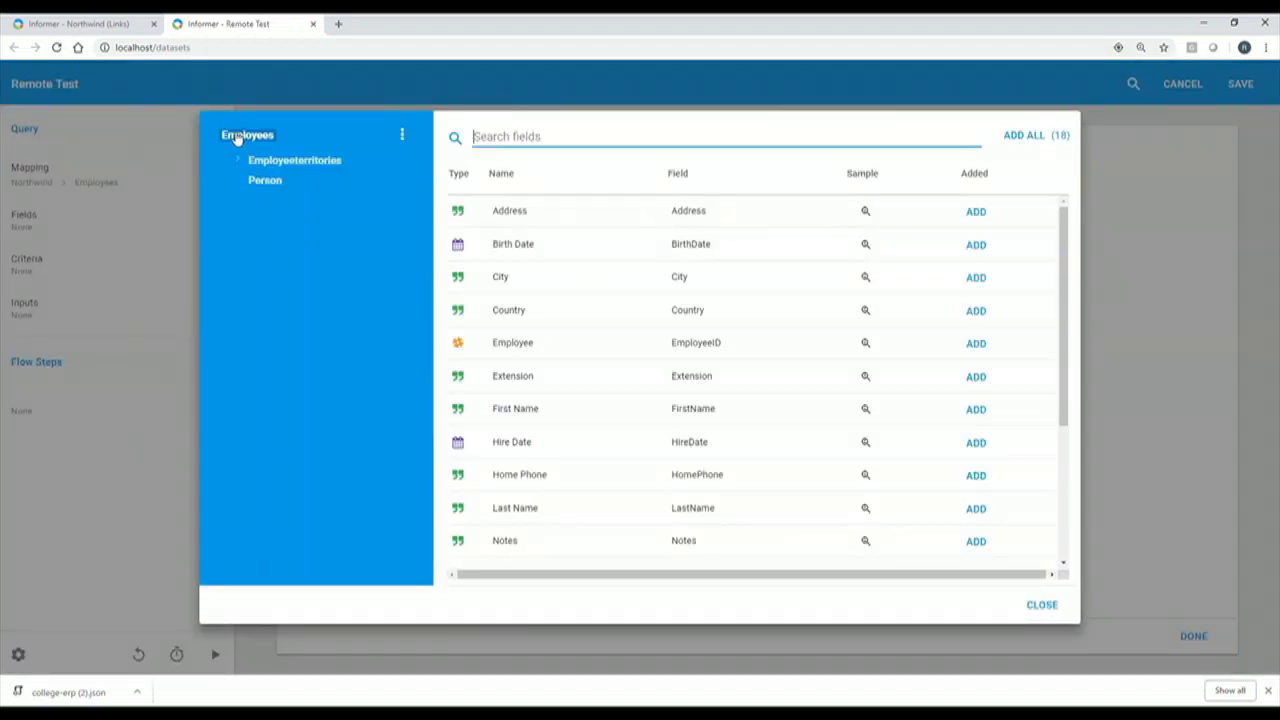
pyautogui.click(255, 184)
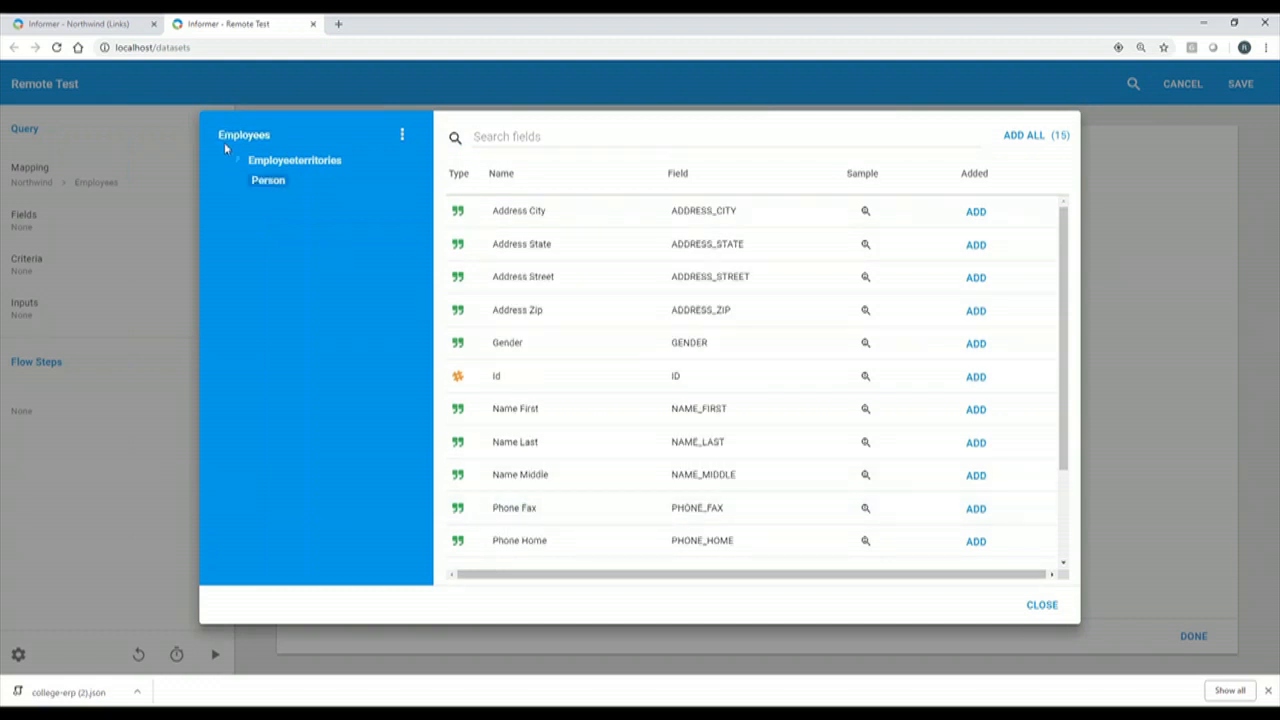
pyautogui.click(276, 138)
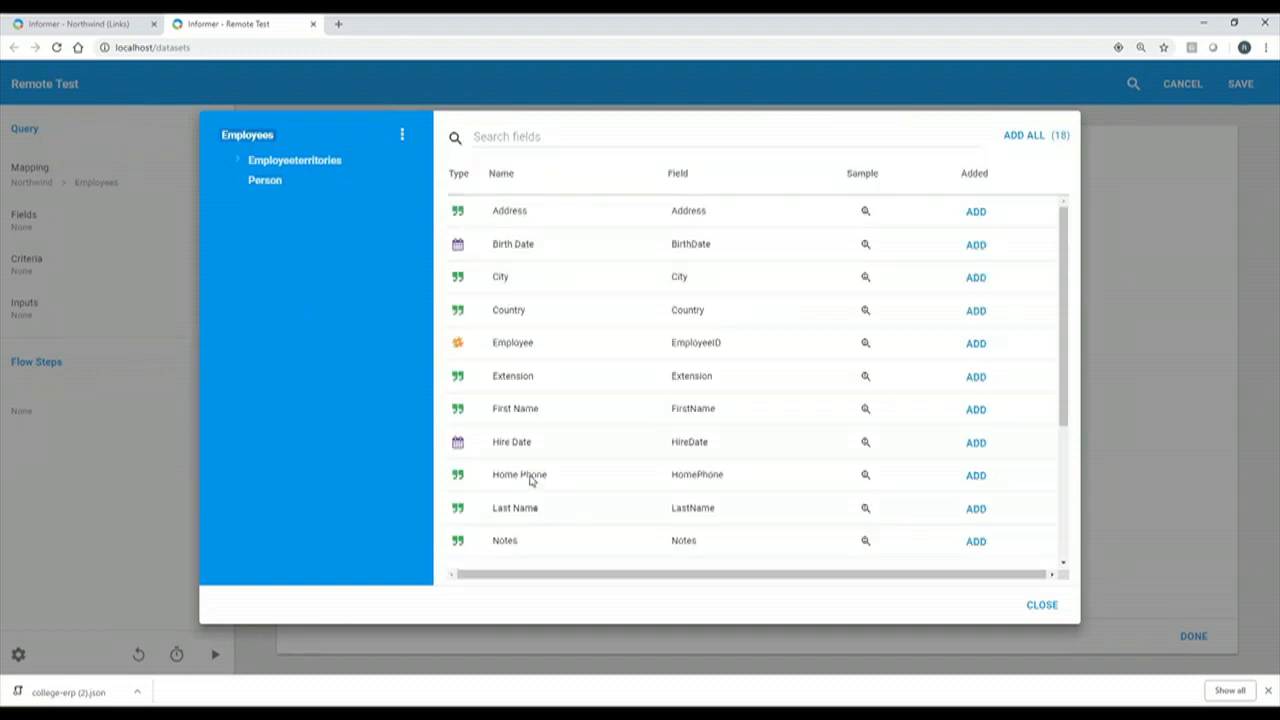
pyautogui.click(1042, 607)
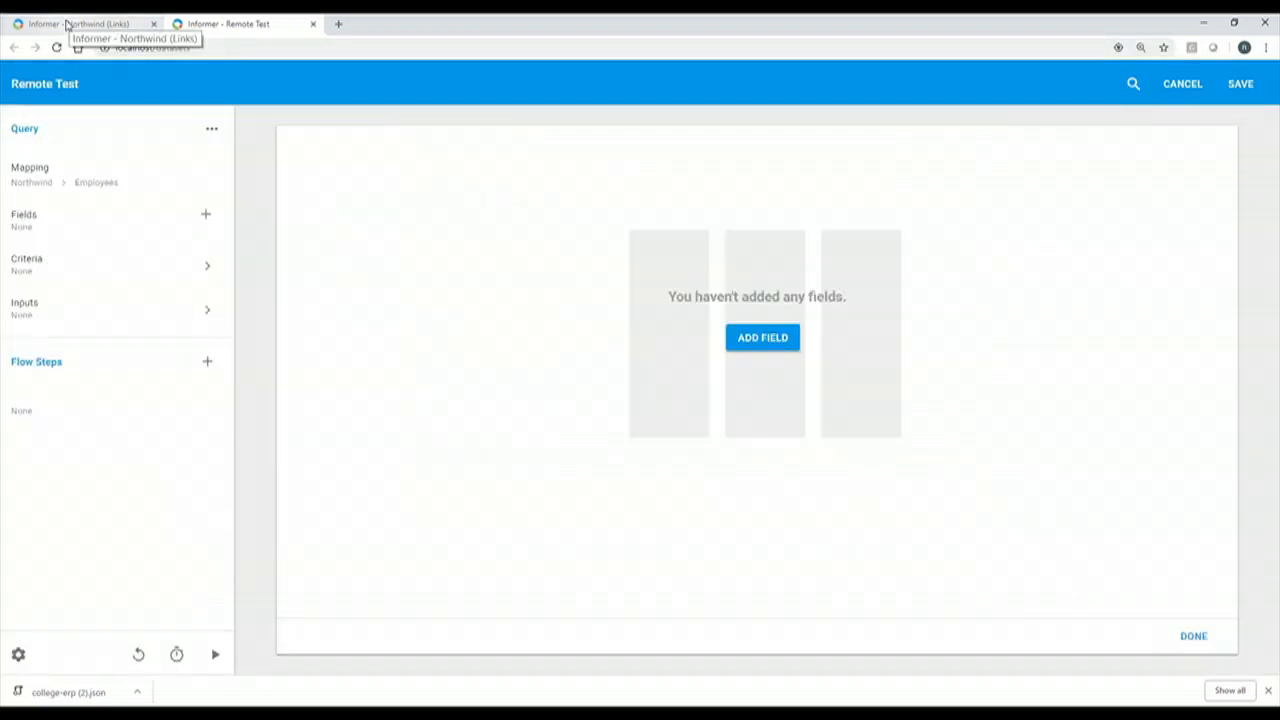
# Create a native SQL link joining the orders and order_details tables.
pyautogui.click(66, 24)
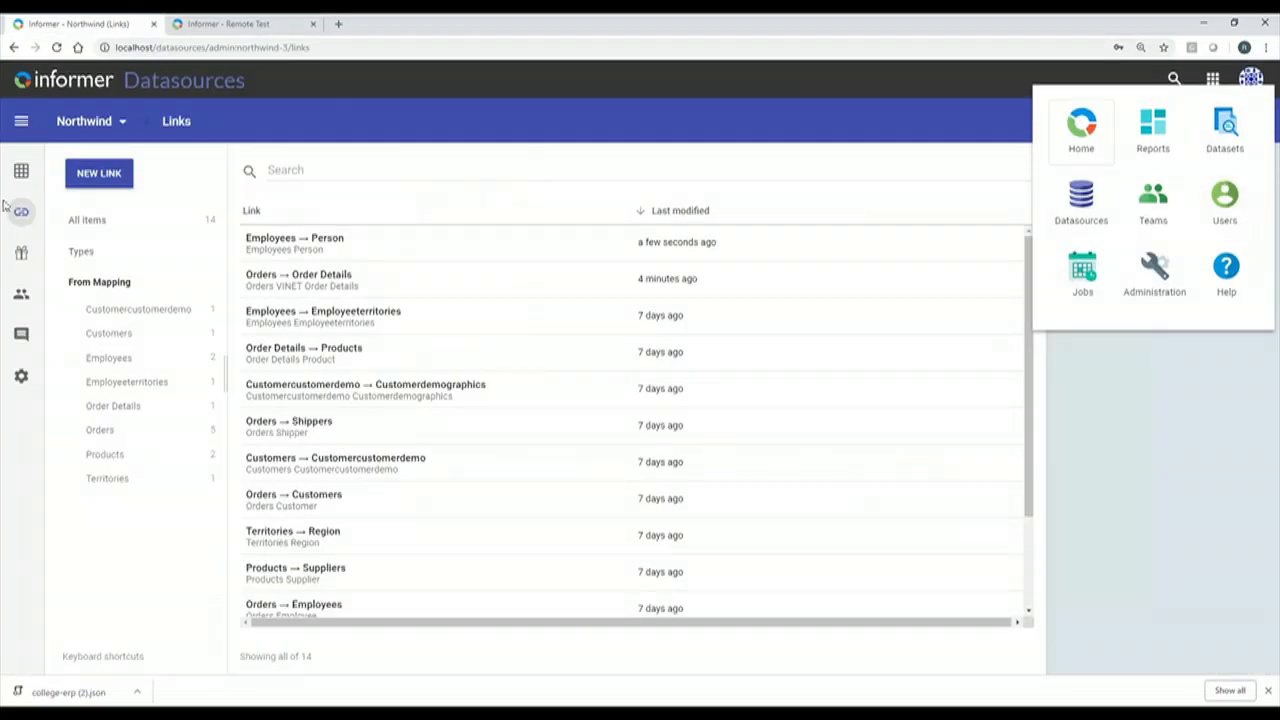
pyautogui.click(398, 174)
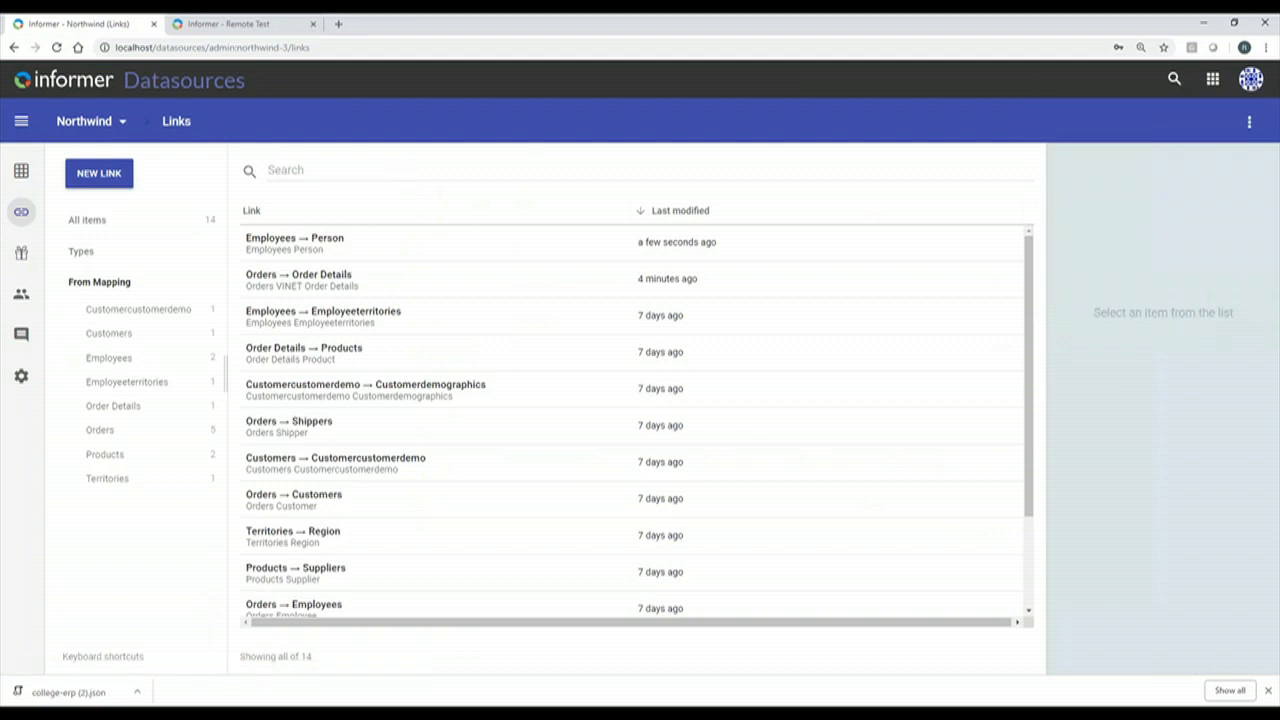
pyautogui.click(90, 180)
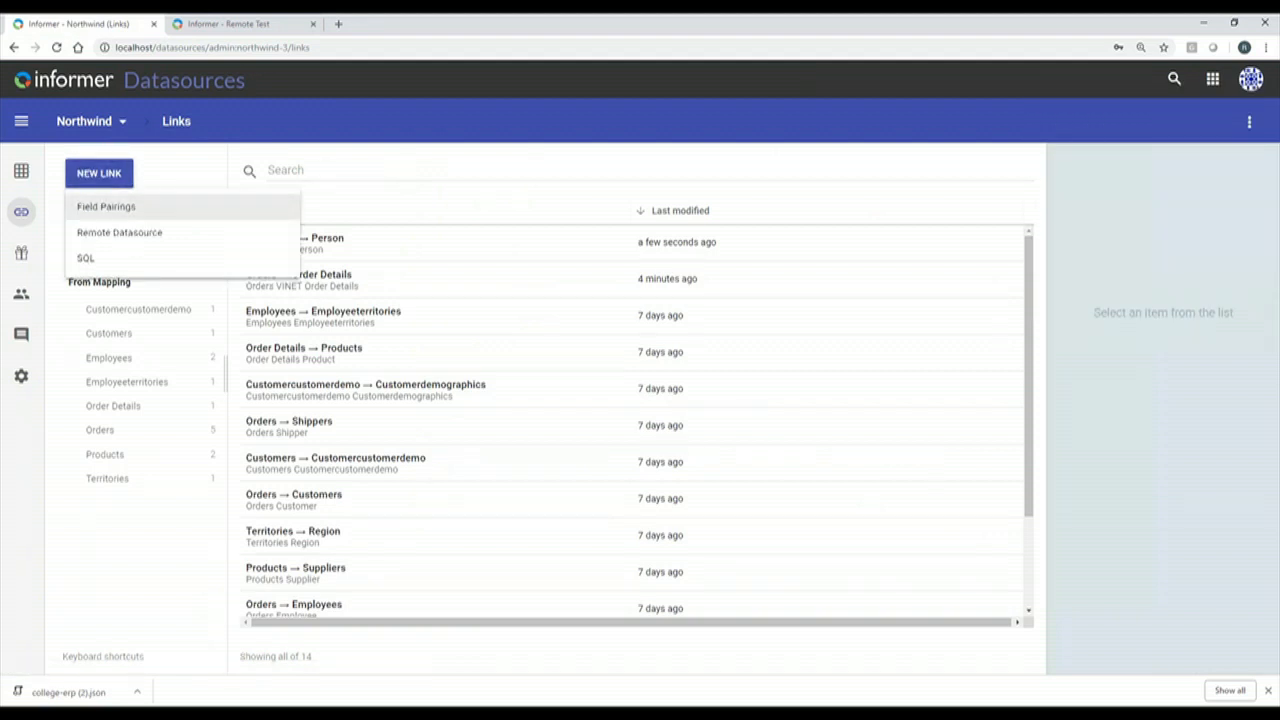
pyautogui.click(101, 262)
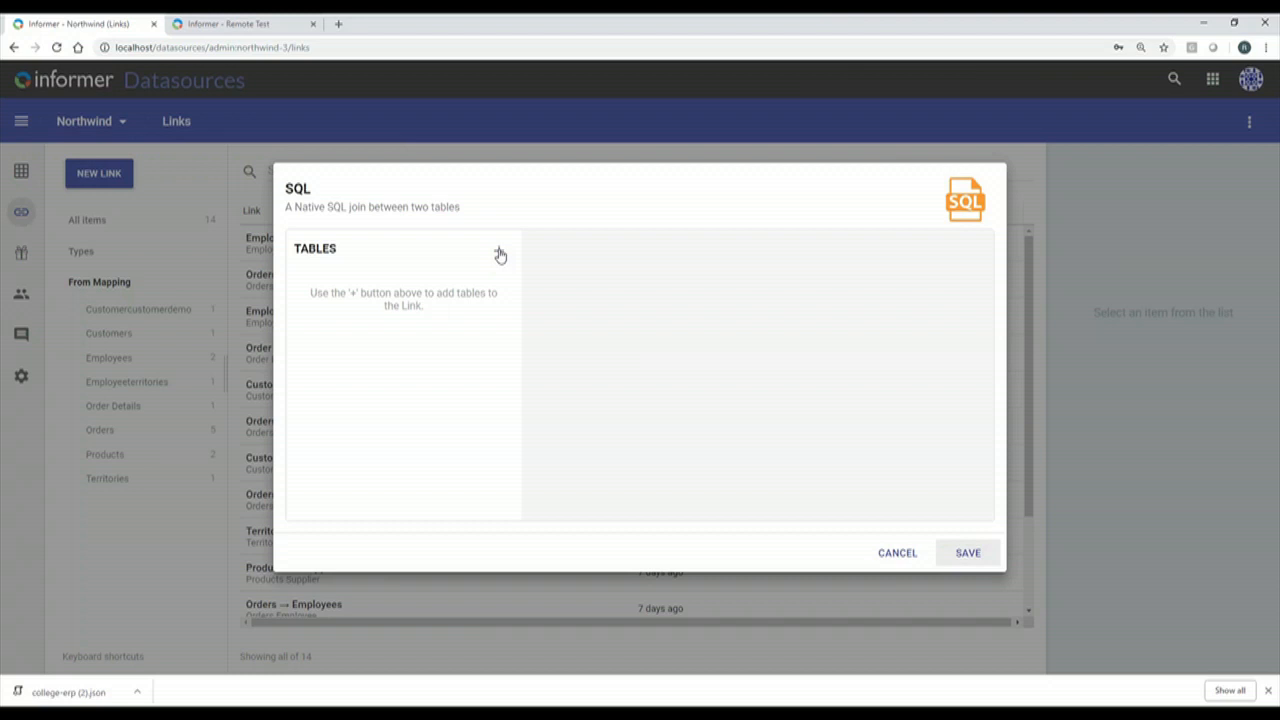
pyautogui.click(499, 253)
pyautogui.write('order')
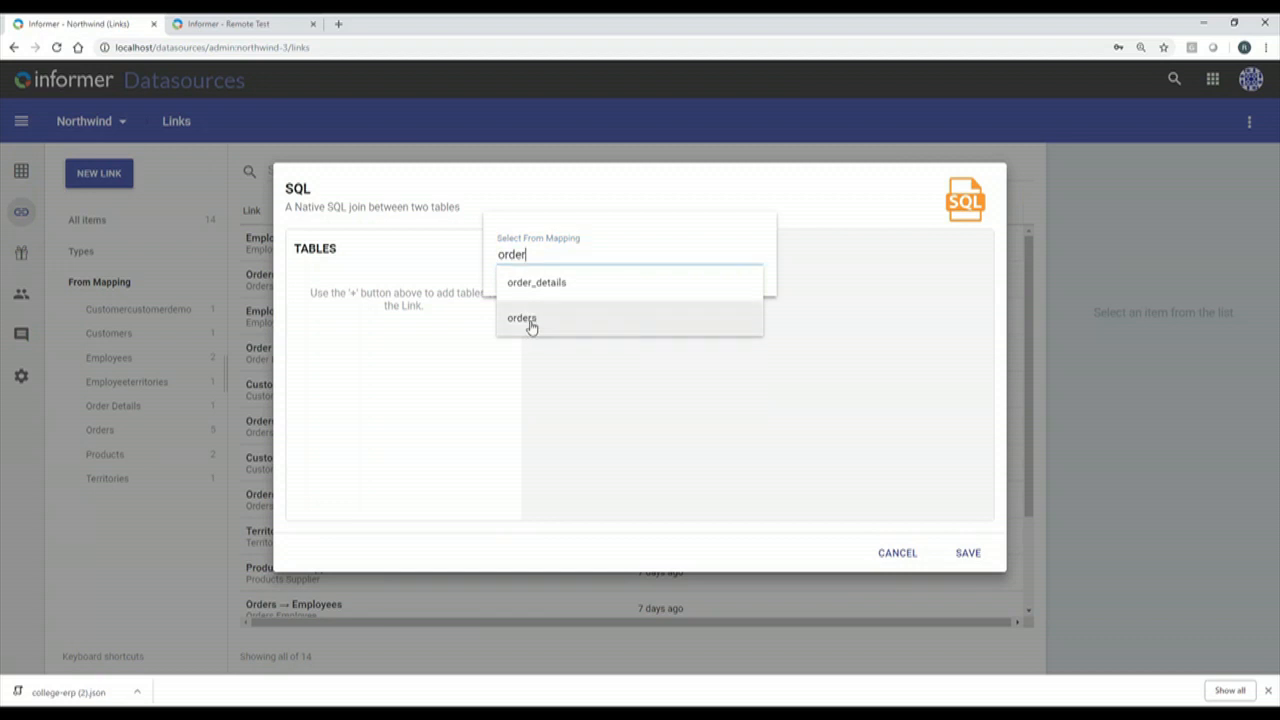
pyautogui.click(530, 326)
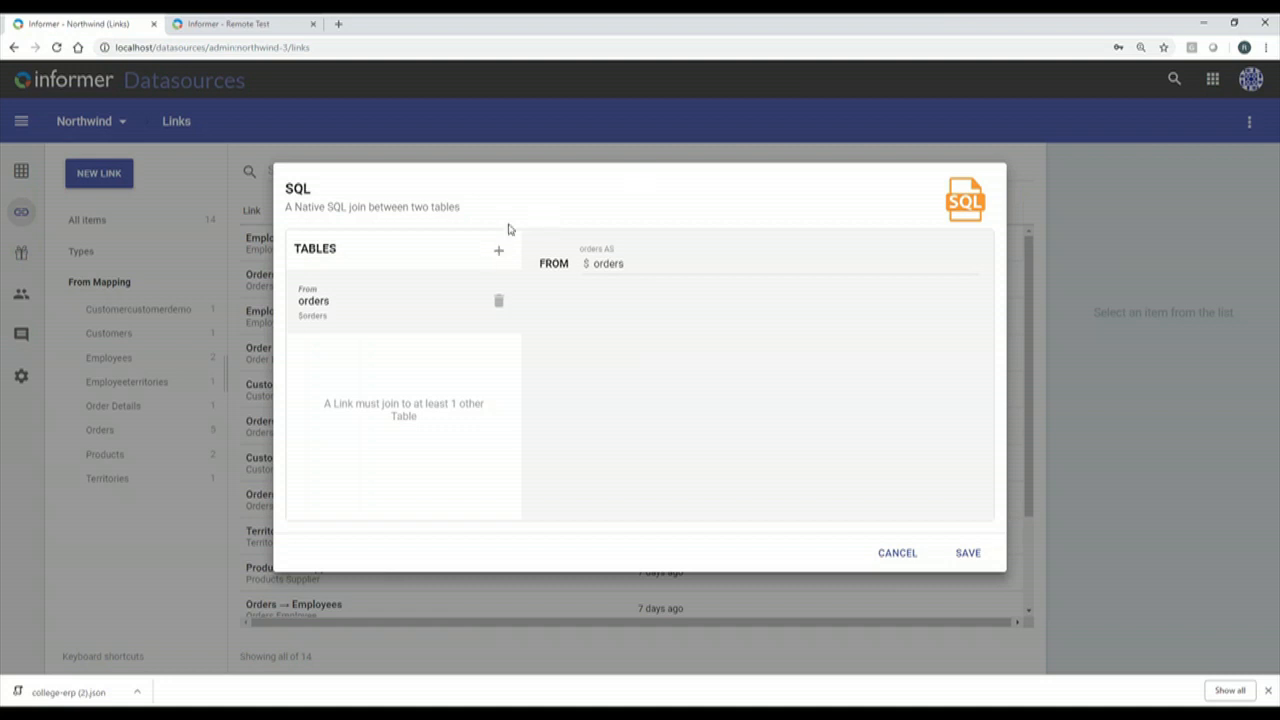
pyautogui.click(501, 251)
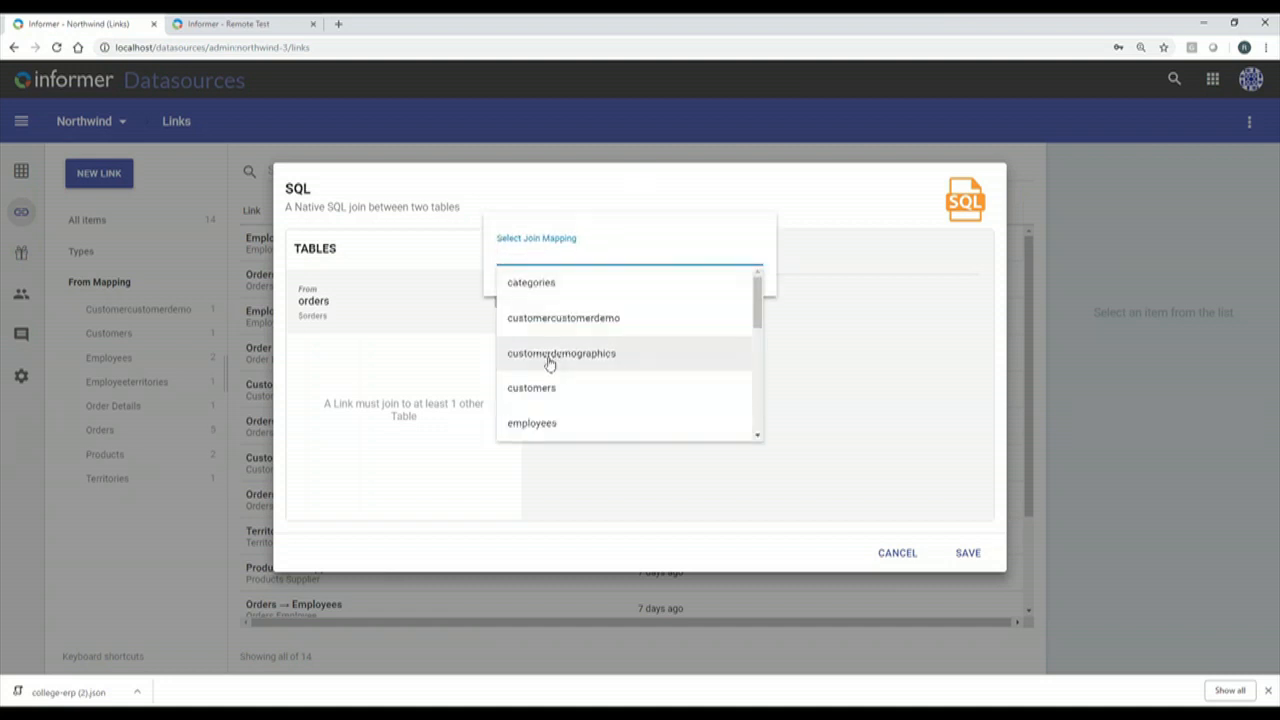
pyautogui.write('ord')
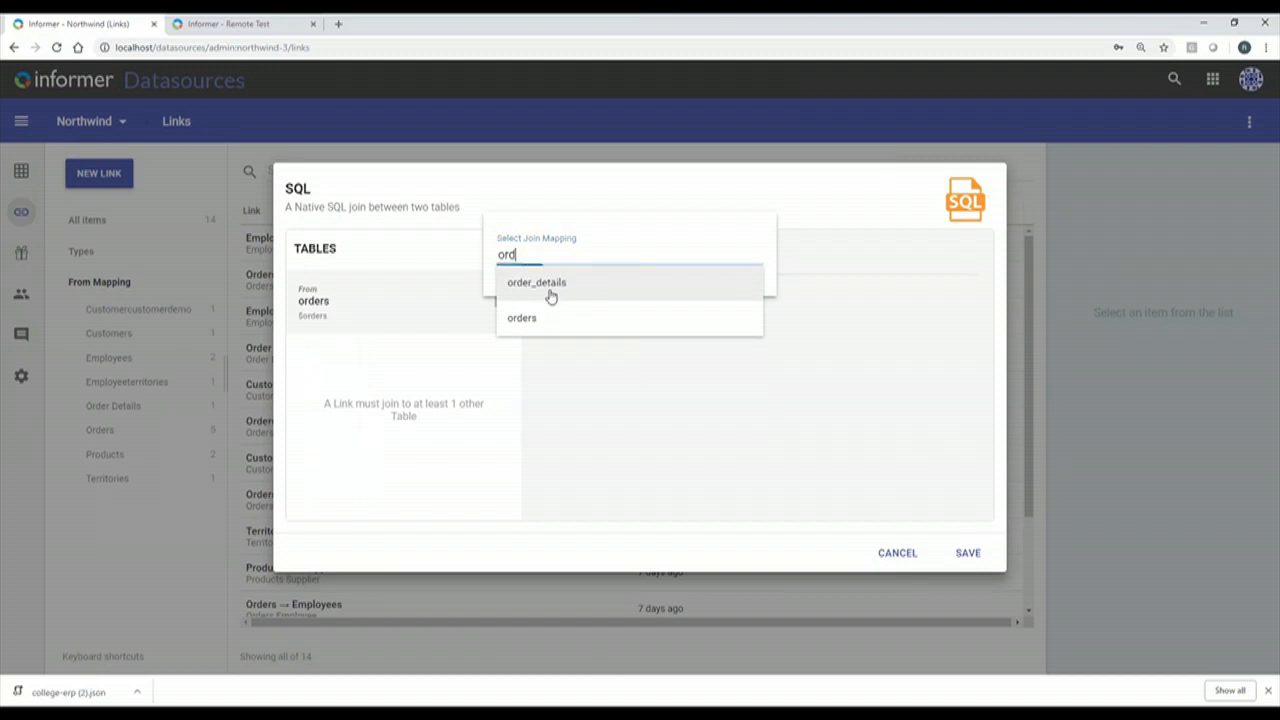
pyautogui.click(550, 296)
# Write the join condition $orders.OrderID = $order_details.OrderID, removing the stray typed text.
pyautogui.click(645, 245)
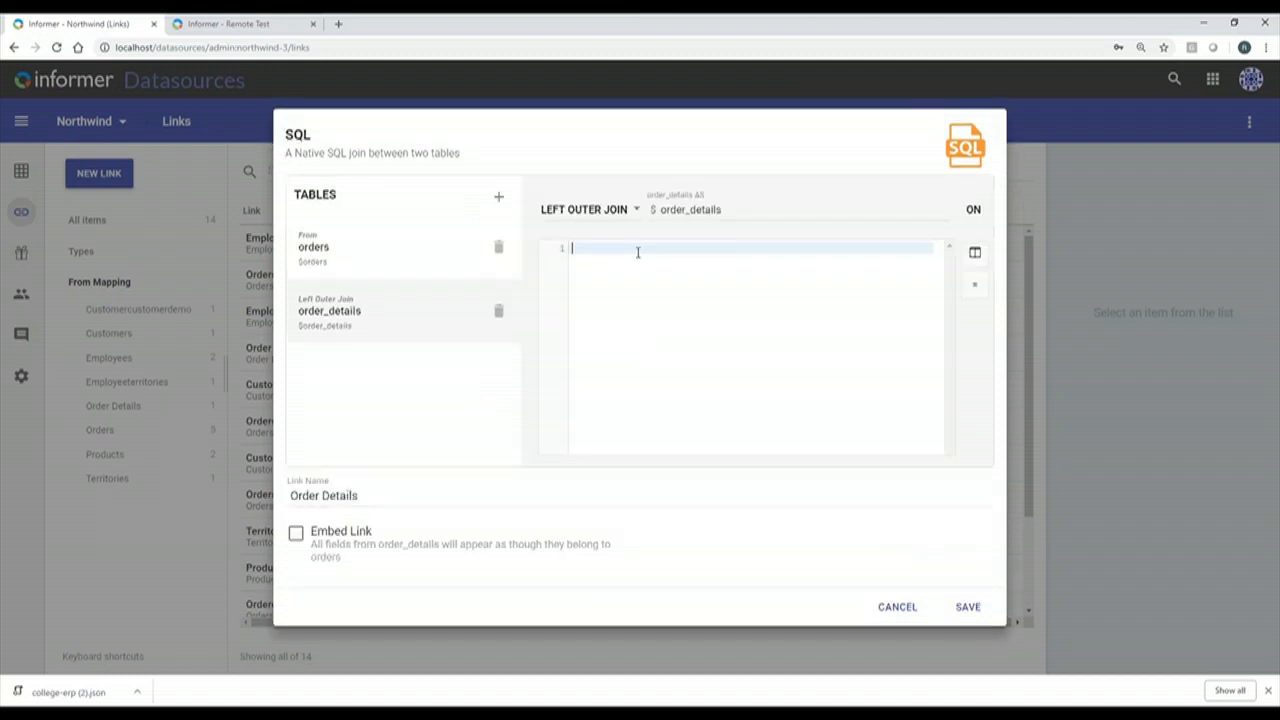
pyautogui.click(983, 254)
pyautogui.moveTo(983, 253)
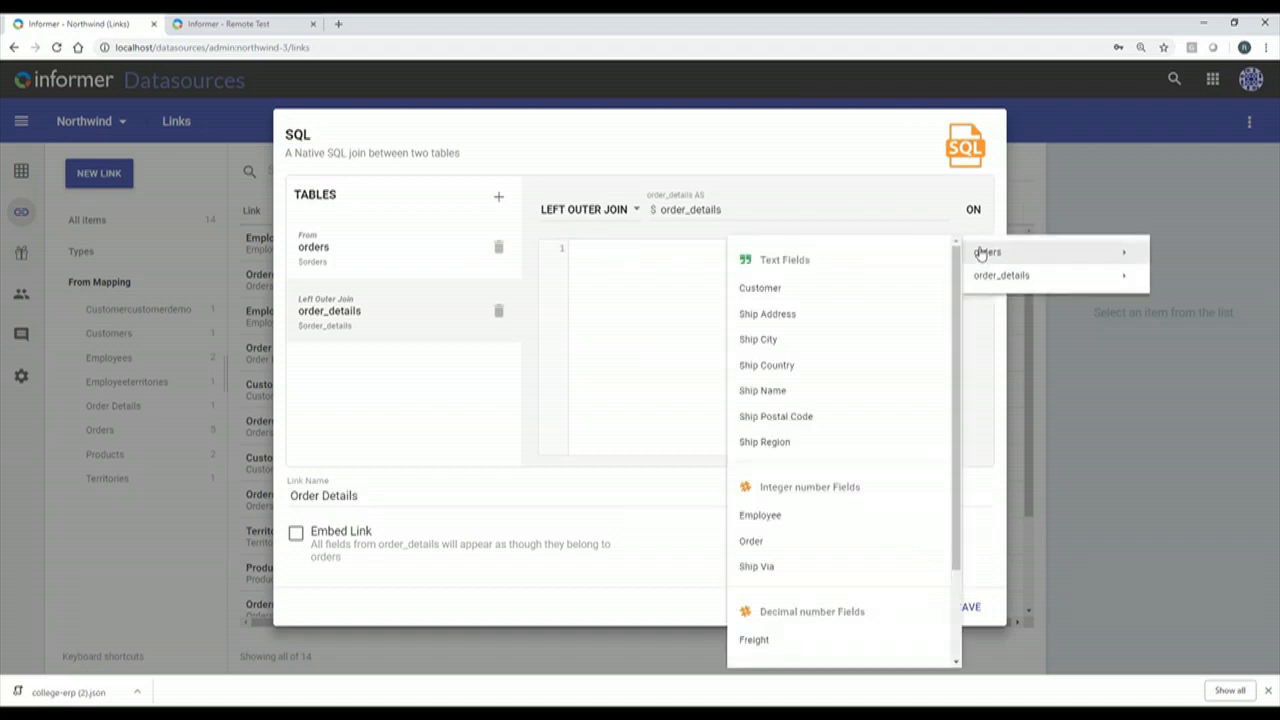
pyautogui.click(755, 540)
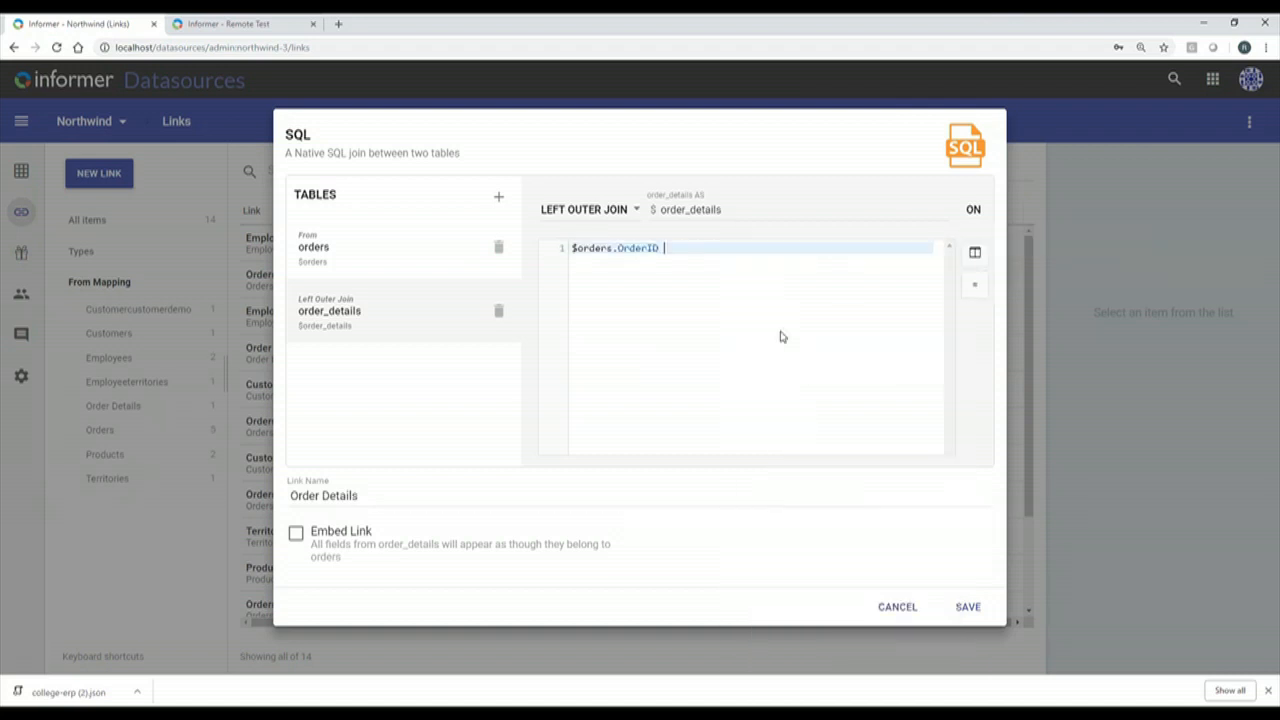
pyautogui.click(975, 286)
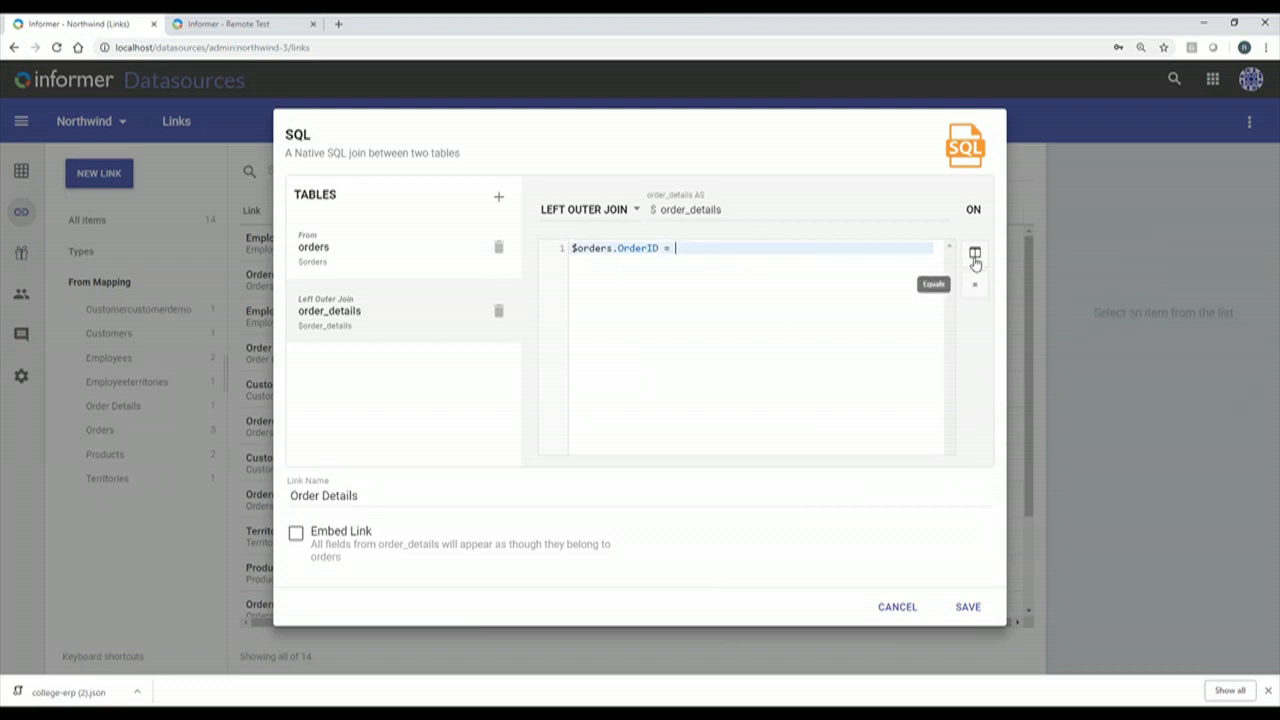
pyautogui.click(975, 258)
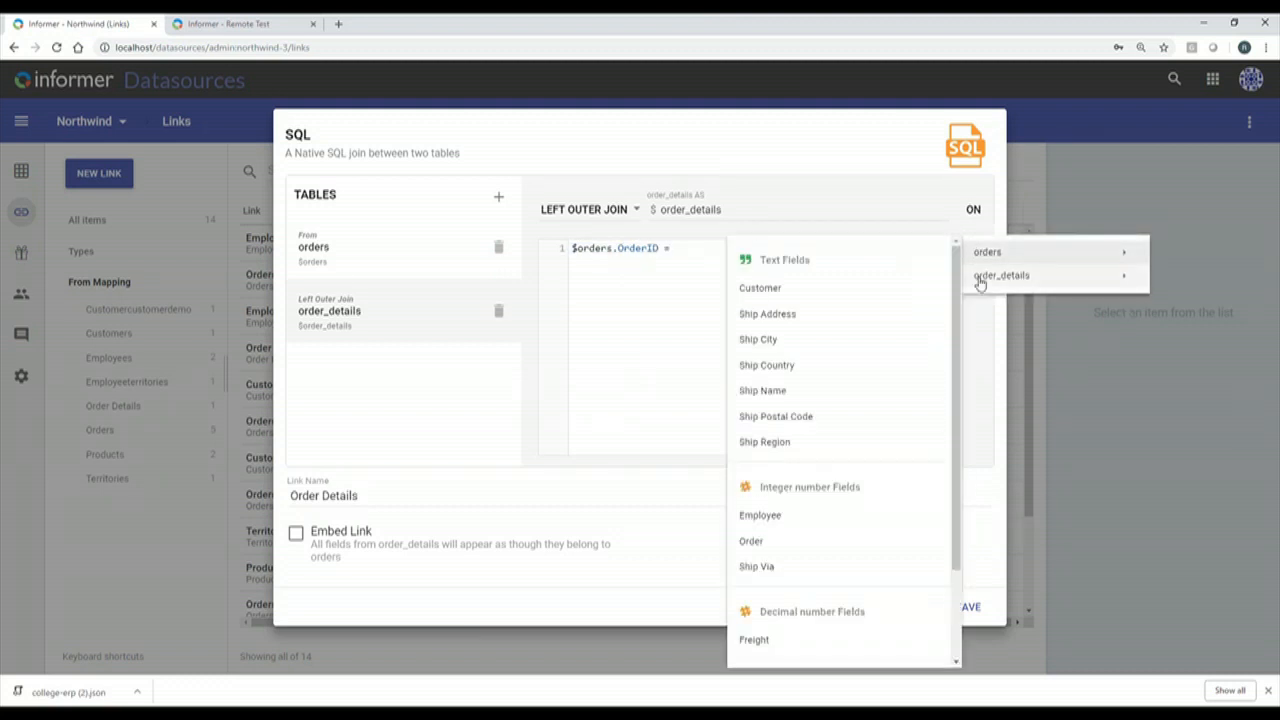
pyautogui.moveTo(980, 280)
pyautogui.click(755, 428)
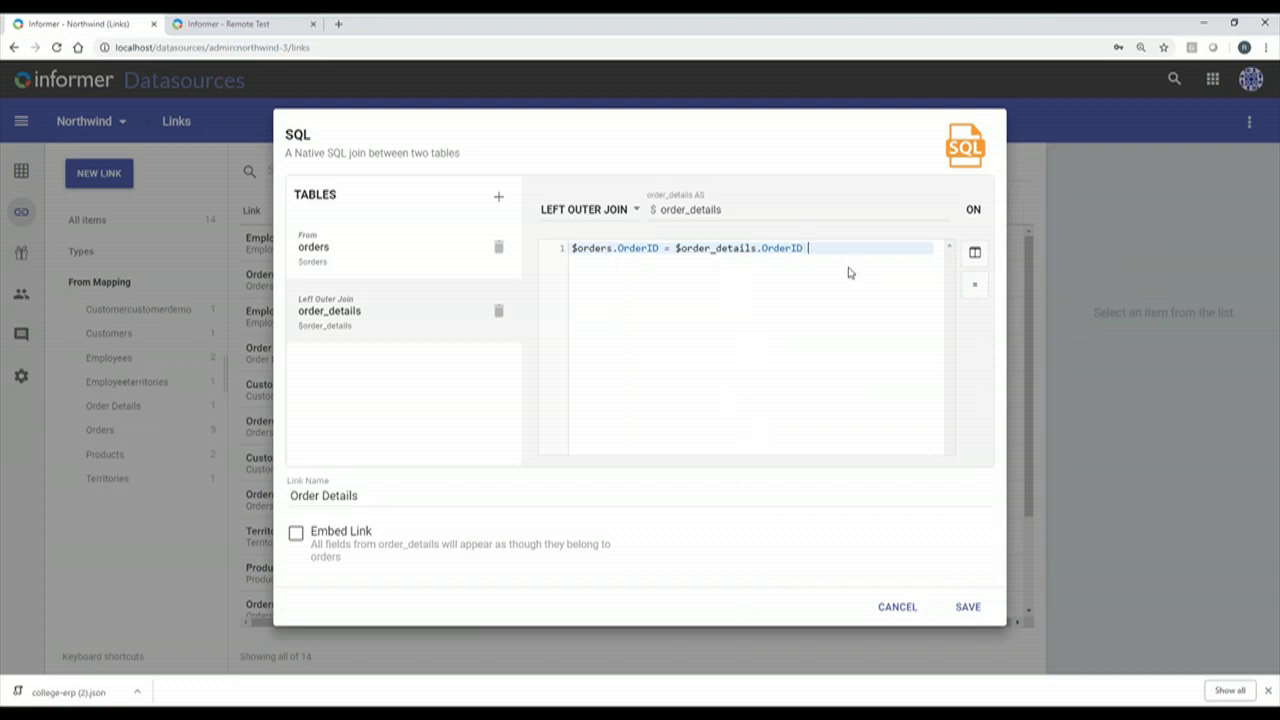
pyautogui.write('and')
pyautogui.press('BackSpace')
pyautogui.press('BackSpace')
pyautogui.press('BackSpace')
# Save the new SQL link joining orders to order_details on OrderID.
pyautogui.click(952, 610)
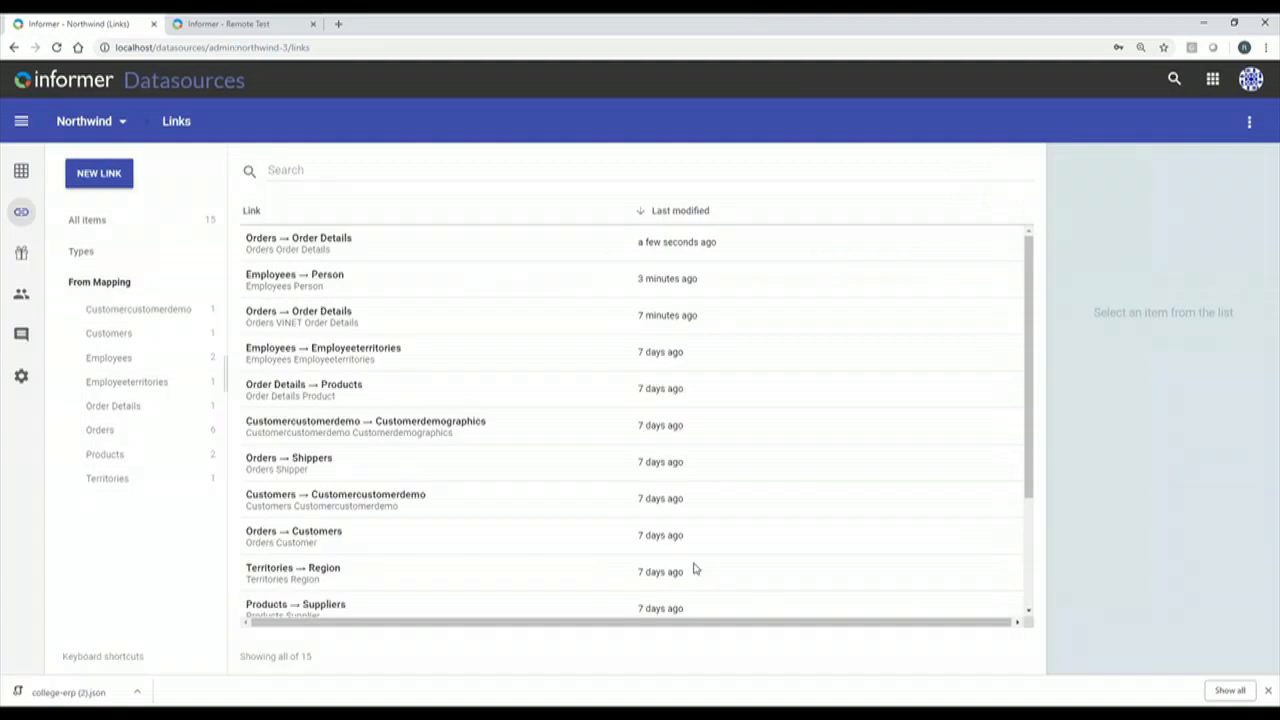
pyautogui.click(108, 314)
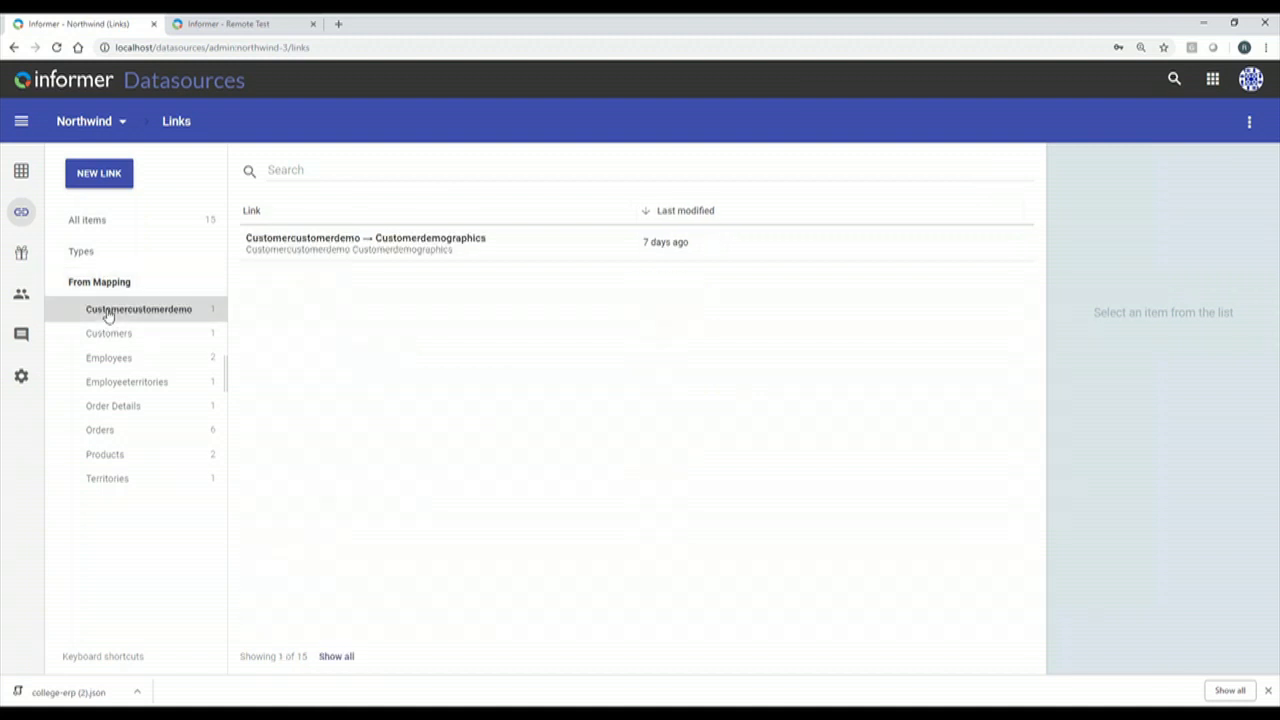
pyautogui.click(117, 334)
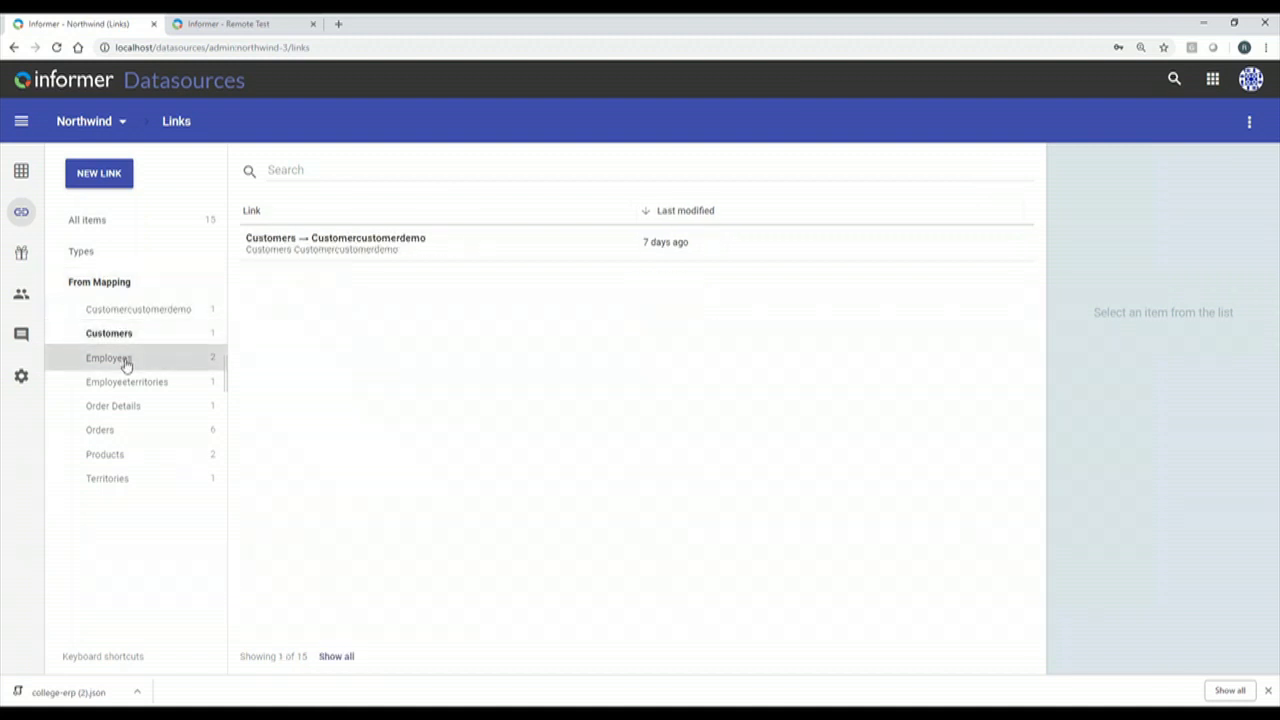
pyautogui.click(124, 362)
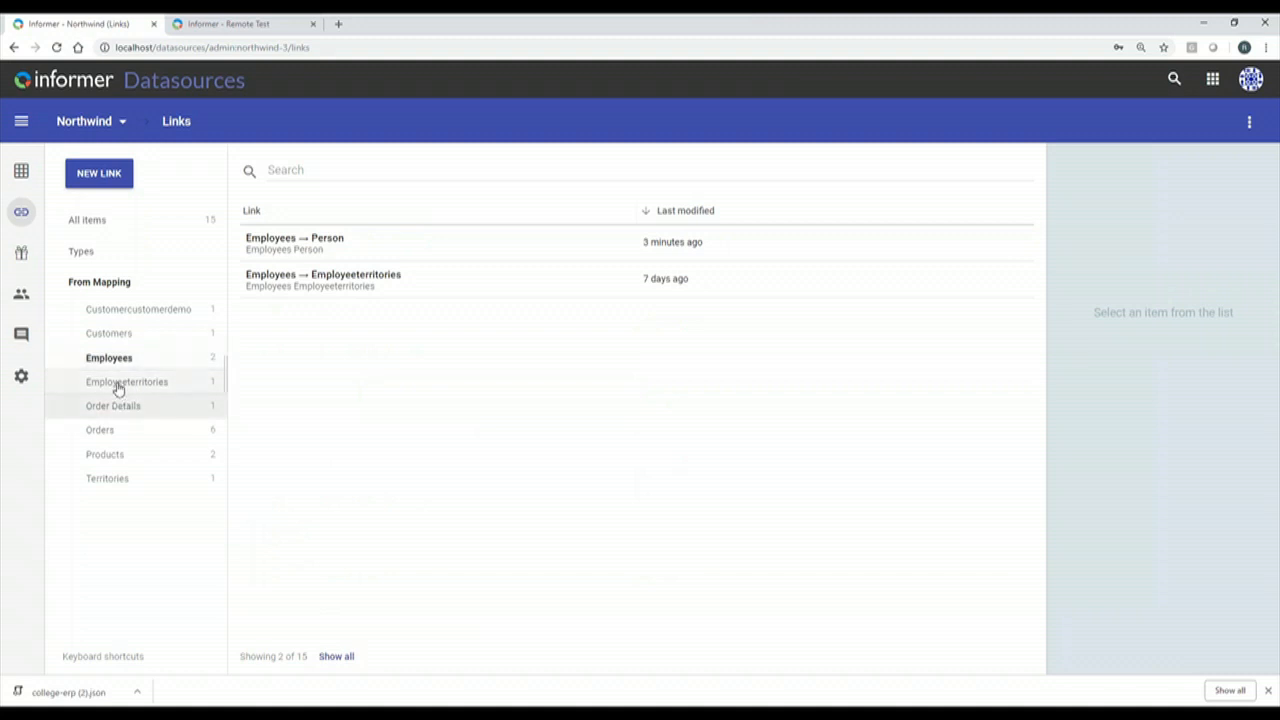
pyautogui.click(117, 386)
pyautogui.click(113, 408)
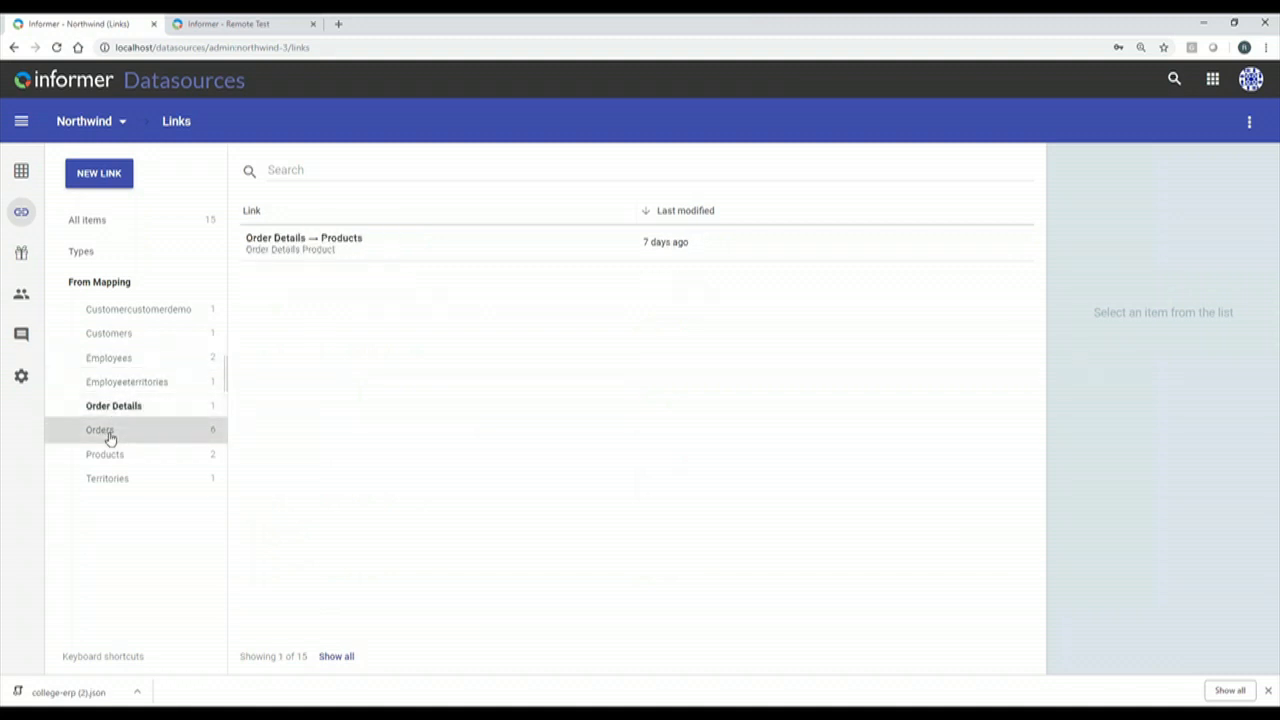
pyautogui.click(106, 434)
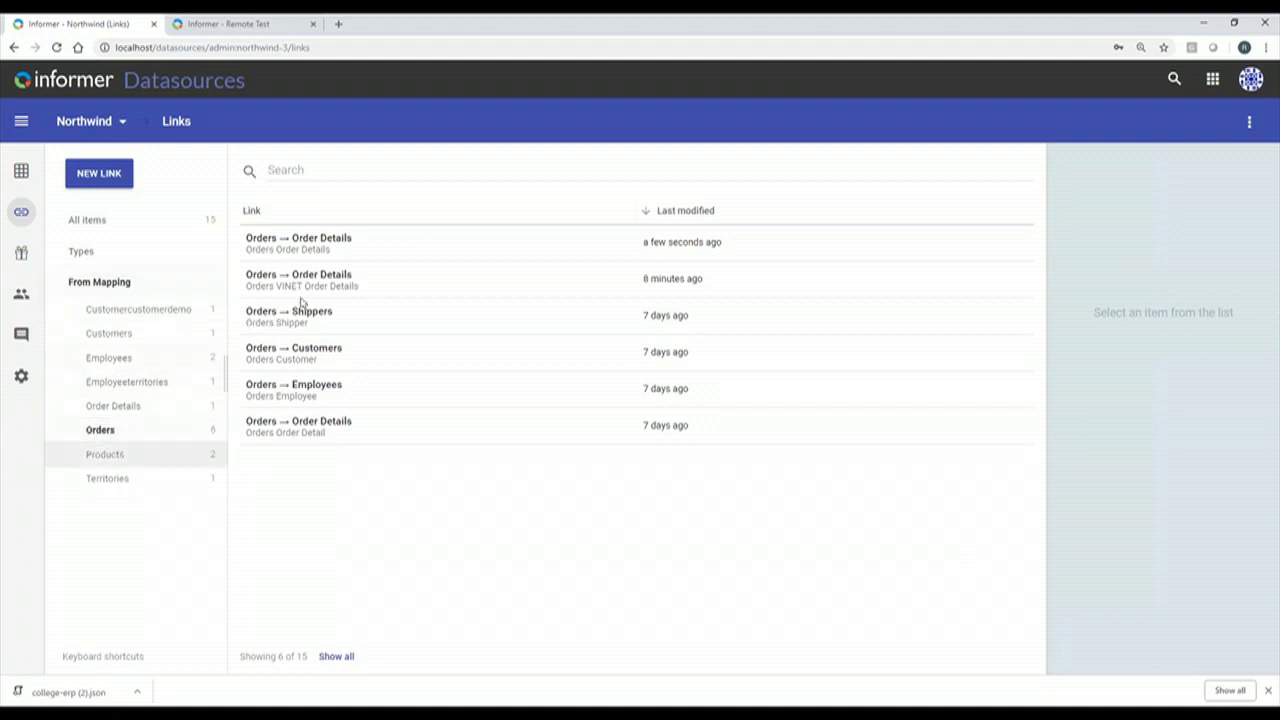
pyautogui.click(118, 456)
pyautogui.click(112, 479)
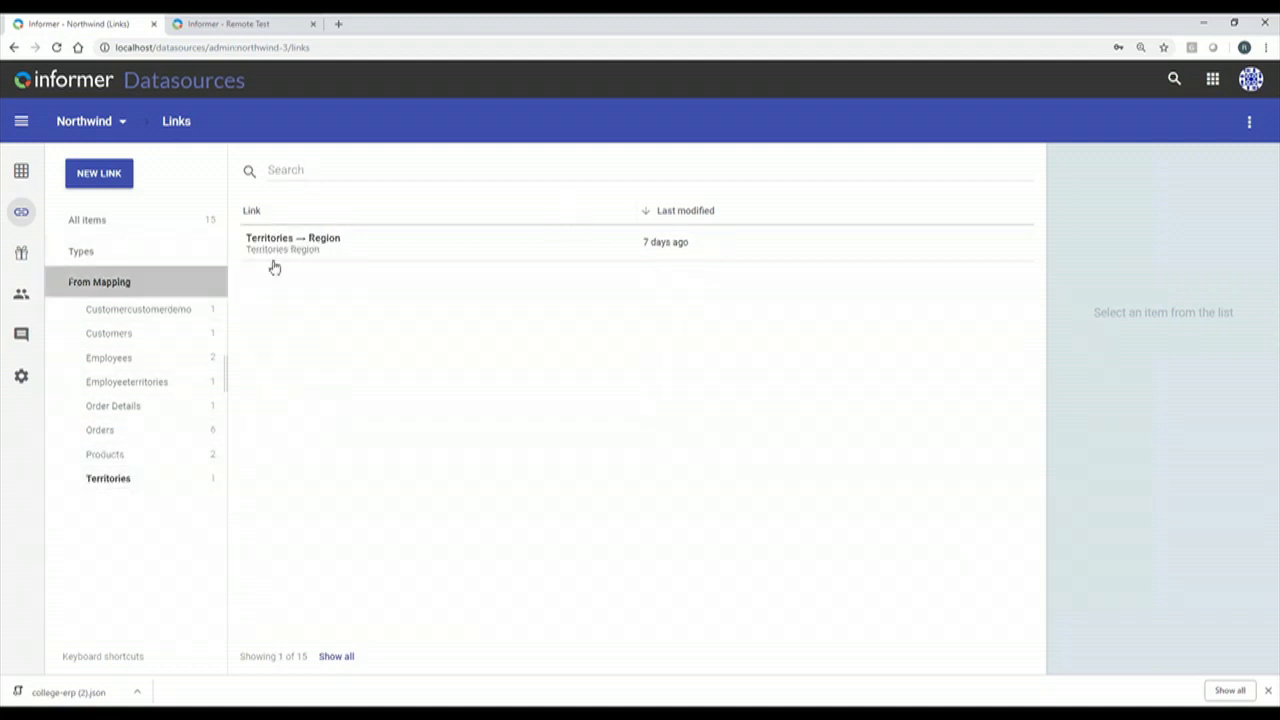
pyautogui.click(112, 282)
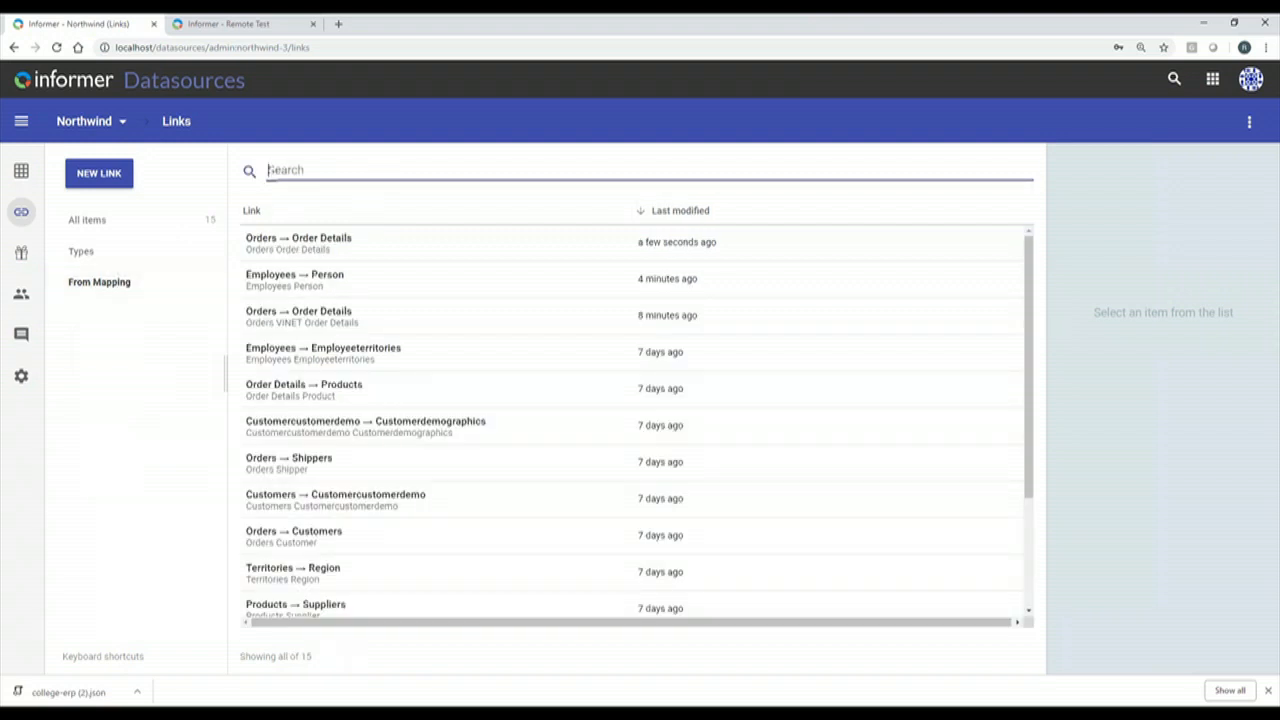
pyautogui.write('order')
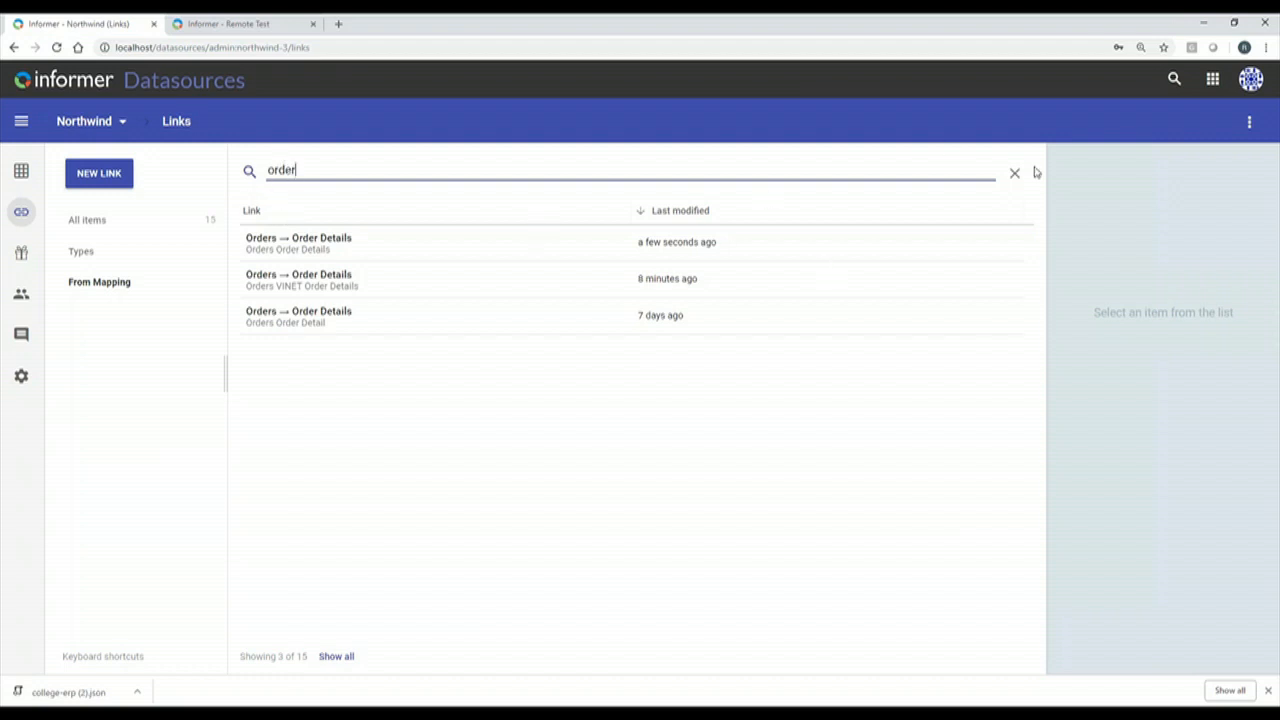
pyautogui.click(21, 216)
# In Northwind's Employees mapping, mark the Birth Date field as Restricted and save it.
pyautogui.click(32, 186)
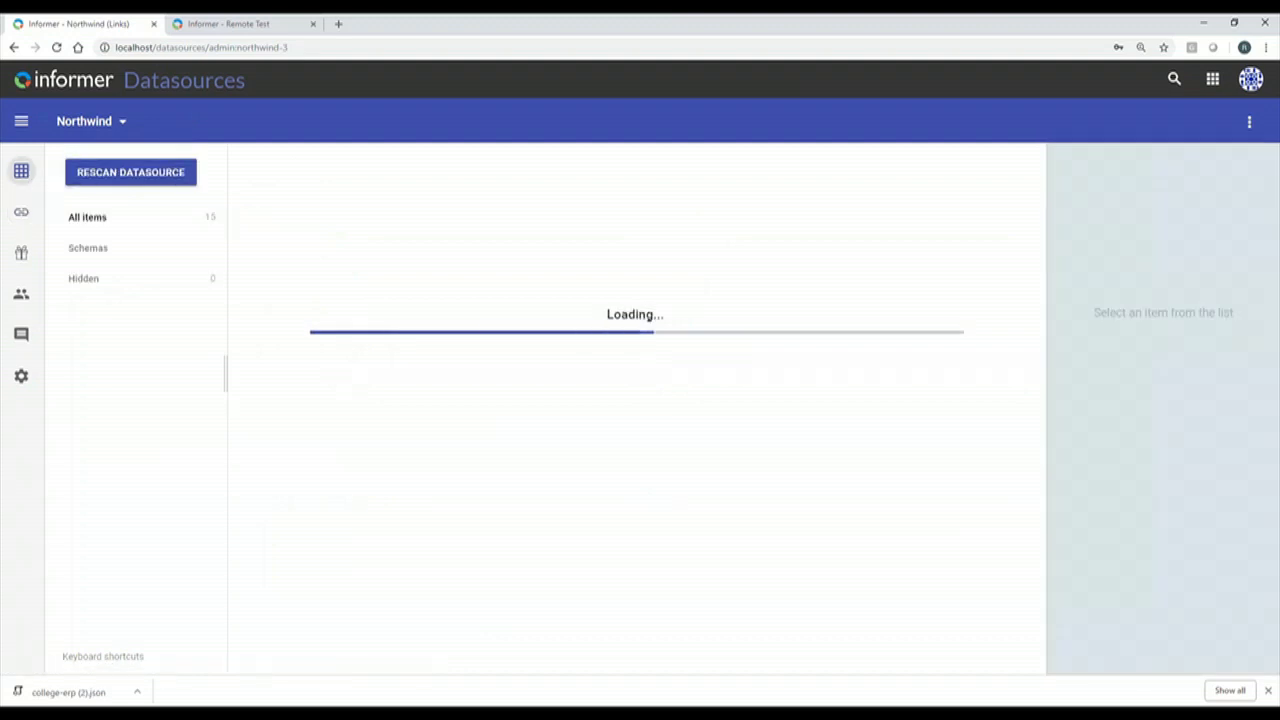
pyautogui.click(82, 220)
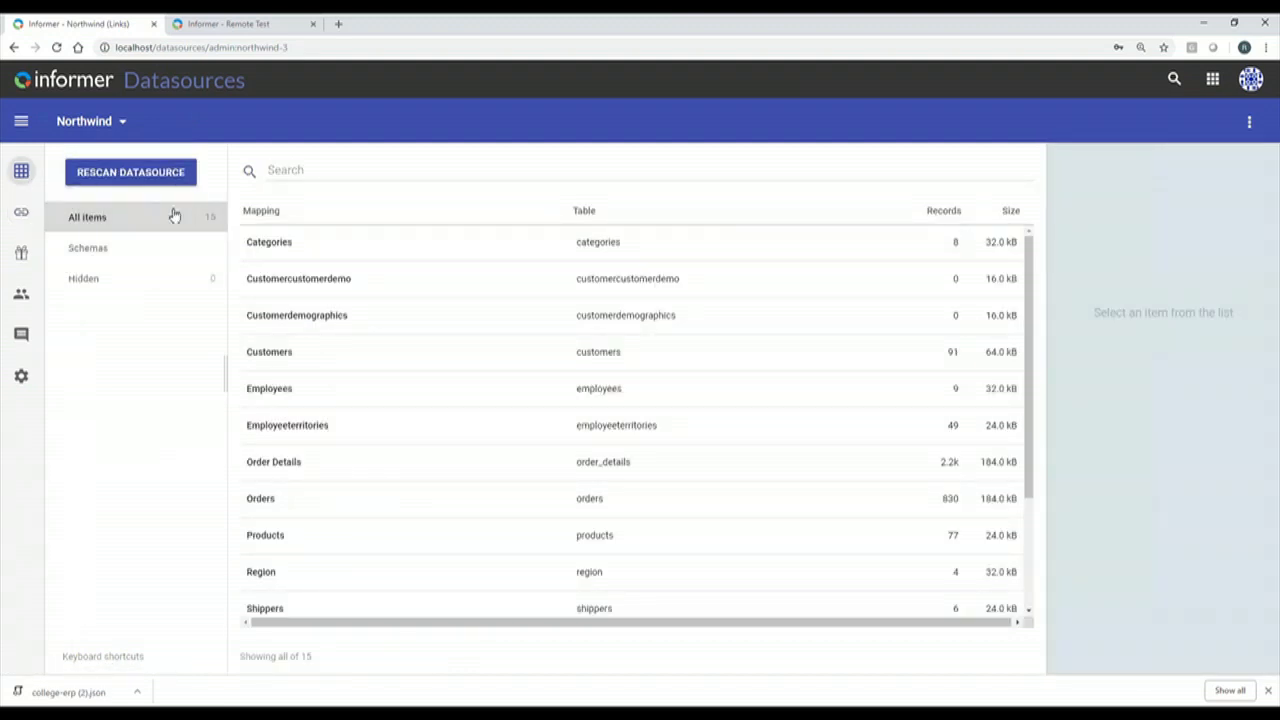
pyautogui.scroll(-3, 314, 550)
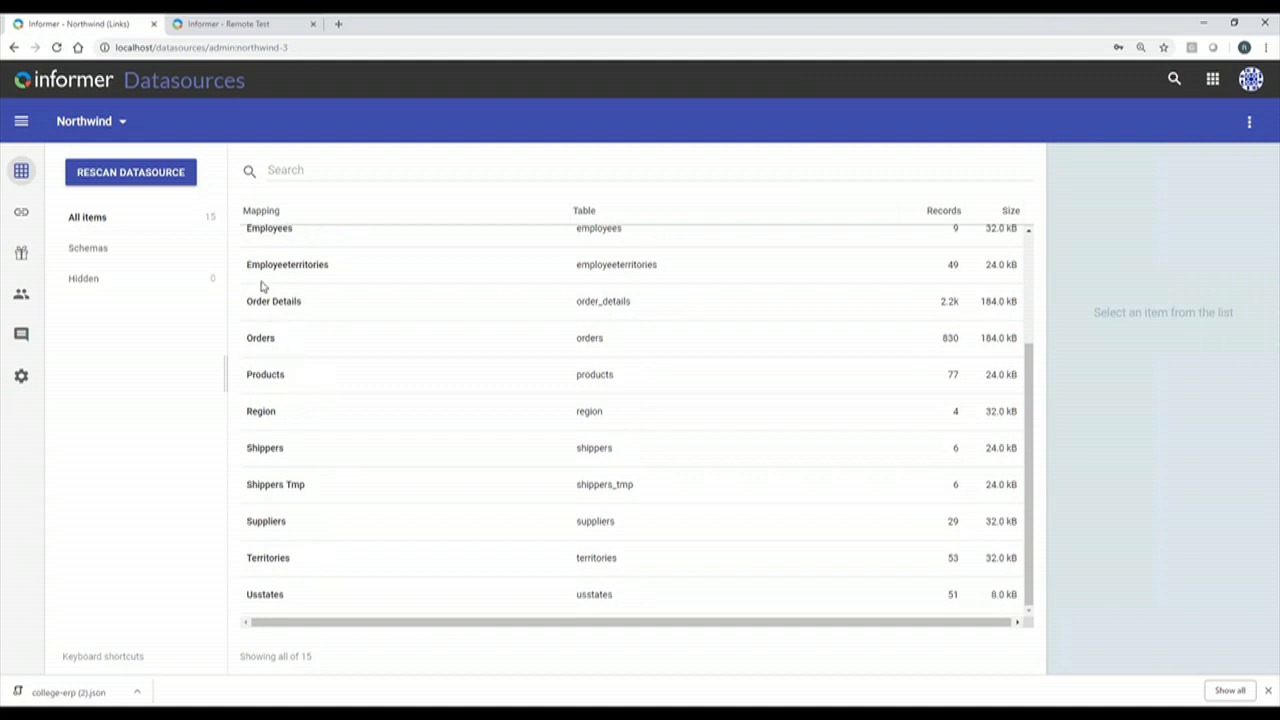
pyautogui.click(282, 242)
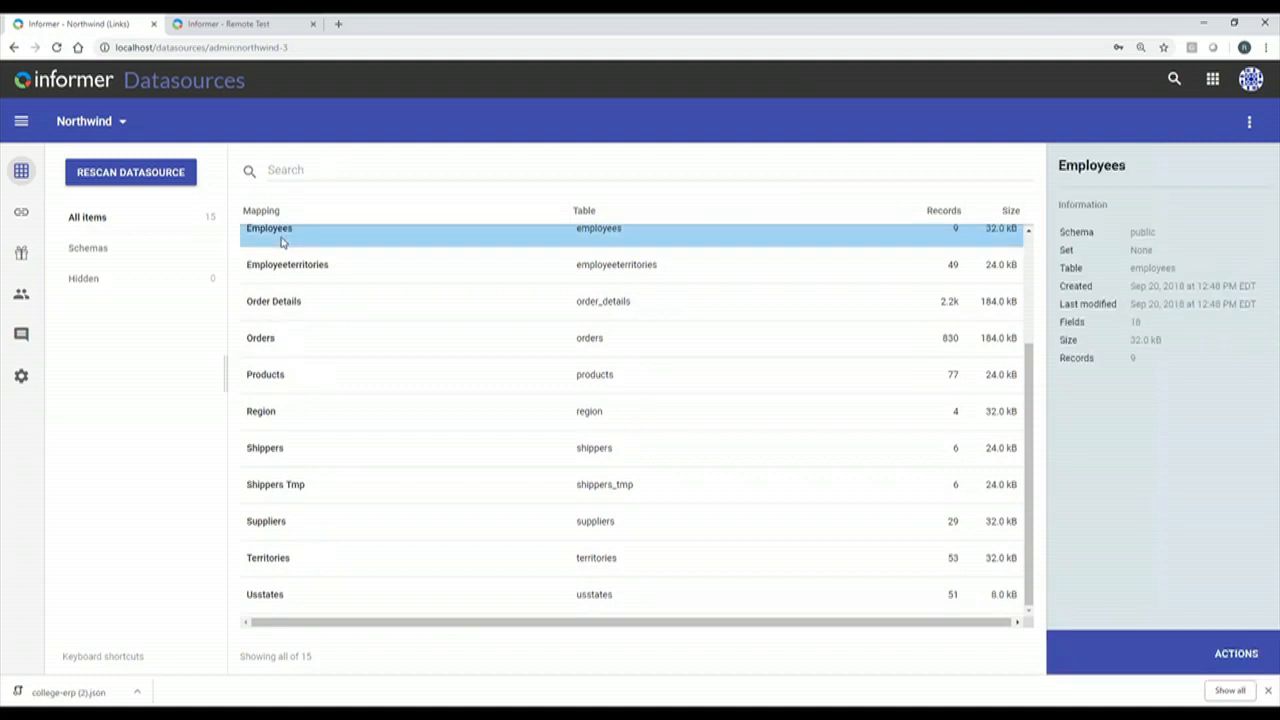
pyautogui.doubleClick(282, 242)
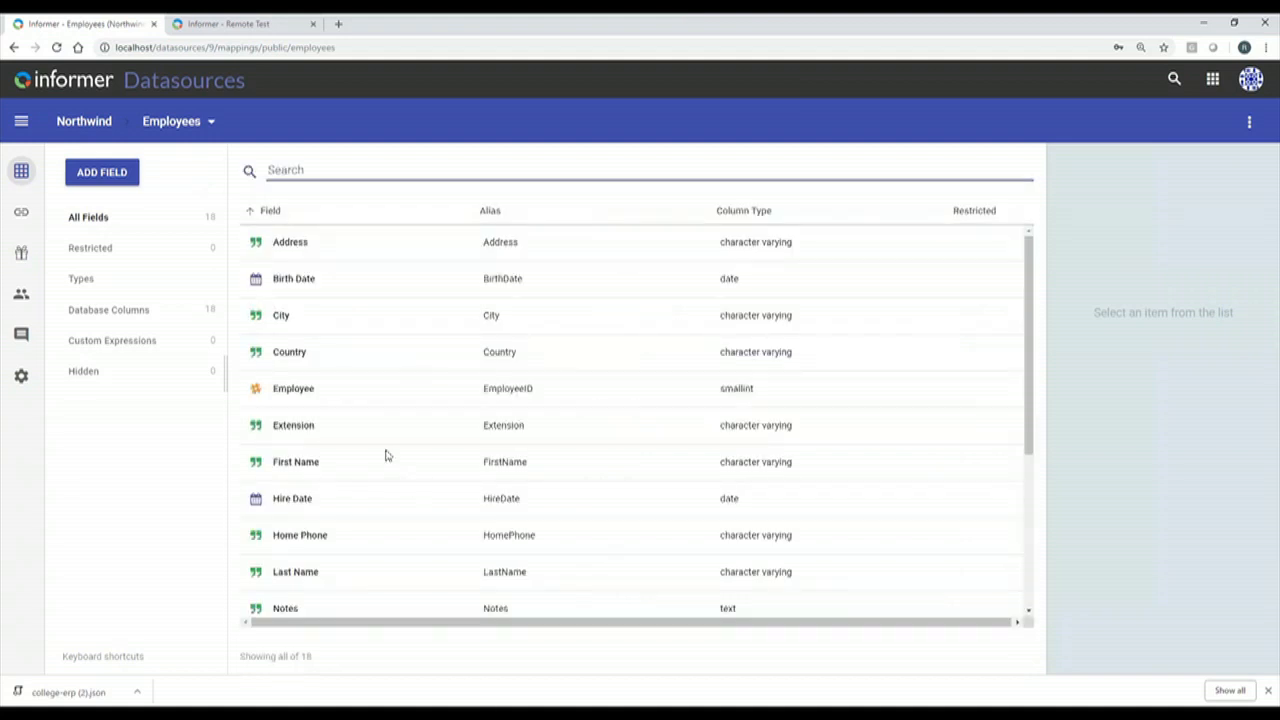
pyautogui.click(290, 281)
pyautogui.doubleClick(290, 280)
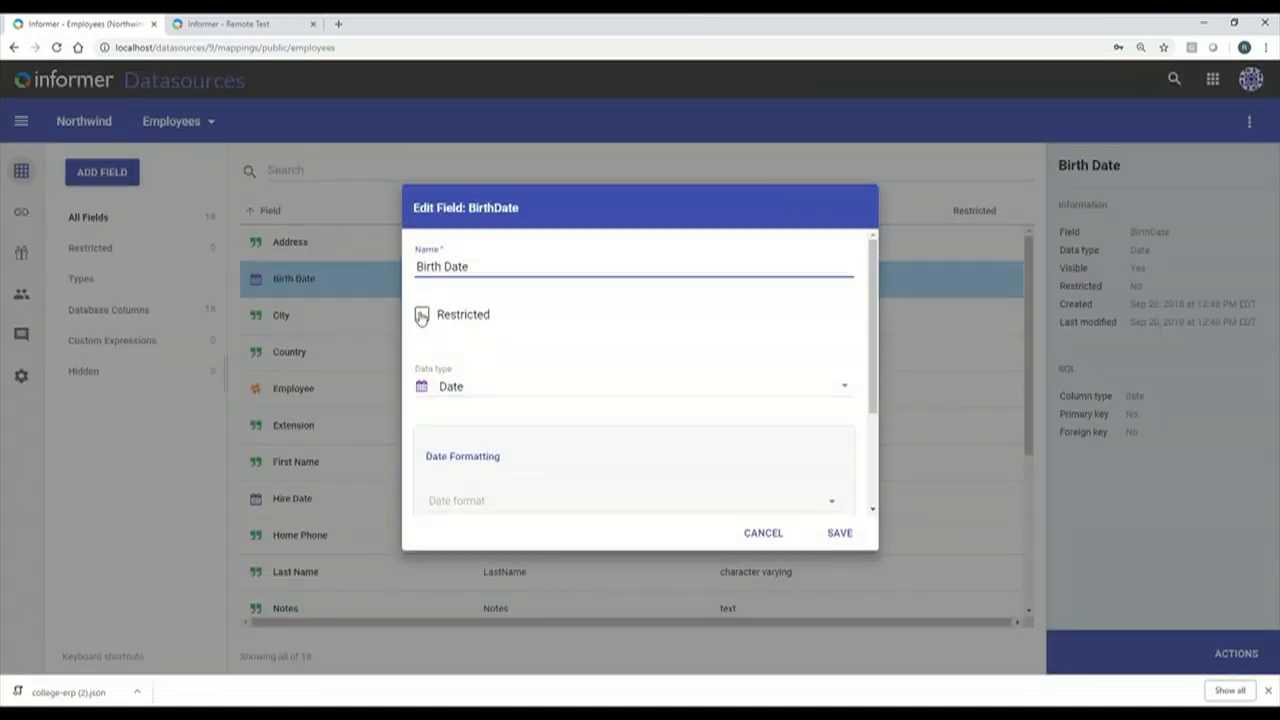
pyautogui.click(421, 316)
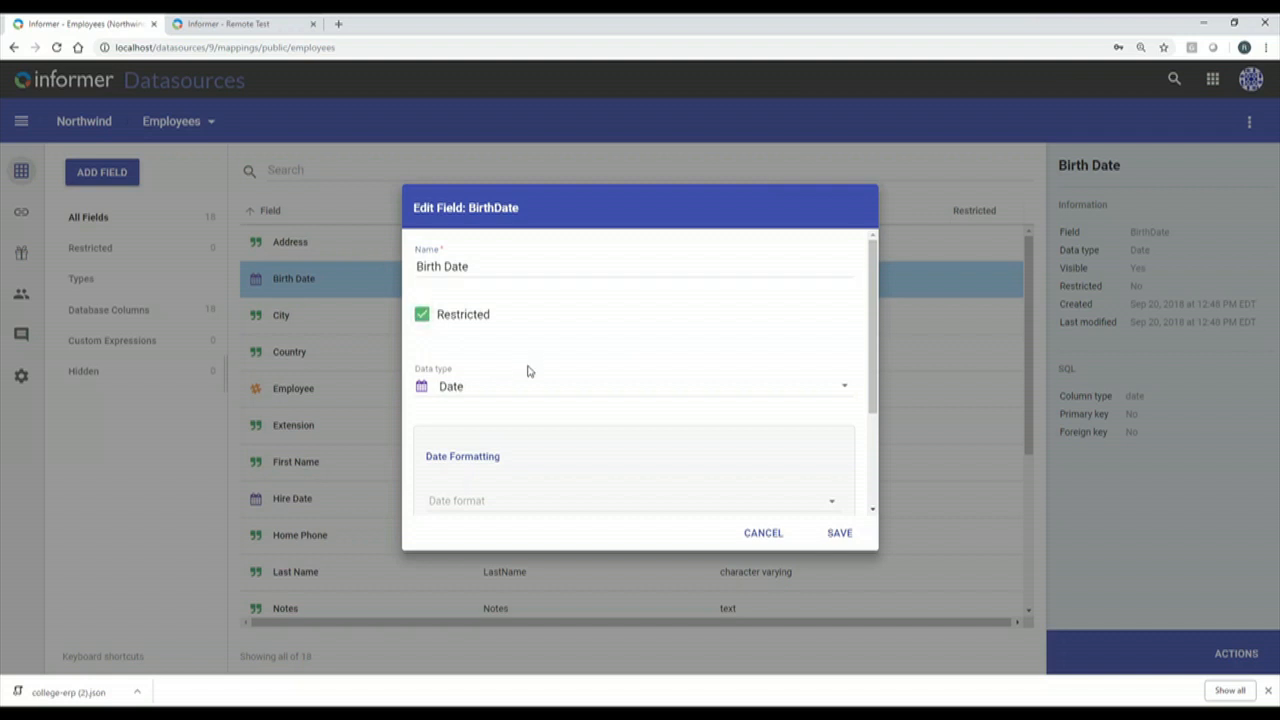
pyautogui.scroll(-2, 872, 395)
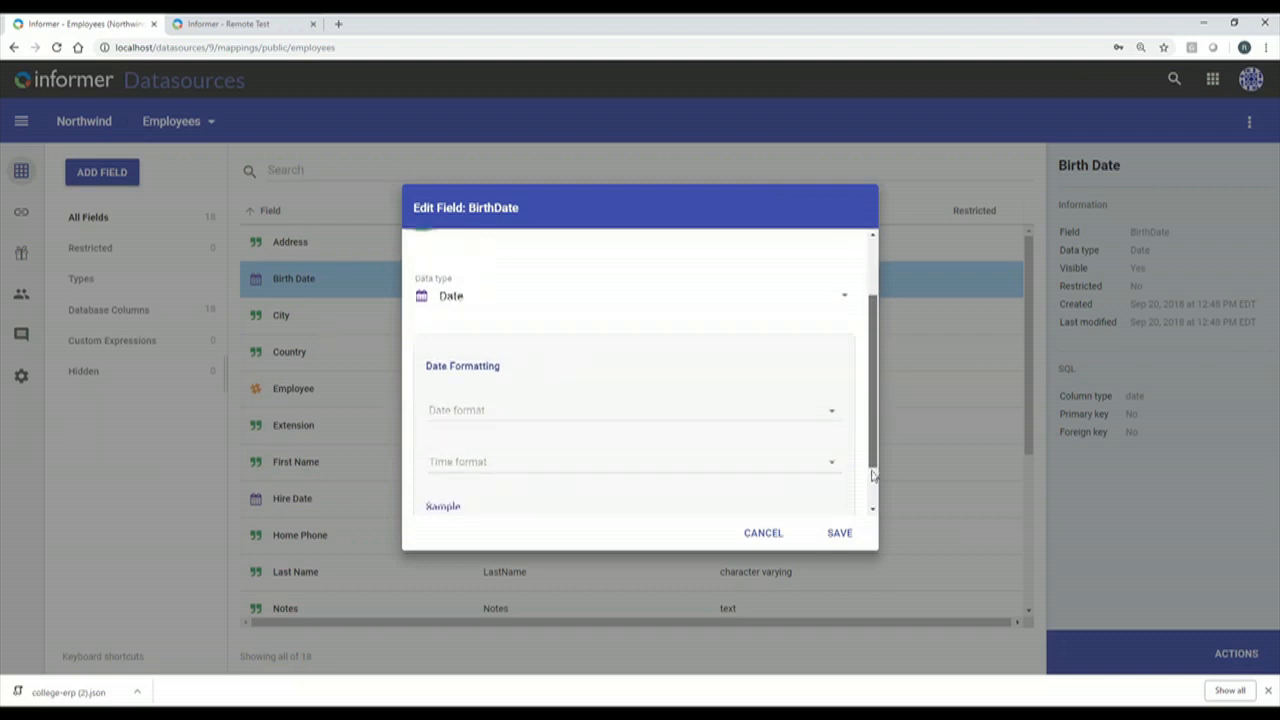
pyautogui.scroll(1, 865, 398)
pyautogui.scroll(1, 860, 370)
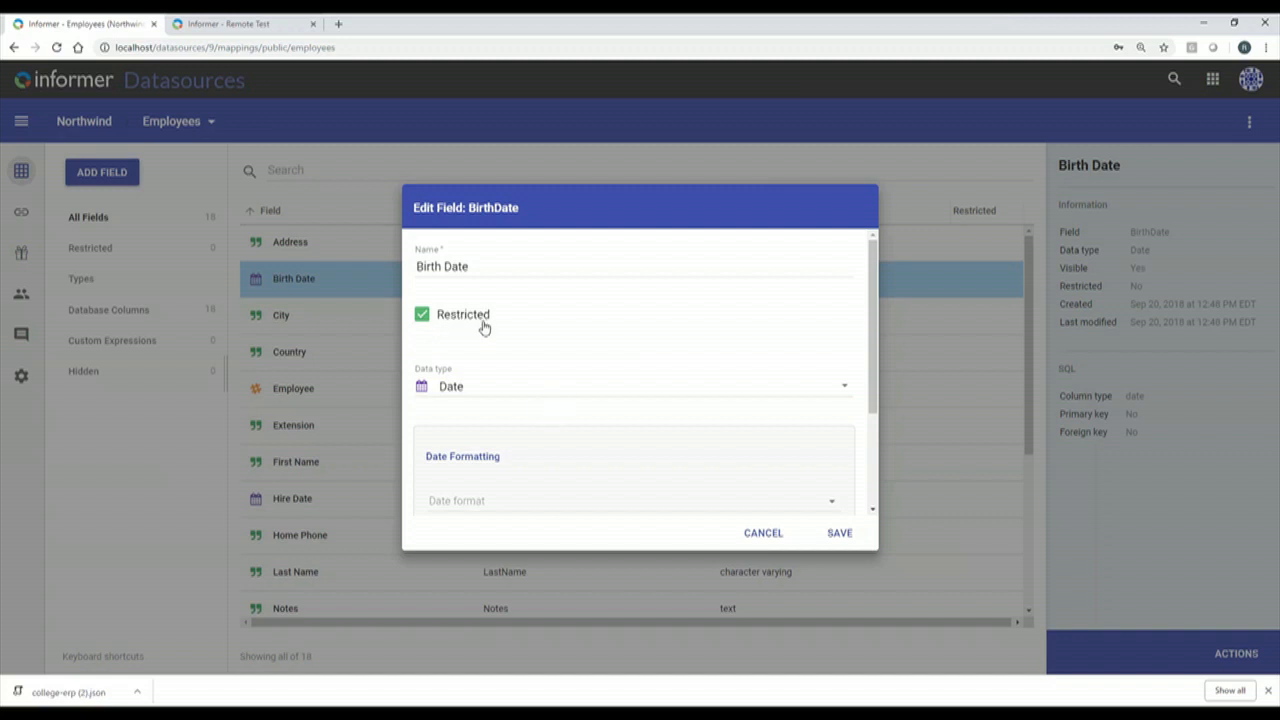
pyautogui.click(838, 535)
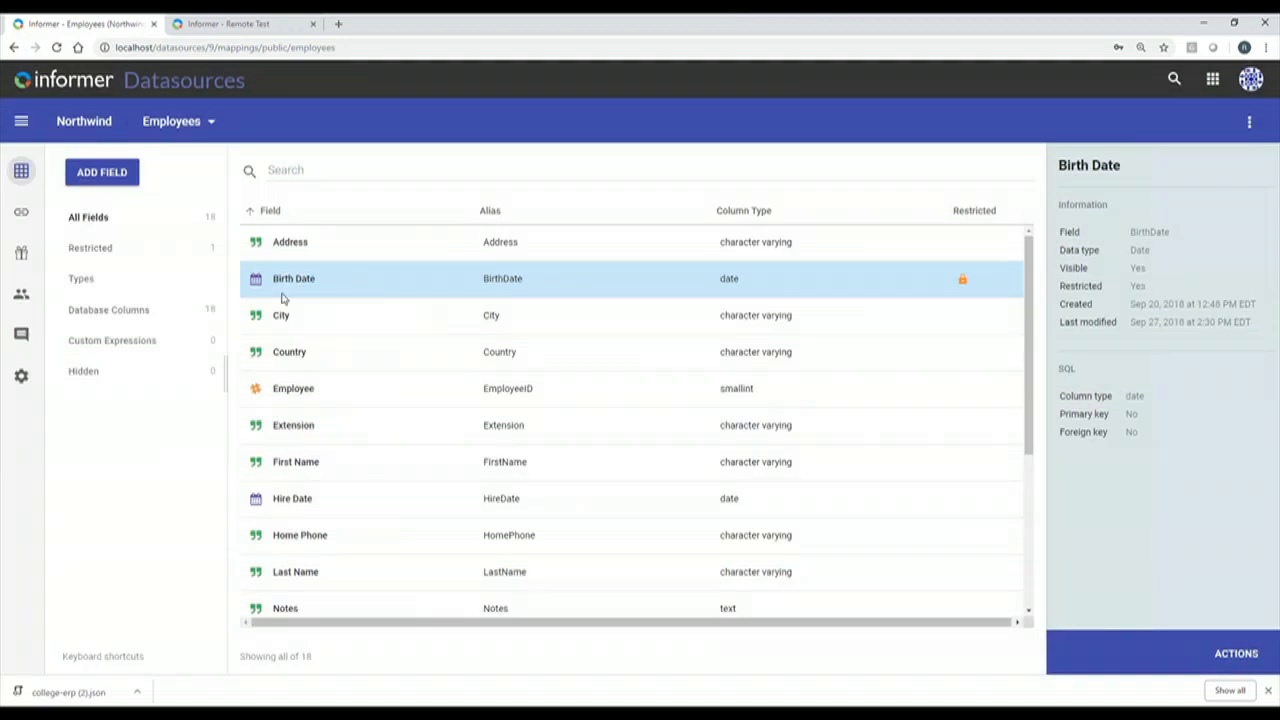
# Switch on Share Datasource for Northwind and bring up the Entrinsicon team's access-level options.
pyautogui.click(21, 295)
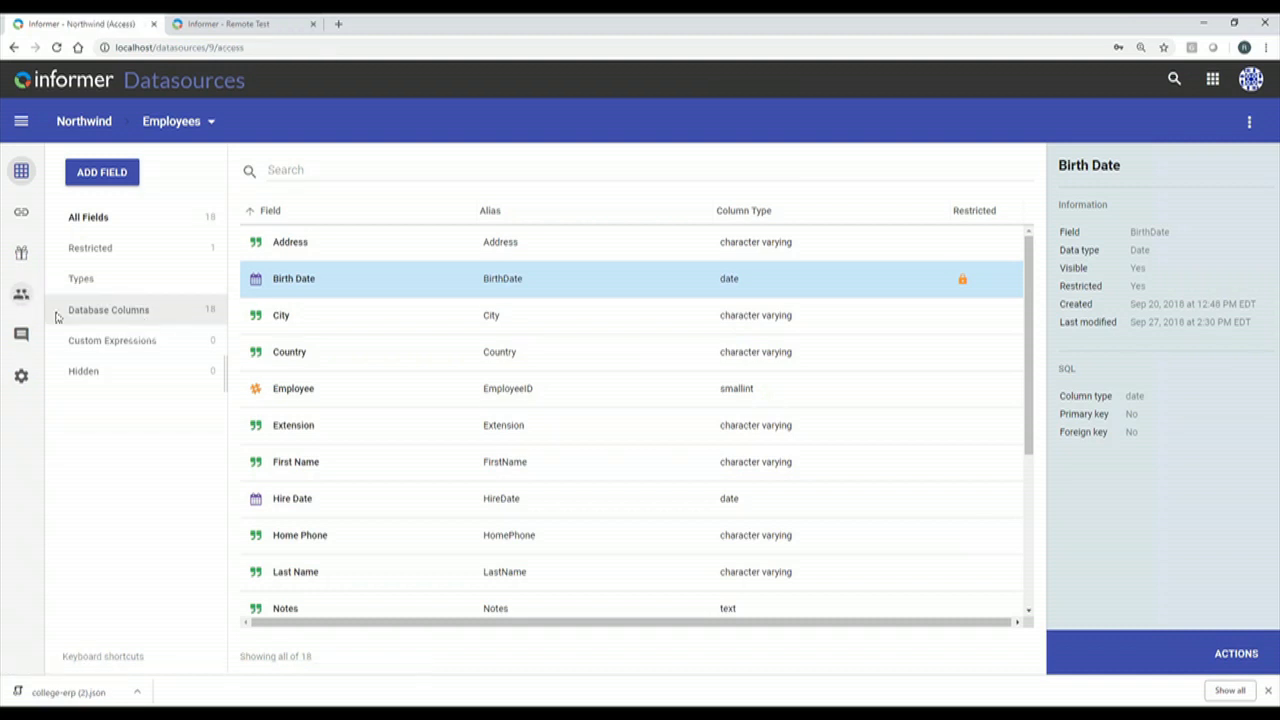
pyautogui.click(993, 358)
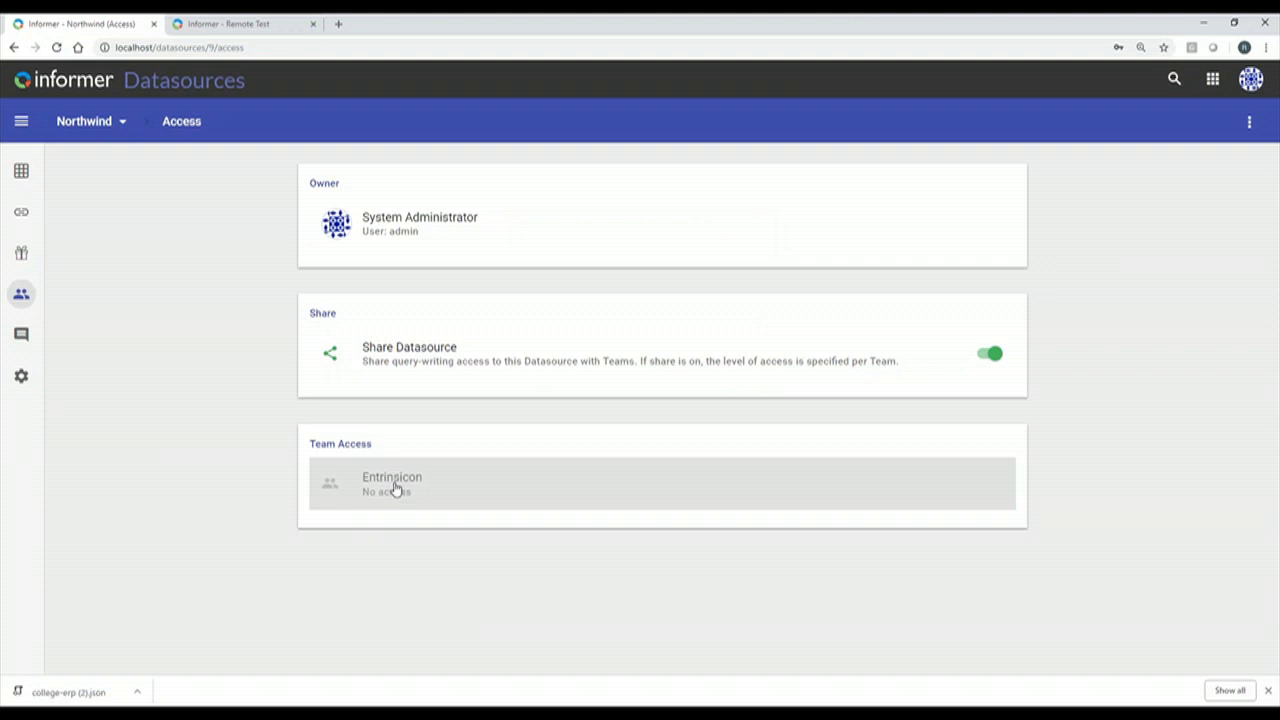
pyautogui.click(392, 490)
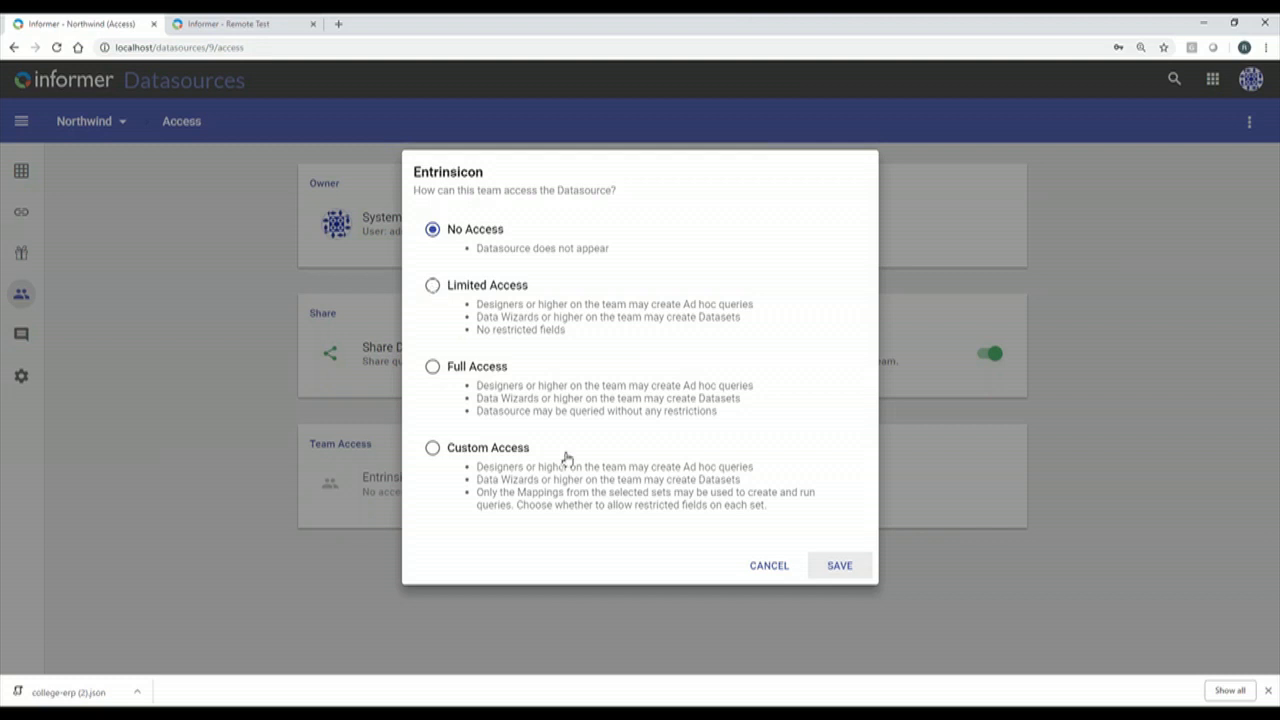
# Cancel the Entrinsicon access choice so the team stays at no access on Northwind.
pyautogui.click(769, 566)
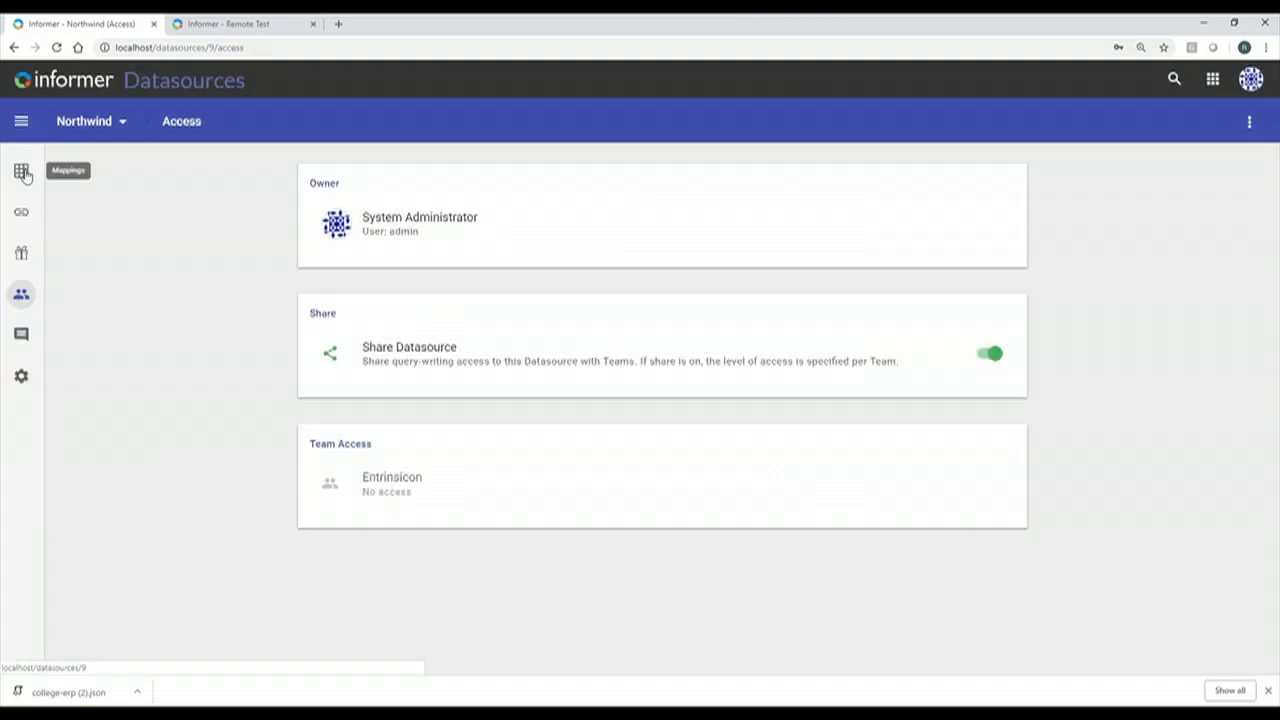
# Go to College Erp, open its Person mapping and select the Full Name field.
pyautogui.click(21, 173)
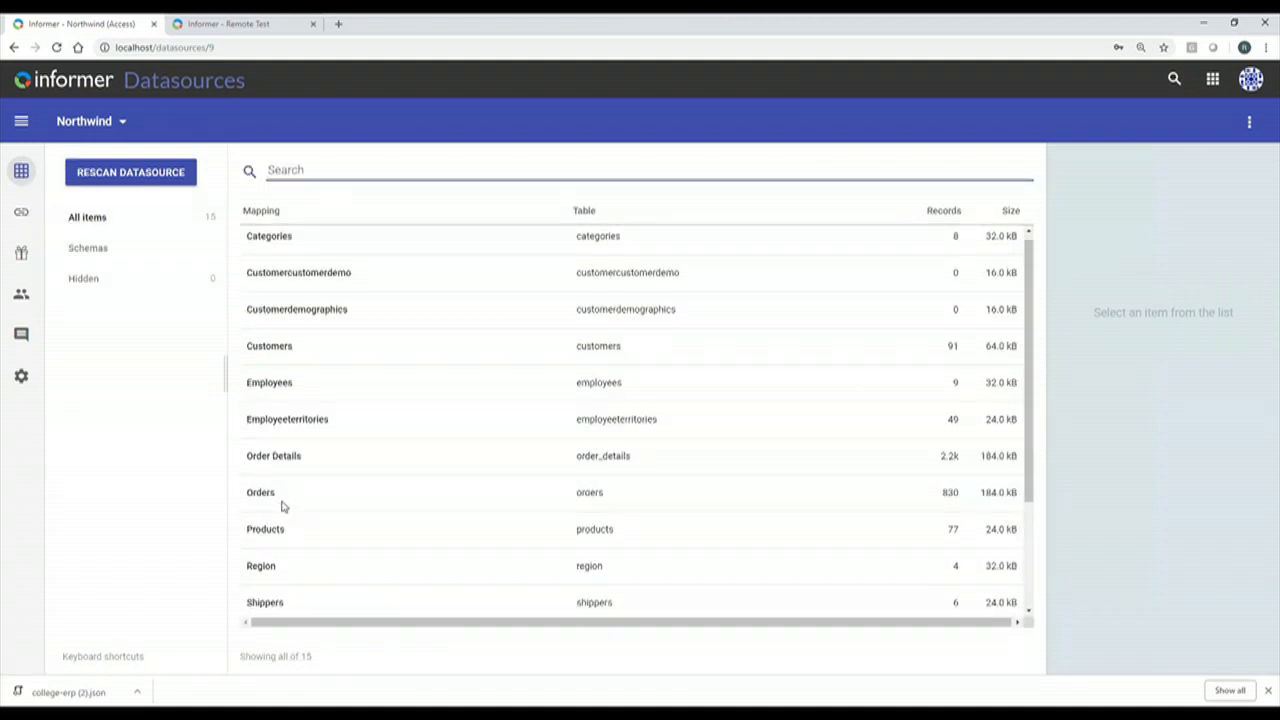
pyautogui.scroll(-3, 283, 506)
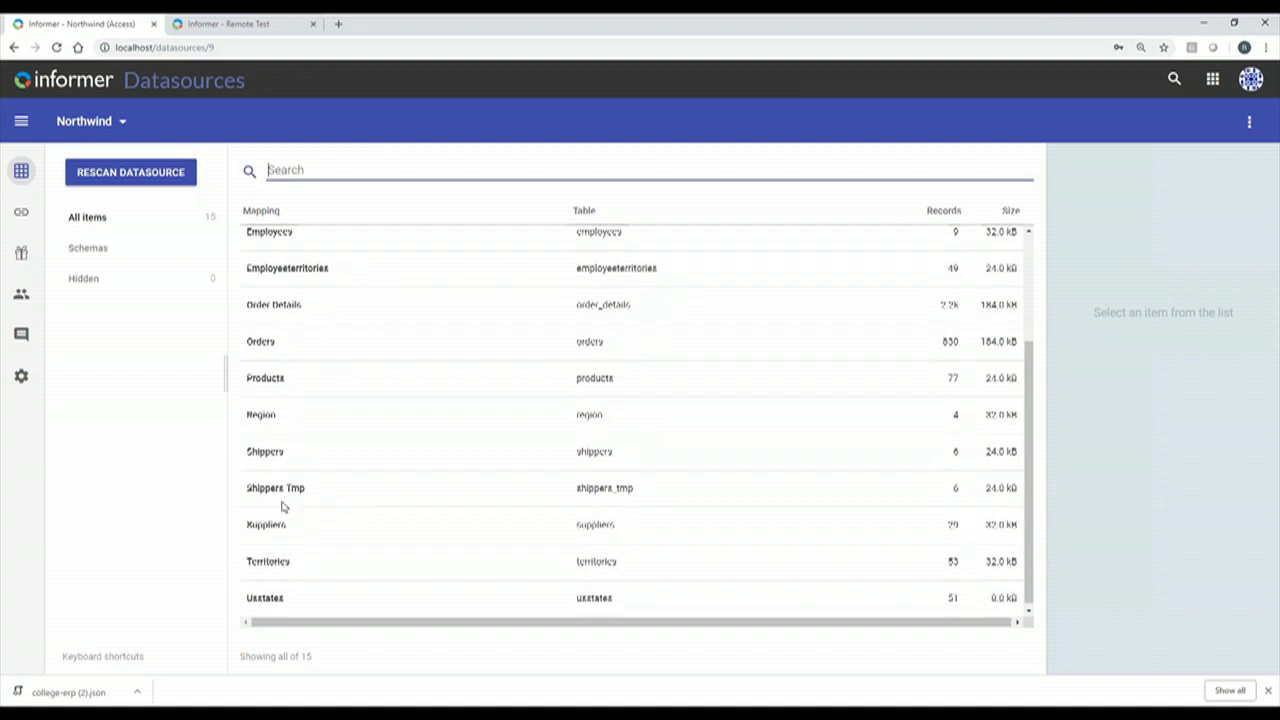
pyautogui.click(1213, 80)
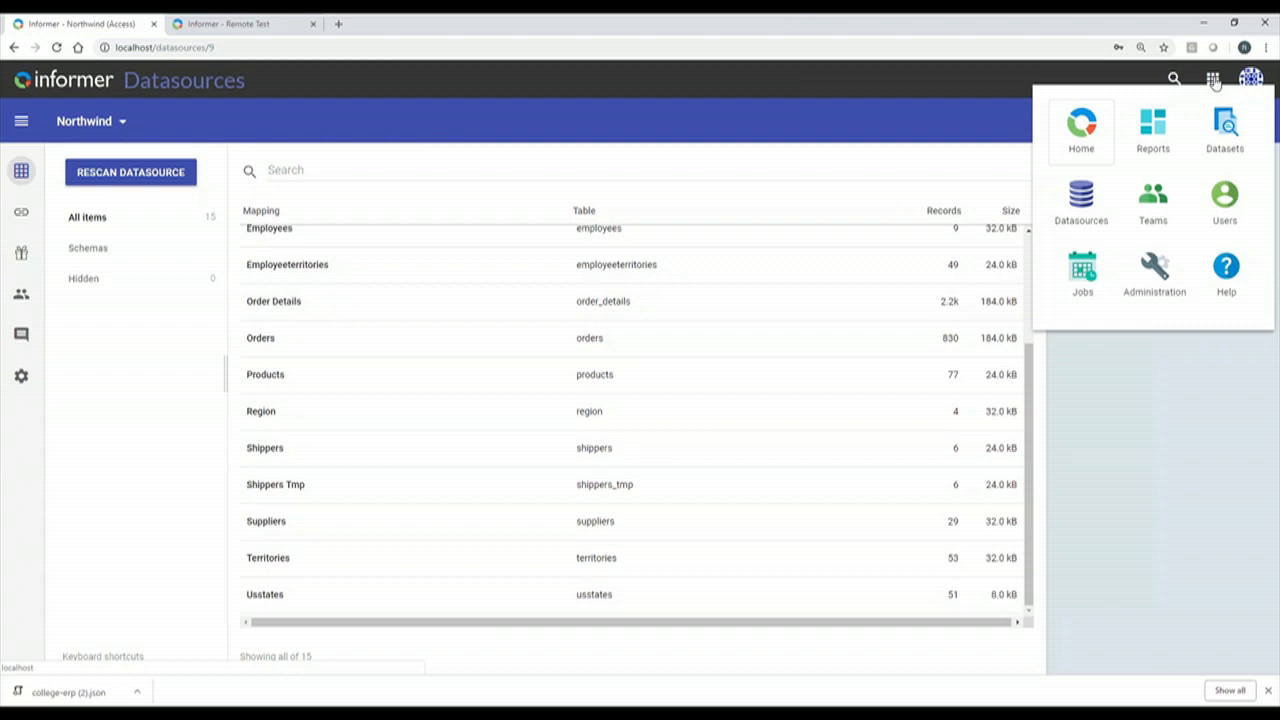
pyautogui.click(330, 235)
pyautogui.doubleClick(328, 236)
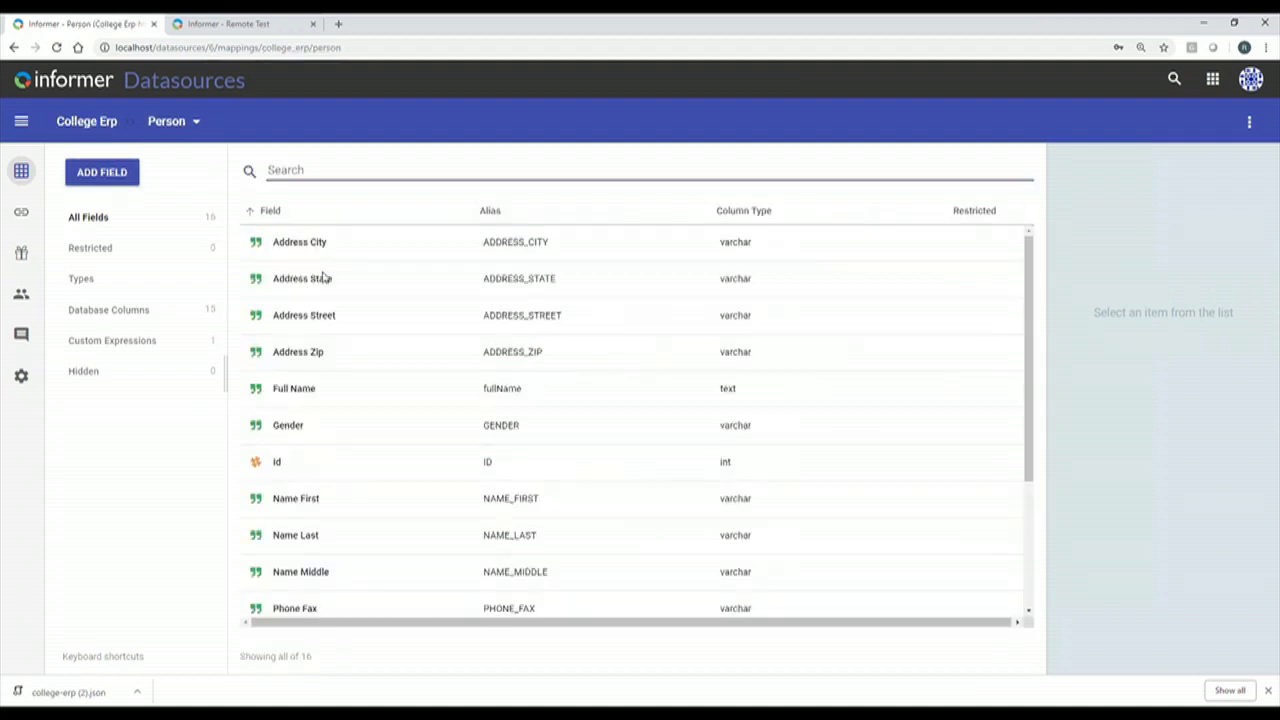
pyautogui.scroll(-3, 340, 512)
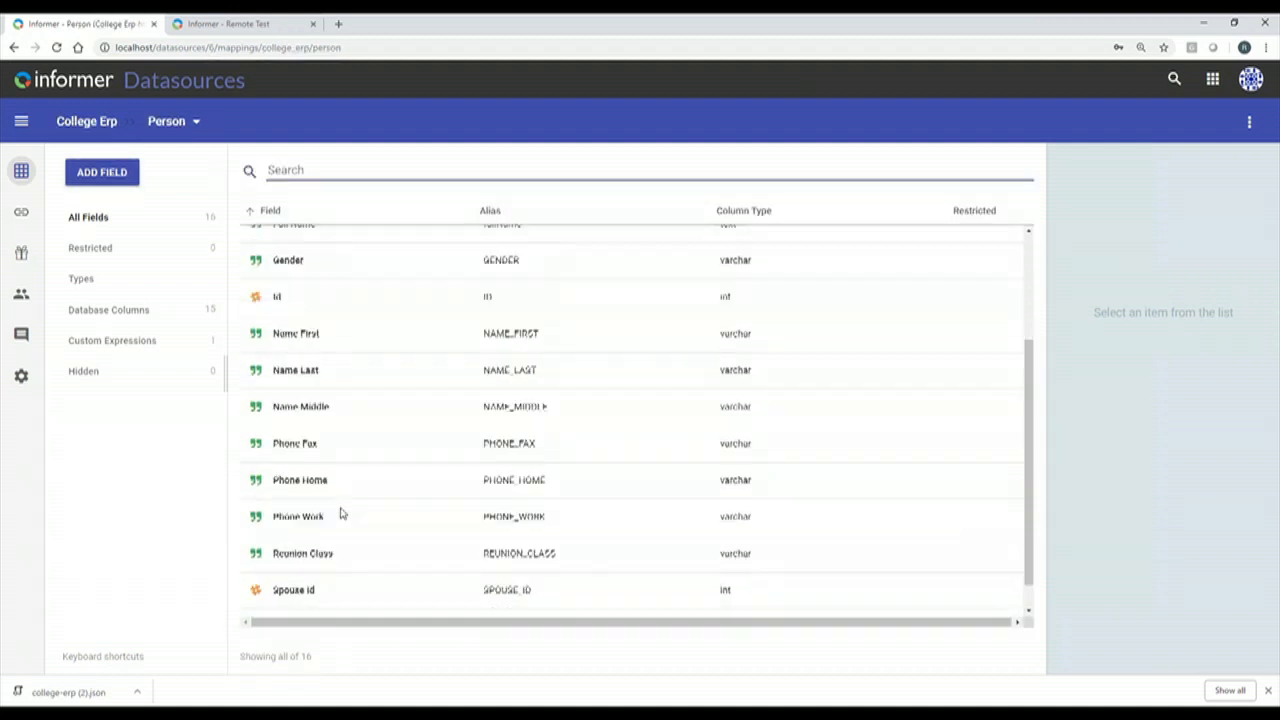
pyautogui.scroll(3, 340, 511)
pyautogui.click(293, 393)
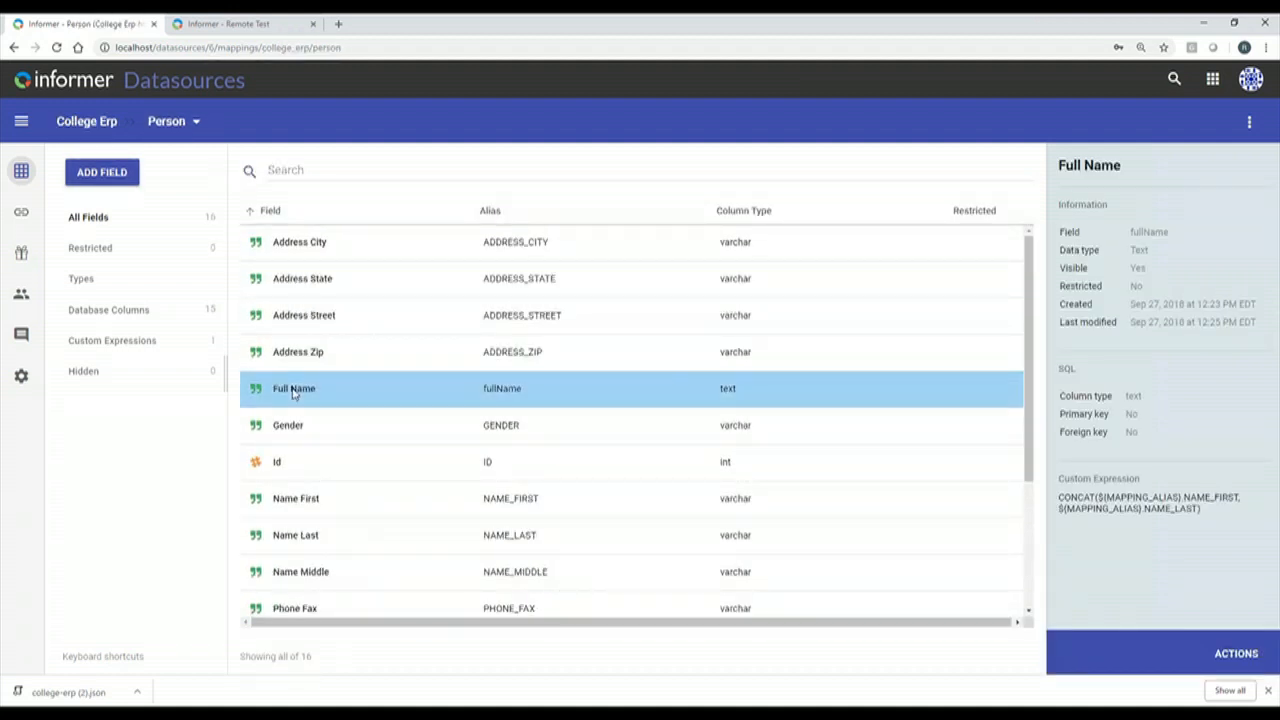
# Remove the $(MAPPING_ALIAS). prefixes so Full Name reads CONCAT(NAME_FIRST, NAME_LAST).
pyautogui.doubleClick(293, 390)
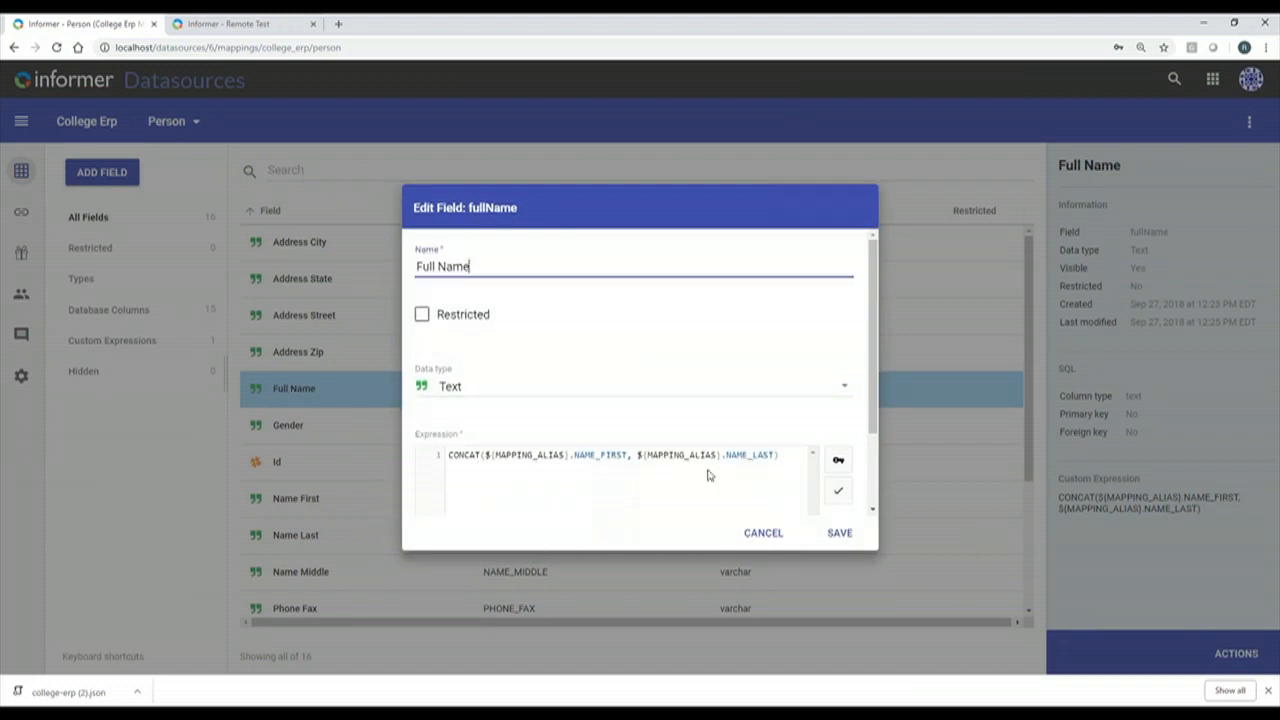
pyautogui.scroll(-2, 875, 405)
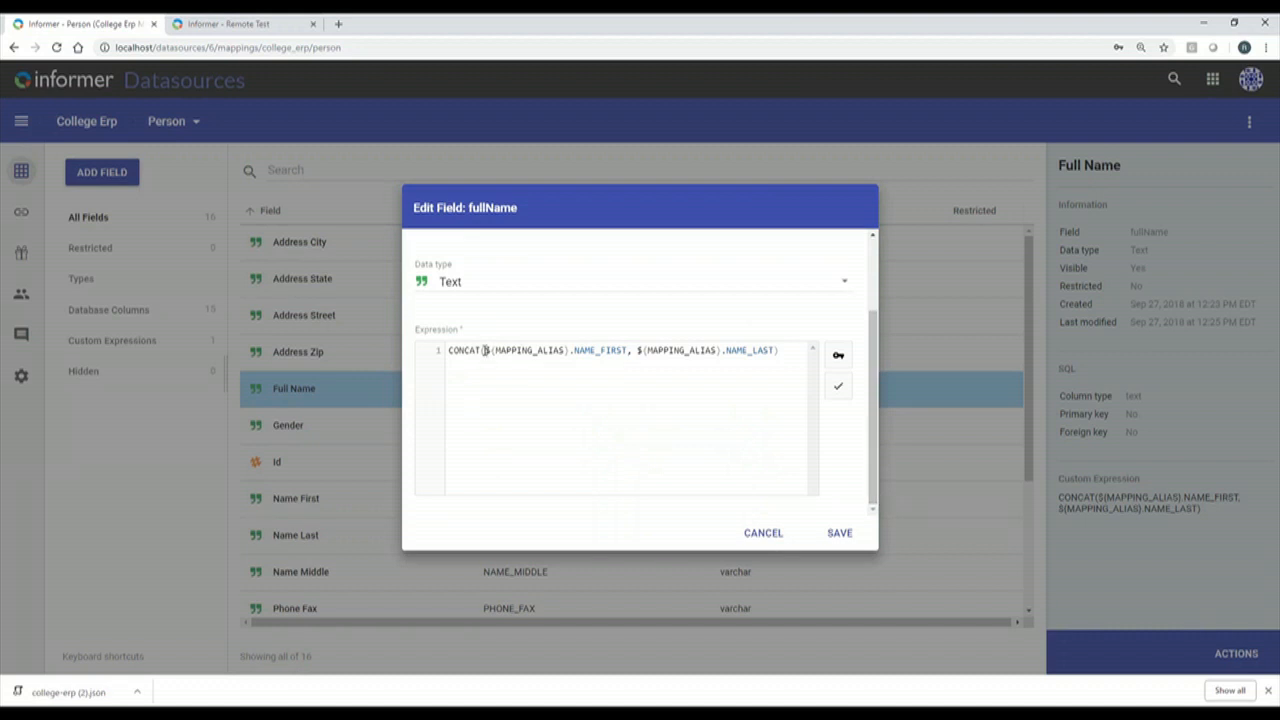
pyautogui.moveTo(486, 350); pyautogui.dragTo(568, 352)
pyautogui.press('BackSpace')
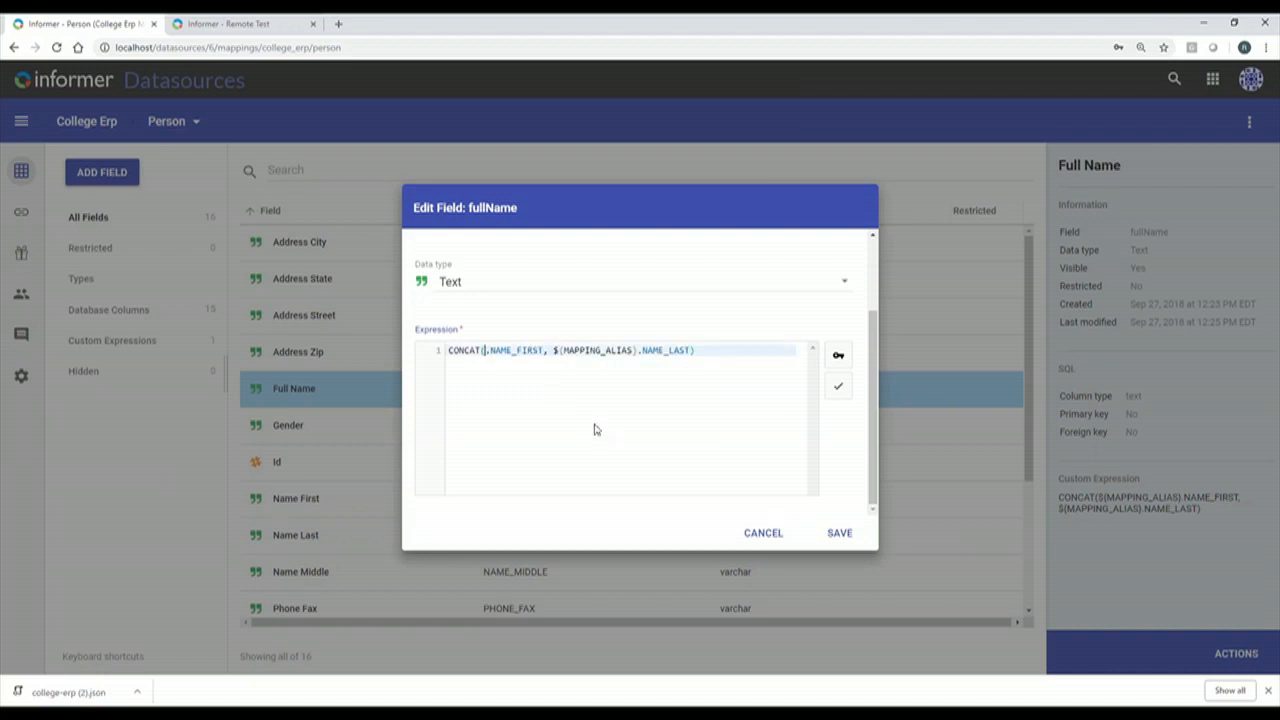
pyautogui.press('Delete')
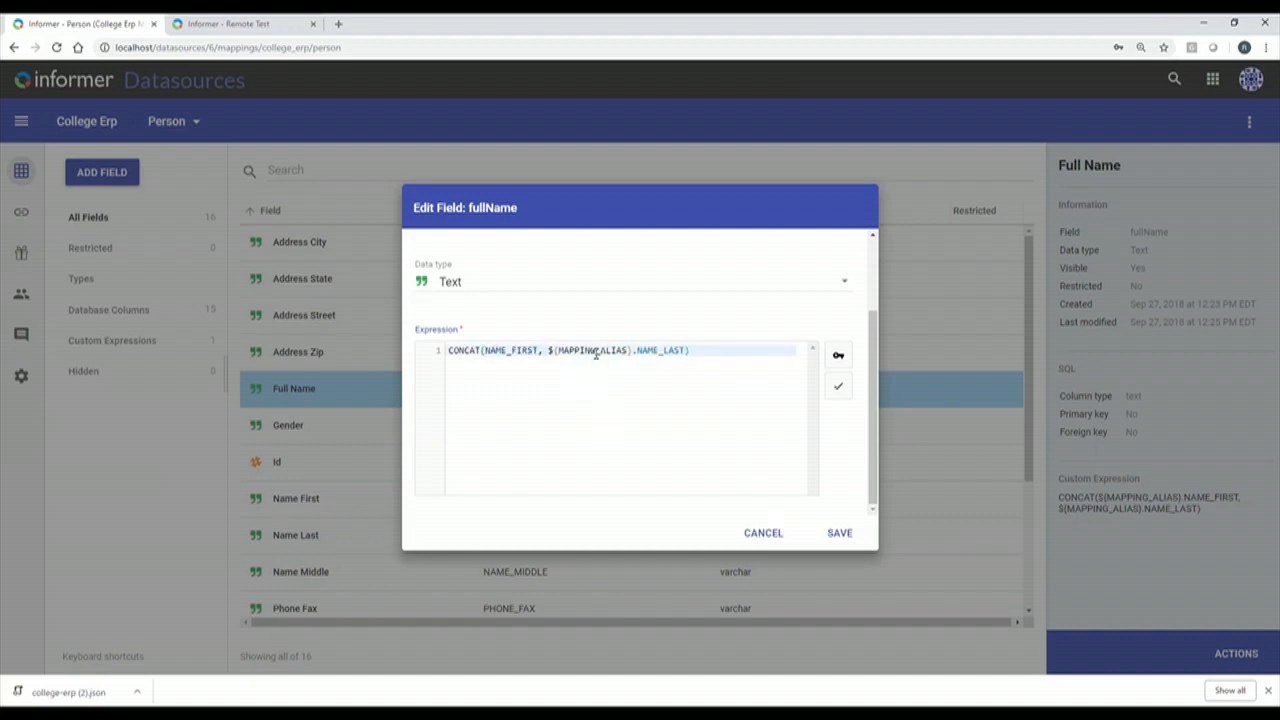
pyautogui.moveTo(548, 352); pyautogui.dragTo(636, 350)
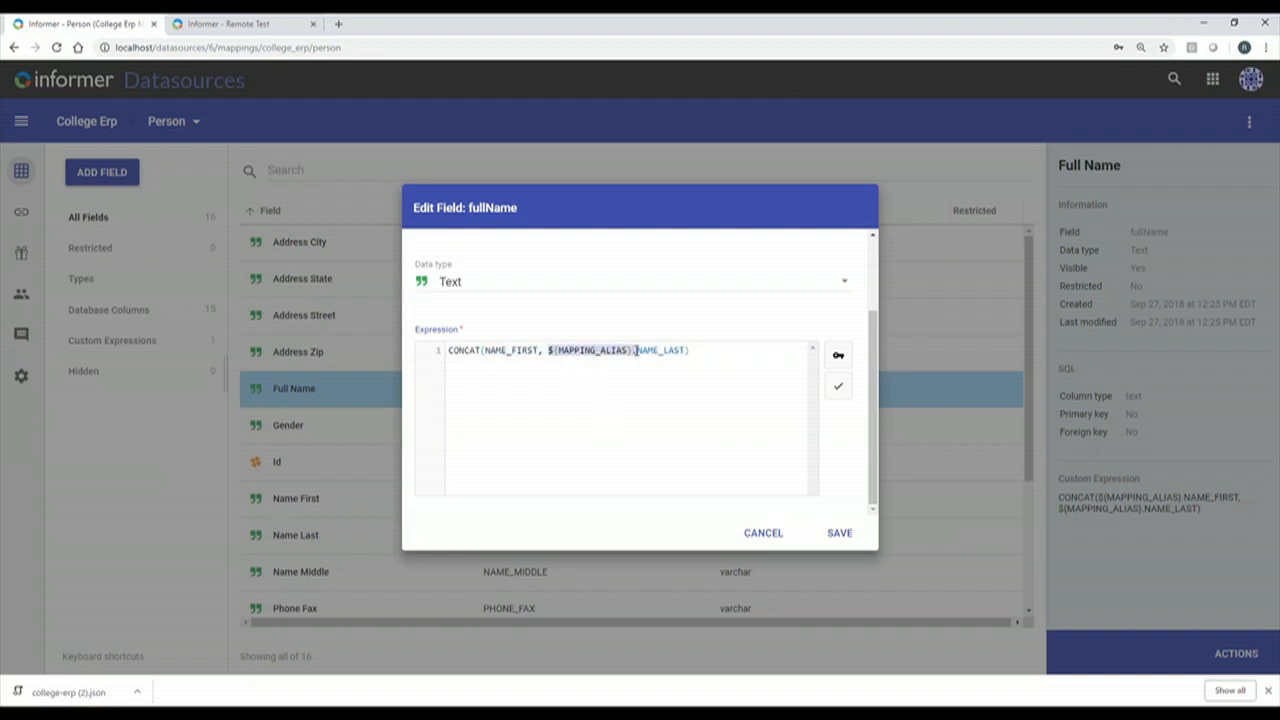
pyautogui.press('BackSpace')
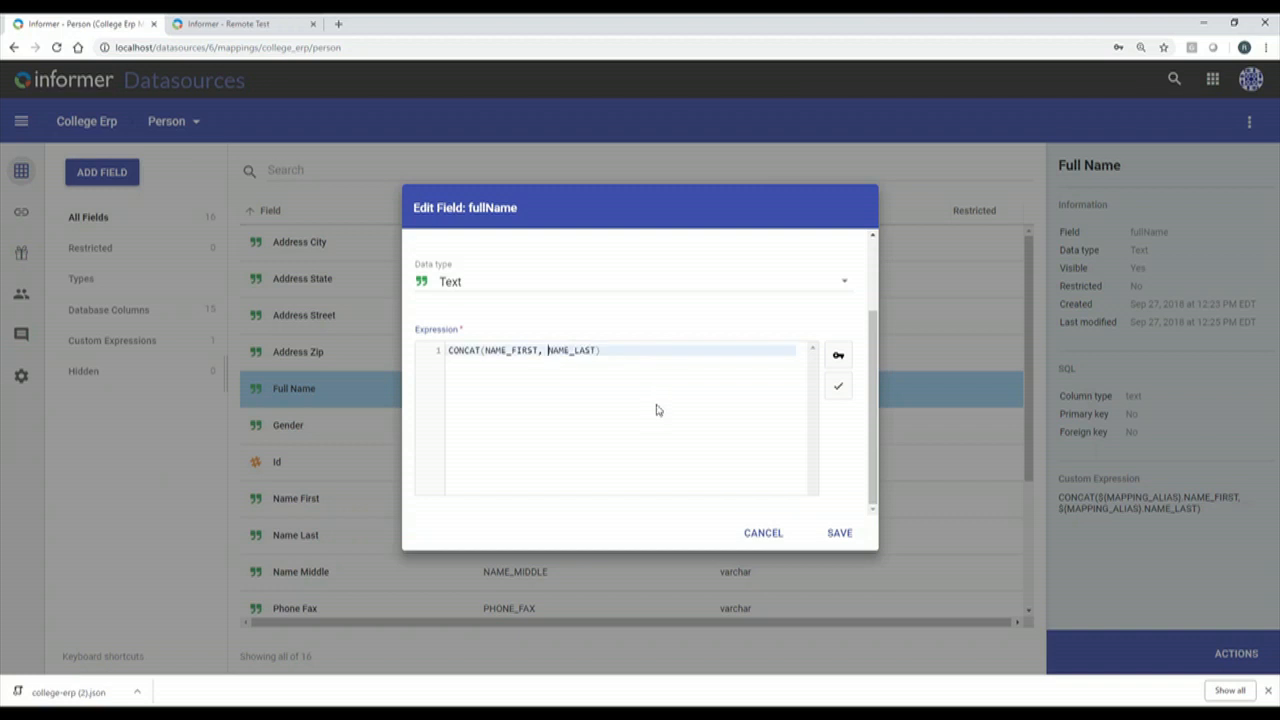
# Test the Full Name expression against sample rows and save the field.
pyautogui.click(838, 391)
pyautogui.scroll(-2, 701, 448)
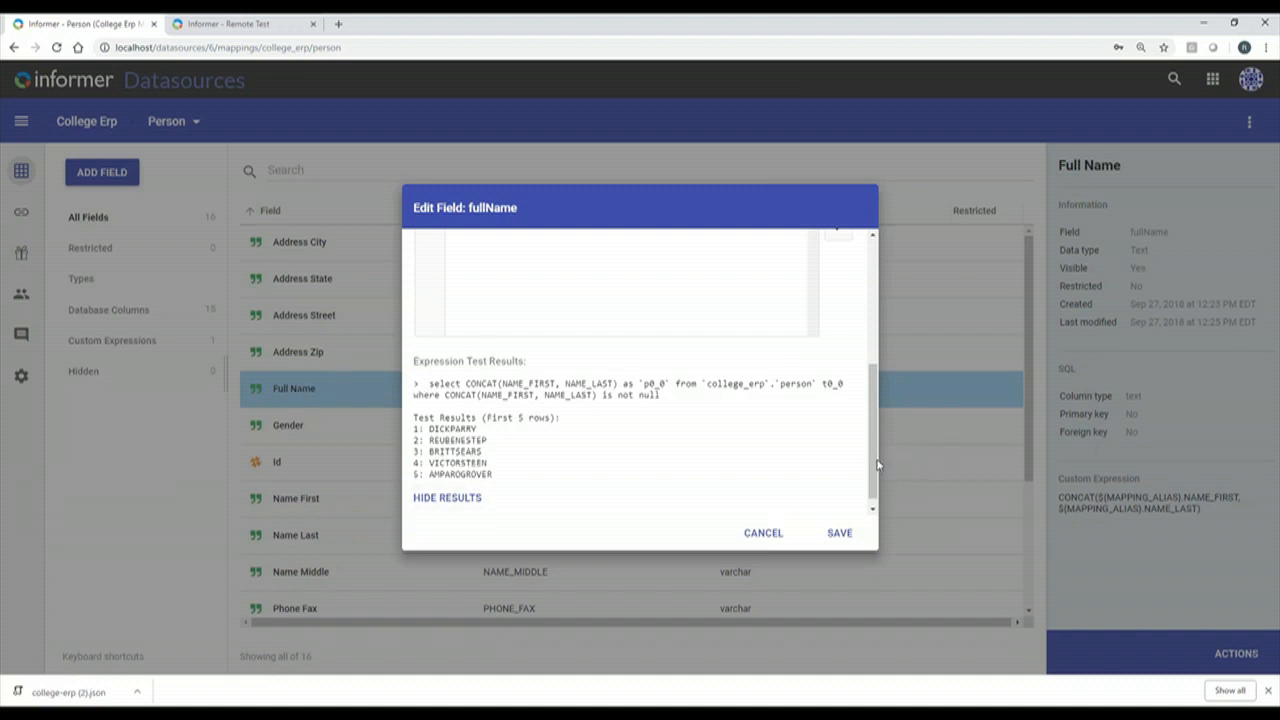
pyautogui.moveTo(877, 457); pyautogui.dragTo(881, 313)
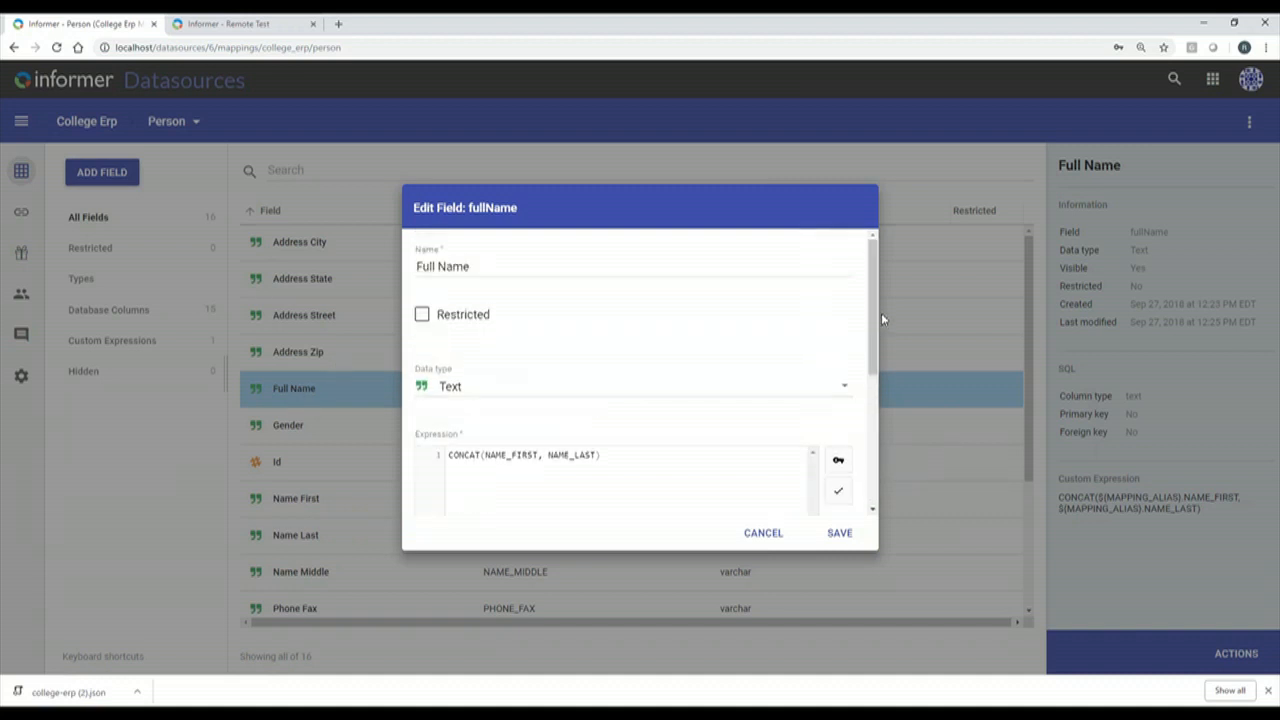
pyautogui.doubleClick(474, 455)
pyautogui.click(505, 495)
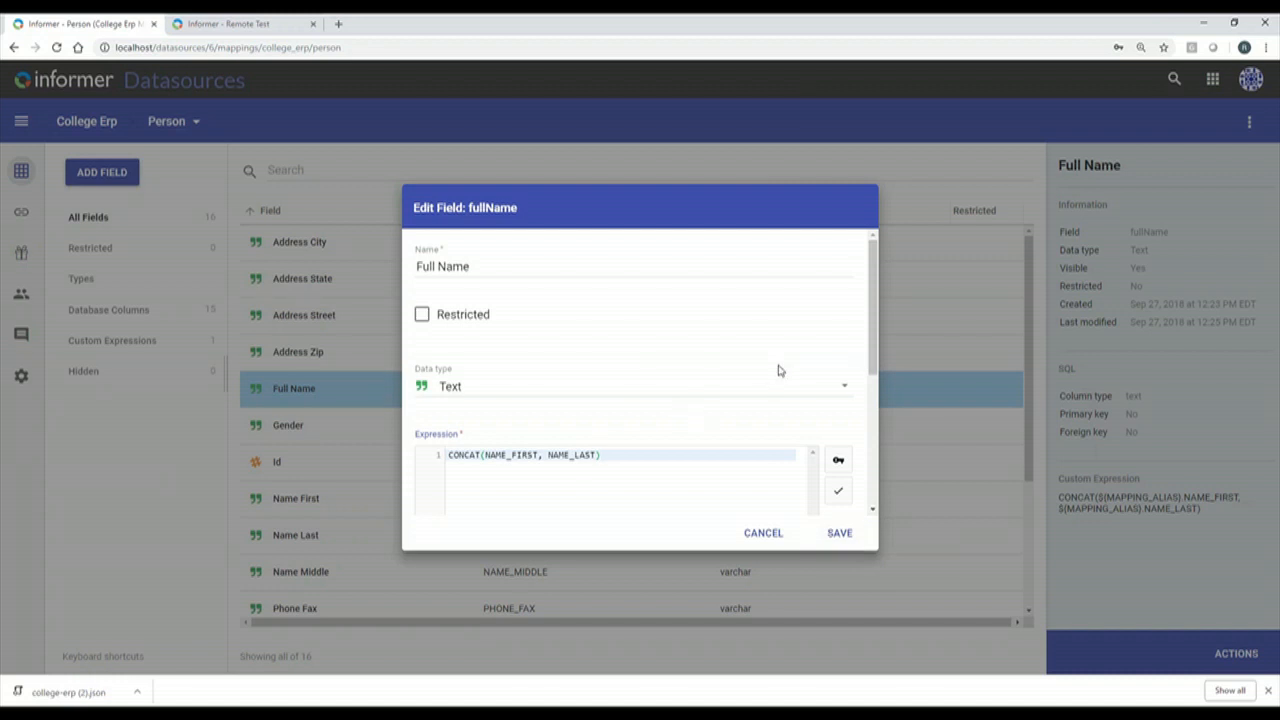
pyautogui.click(837, 533)
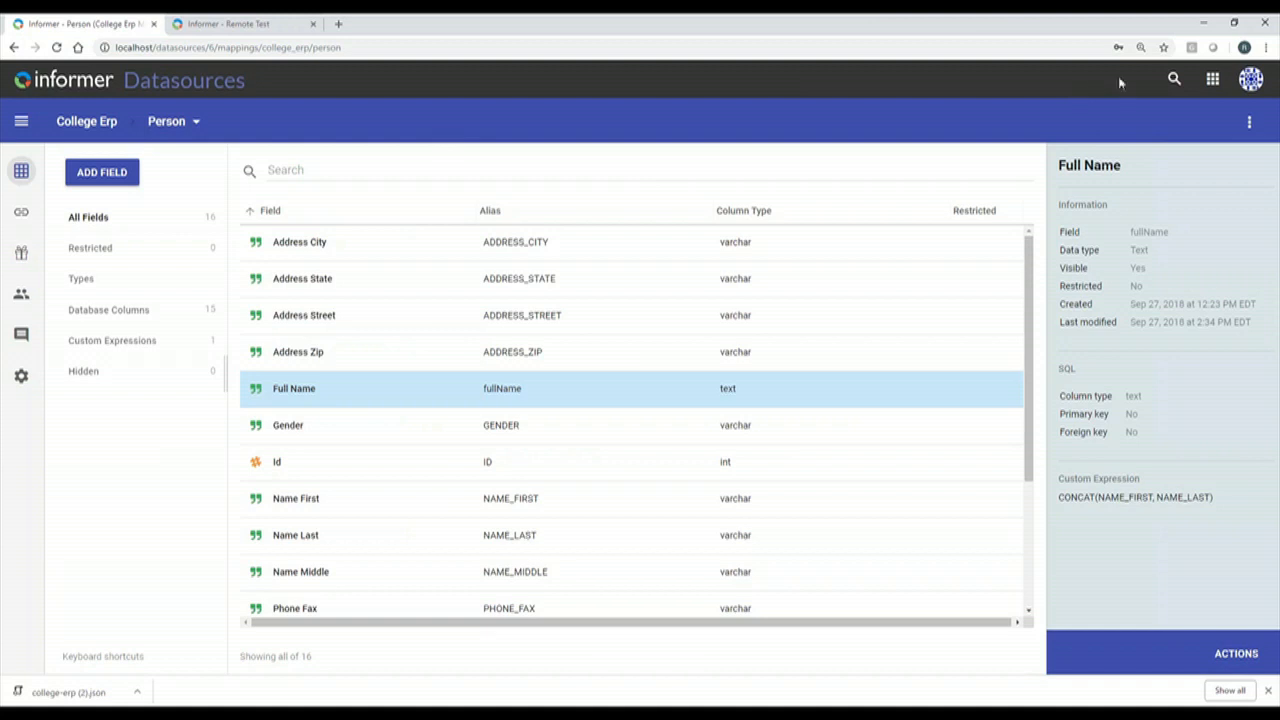
# Return to College Erp's mappings, clear the per filter, and show the sets, including HR with Hrper and Hrper Ls.
pyautogui.click(98, 125)
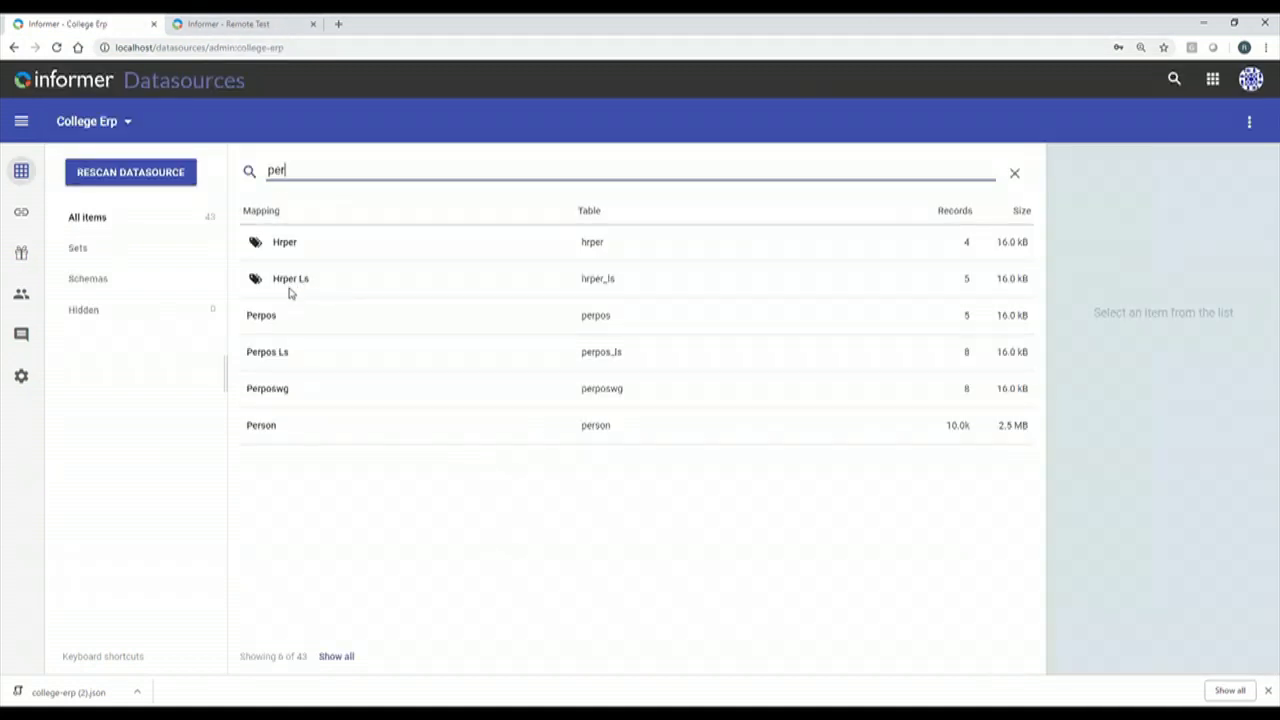
pyautogui.click(285, 287)
pyautogui.click(304, 248)
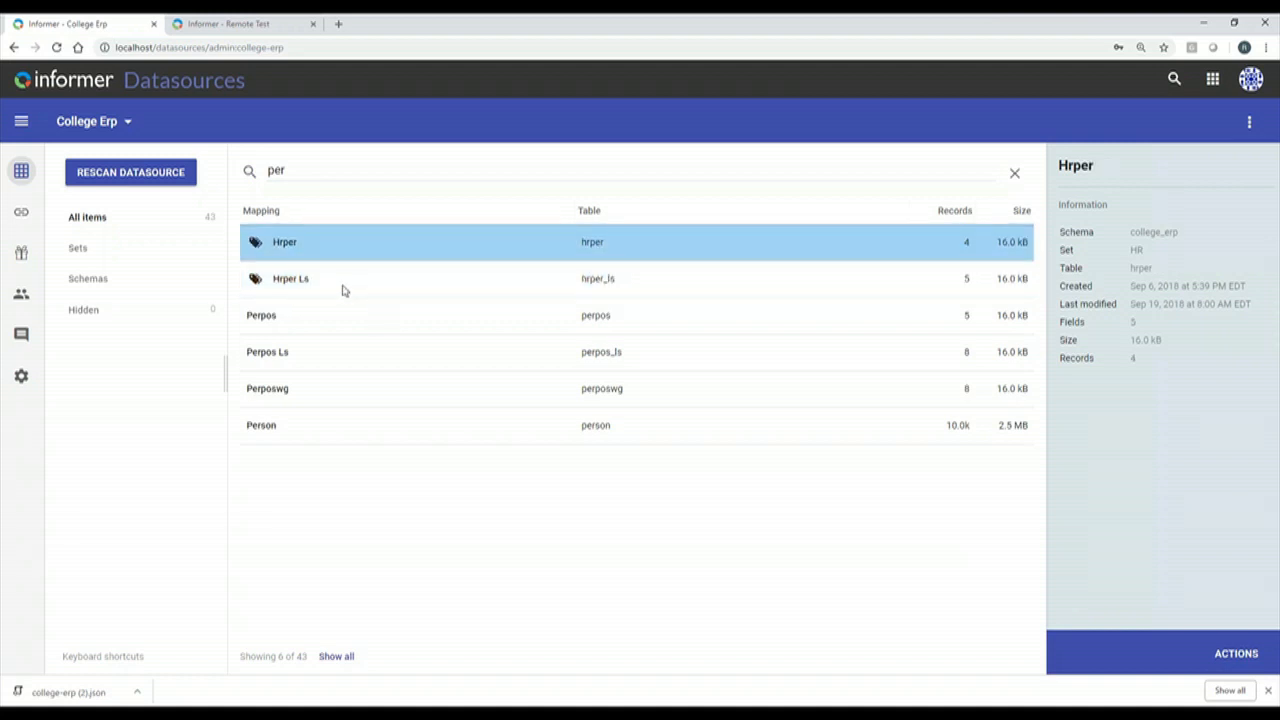
pyautogui.click(1014, 174)
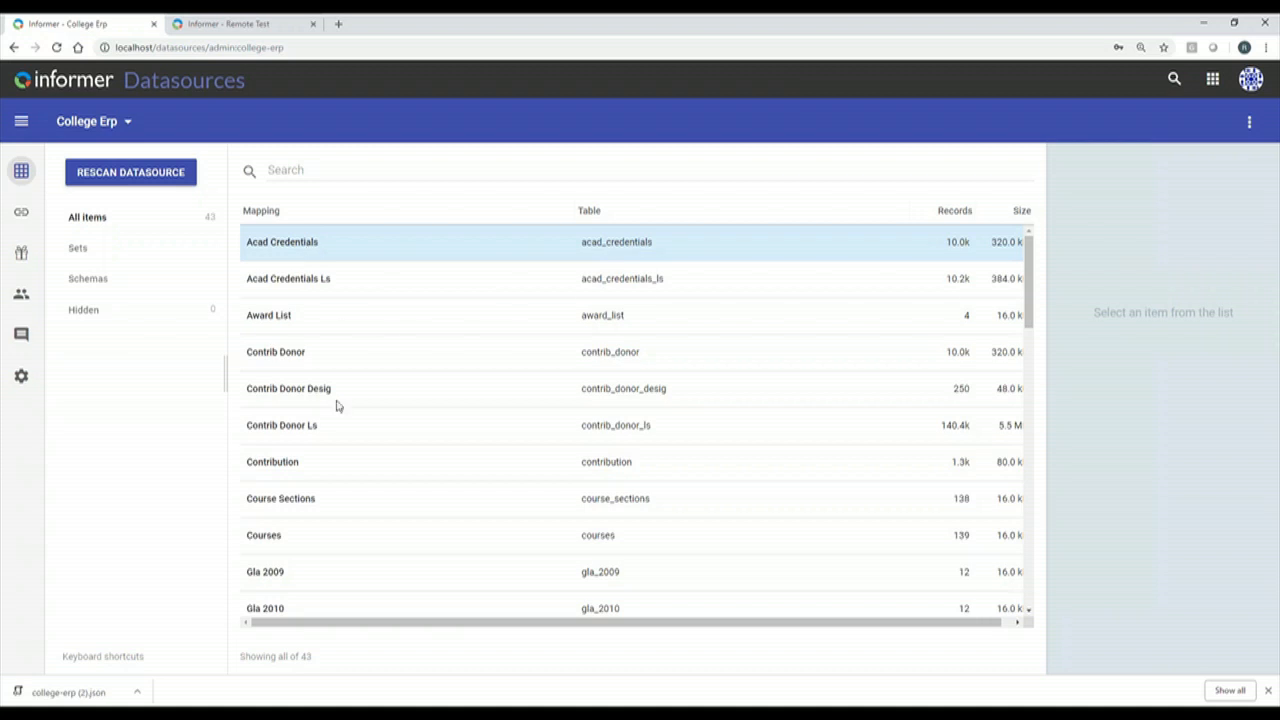
pyautogui.scroll(-1, 409, 423)
pyautogui.scroll(1, 409, 425)
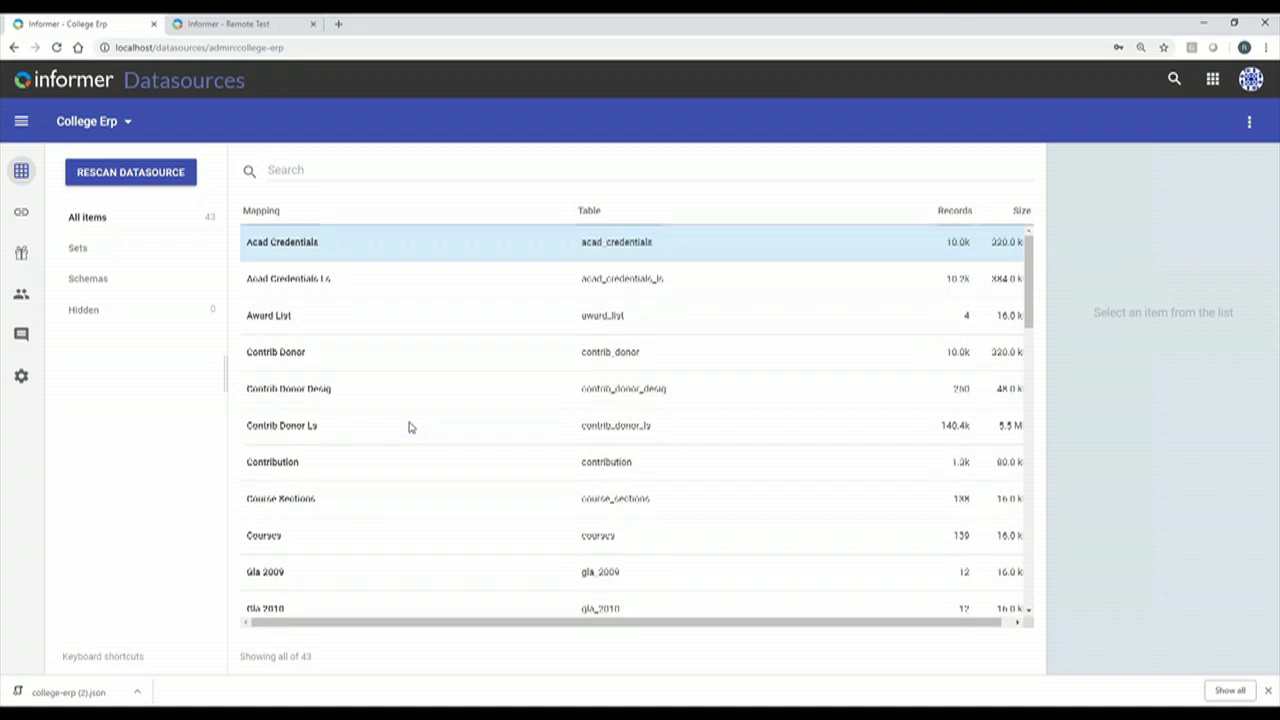
pyautogui.click(103, 255)
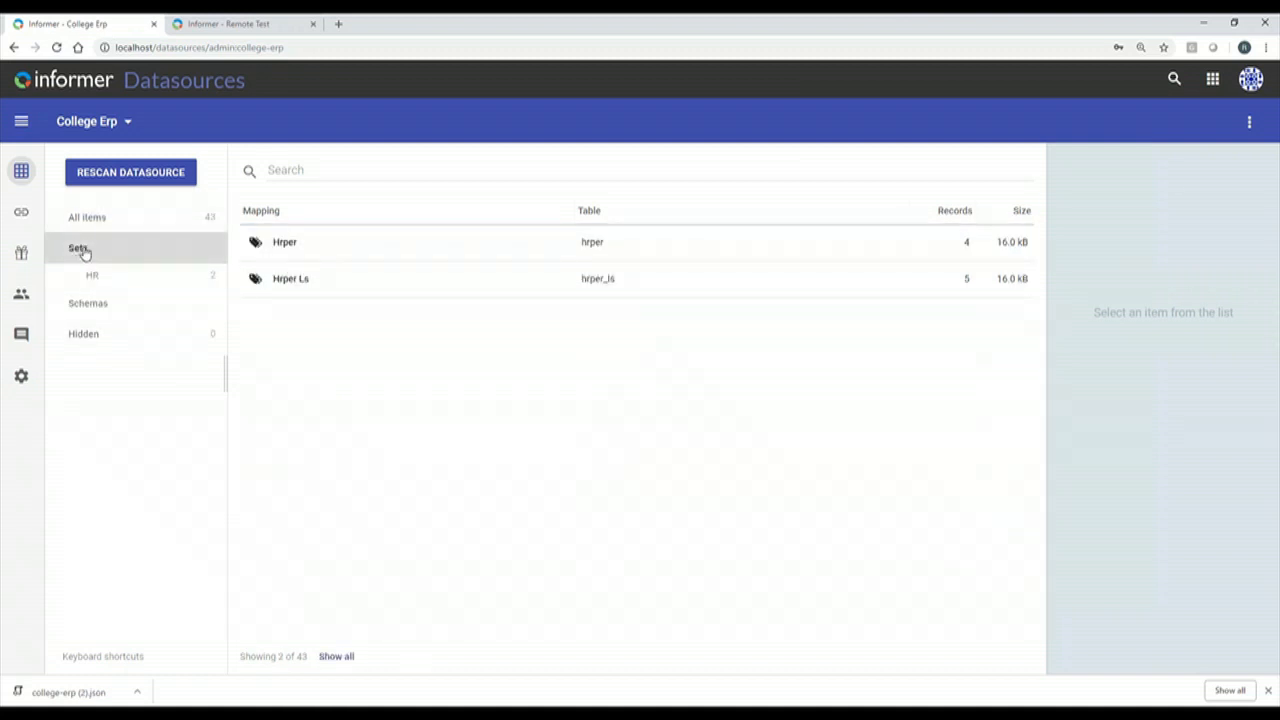
# In Manage Sets, start a new College Erp mapping set named Finance.
pyautogui.click(1249, 121)
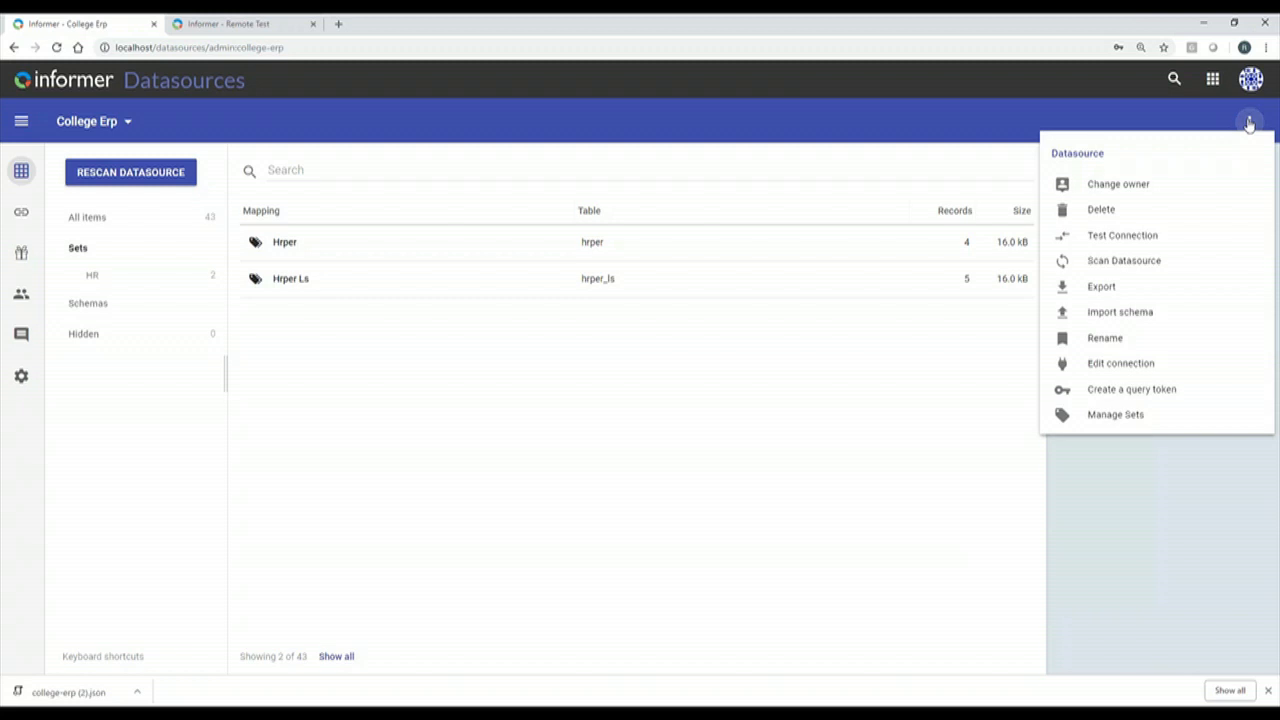
pyautogui.click(1131, 416)
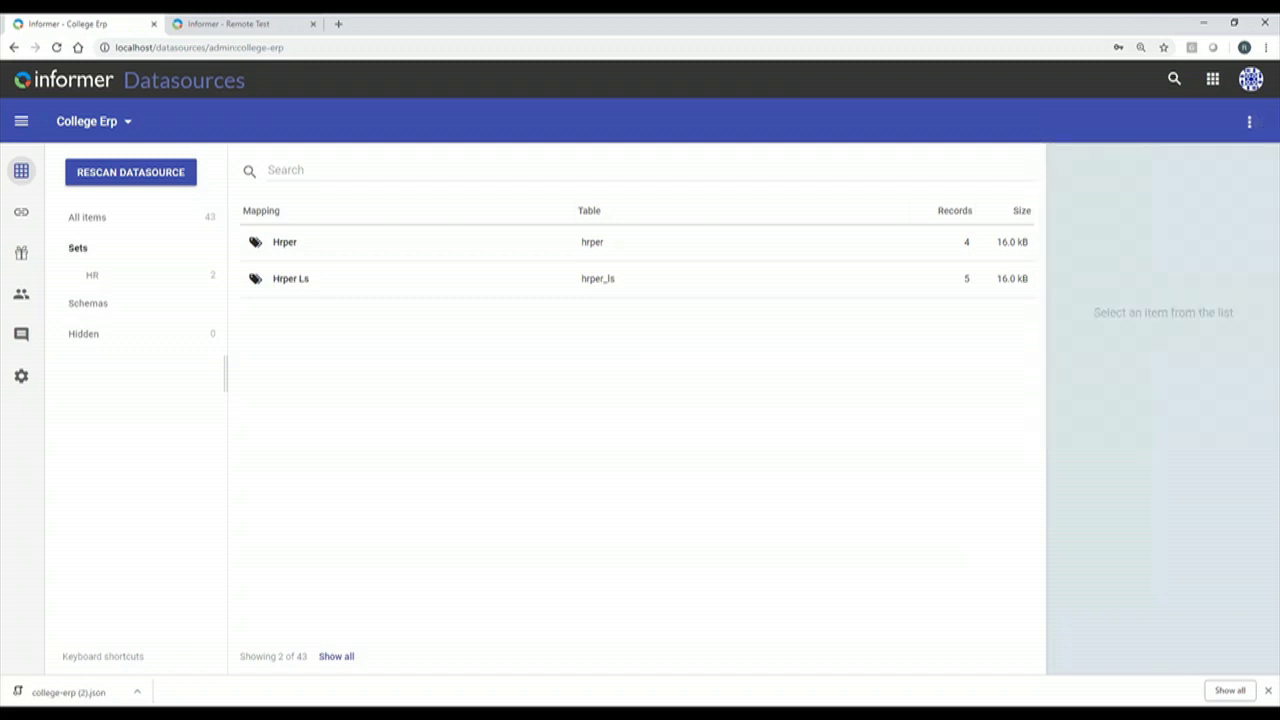
pyautogui.moveTo(522, 240)
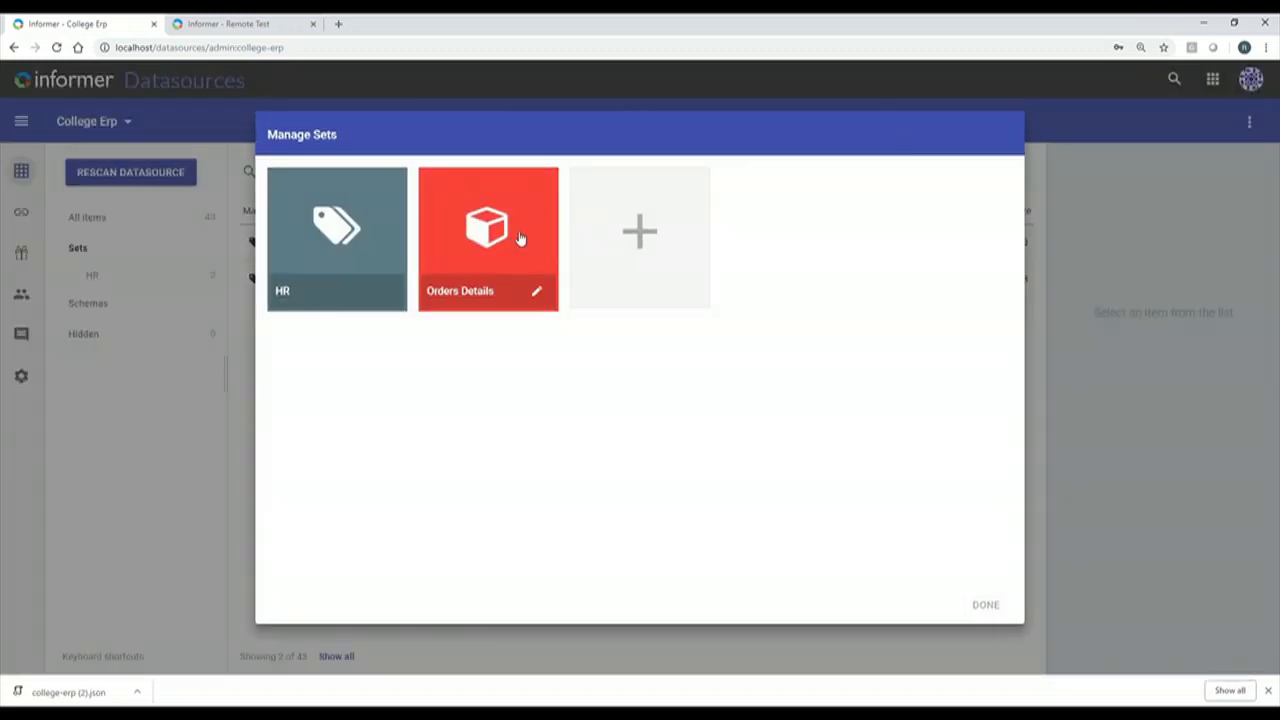
pyautogui.moveTo(357, 255)
pyautogui.click(646, 237)
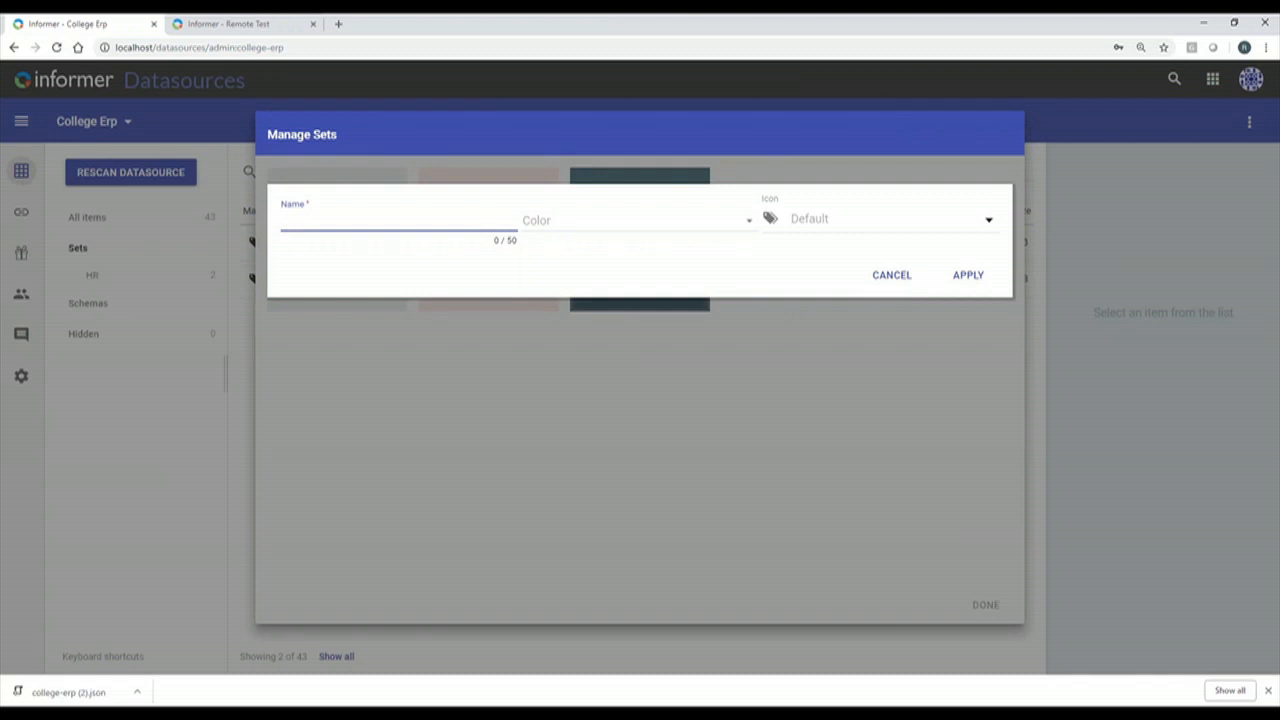
pyautogui.write('Finance')
# Give the Finance set a Deep Purple colour and a taxi icon, then apply and finish.
pyautogui.click(651, 230)
pyautogui.click(608, 362)
pyautogui.click(891, 224)
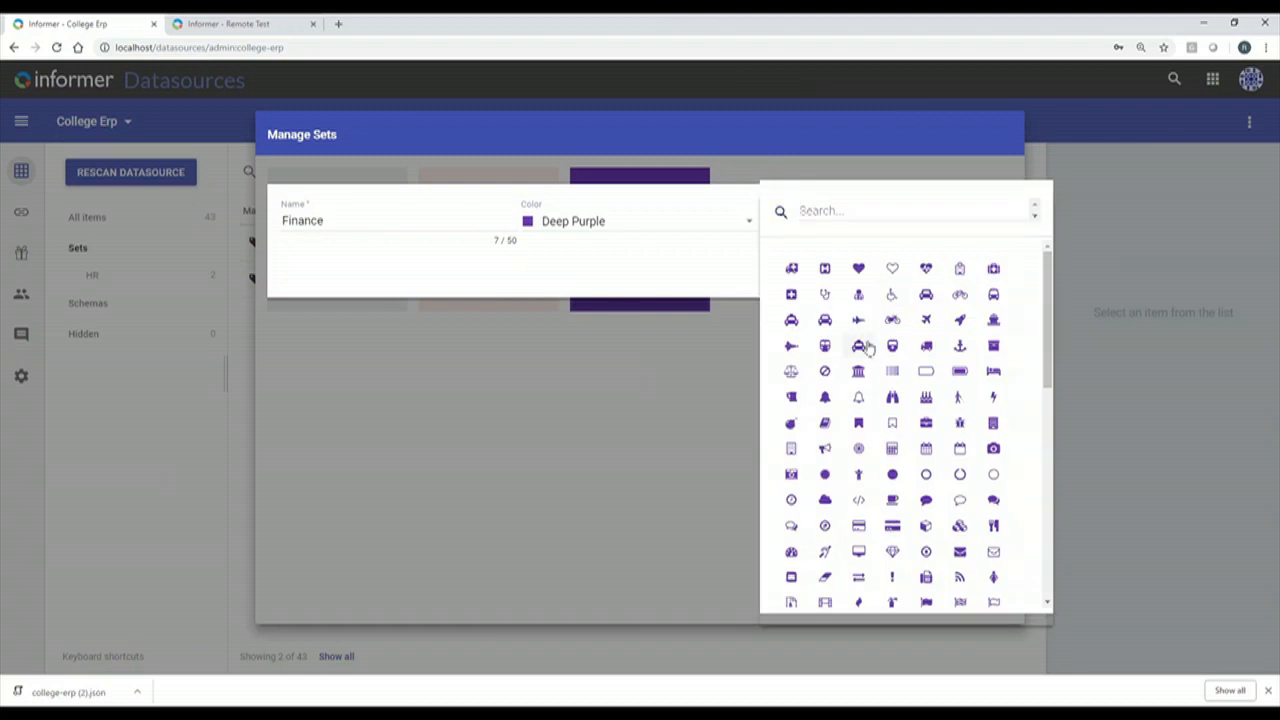
pyautogui.click(858, 345)
pyautogui.click(968, 276)
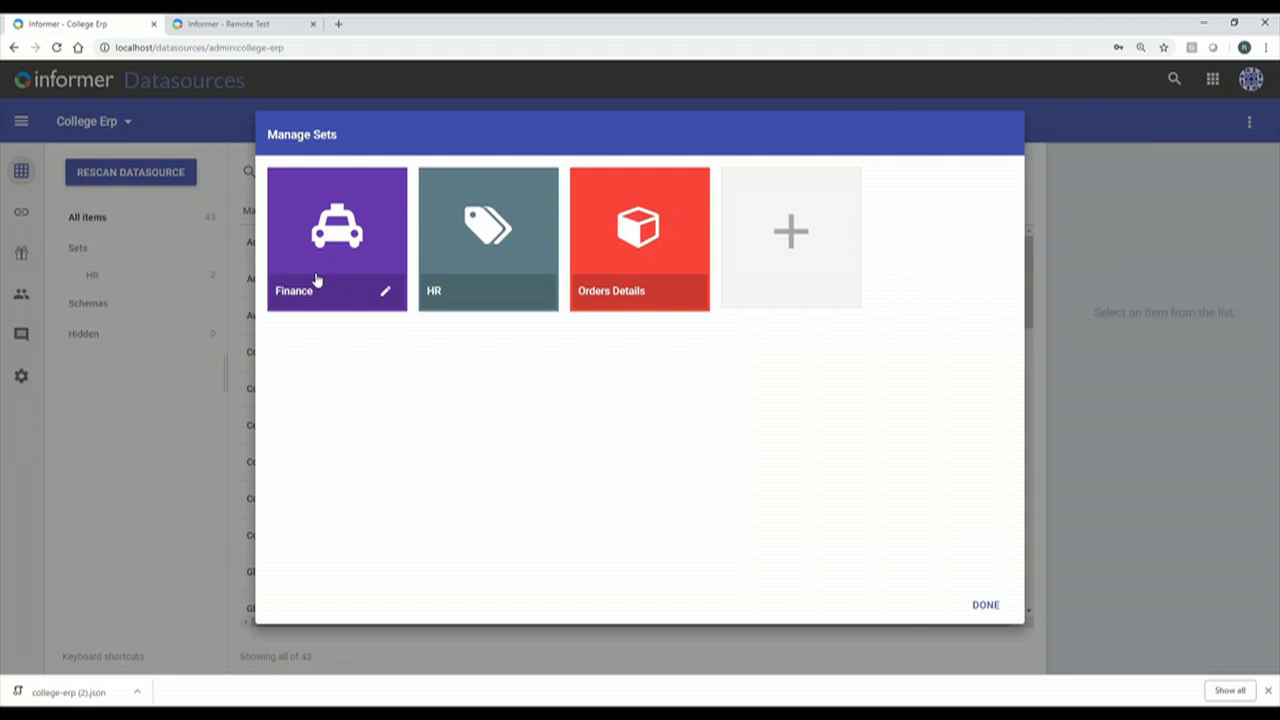
pyautogui.click(985, 605)
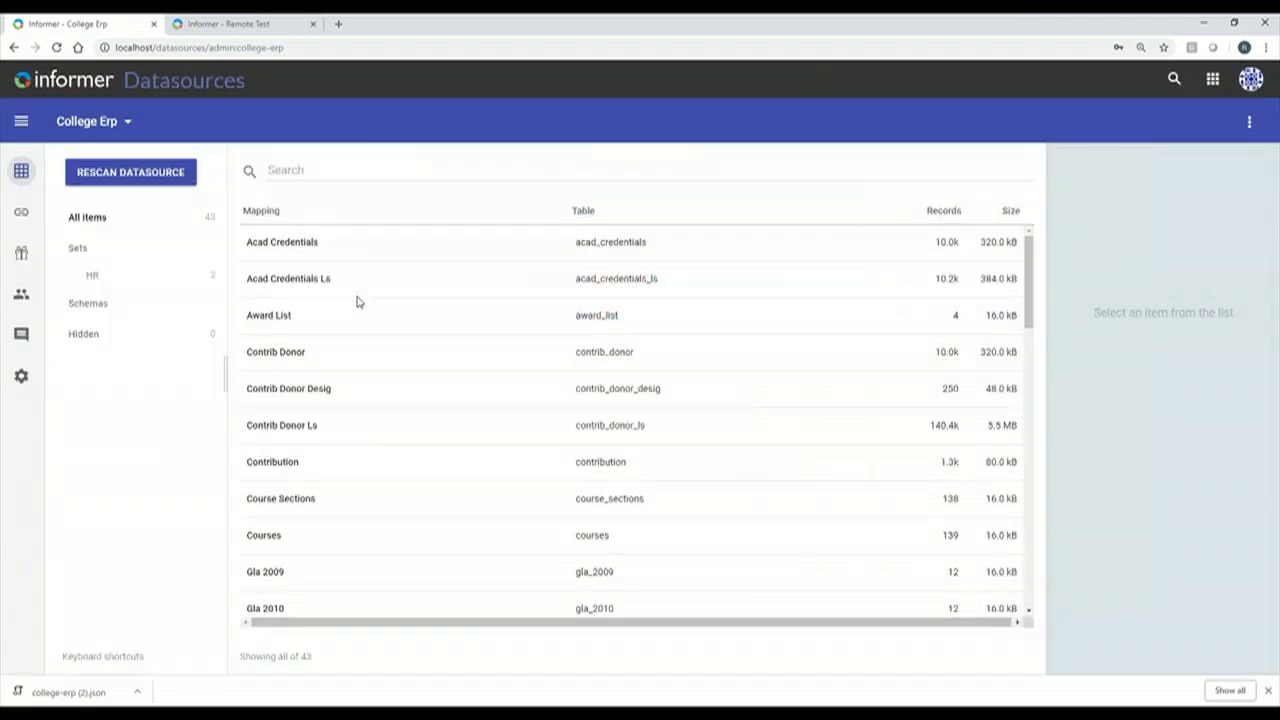
# Assign Contrib Donor, Contrib Donor Desig, Contrib Donor Ls and Contribution to the Finance set.
pyautogui.keyDown('shift'); pyautogui.click(364, 352); pyautogui.keyUp('shift')
pyautogui.keyDown('shift'); pyautogui.click(353, 390); pyautogui.keyUp('shift')
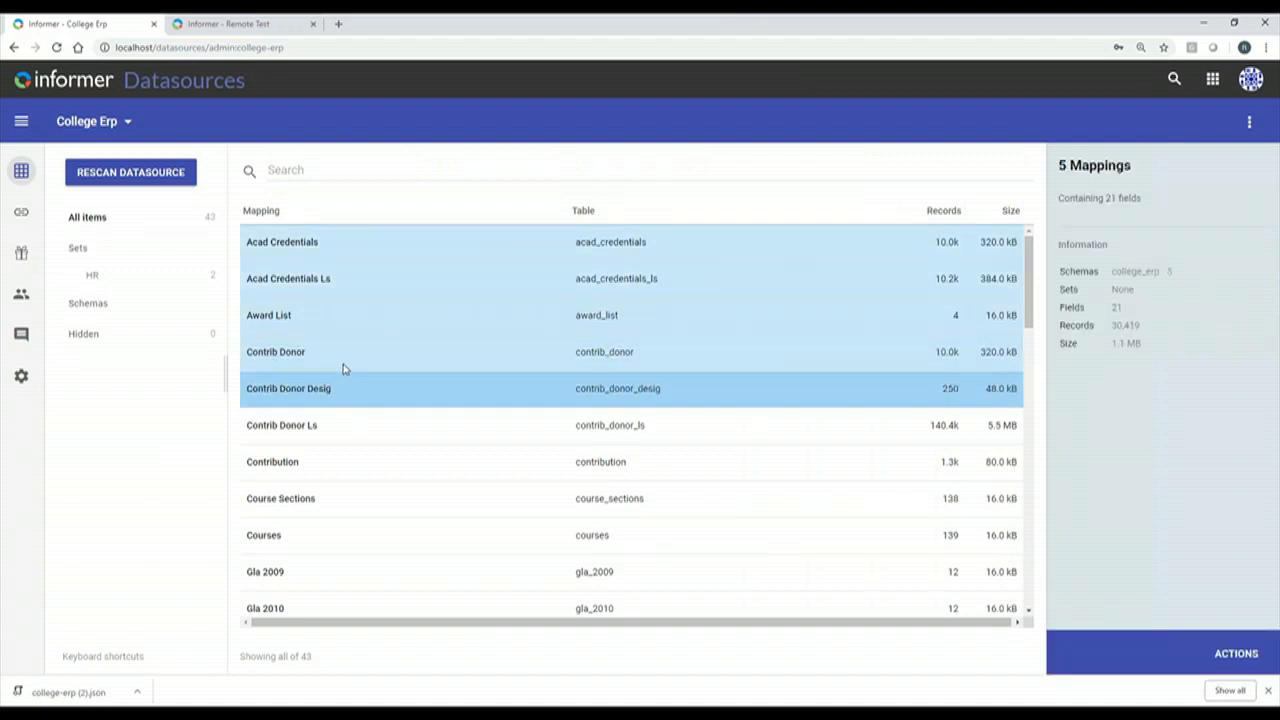
pyautogui.click(343, 366)
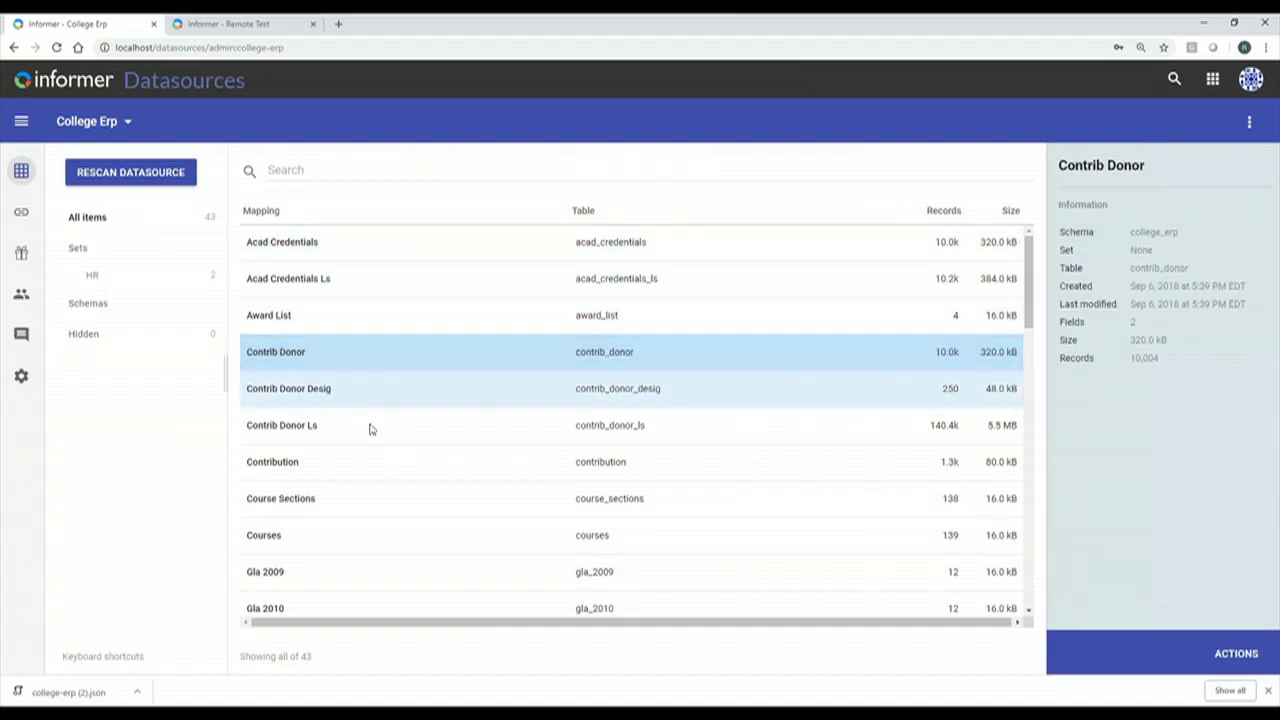
pyautogui.keyDown('shift'); pyautogui.click(360, 462); pyautogui.keyUp('shift')
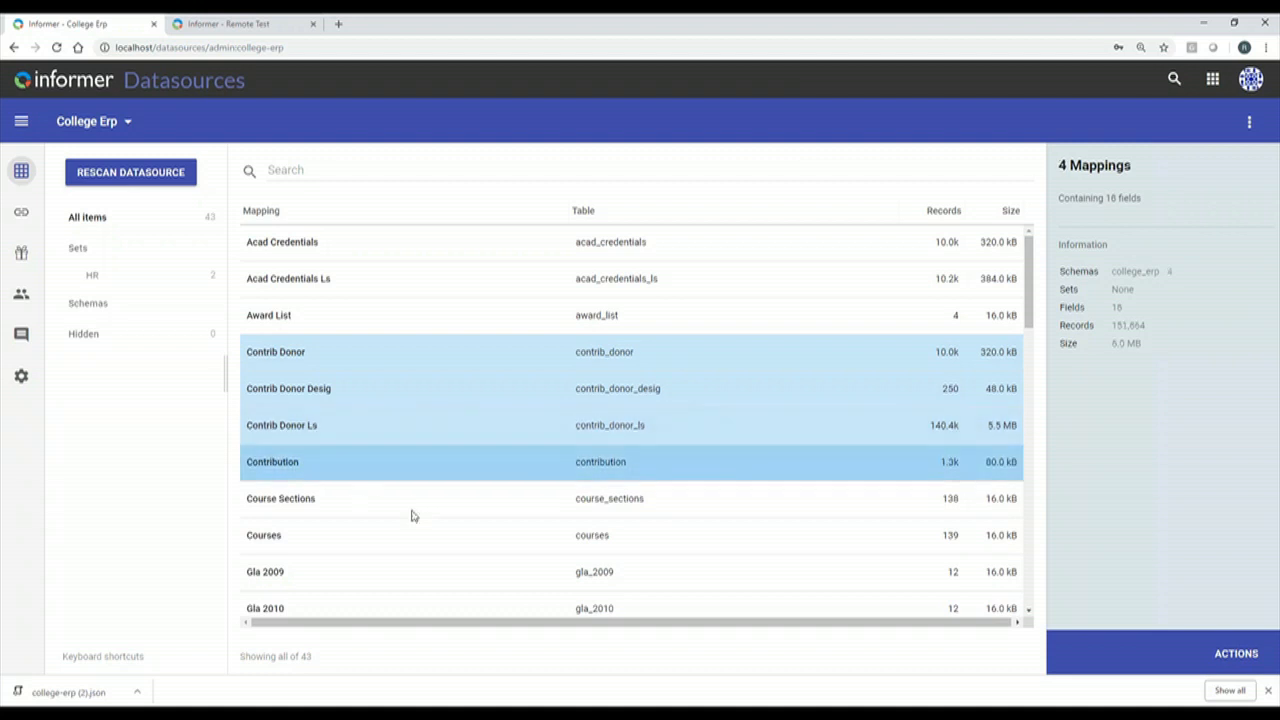
pyautogui.click(1222, 656)
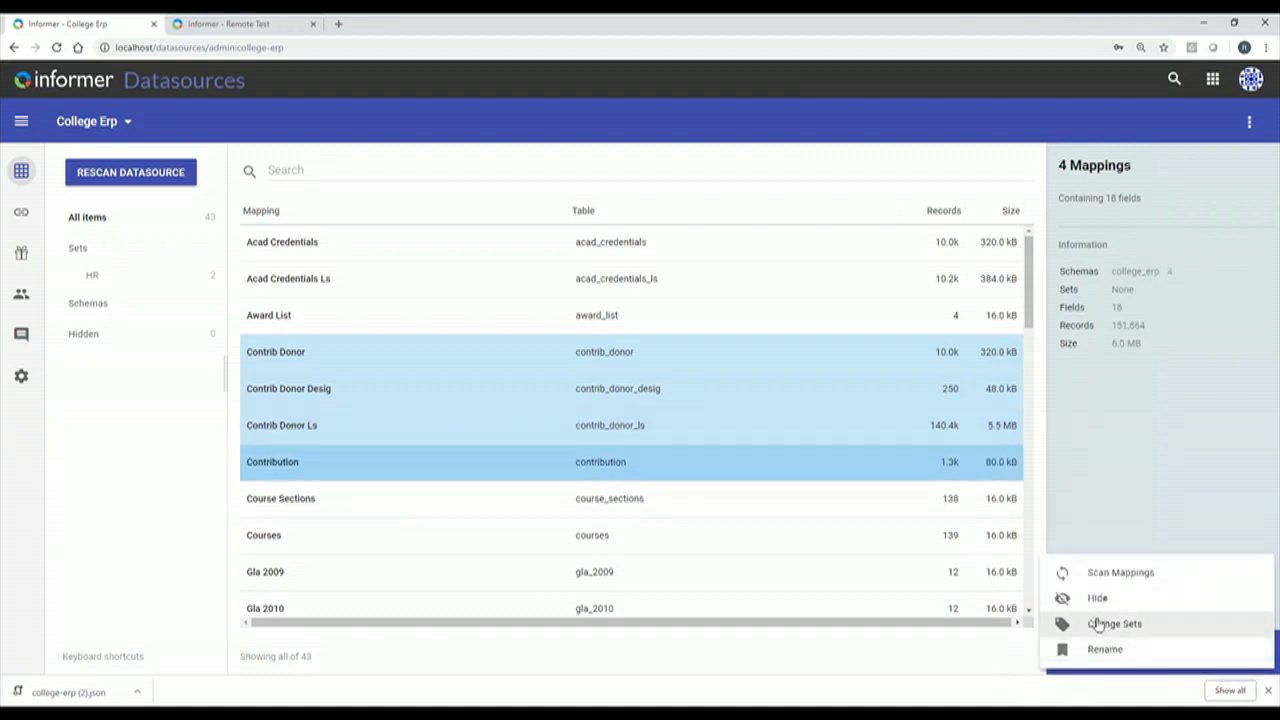
pyautogui.click(1097, 626)
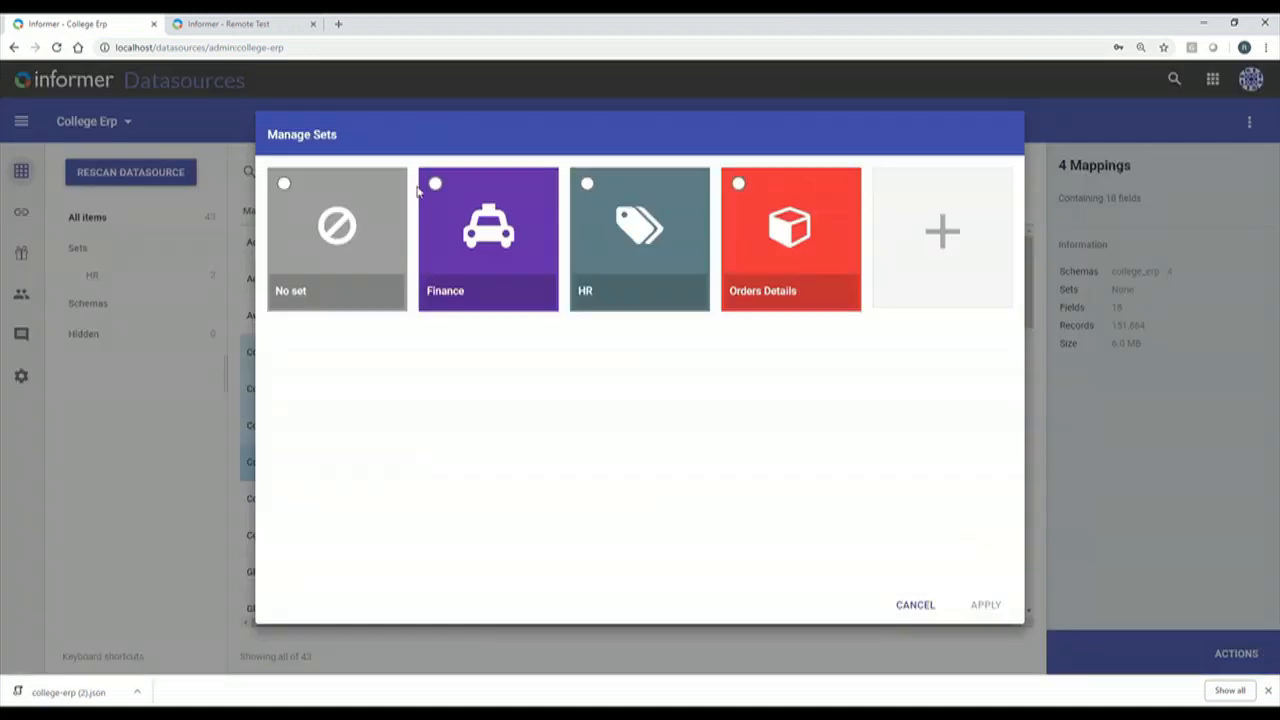
pyautogui.click(434, 186)
pyautogui.click(984, 605)
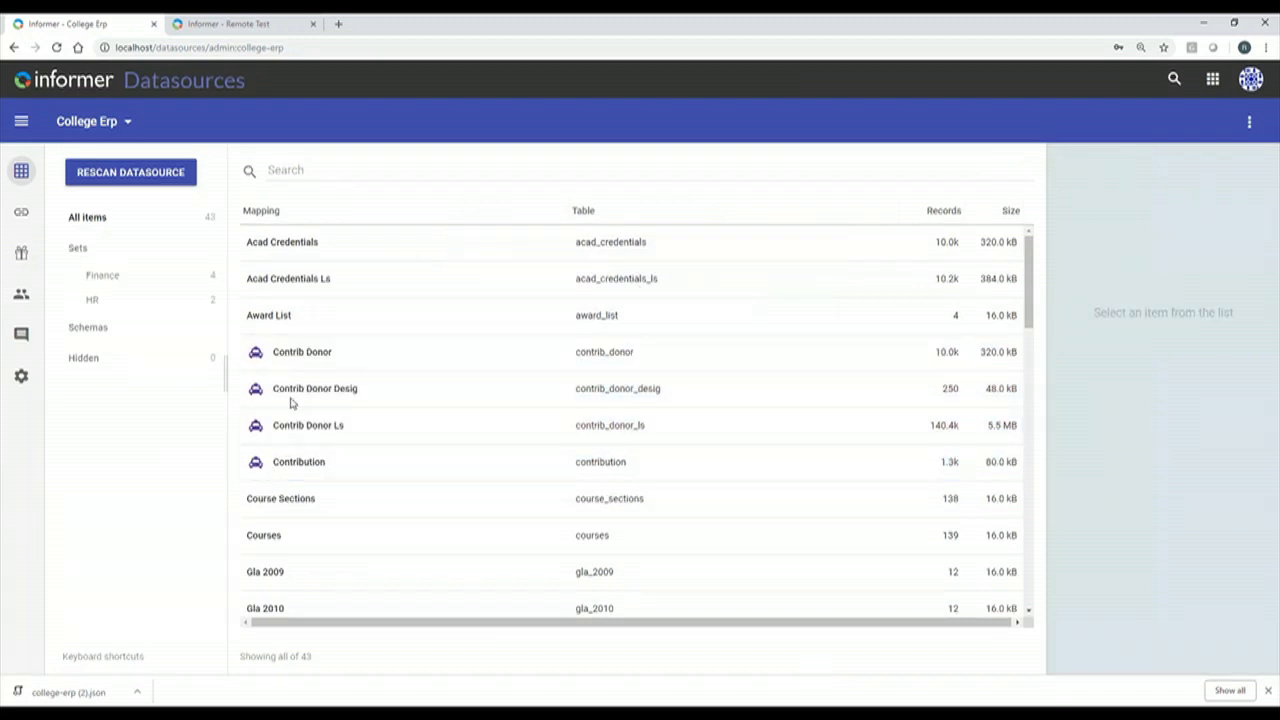
# Filter the mappings by Finance and HR sets to list the six set members.
pyautogui.click(79, 251)
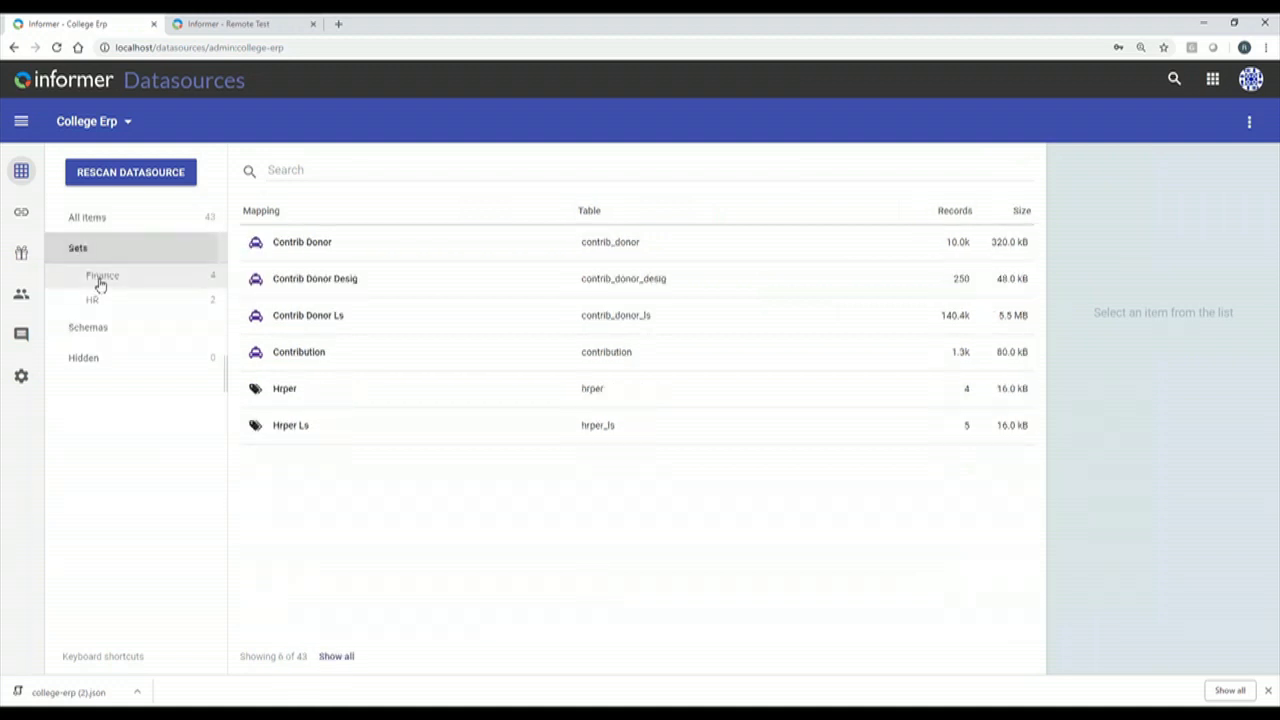
pyautogui.click(103, 276)
pyautogui.click(100, 310)
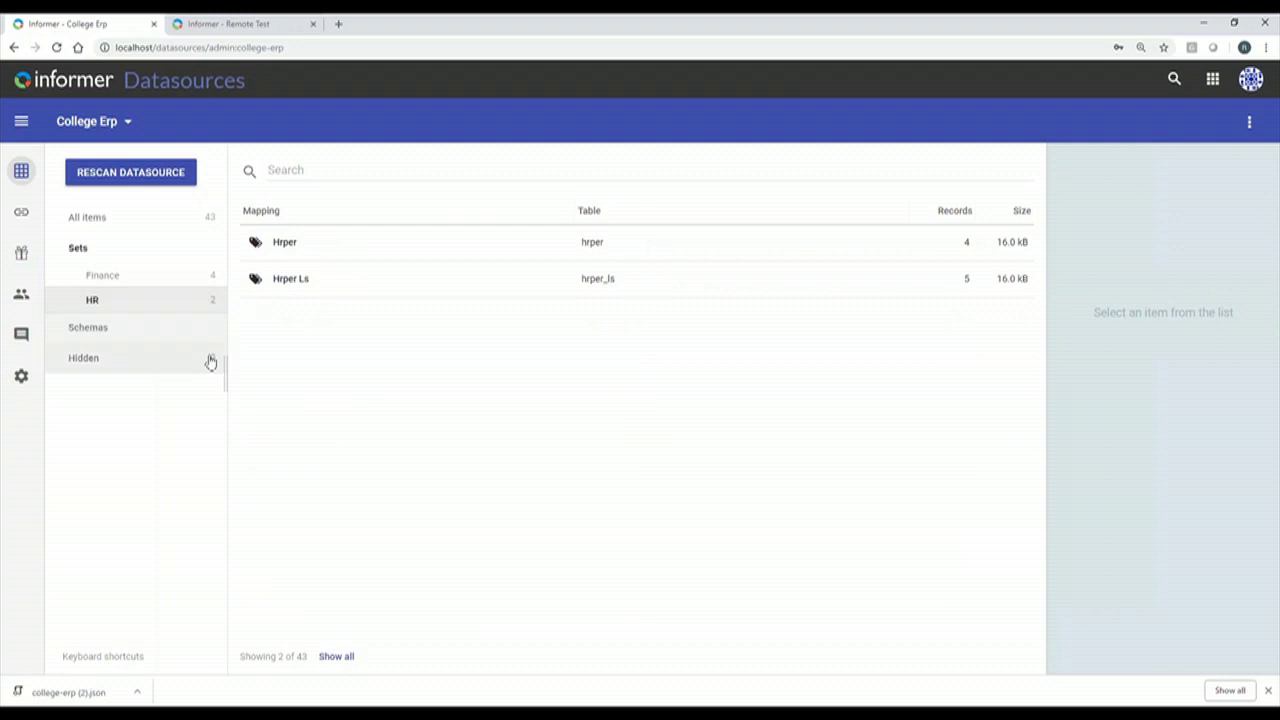
pyautogui.click(82, 251)
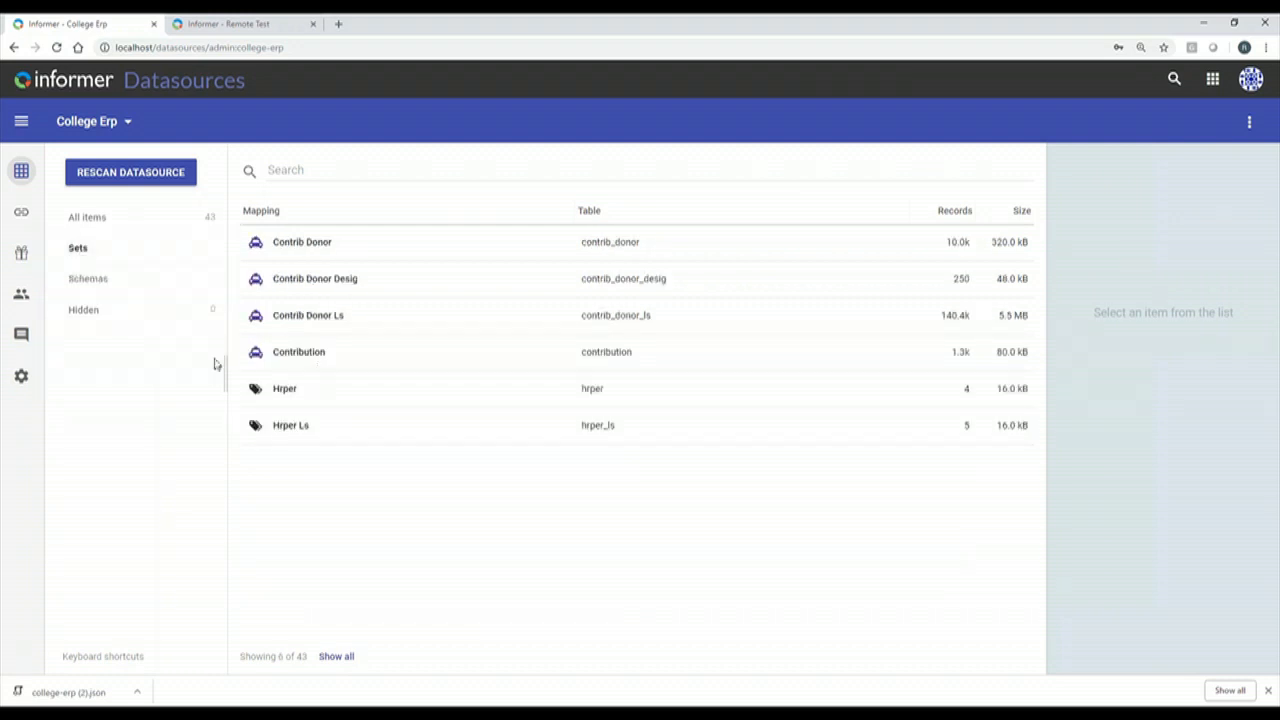
# Open Entrinsicon's Custom Access for College Erp and expand the Finance set's access levels.
pyautogui.click(22, 298)
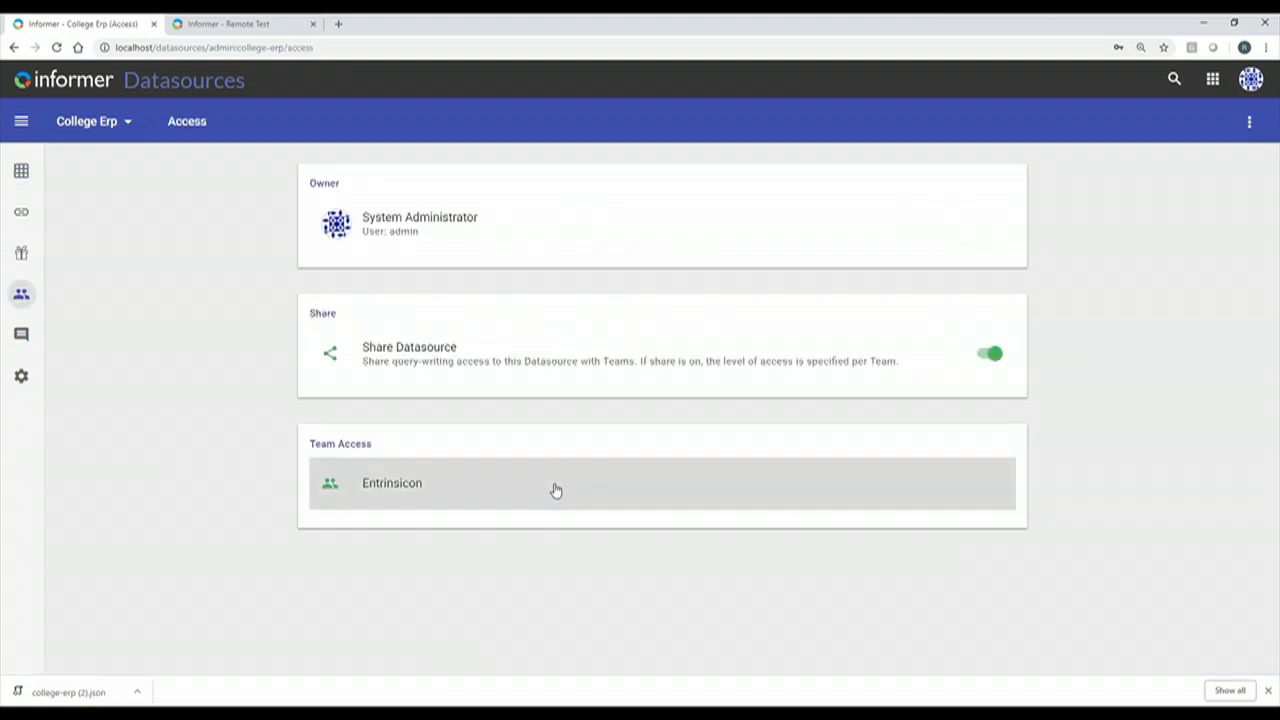
pyautogui.click(390, 490)
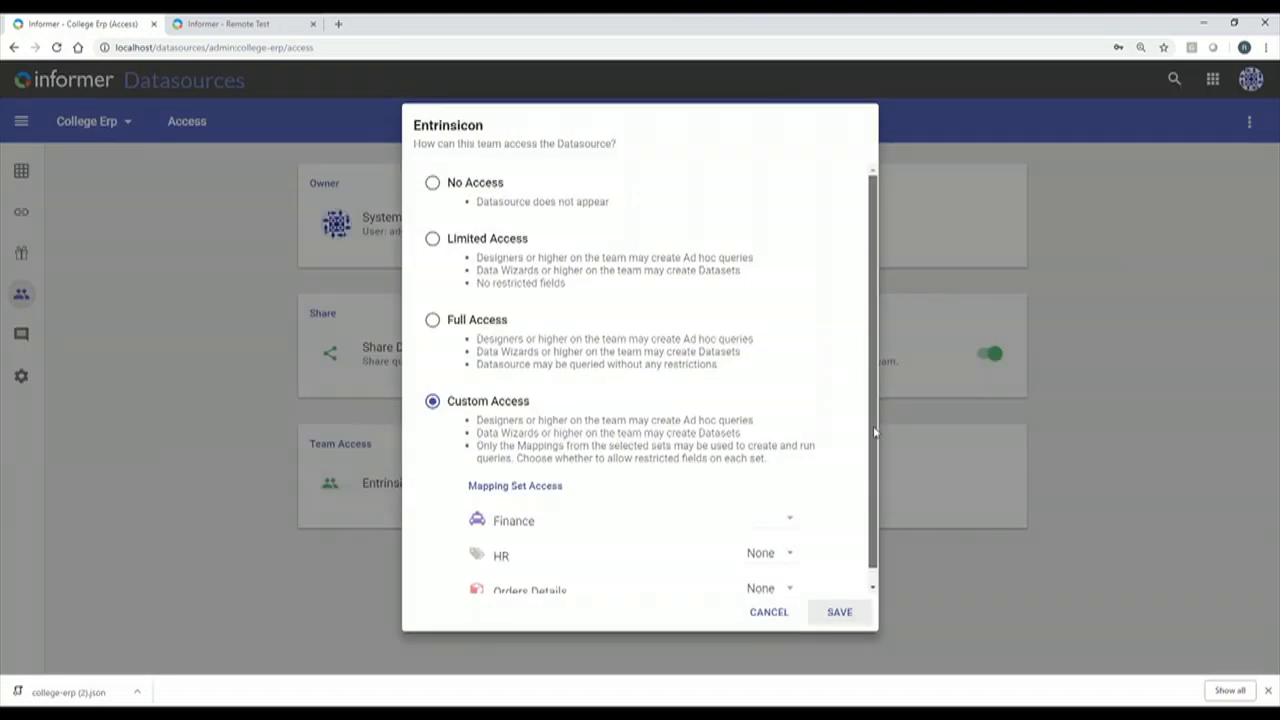
pyautogui.scroll(-1, 875, 432)
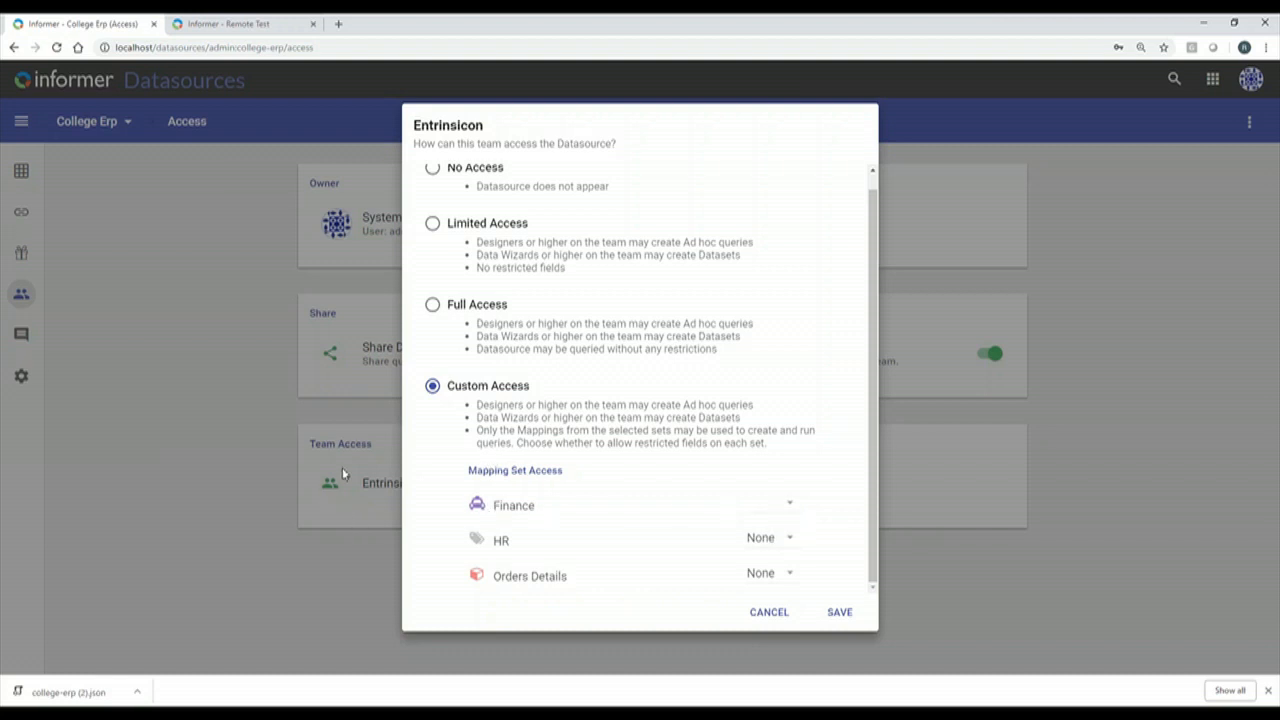
pyautogui.click(789, 505)
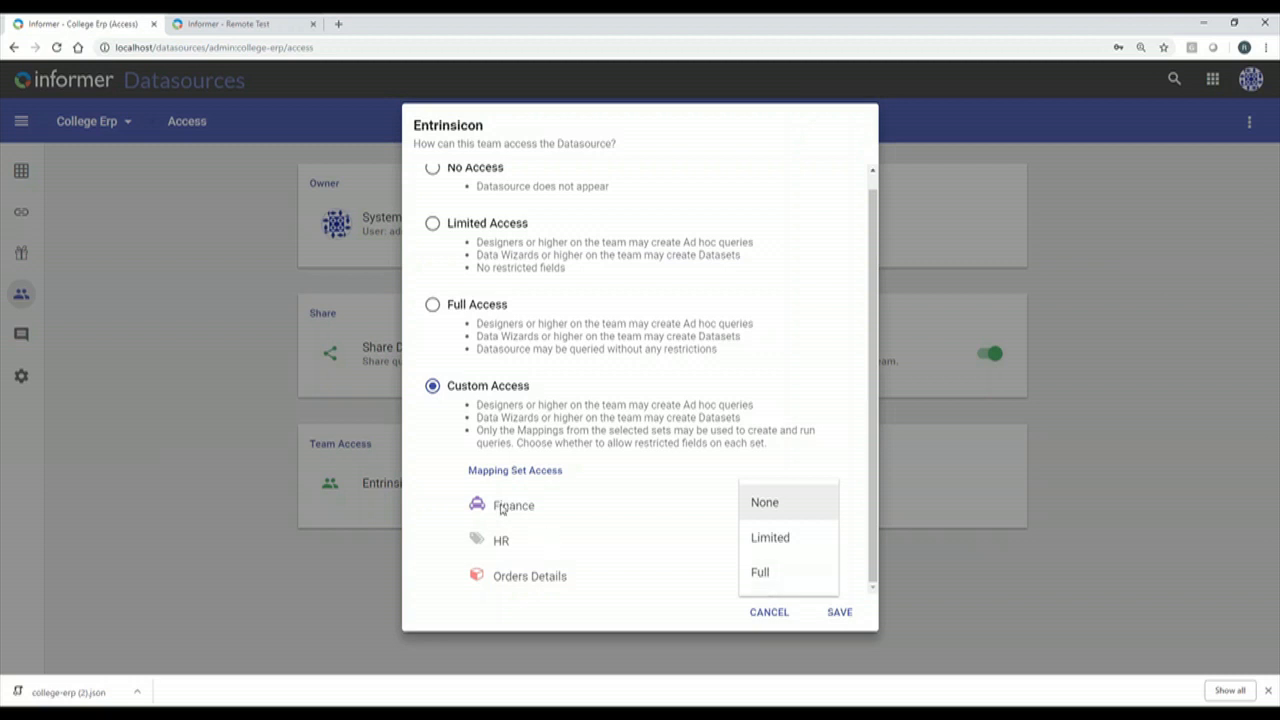
# Set Entrinsicon's Finance set access to Full, leaving HR and Orders Details at None, then close.
pyautogui.click(786, 539)
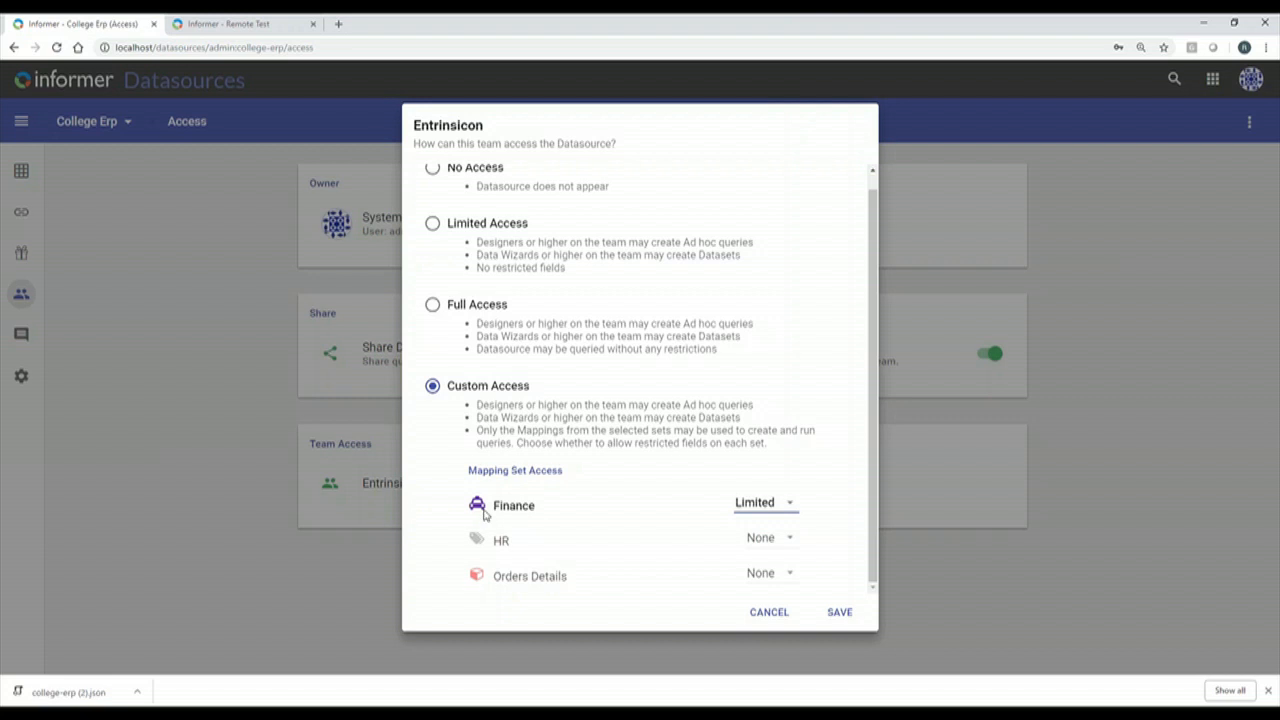
pyautogui.moveTo(535, 506); pyautogui.dragTo(463, 508)
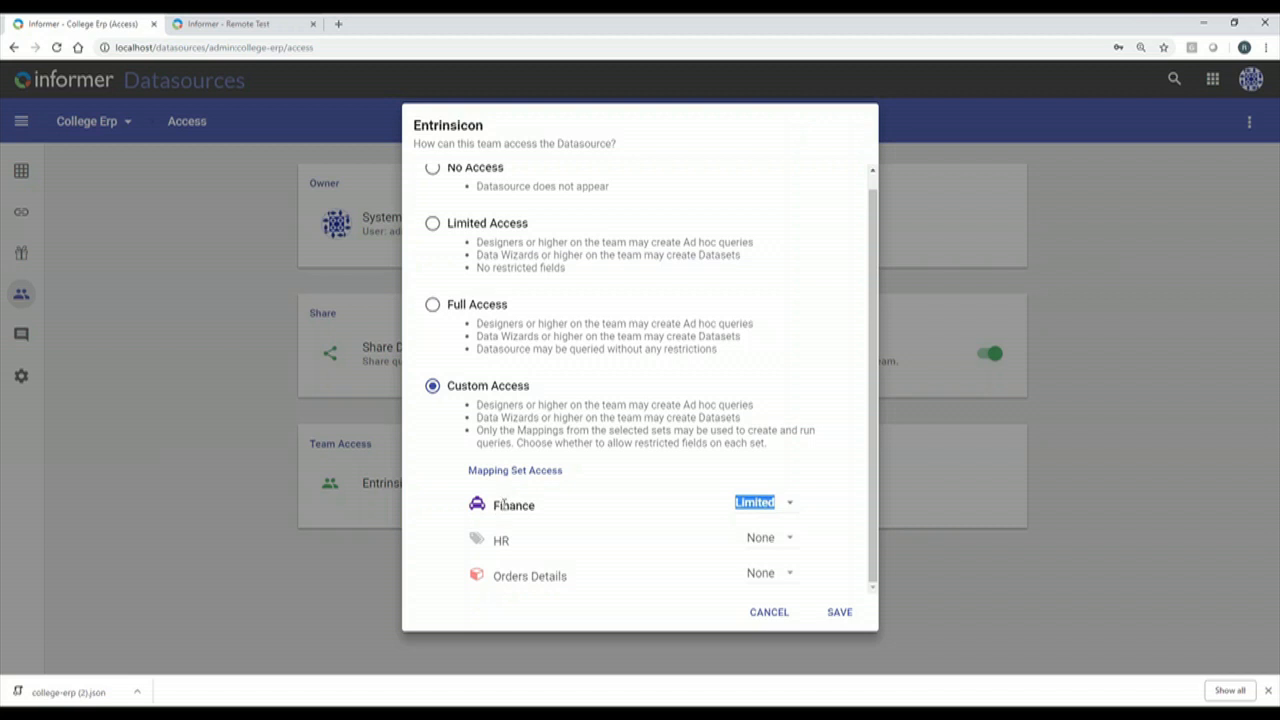
pyautogui.click(789, 506)
pyautogui.click(783, 540)
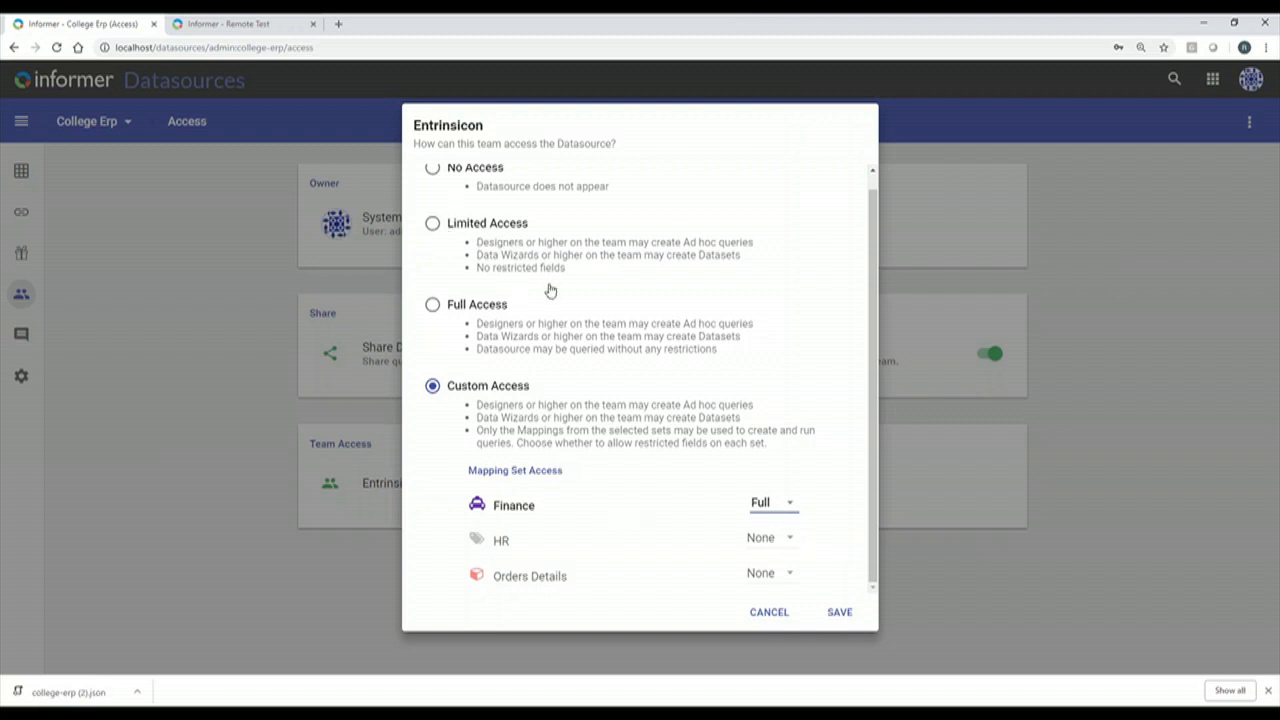
pyautogui.scroll(1, 550, 290)
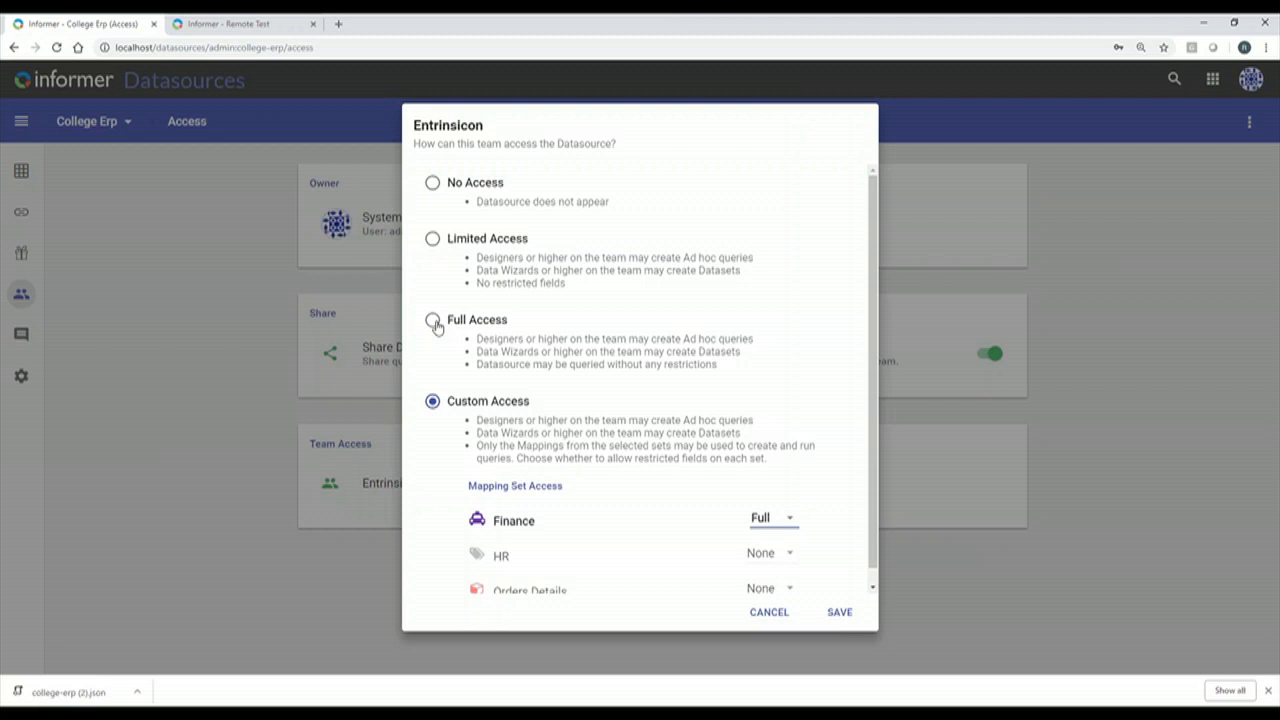
pyautogui.scroll(-1, 520, 538)
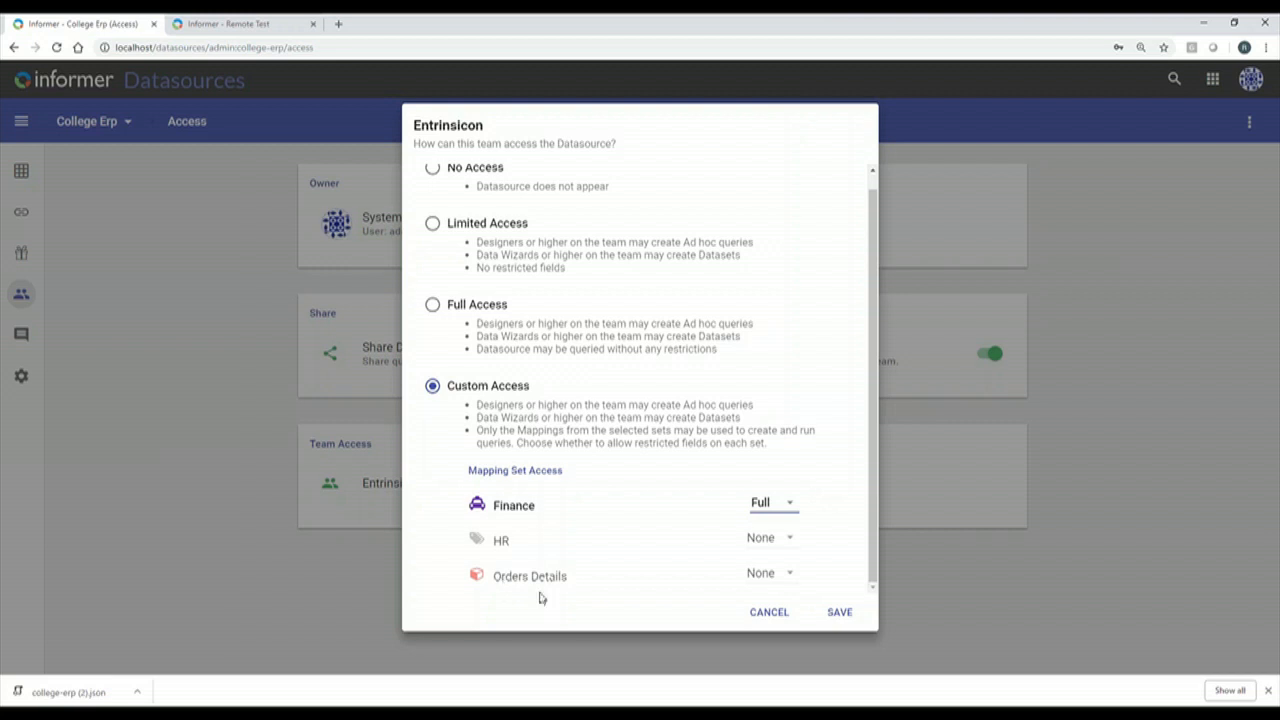
pyautogui.click(772, 620)
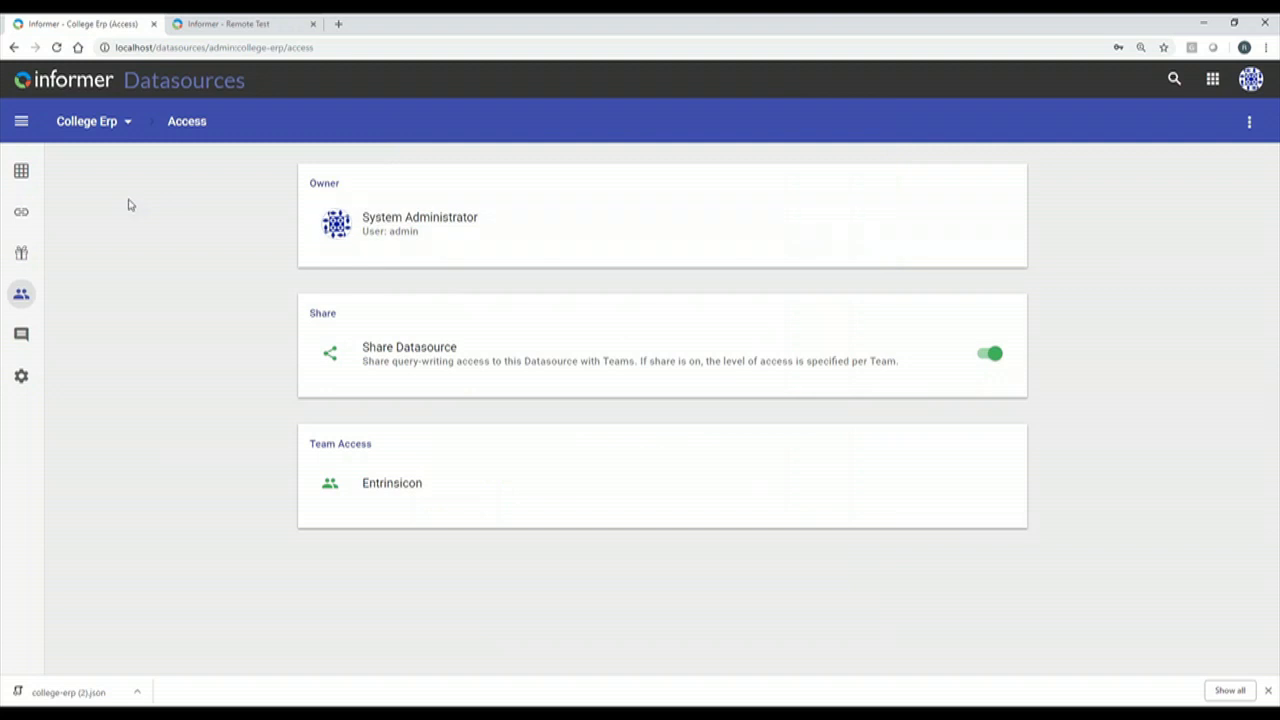
# From the Datasources list, create and save a Workspace datasource named Test.
pyautogui.click(1212, 80)
pyautogui.click(1081, 204)
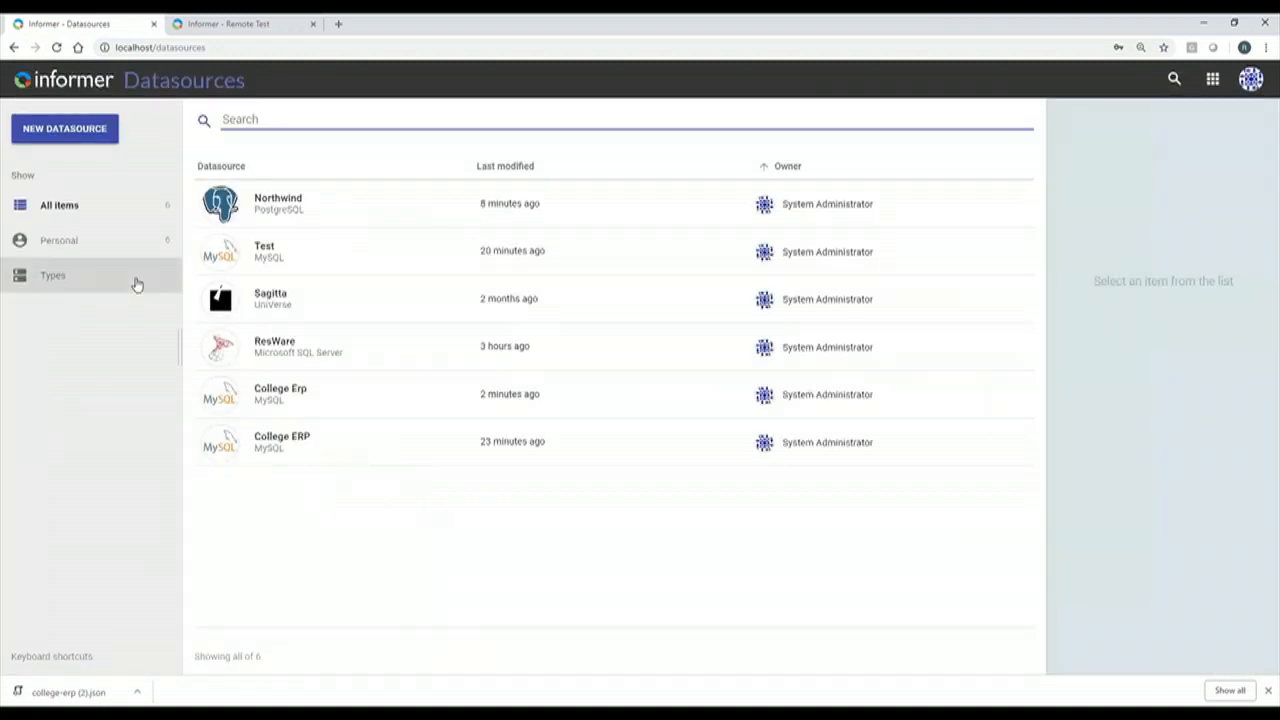
pyautogui.click(66, 134)
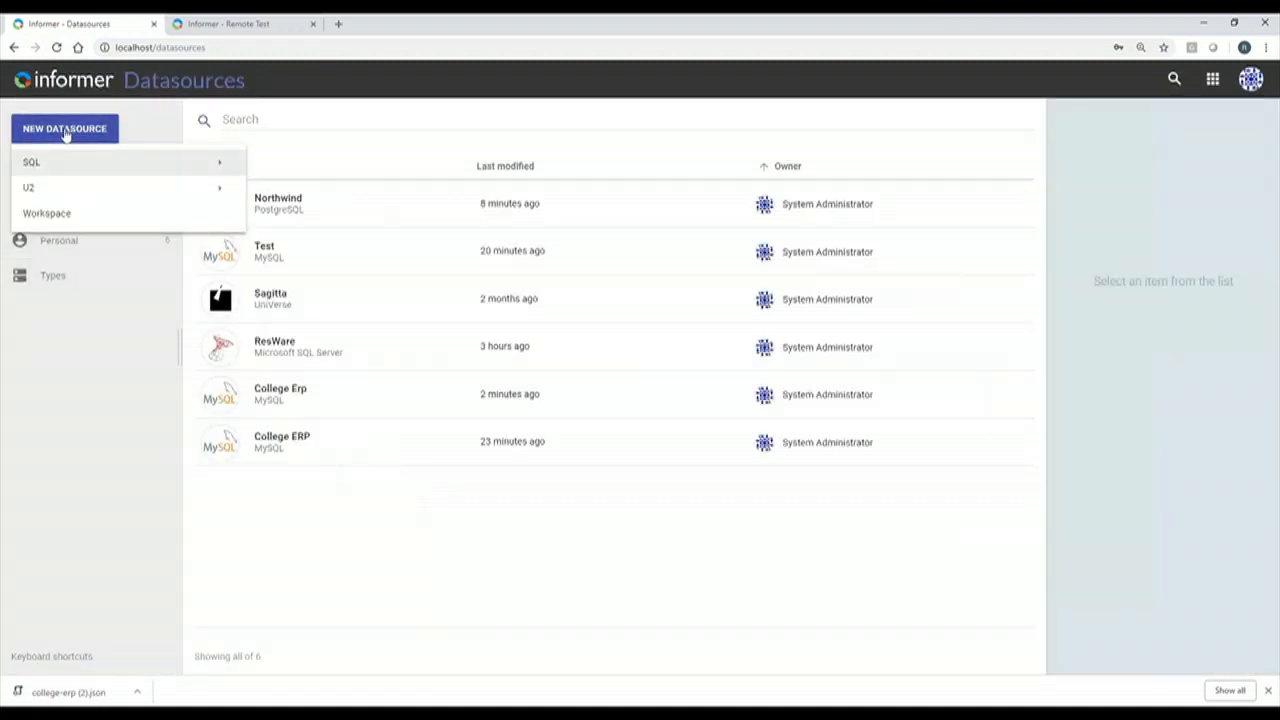
pyautogui.click(72, 214)
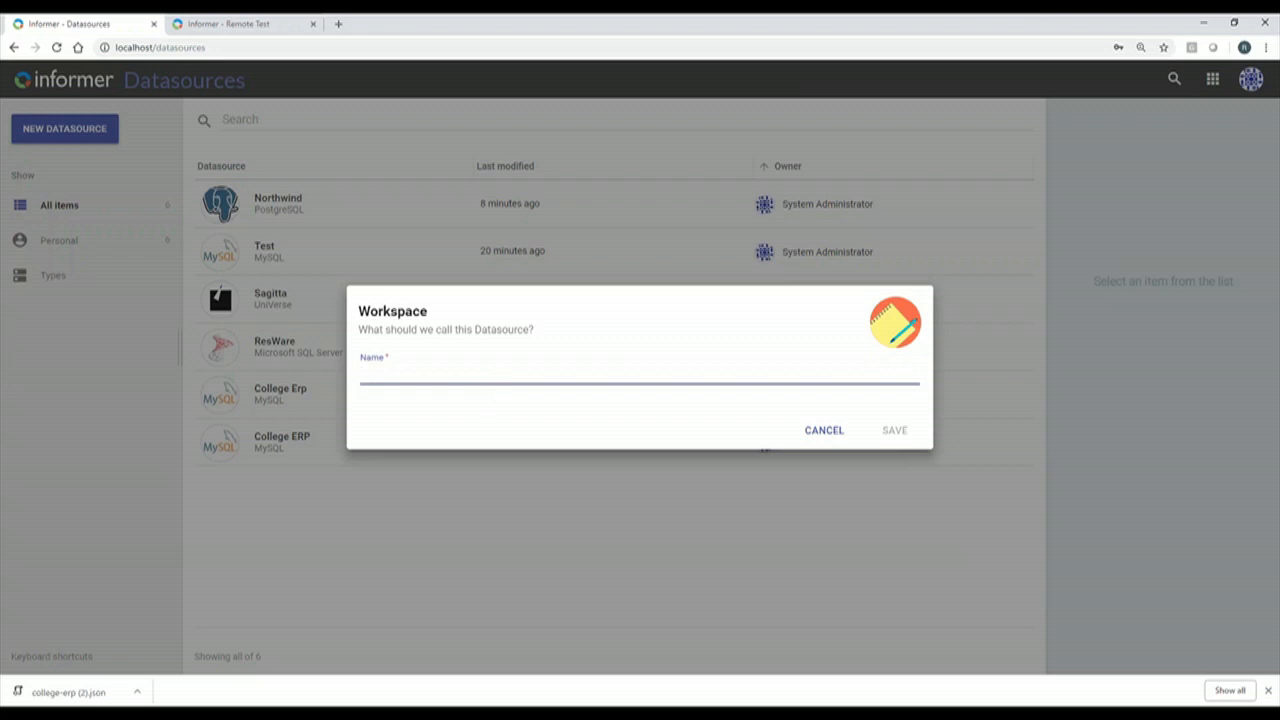
pyautogui.write('Test')
pyautogui.click(893, 431)
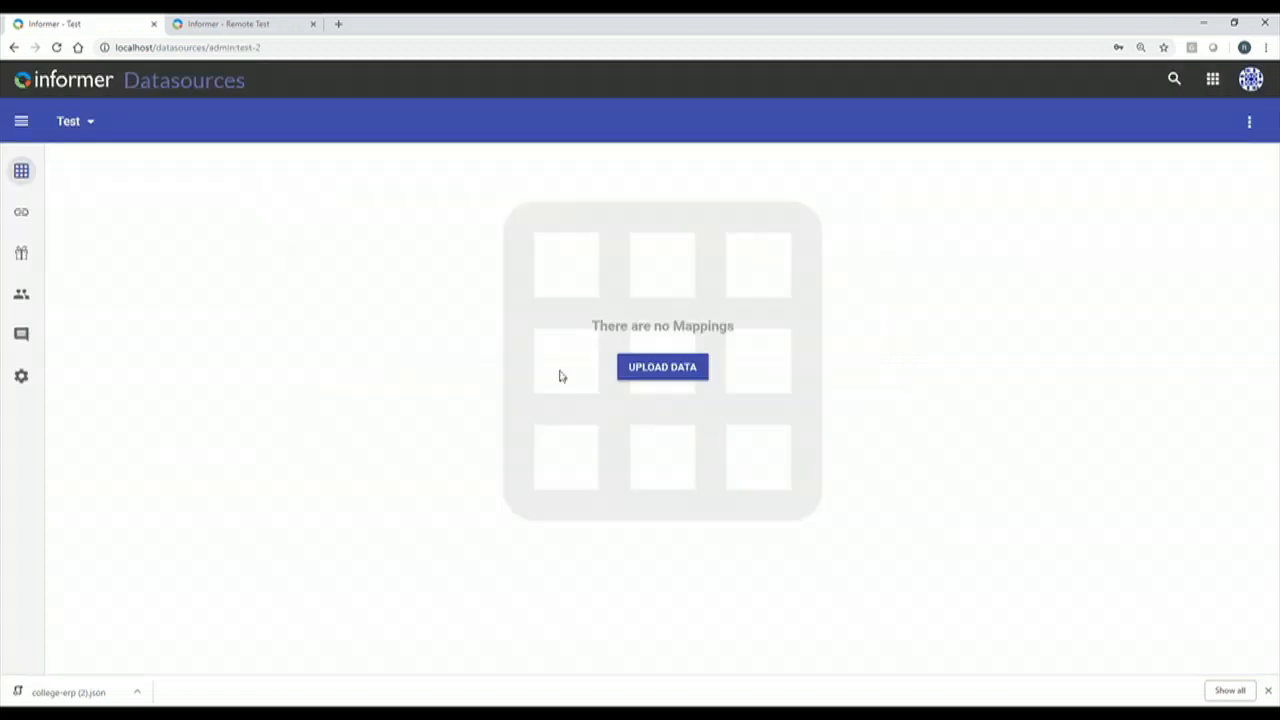
# Upload majors.csv, Person (2).csv and Student.csv from the Workspace Demo Data folder.
pyautogui.click(658, 370)
pyautogui.click(641, 276)
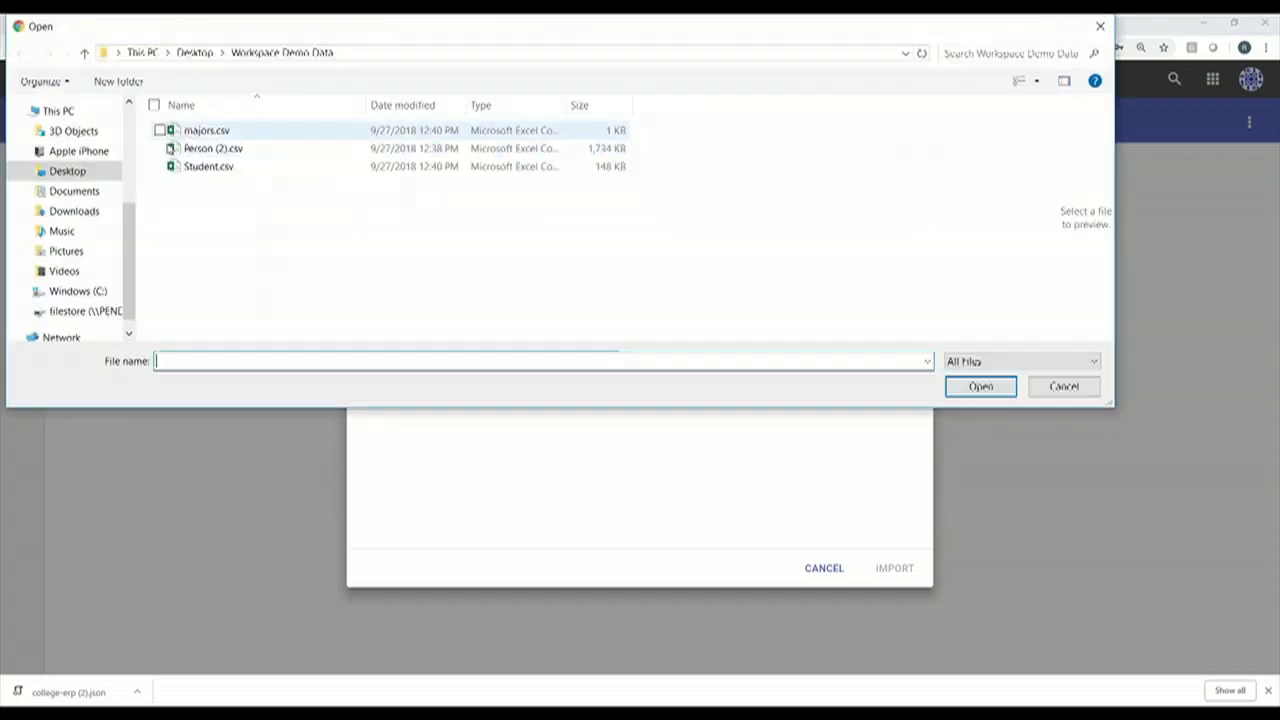
pyautogui.click(211, 132)
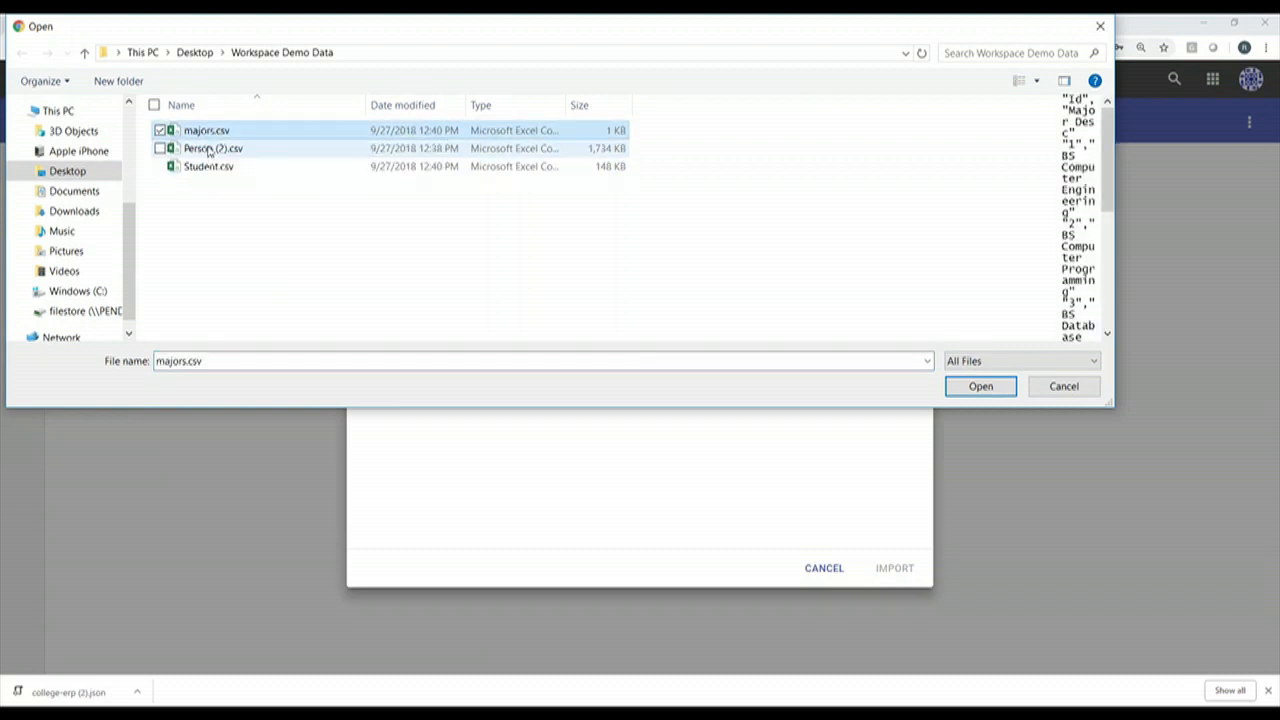
pyautogui.keyDown('ctrl'); pyautogui.click(208, 149); pyautogui.keyUp('ctrl')
pyautogui.keyDown('ctrl'); pyautogui.click(212, 167); pyautogui.keyUp('ctrl')
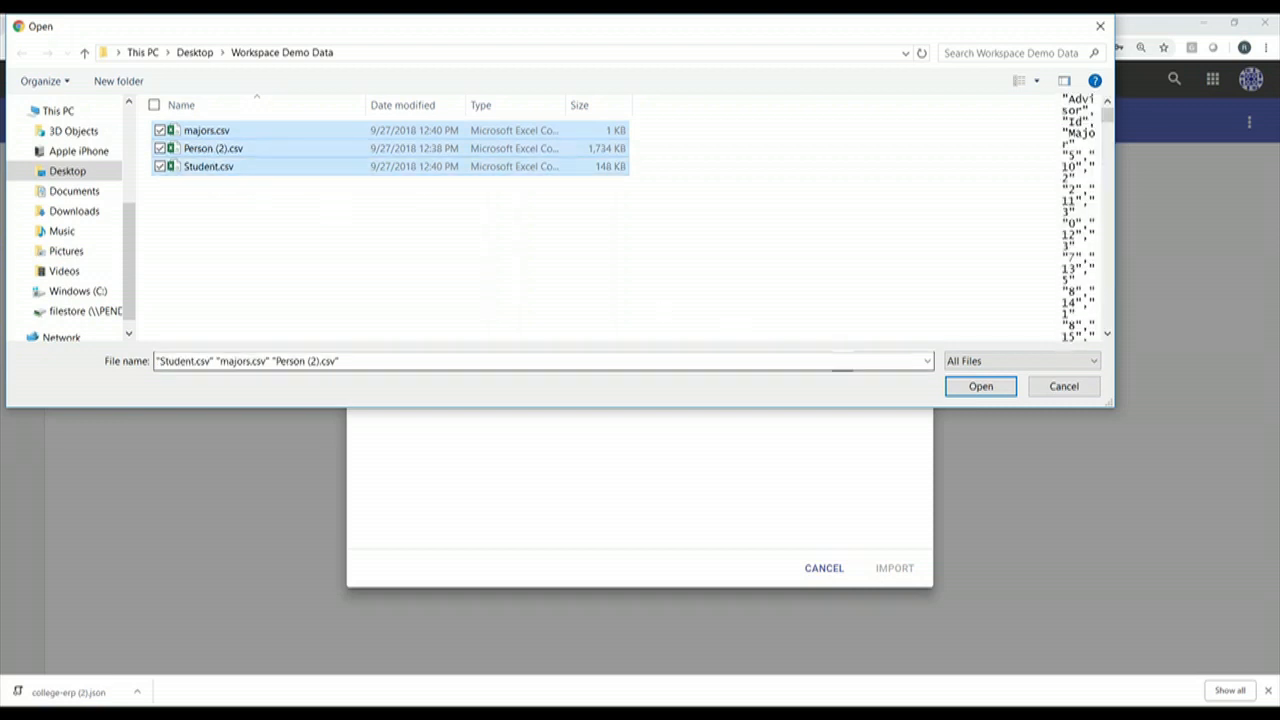
pyautogui.click(980, 387)
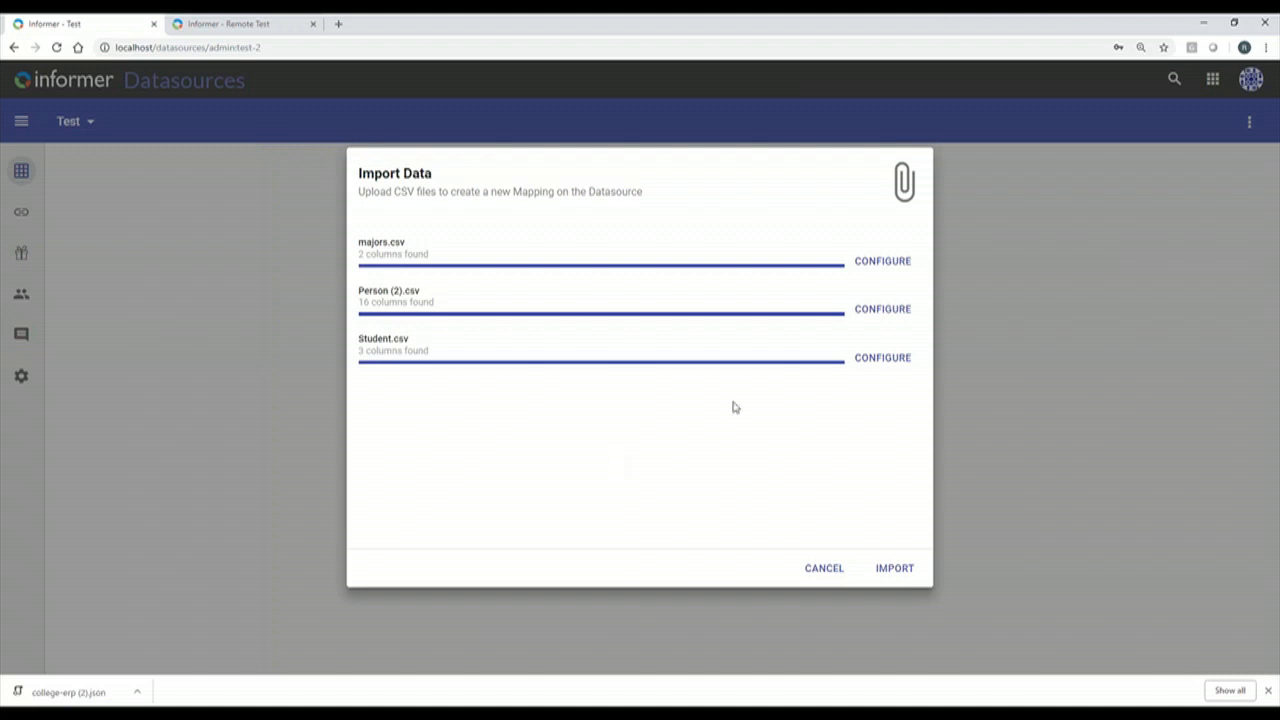
# Review the column types for majors.csv and Person (2).csv, then import them as mappings.
pyautogui.click(884, 265)
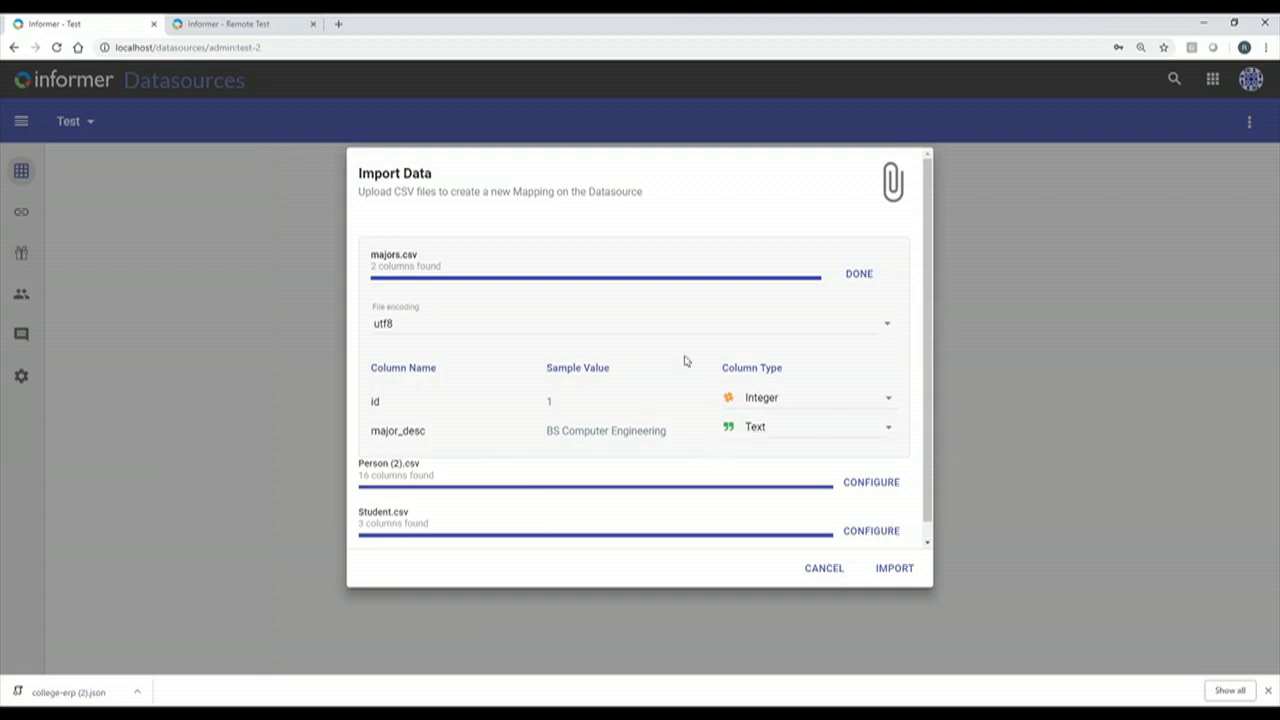
pyautogui.click(862, 482)
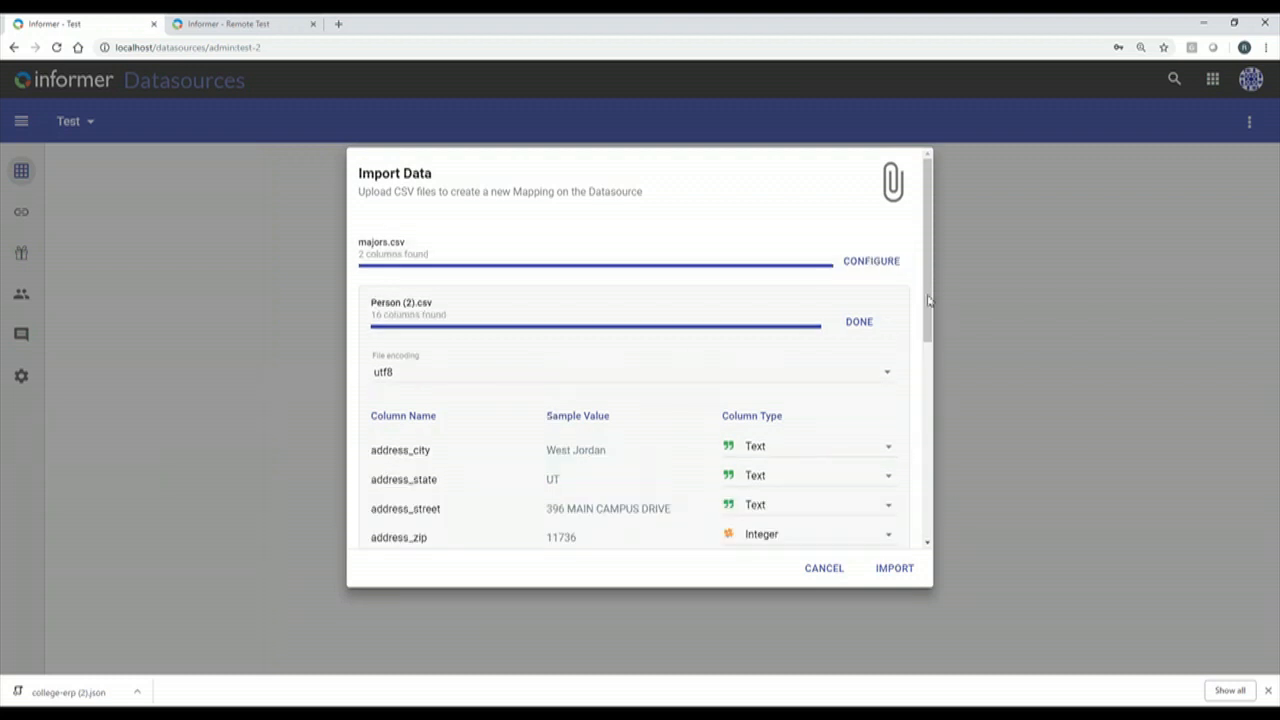
pyautogui.moveTo(931, 323); pyautogui.dragTo(946, 351)
pyautogui.moveTo(928, 318); pyautogui.dragTo(922, 563)
pyautogui.click(895, 568)
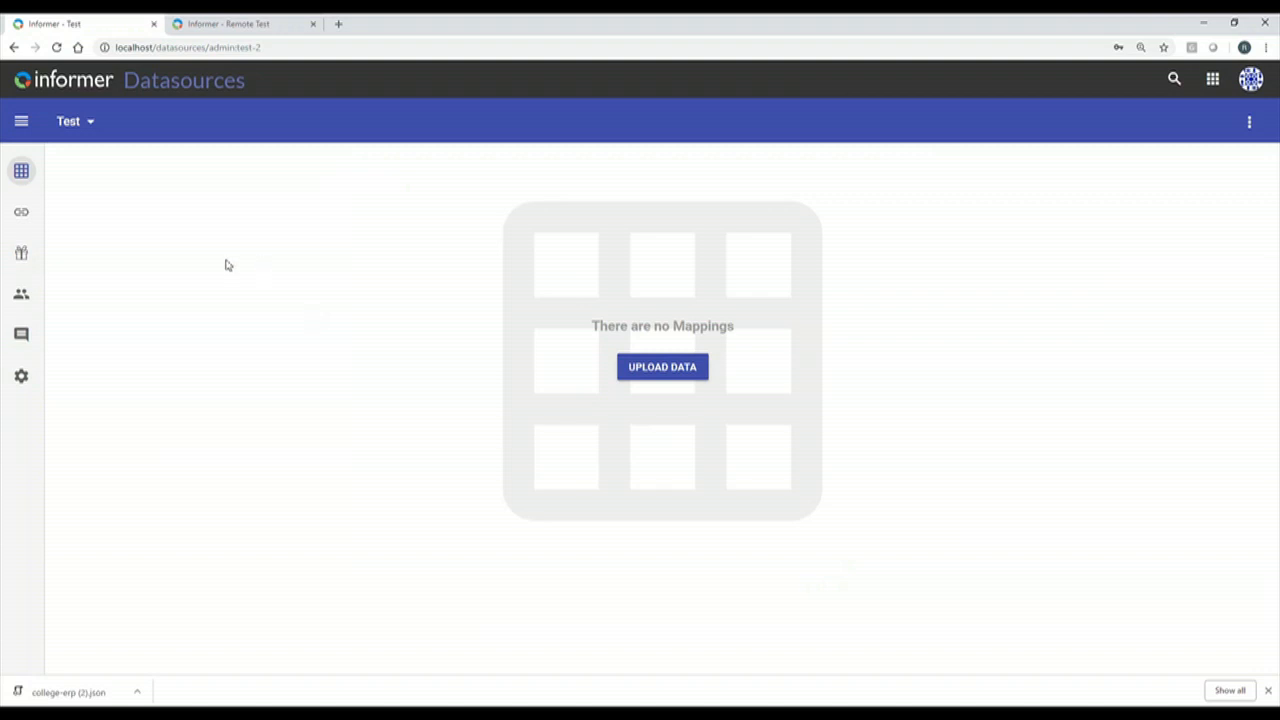
# Open the Person 2 mapping from All items to see its 16 fields, like Address City and Gender.
pyautogui.click(135, 226)
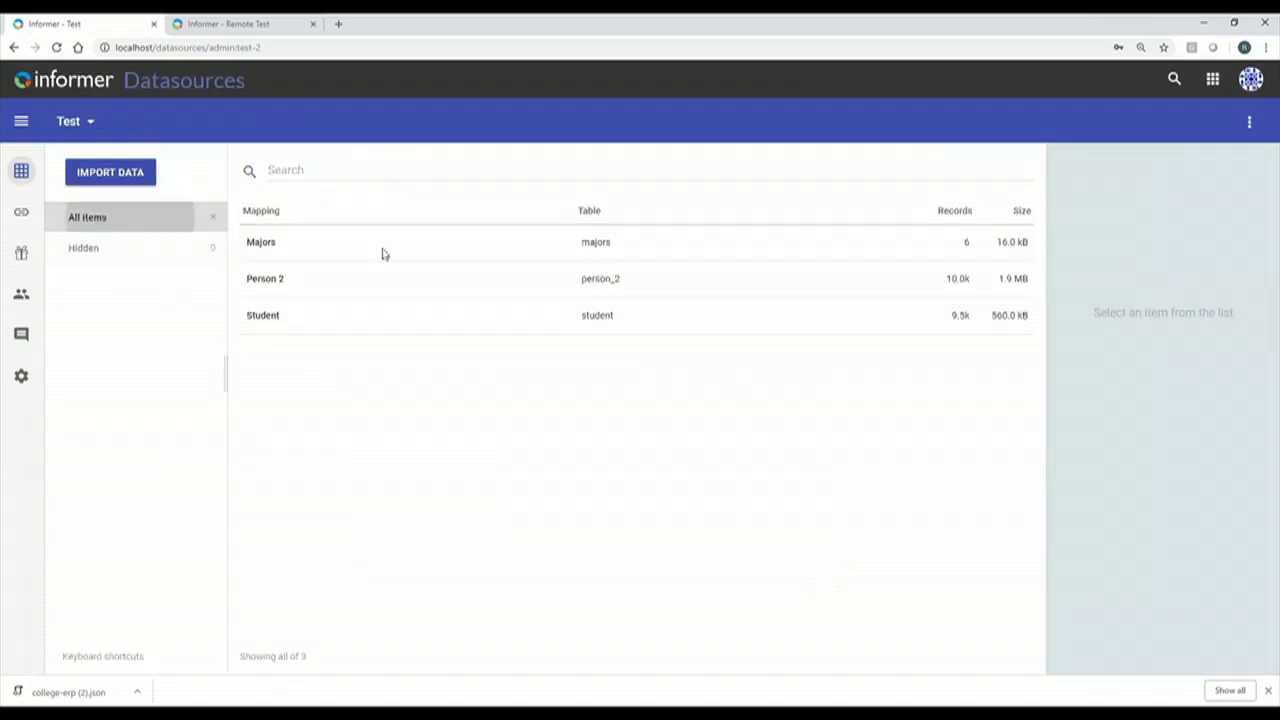
pyautogui.click(288, 279)
pyautogui.doubleClick(288, 279)
pyautogui.moveTo(1030, 438); pyautogui.dragTo(1044, 287)
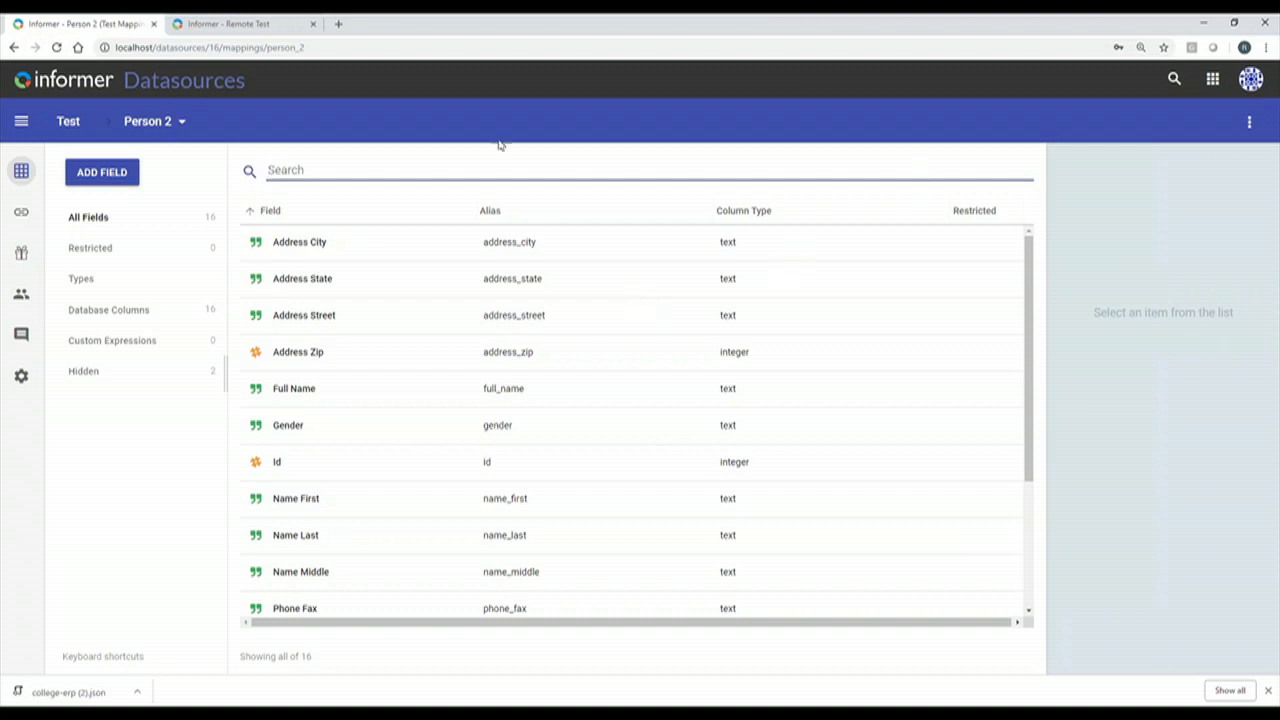
# Leave the Person 2 mapping and go to the Datasources list from the apps panel.
pyautogui.click(1250, 126)
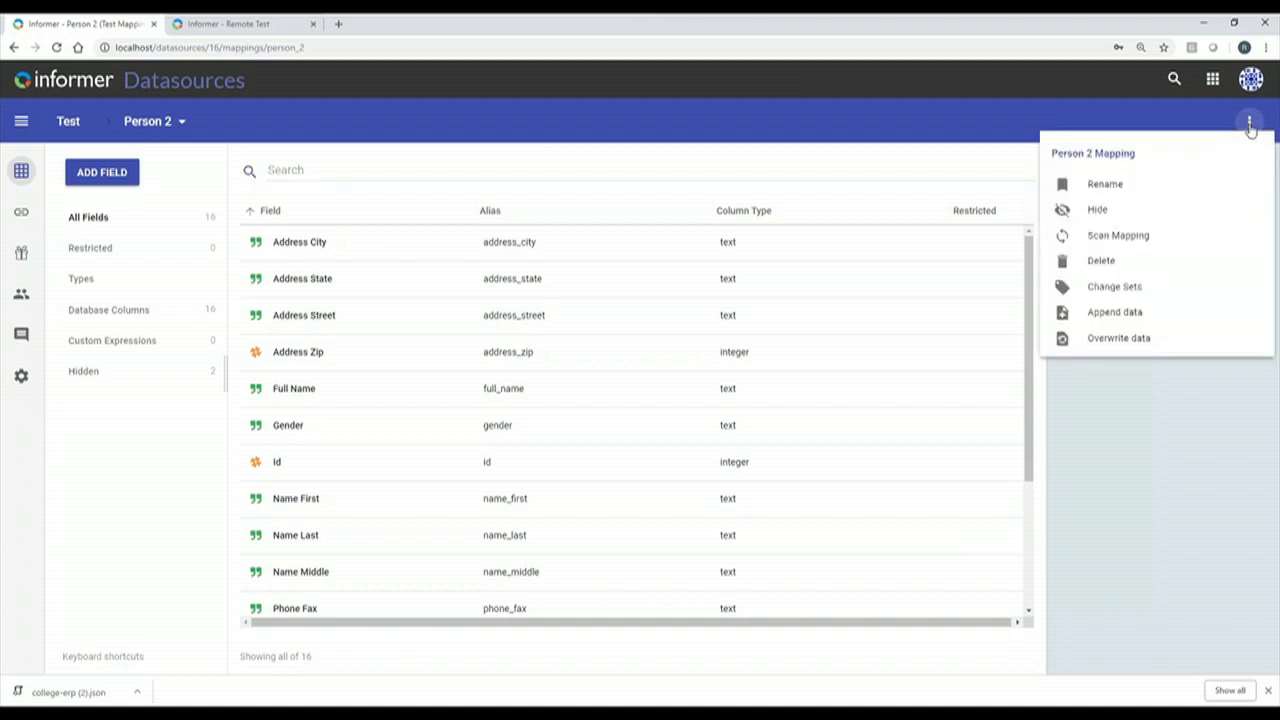
pyautogui.click(31, 173)
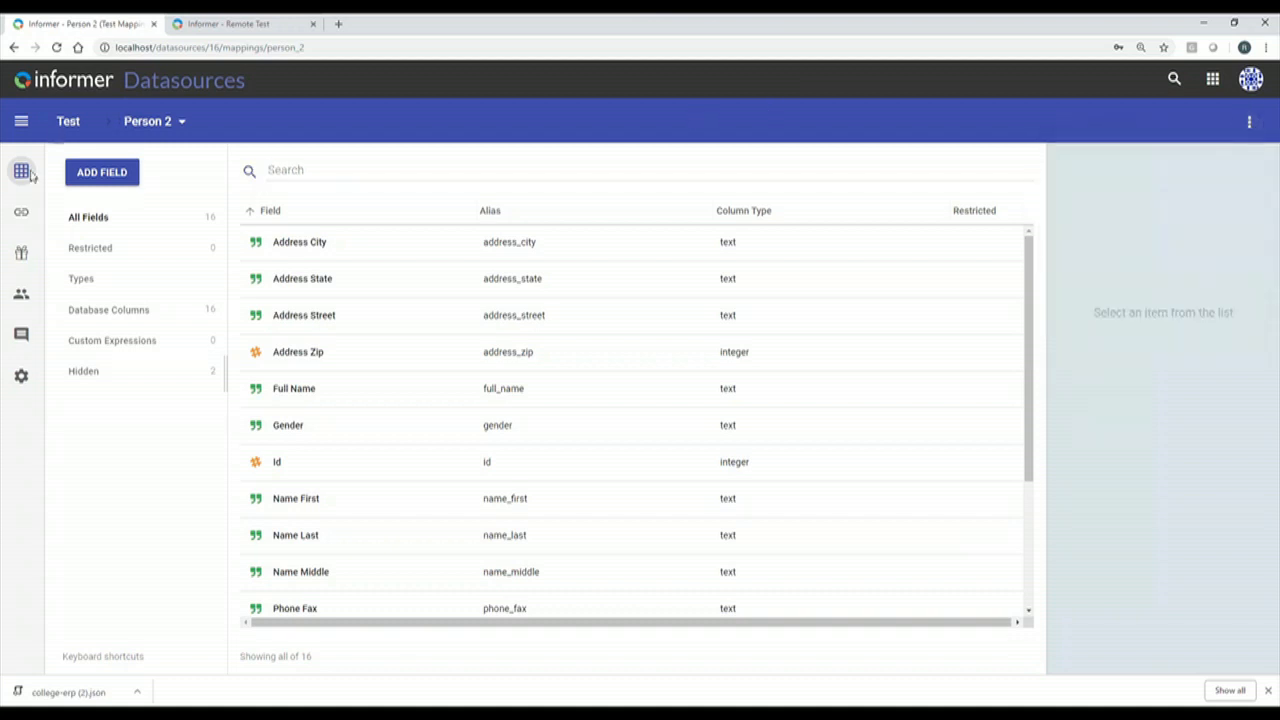
pyautogui.click(1213, 80)
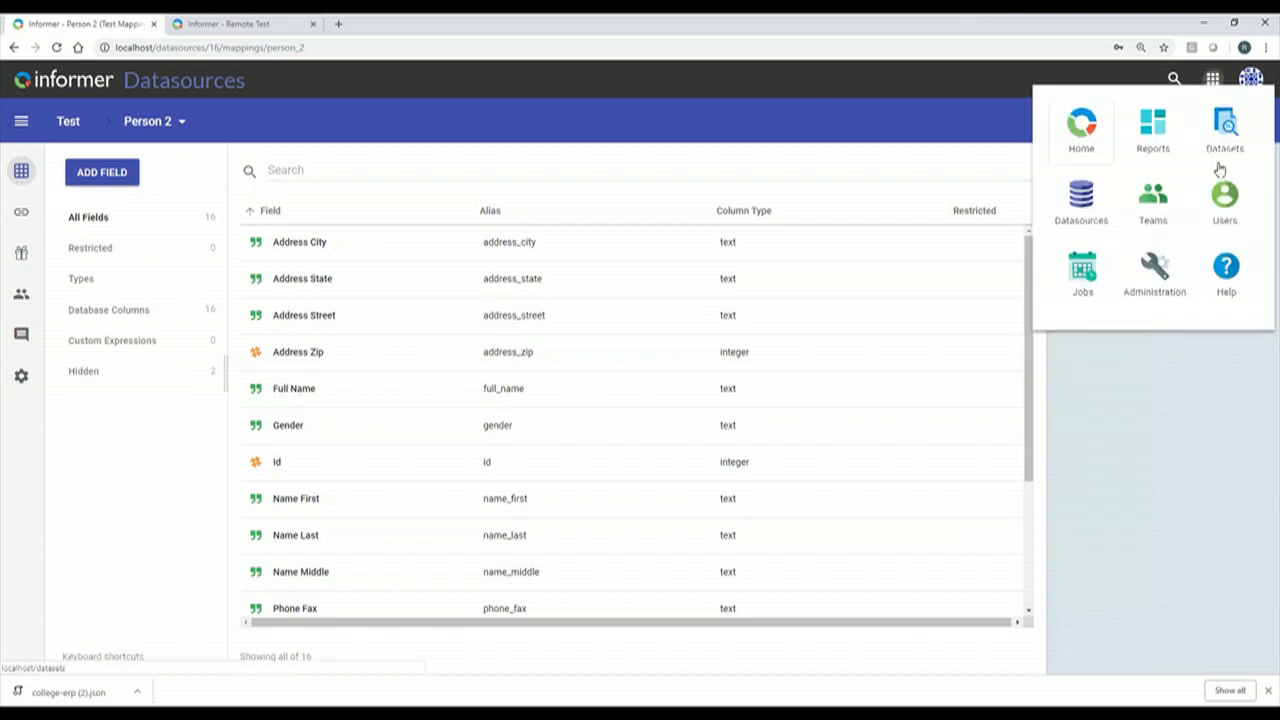
pyautogui.click(1081, 206)
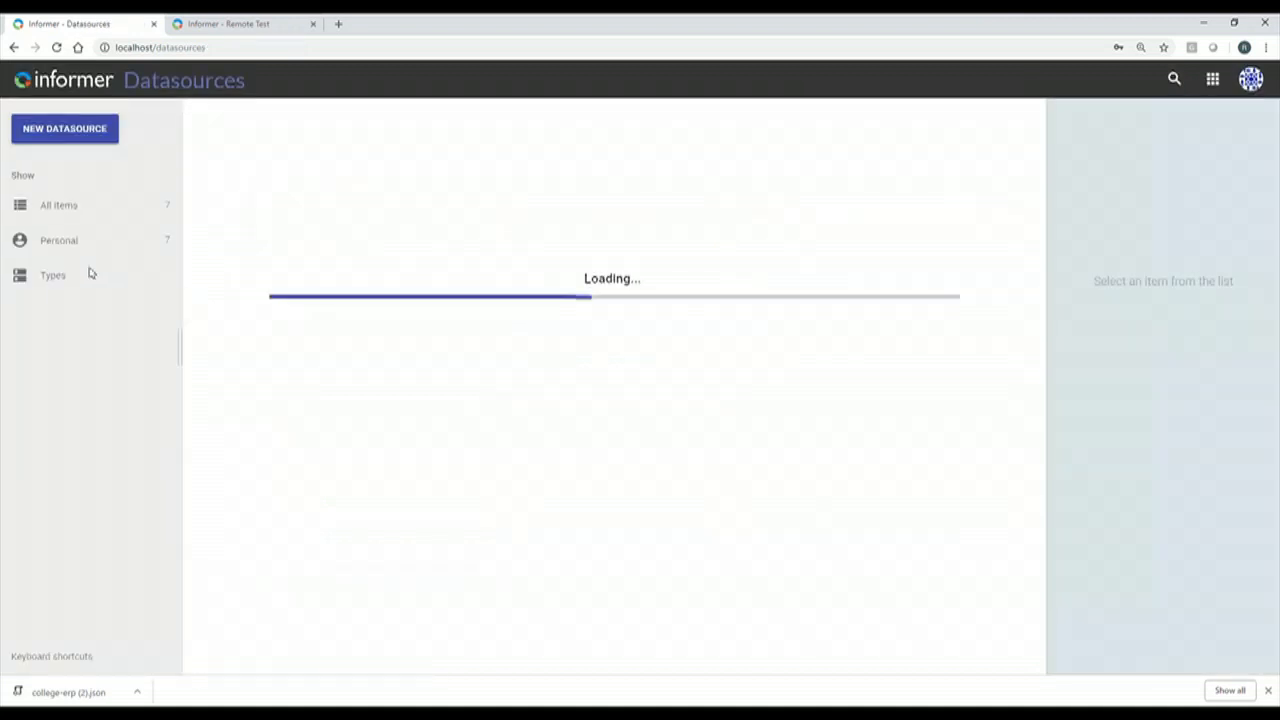
# Filter datasources to the Workspace type and open the Test datasource for uploading data.
pyautogui.click(63, 287)
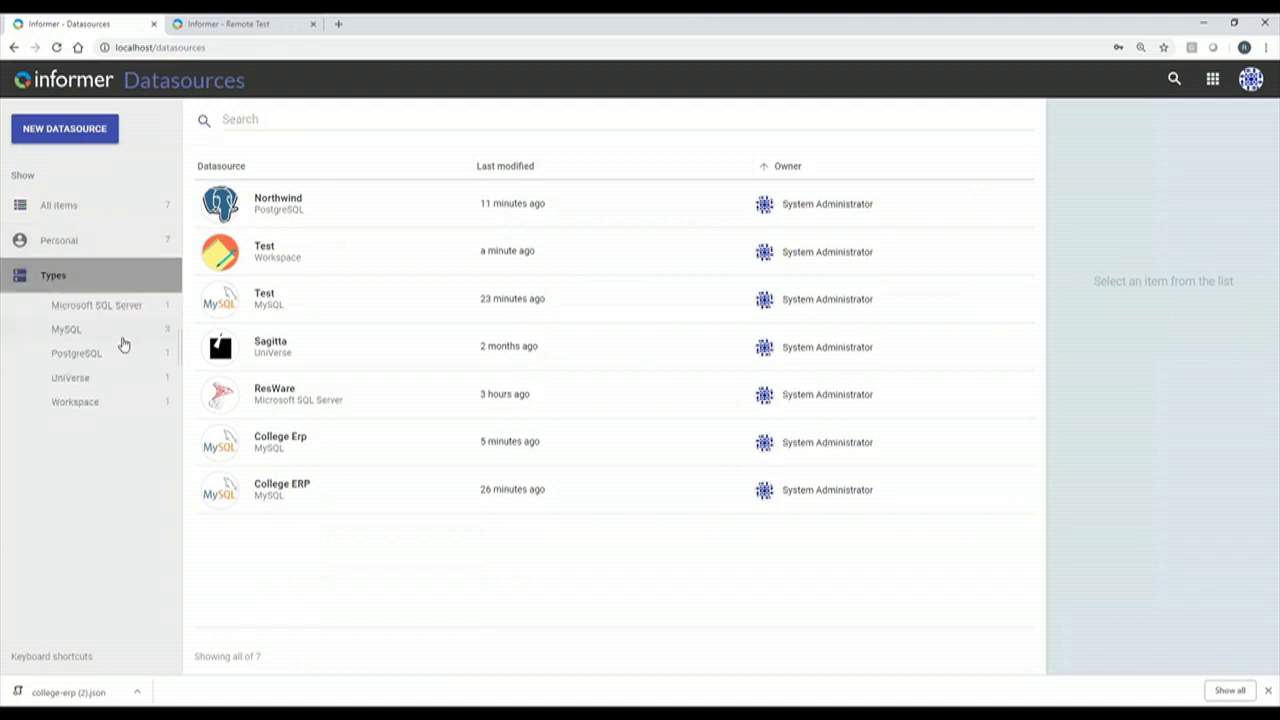
pyautogui.click(68, 402)
pyautogui.click(326, 206)
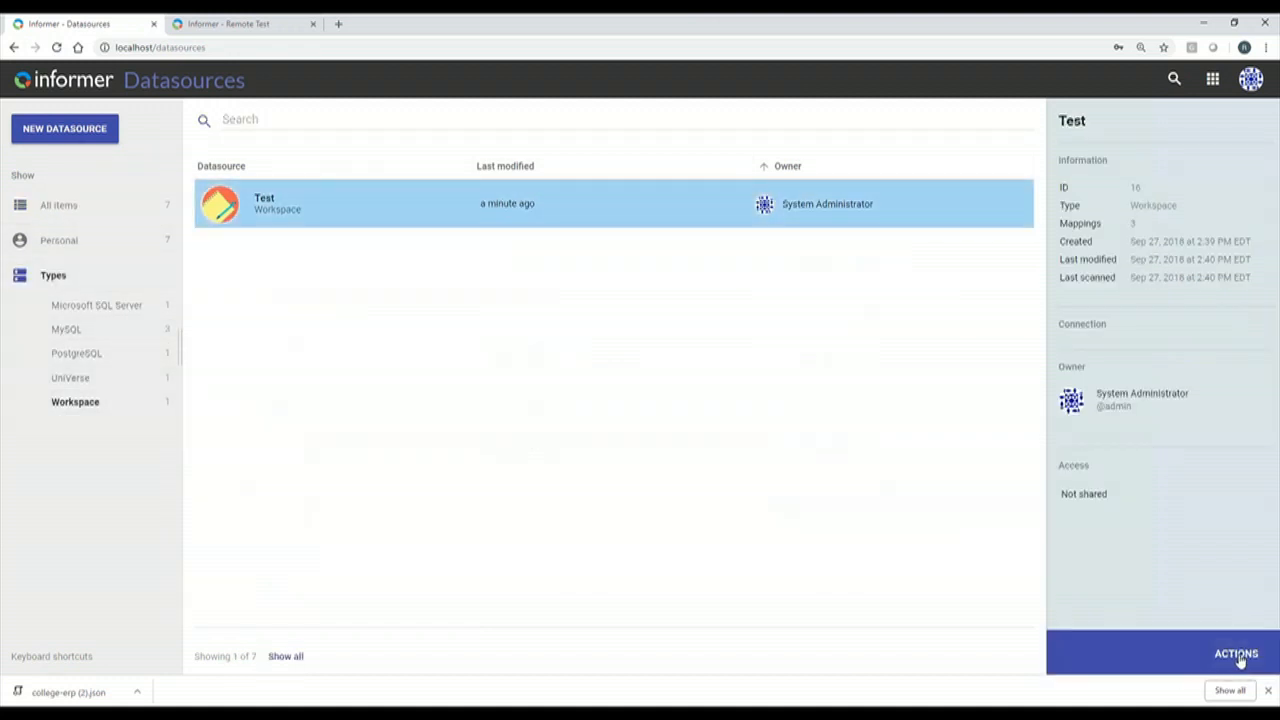
pyautogui.click(1238, 656)
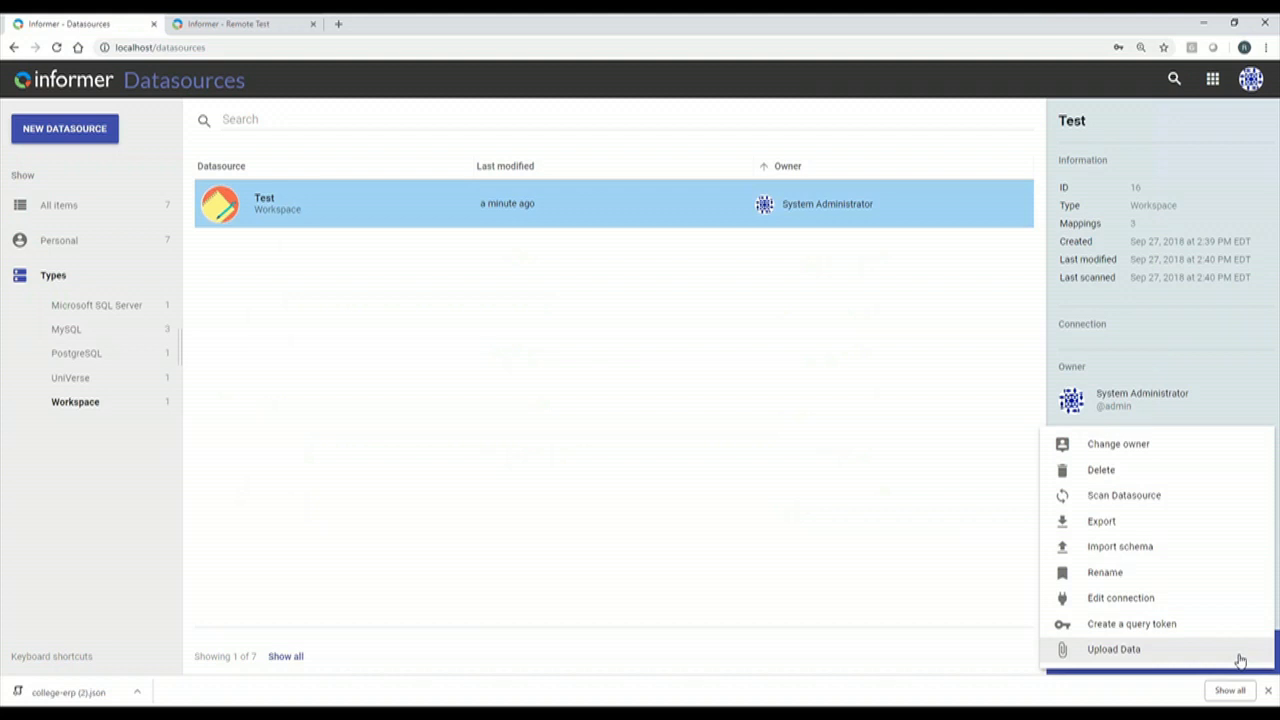
pyautogui.click(1238, 652)
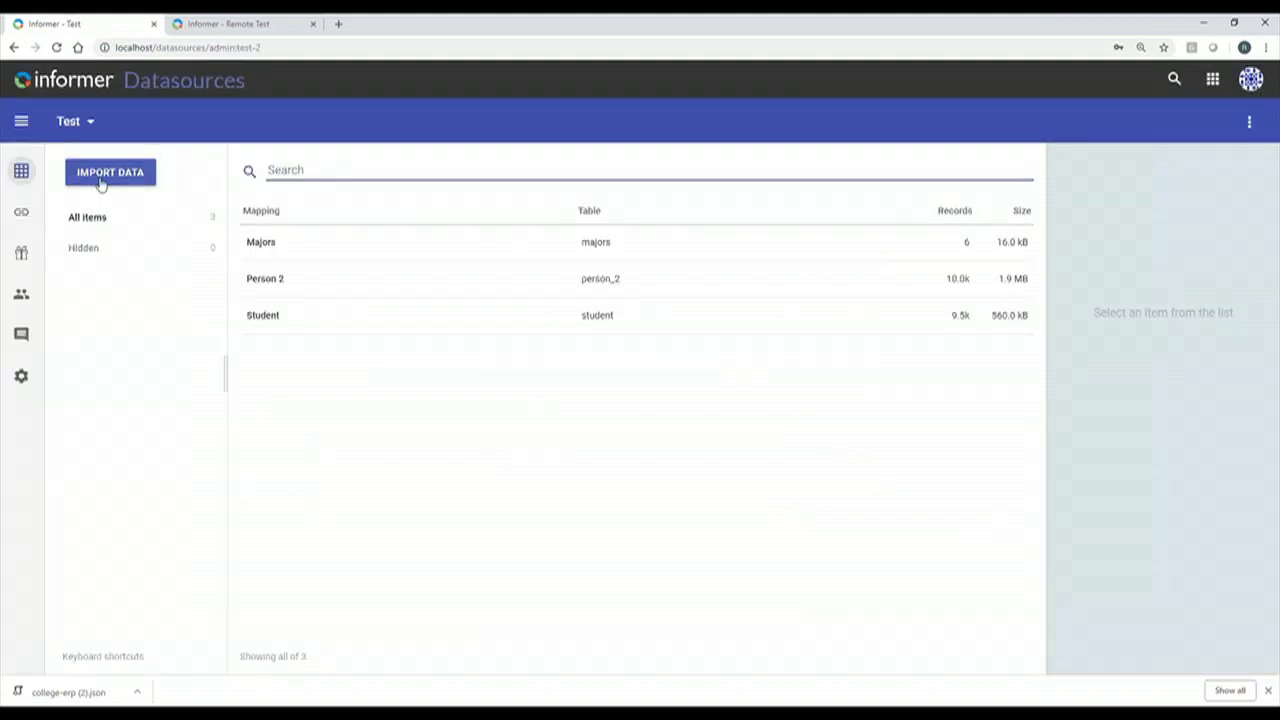